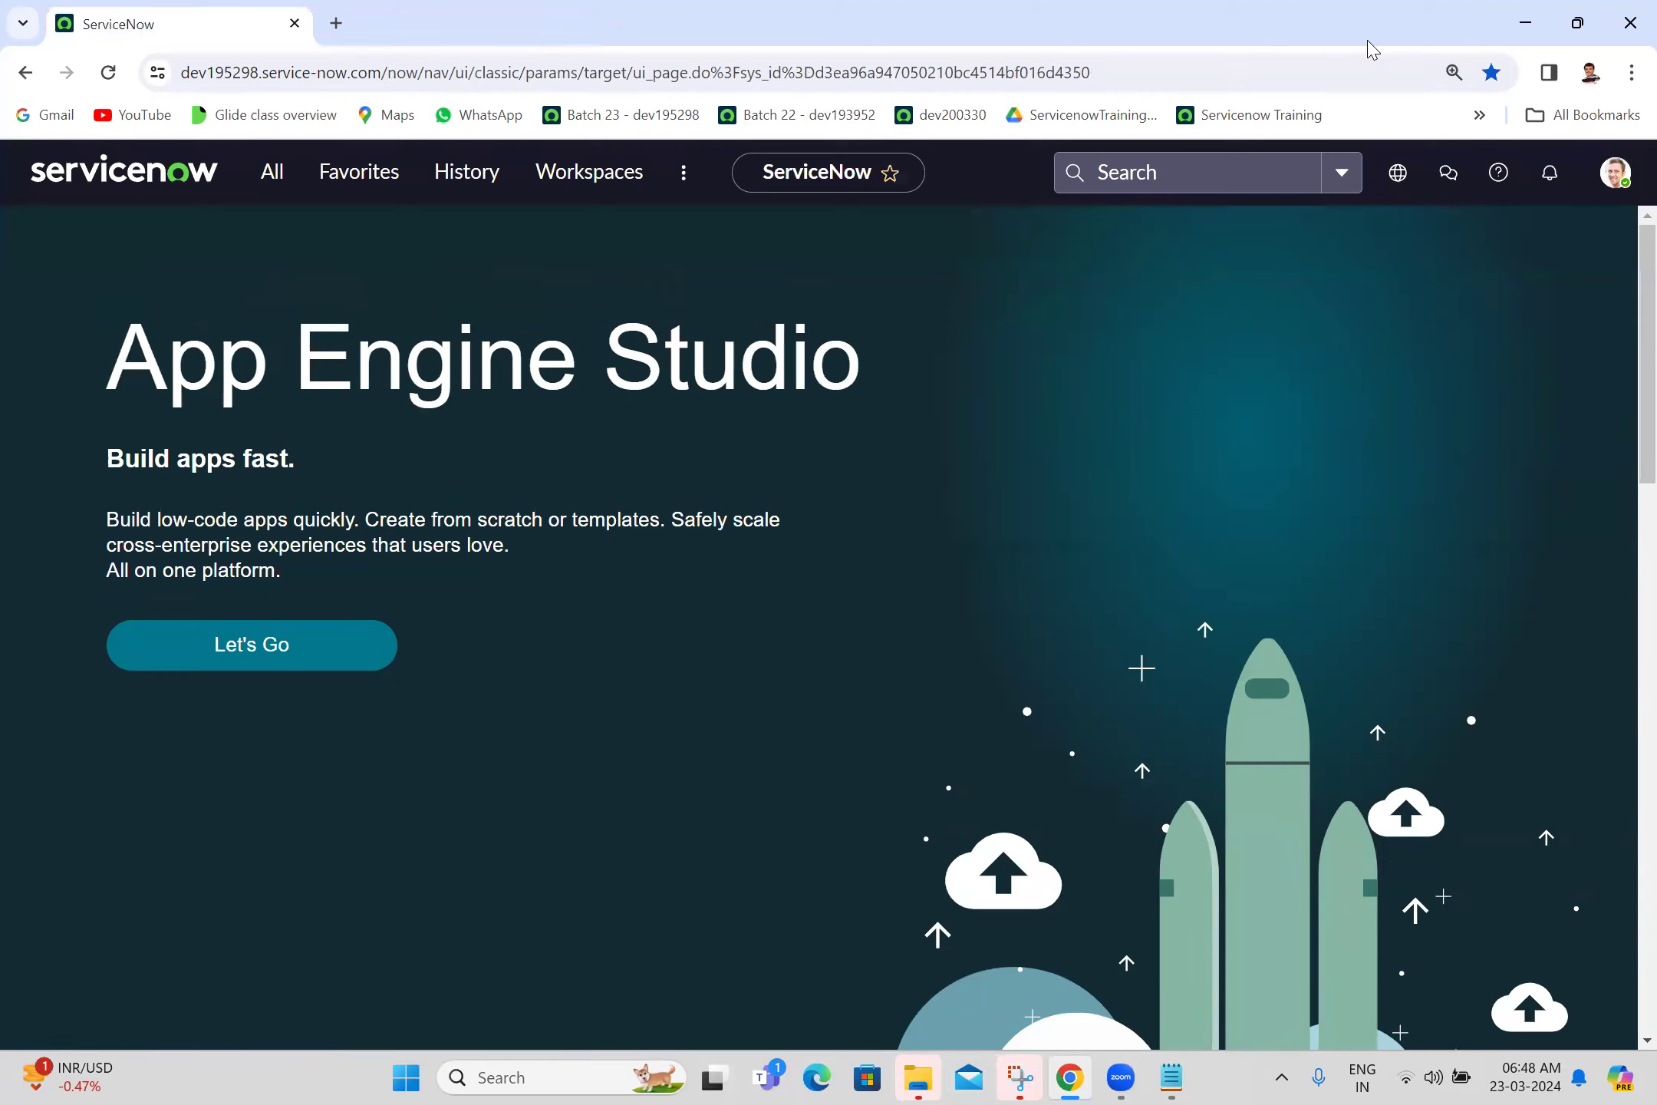
Step: Log out of the instance and log back in as admin with the account password
click(1616, 172)
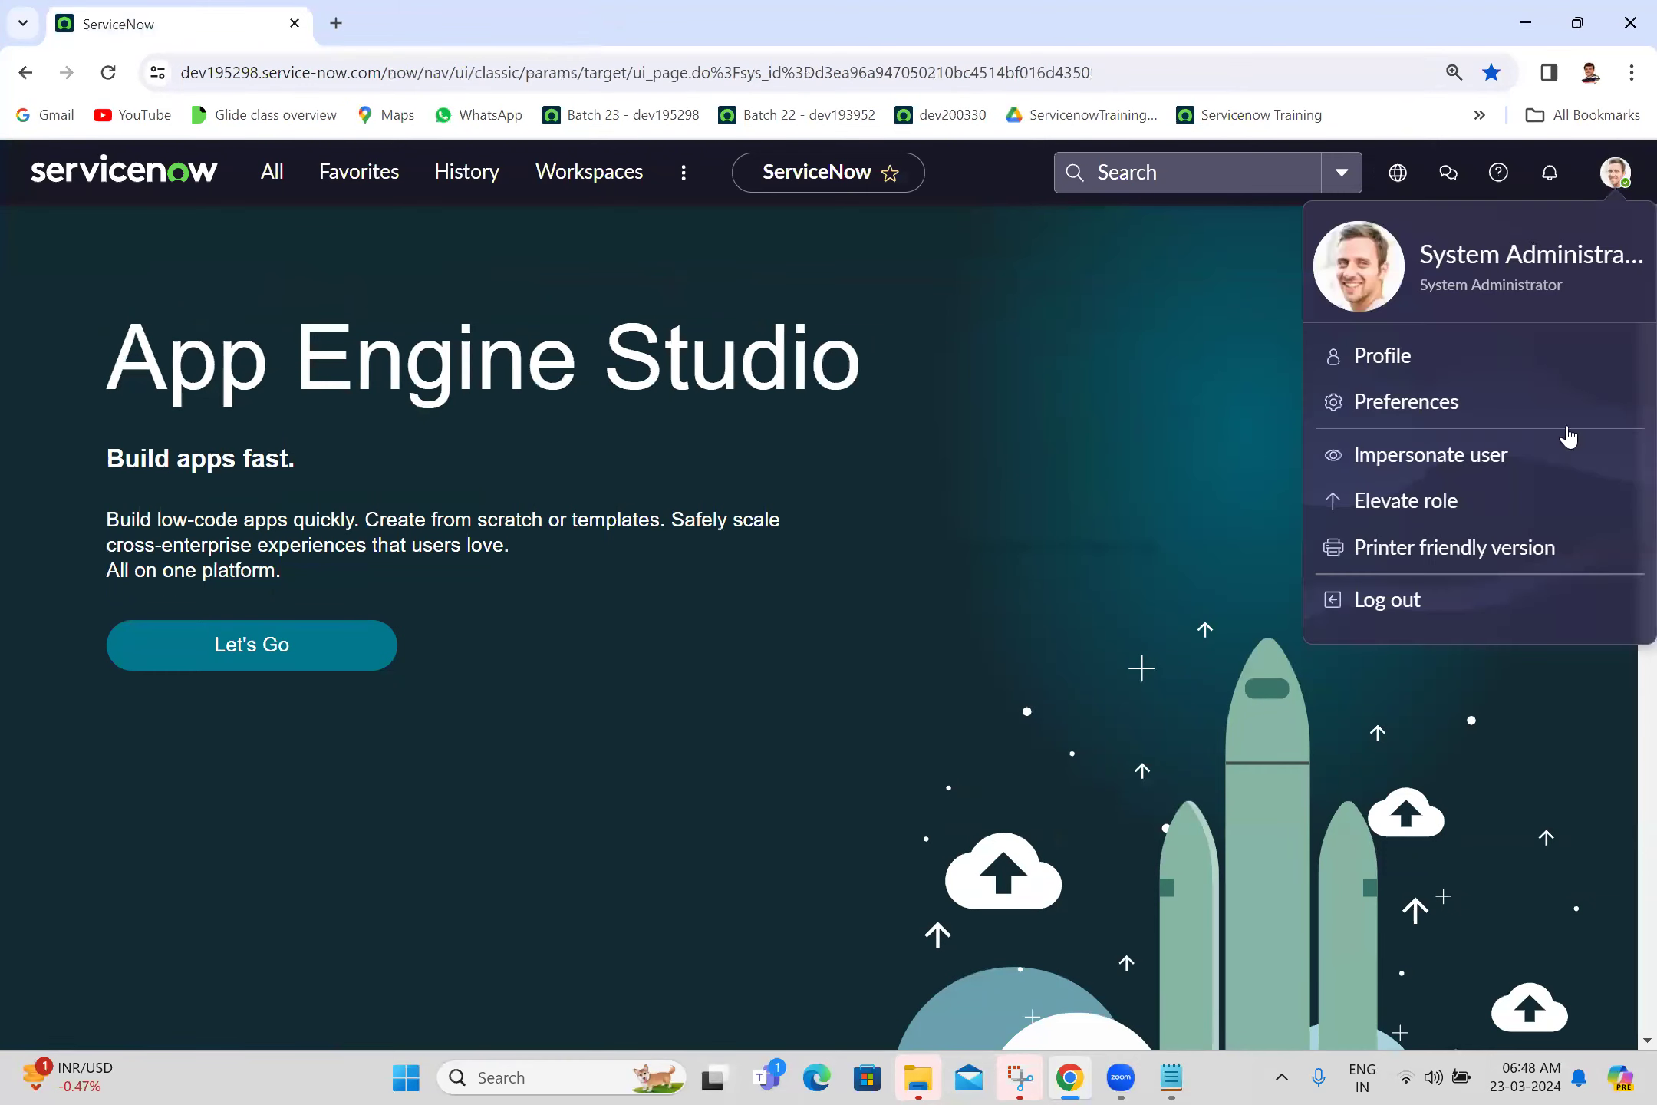
click(1385, 606)
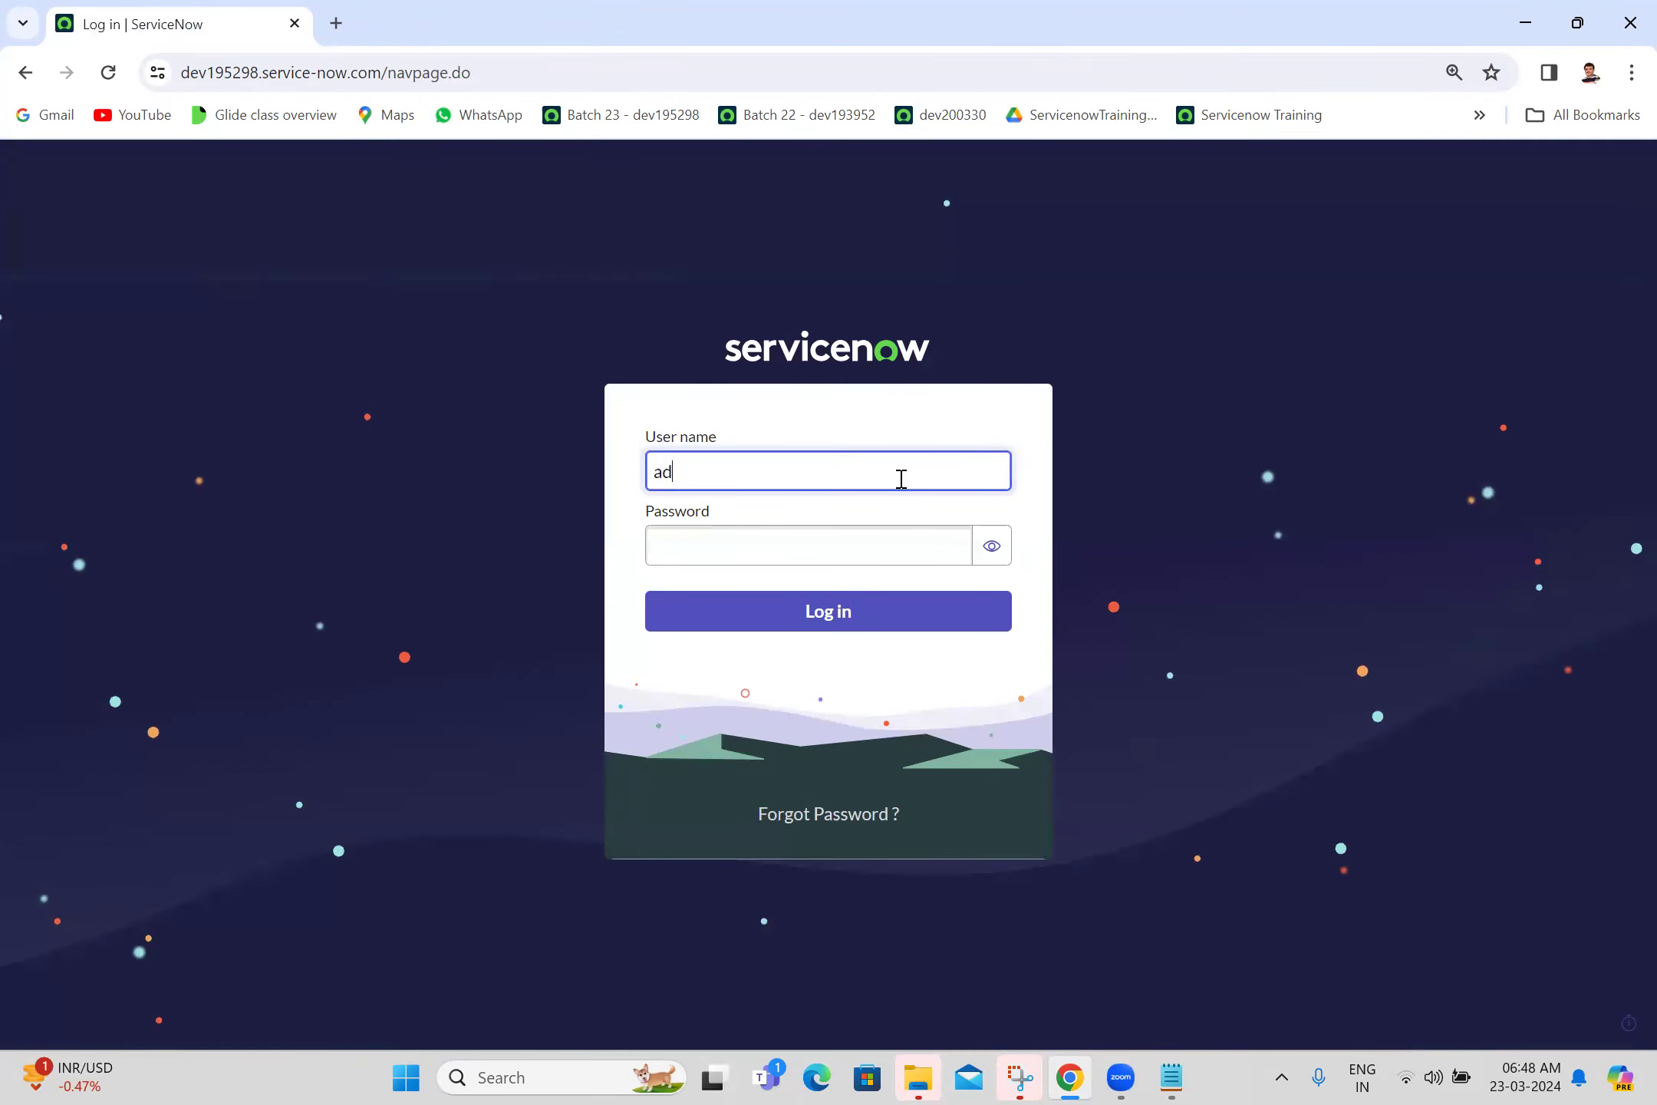
click(821, 544)
text(••)
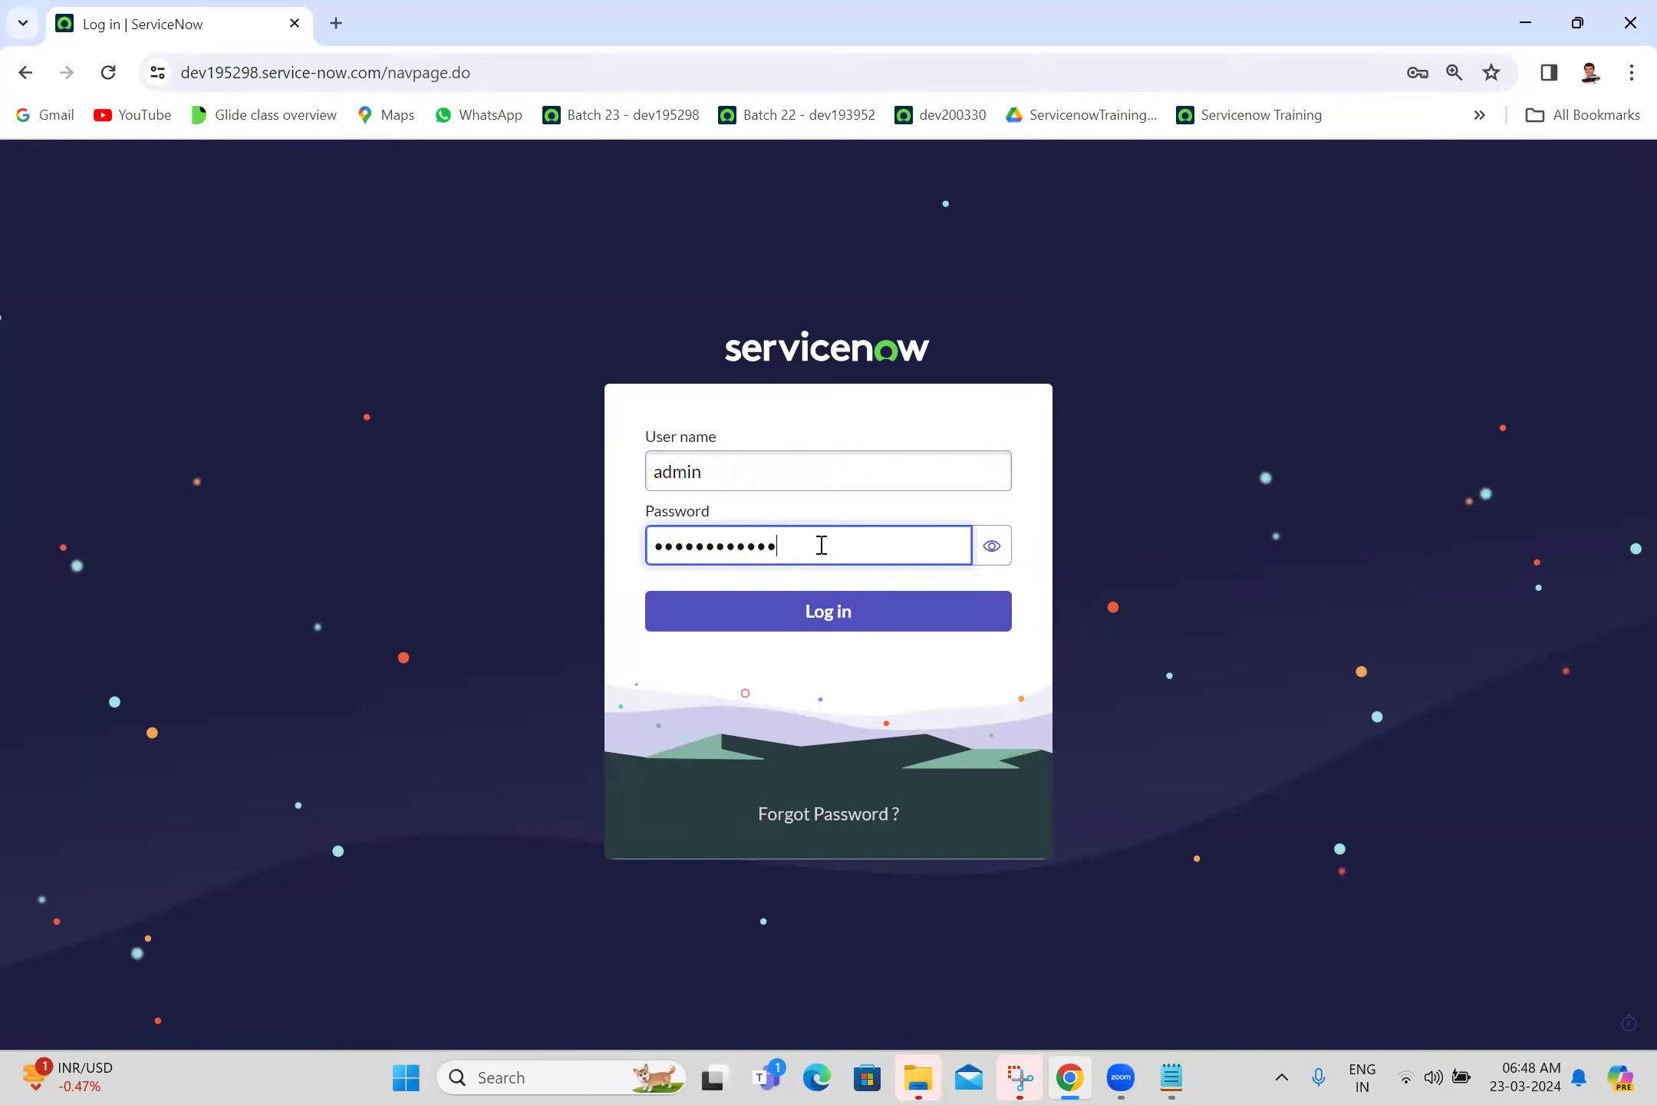
click(843, 613)
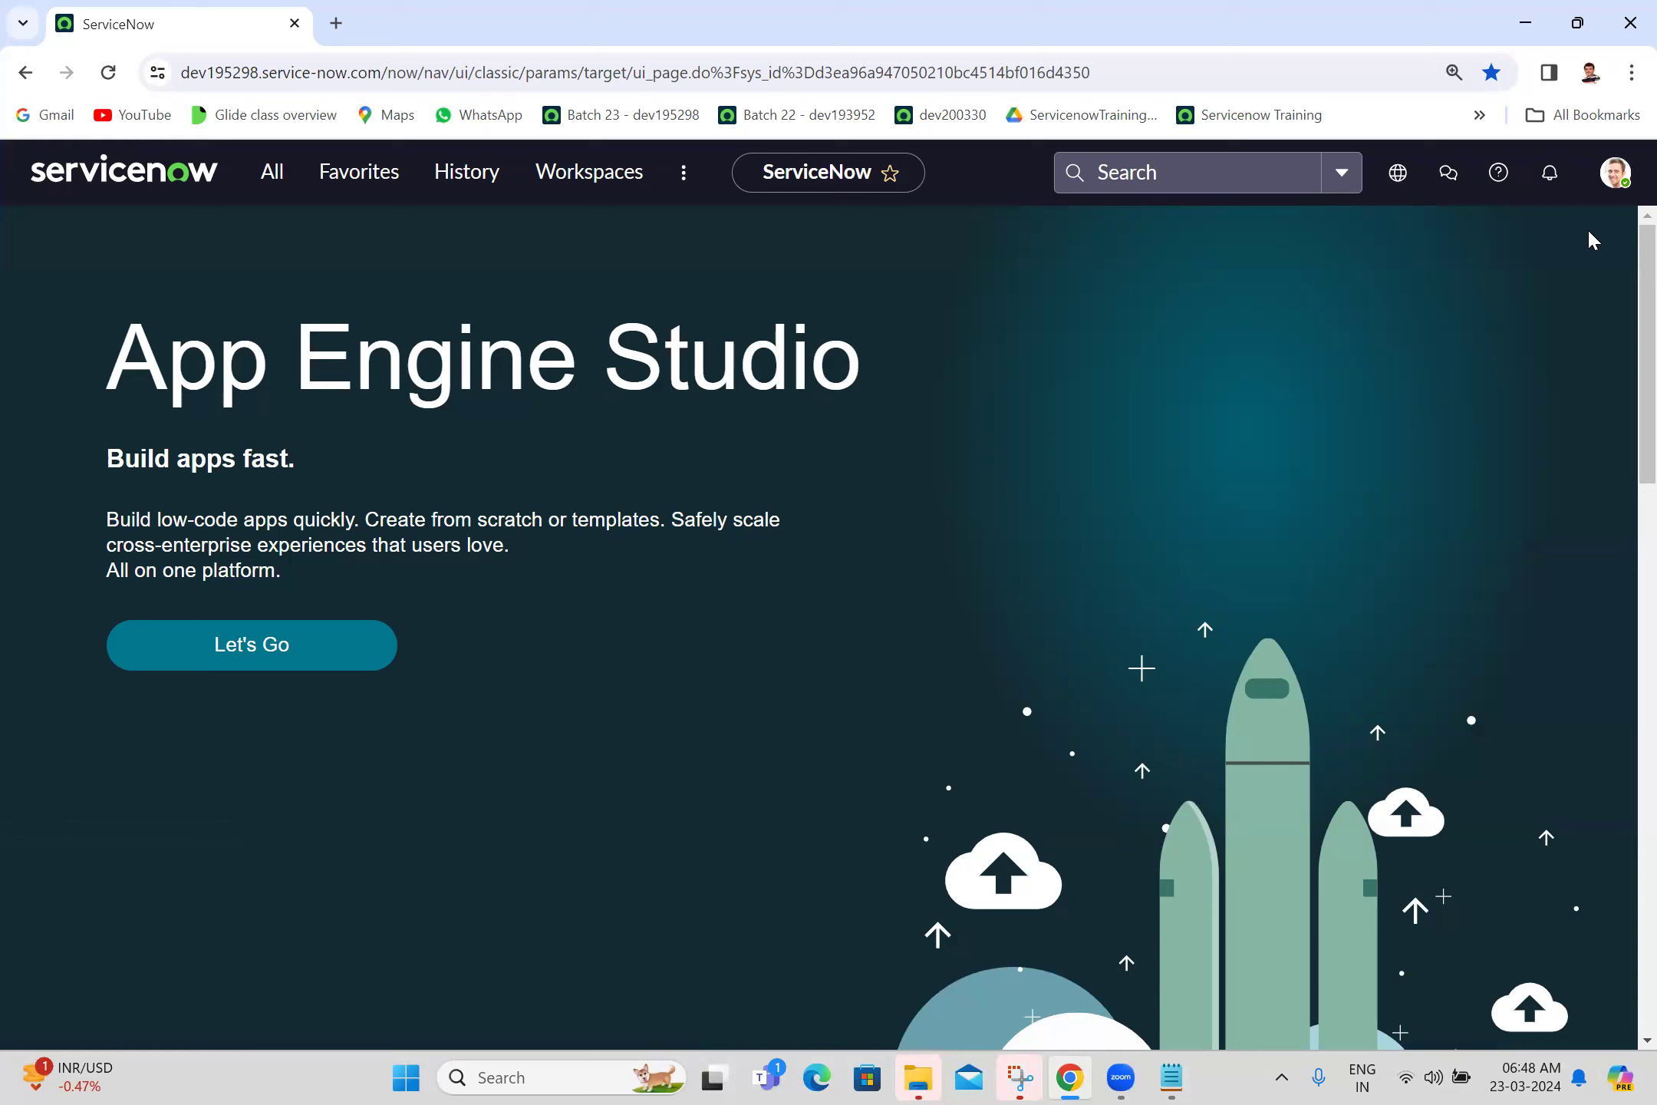
click(1621, 178)
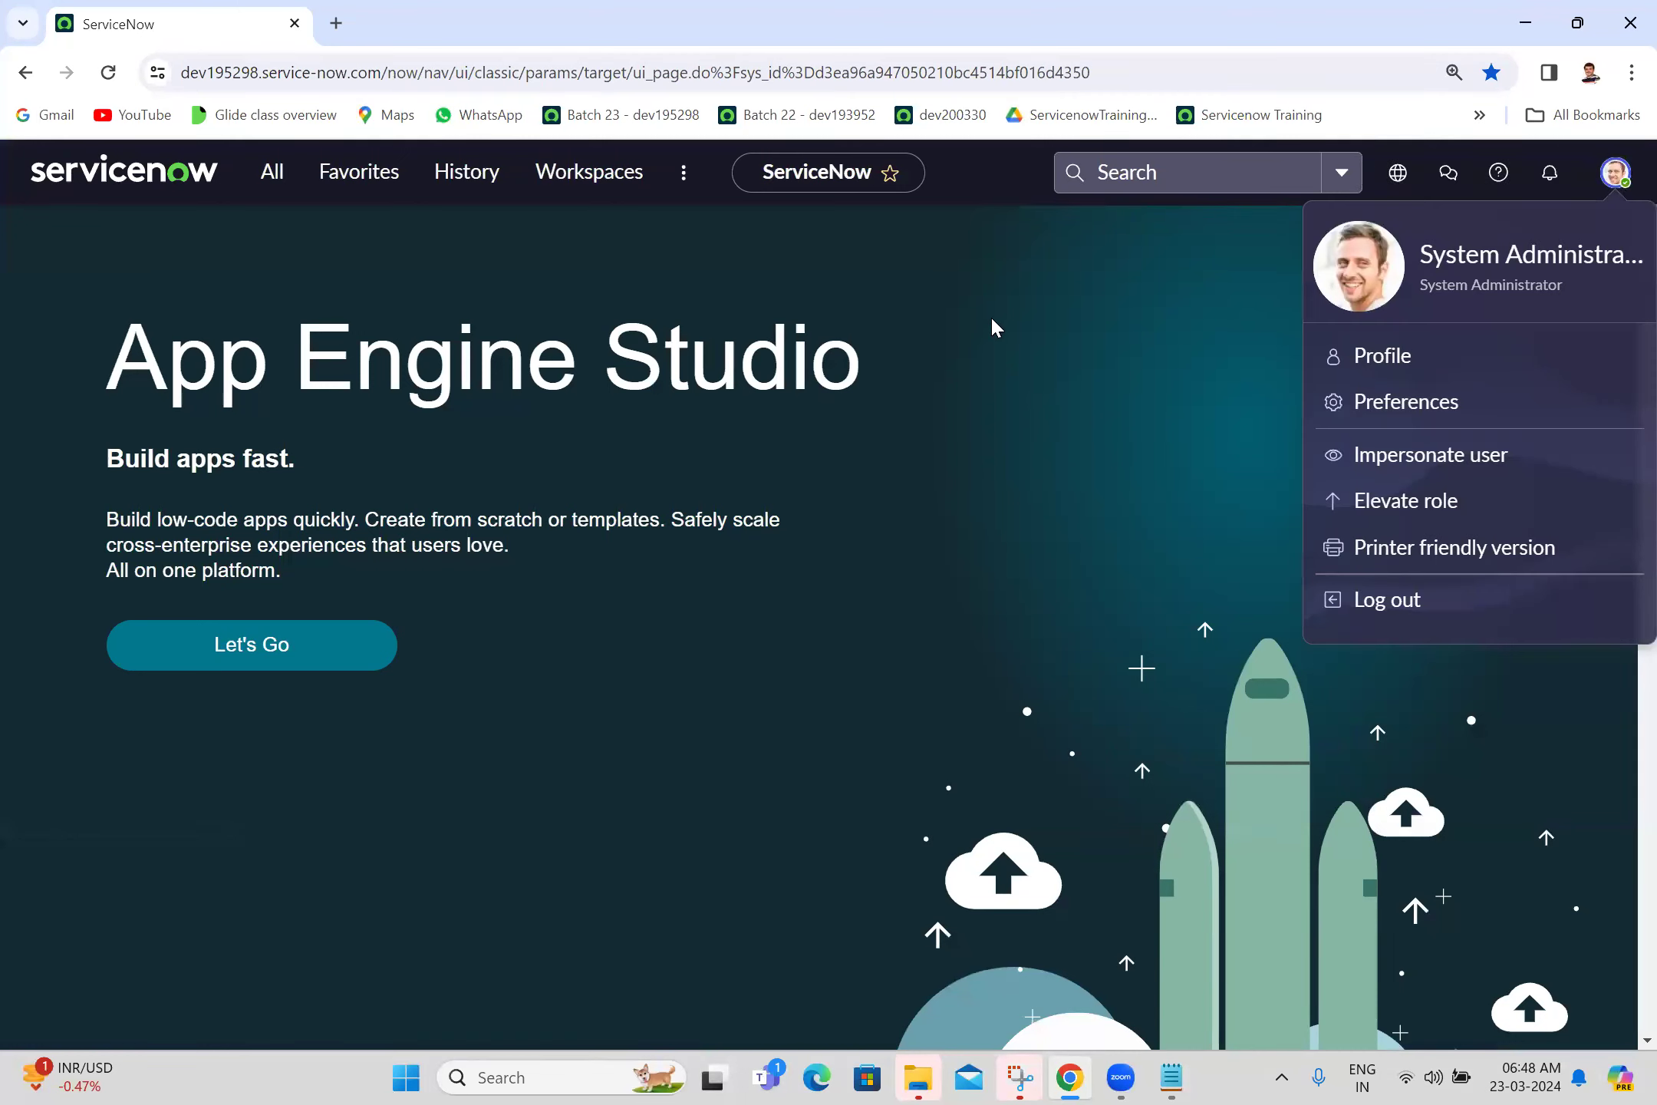
click(1097, 309)
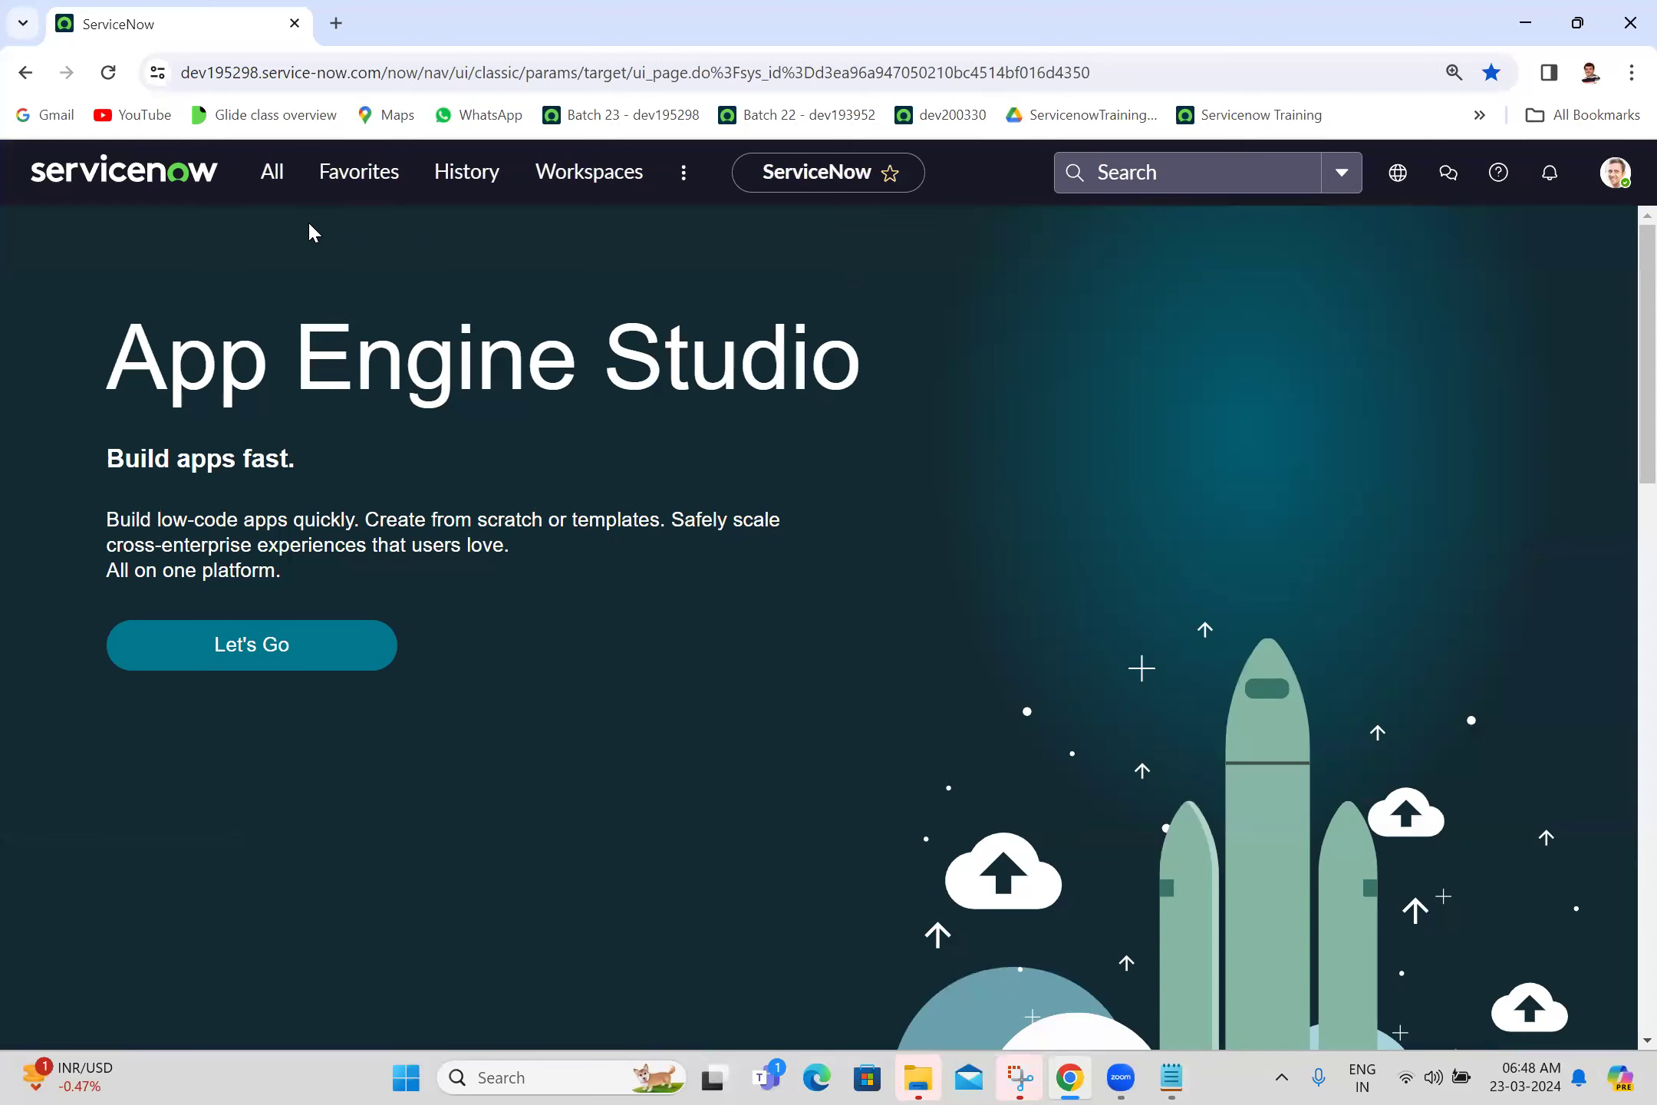
click(283, 163)
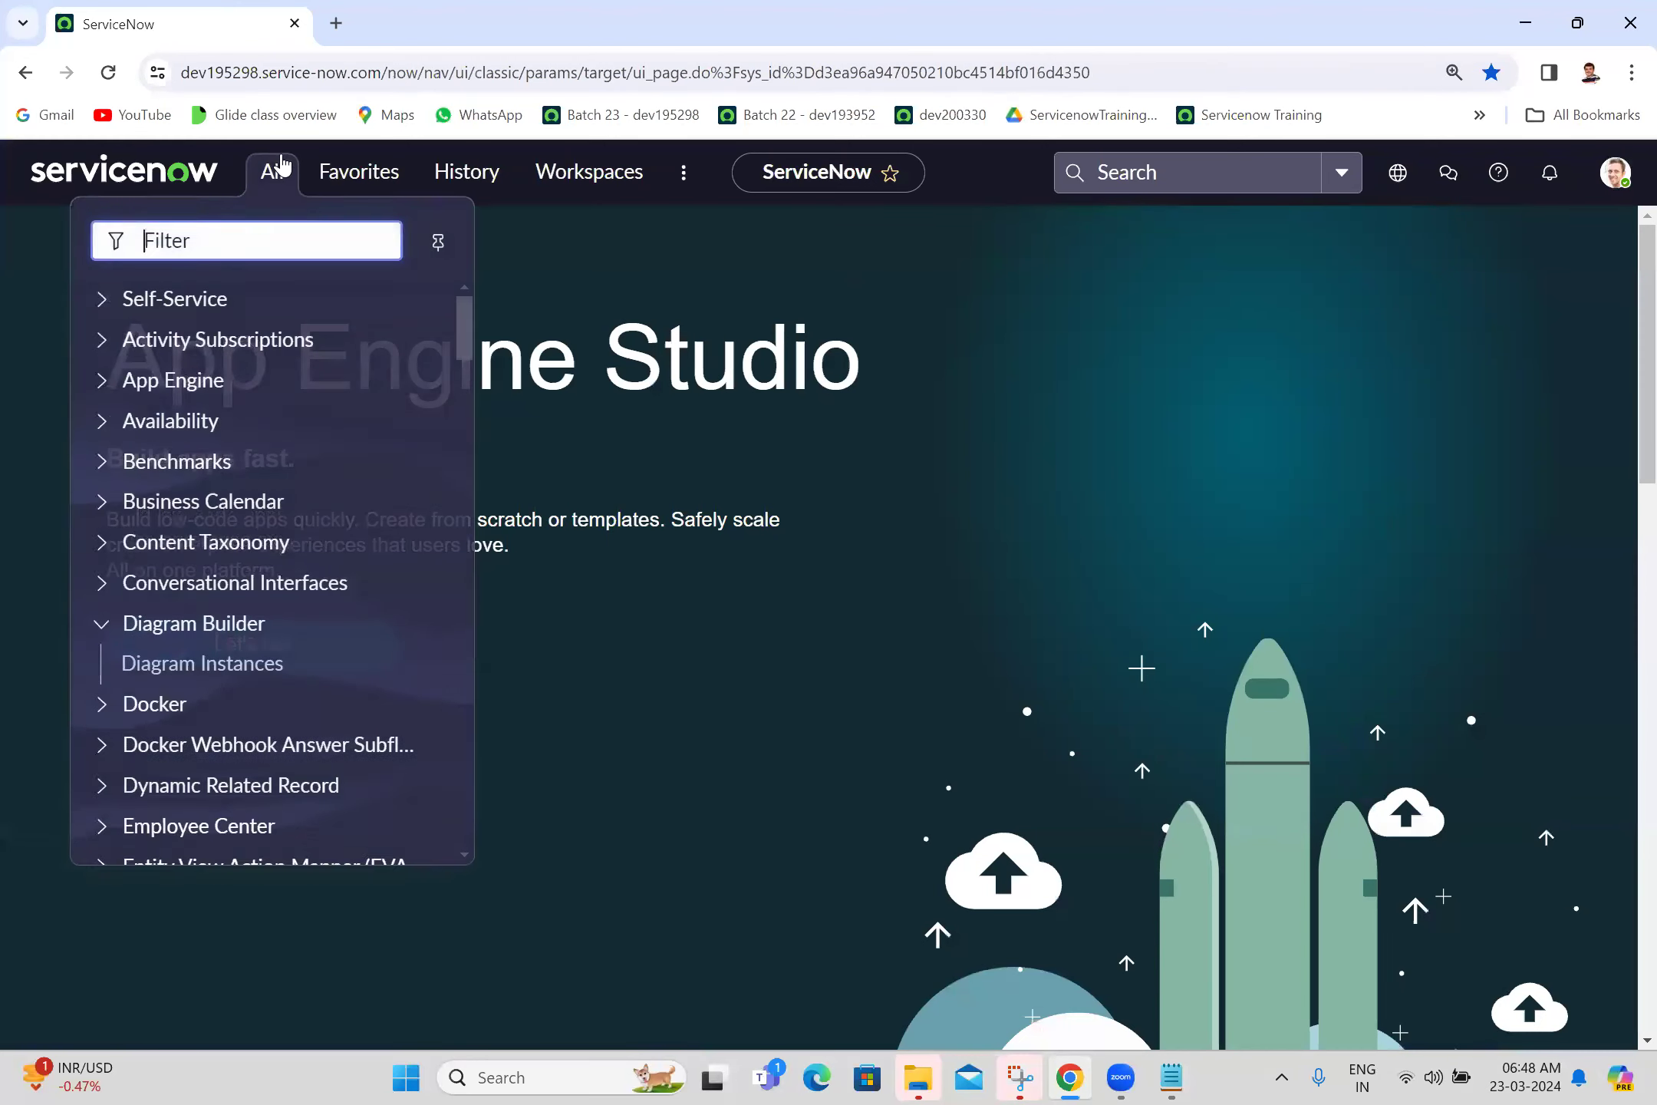
Step: Open the Incident - Create New and Incident - All favorites, each in its own browser tab
click(352, 170)
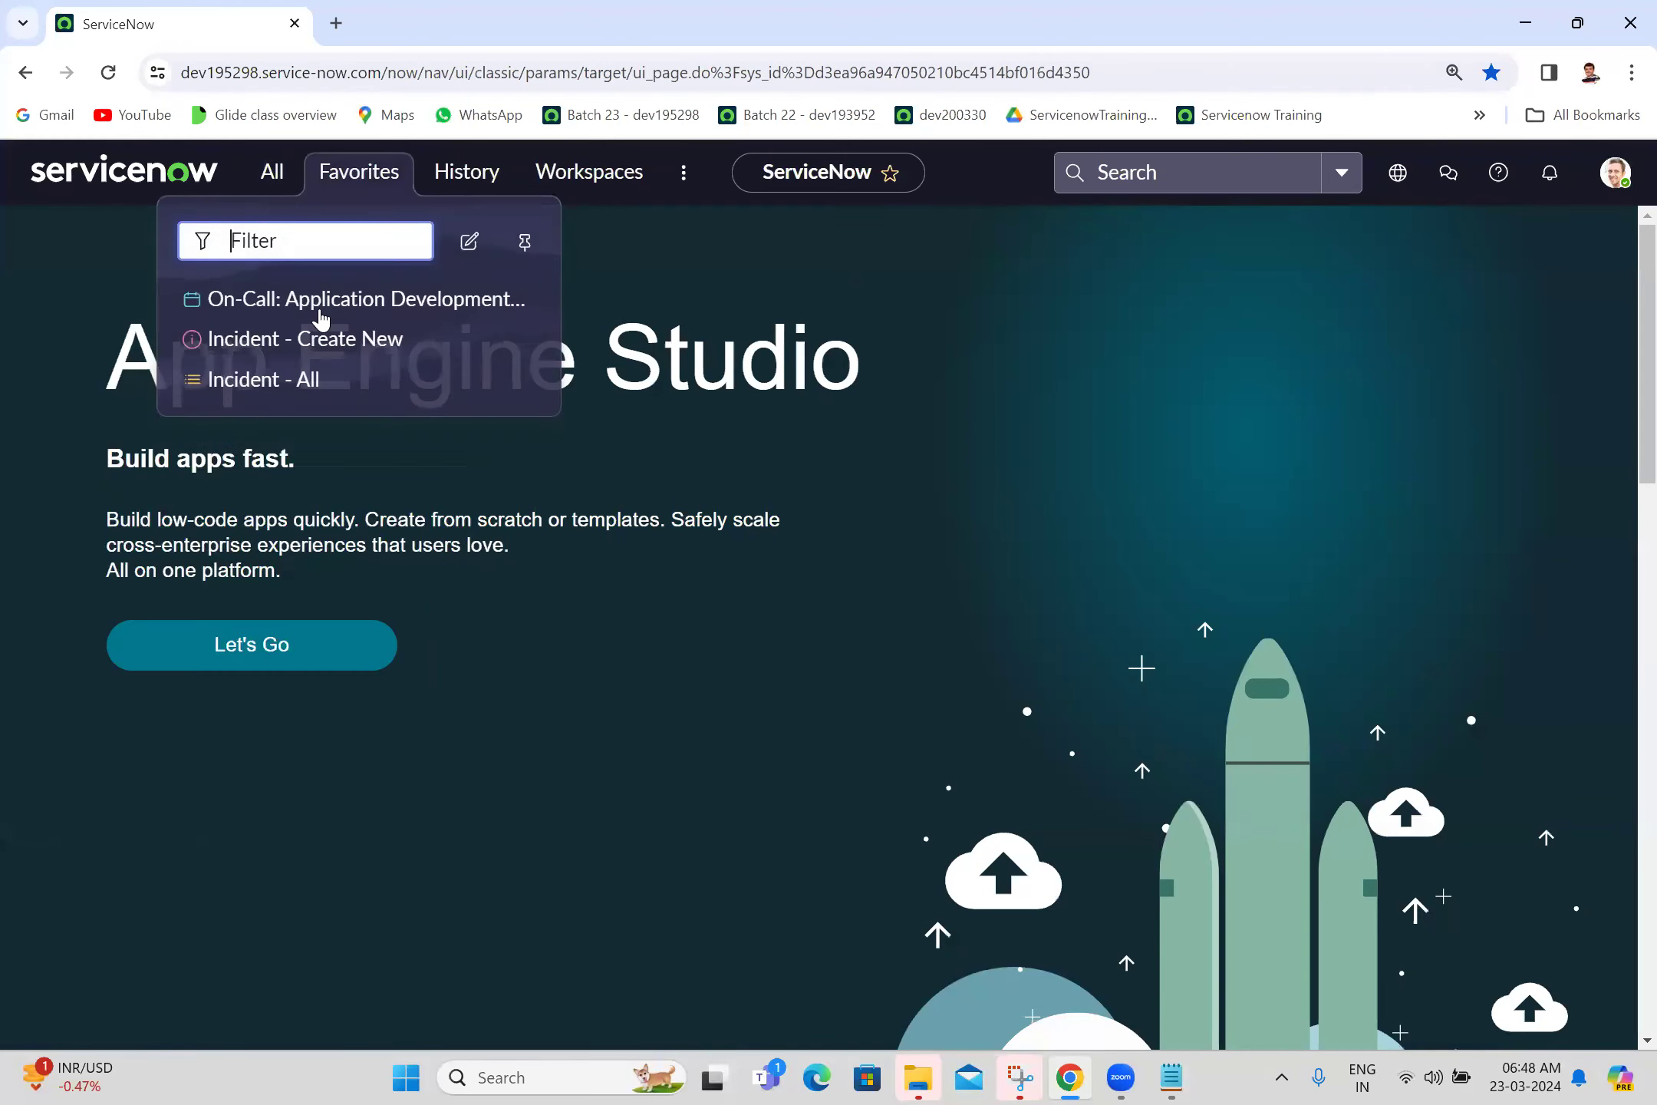
middle_click(322, 350)
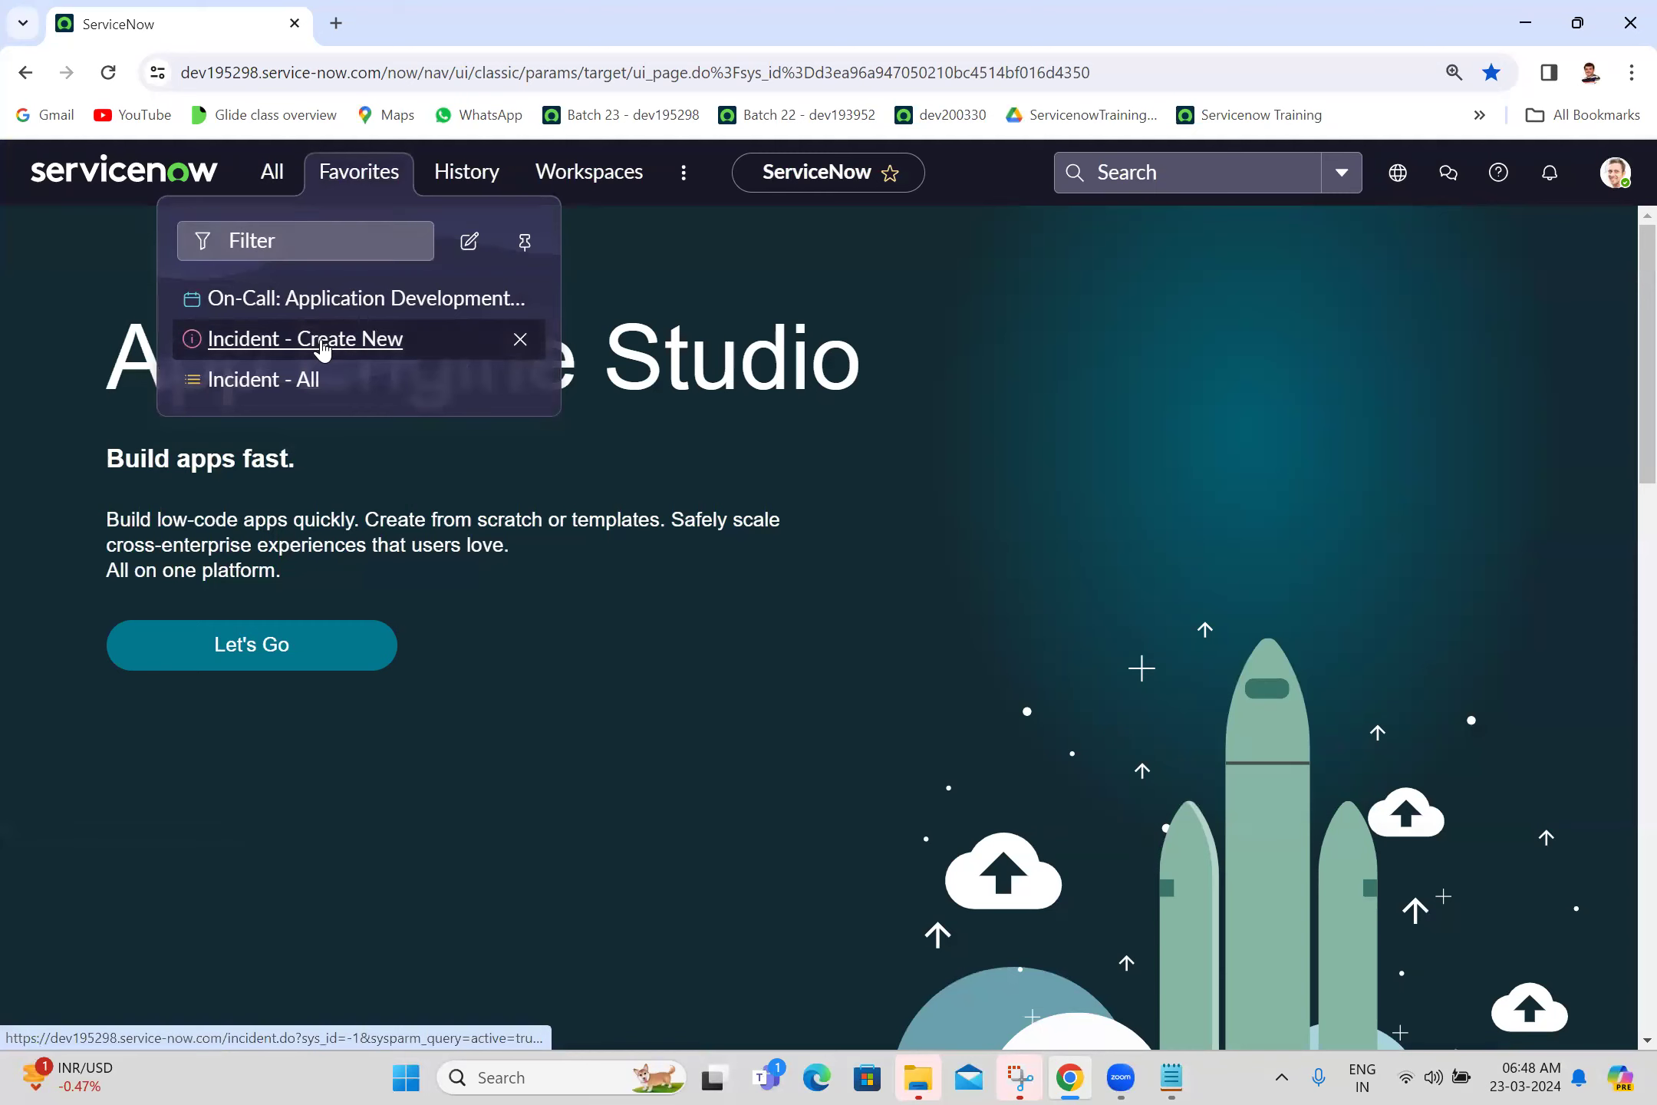
middle_click(289, 379)
click(453, 23)
click(678, 11)
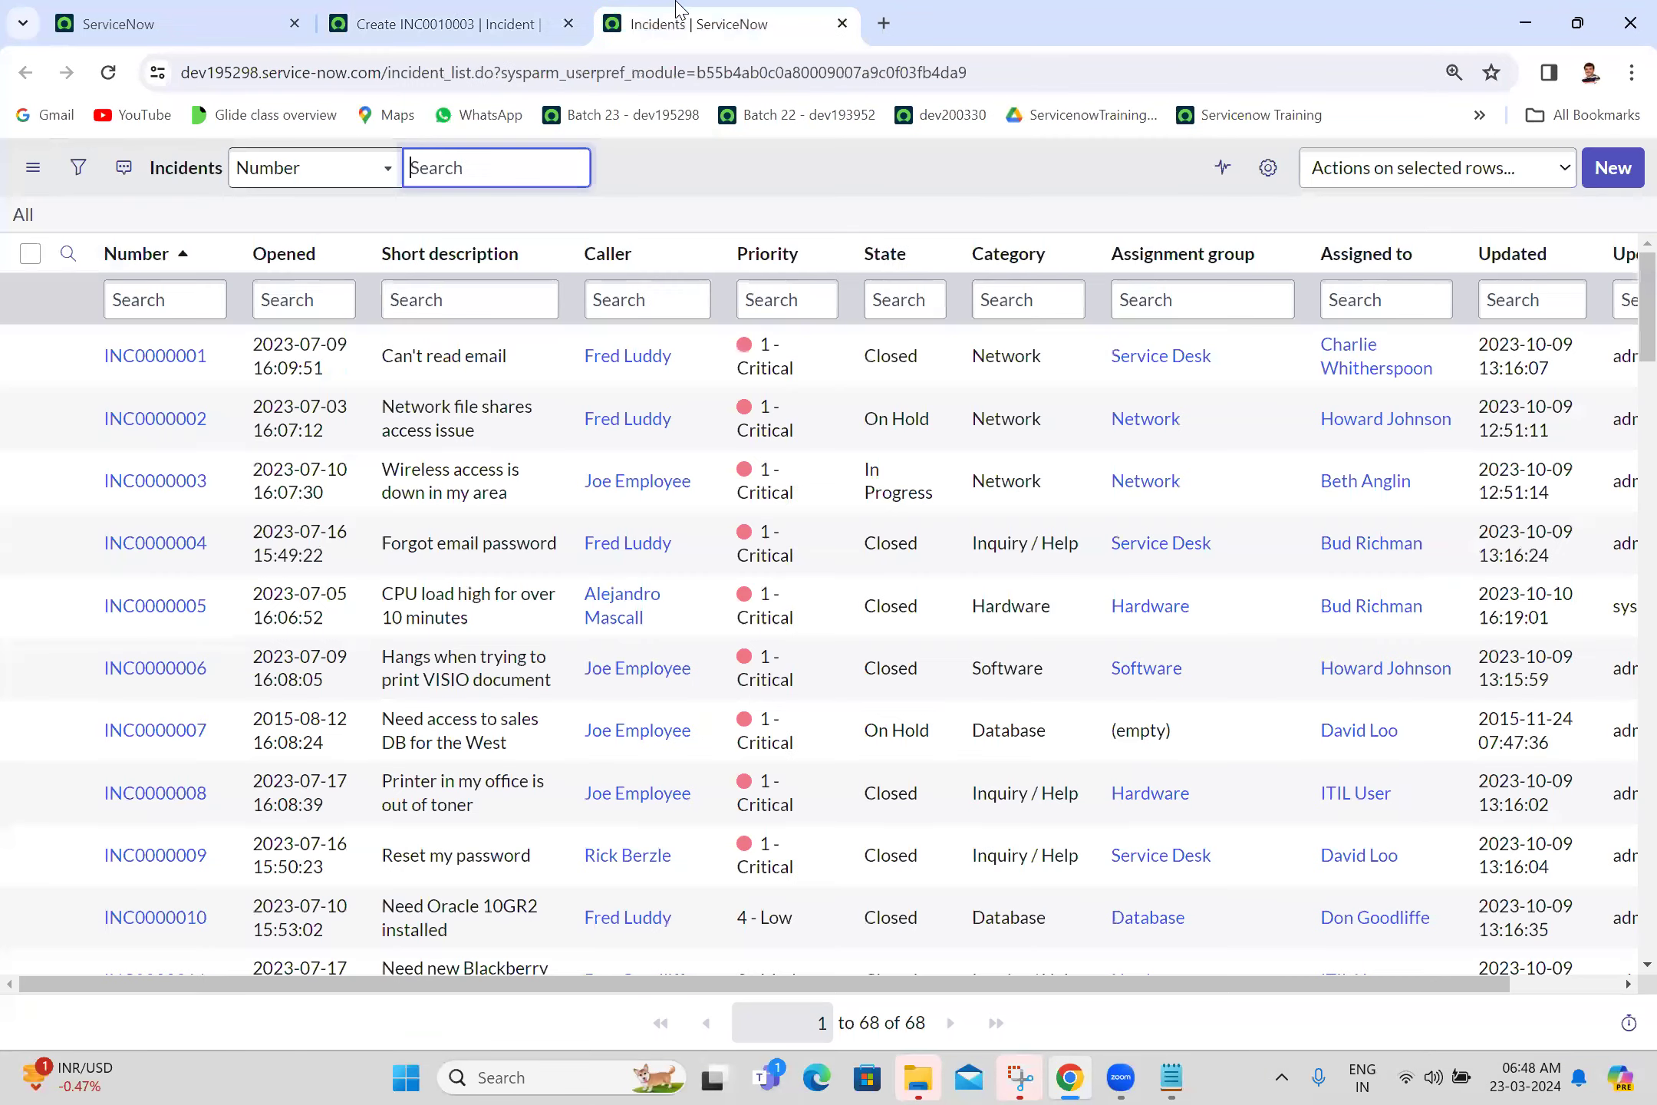
Step: Switch the interface theme to Dark in the user preferences
click(269, 11)
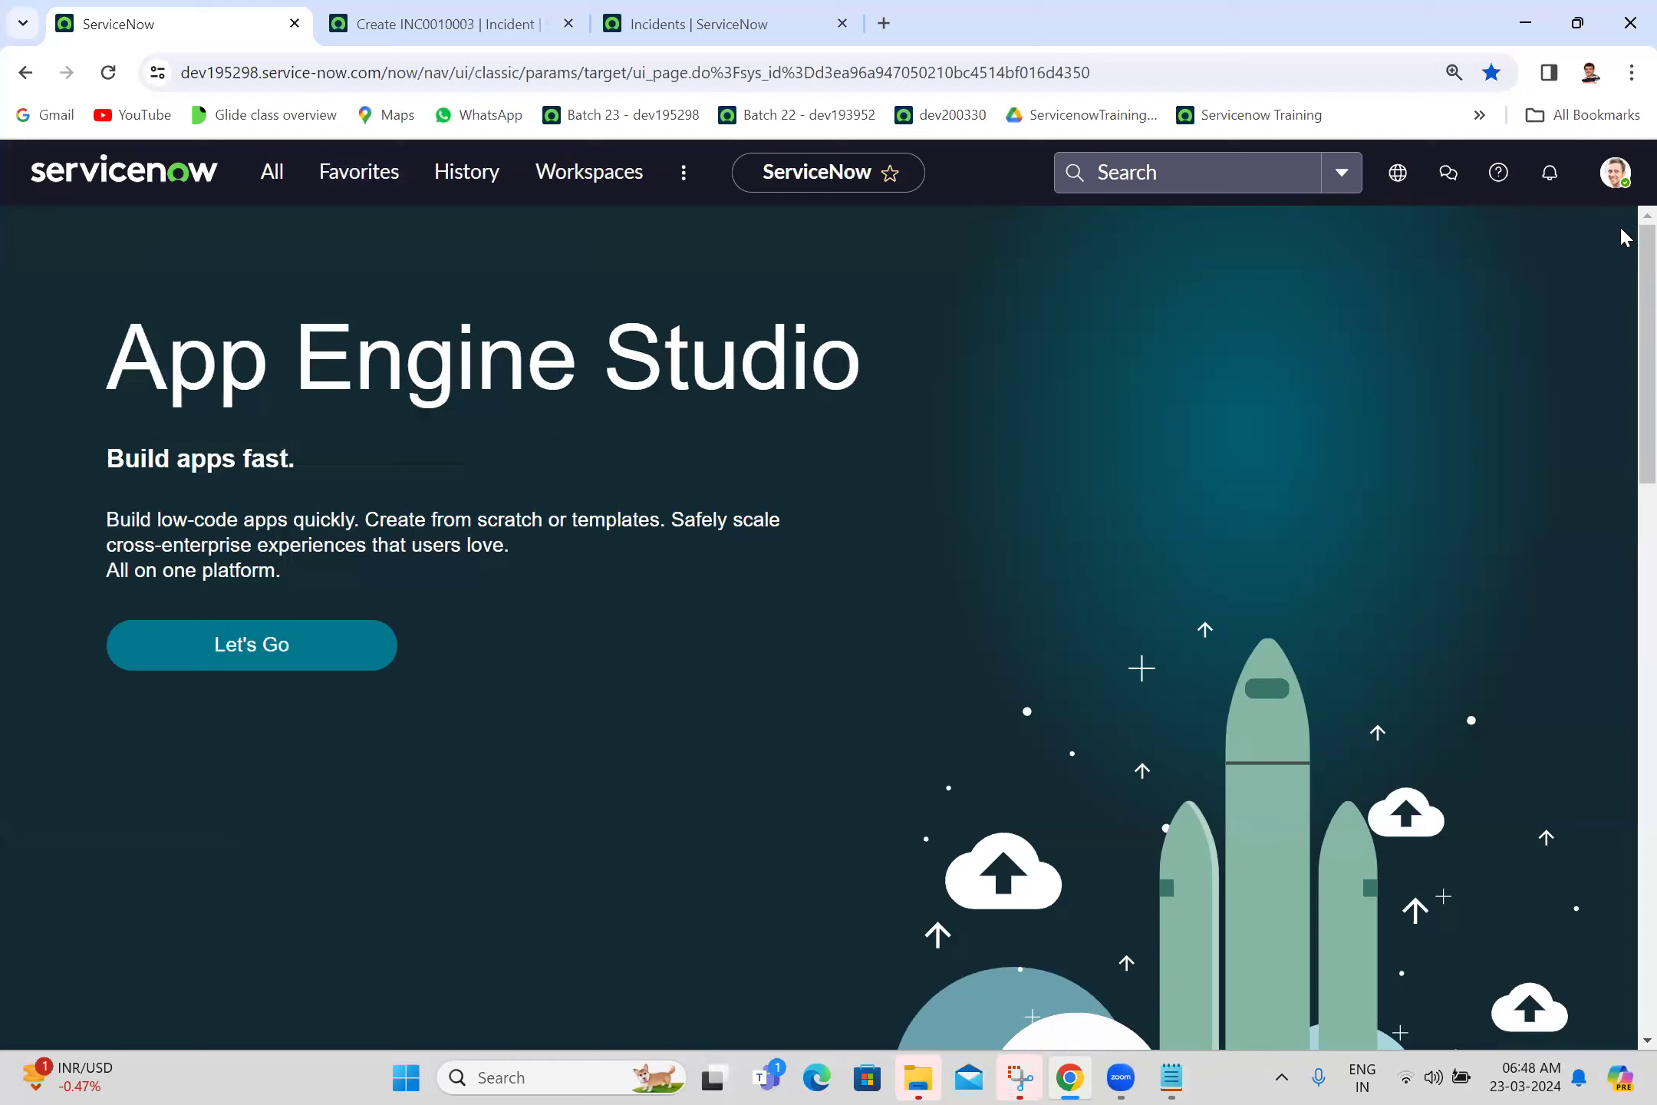
click(1614, 173)
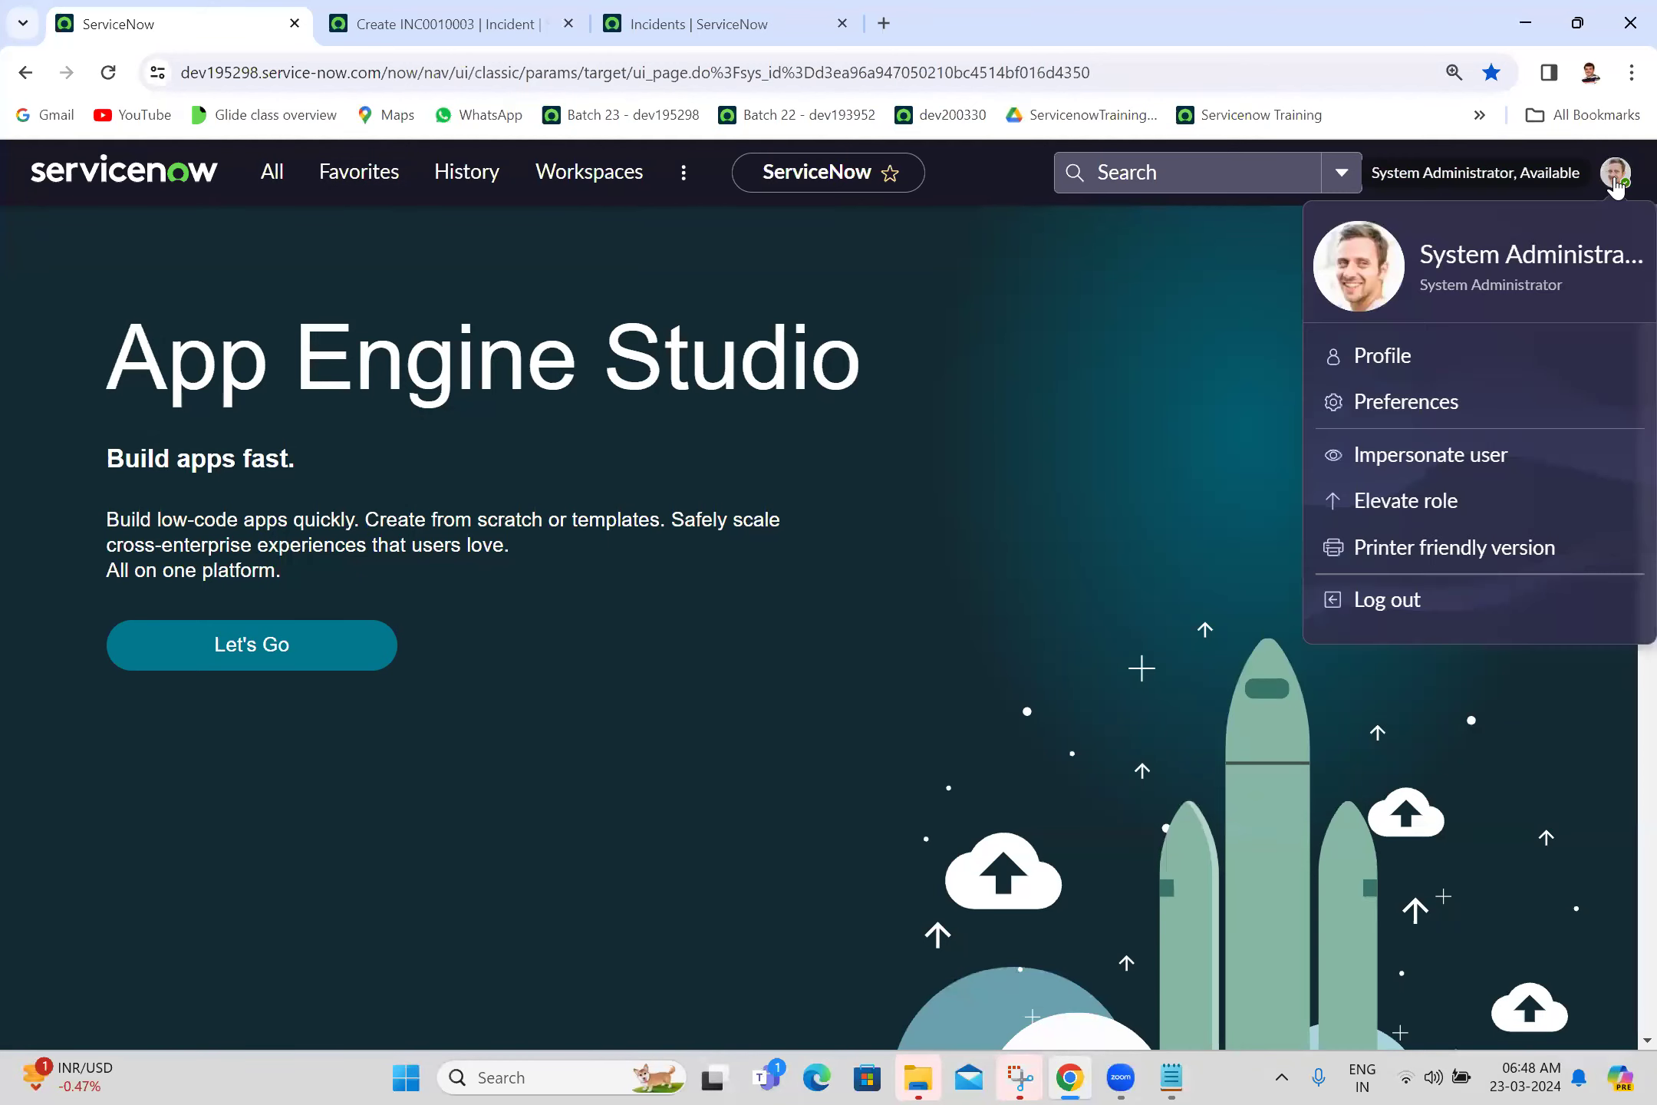
click(1448, 422)
click(1000, 421)
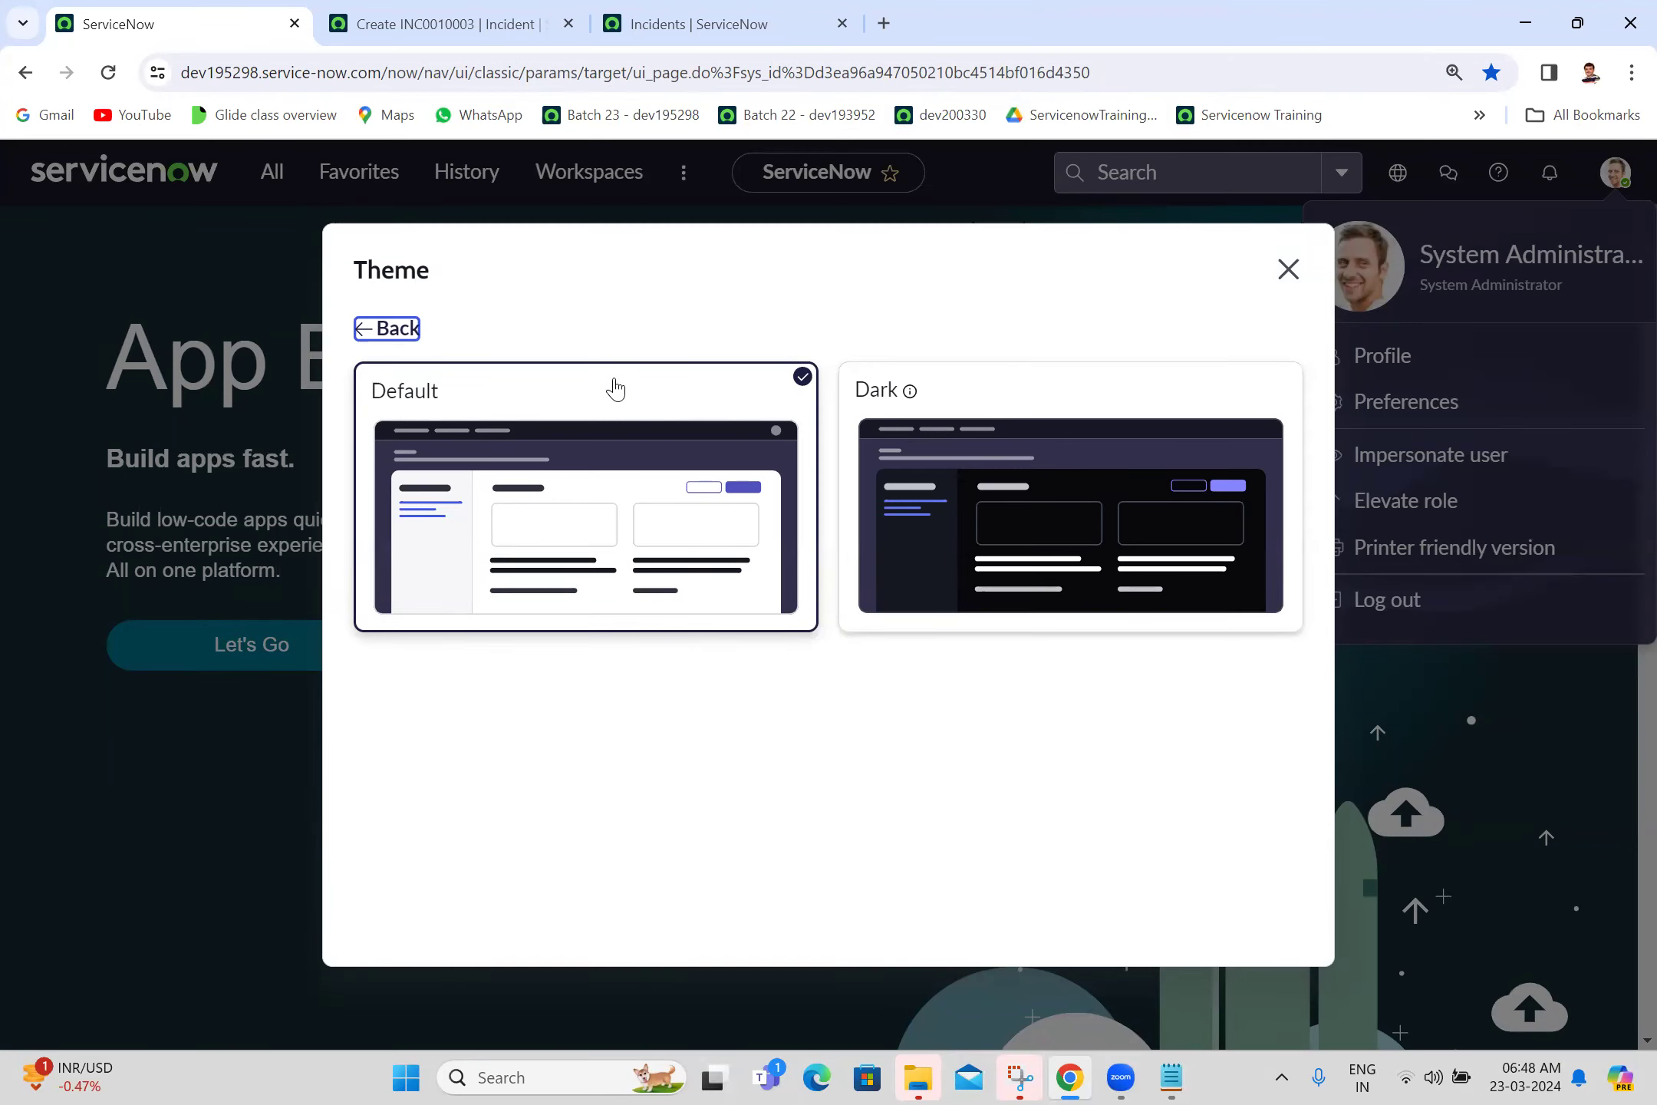
click(1009, 399)
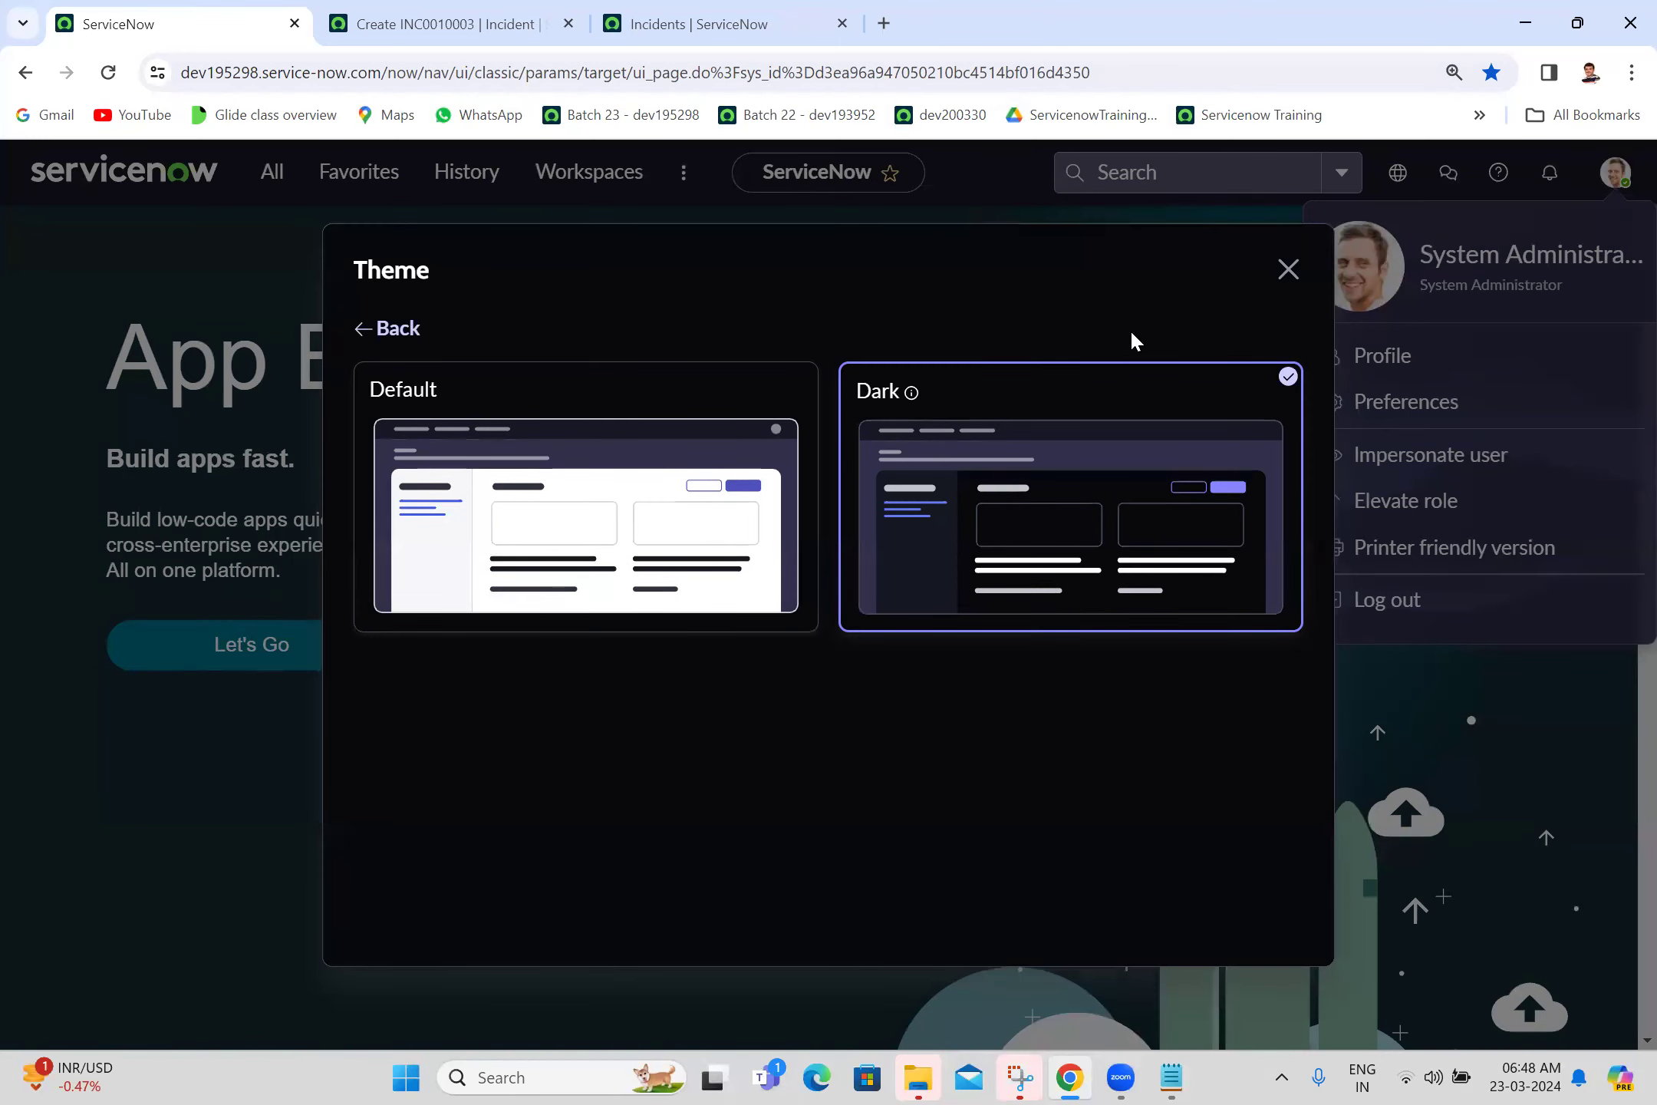
click(1288, 268)
Step: Reload the new incident form and view it and the incident list in the Dark theme
click(444, 24)
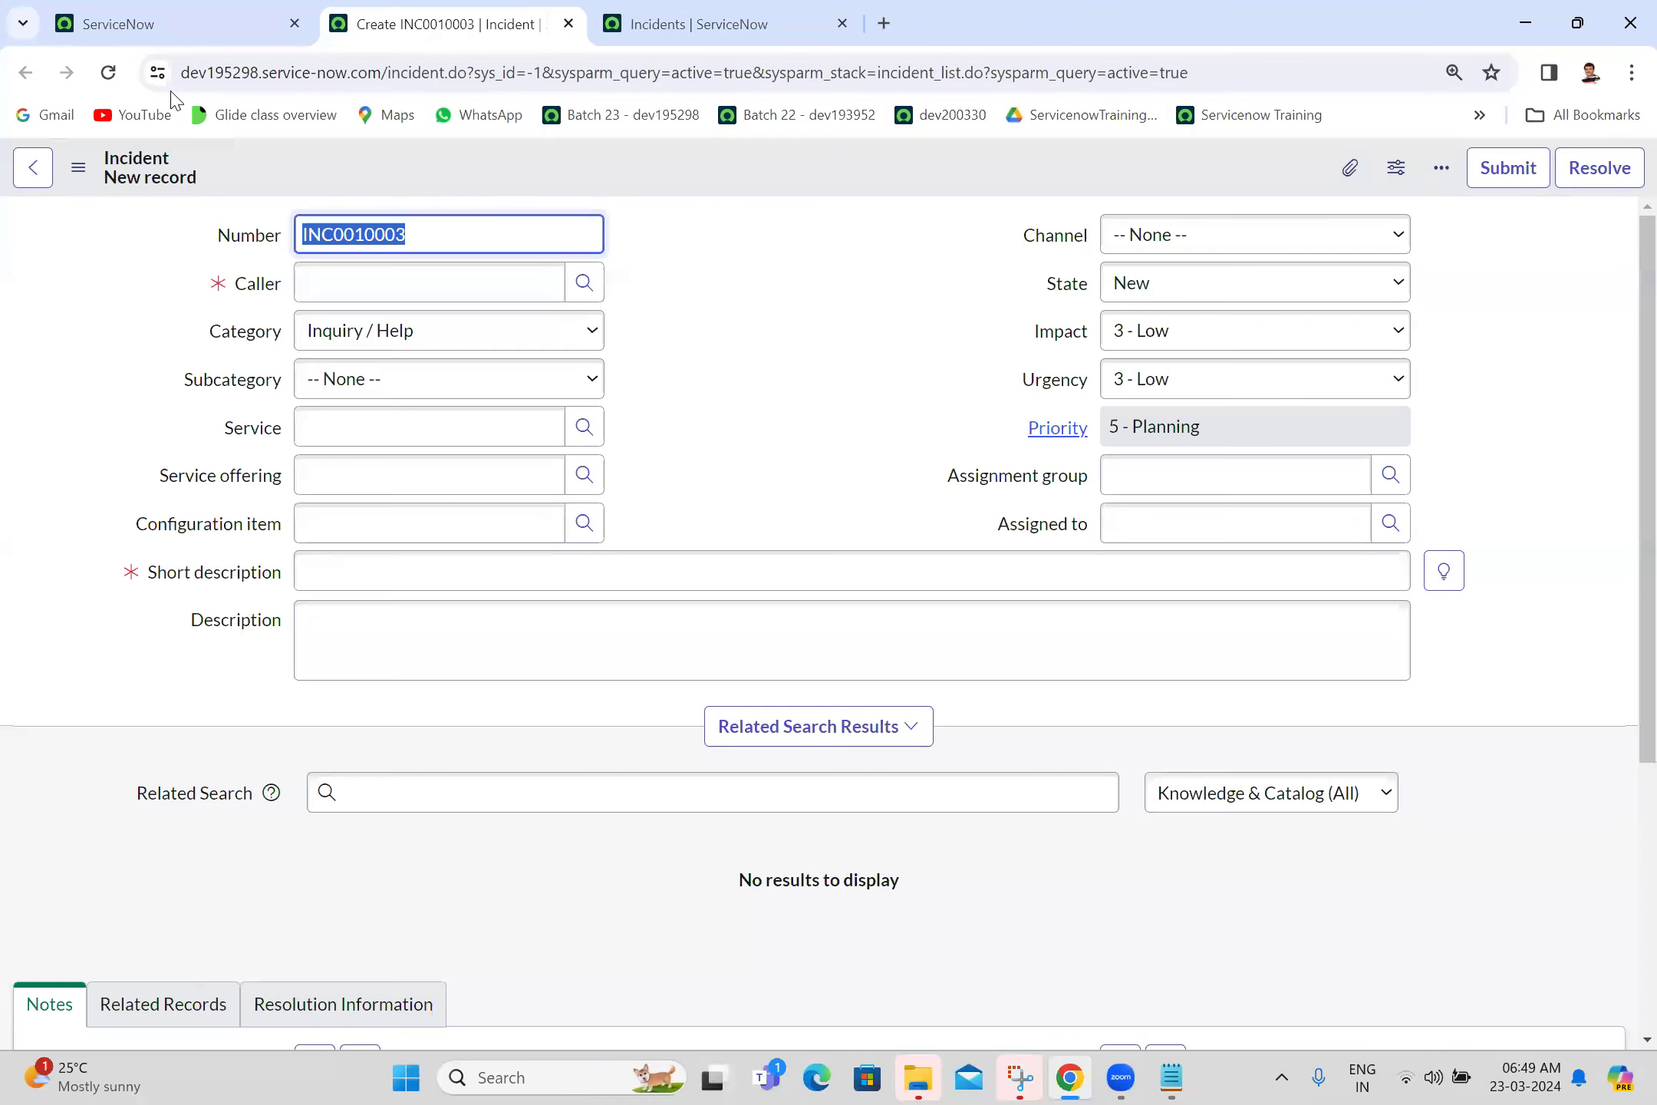
click(108, 77)
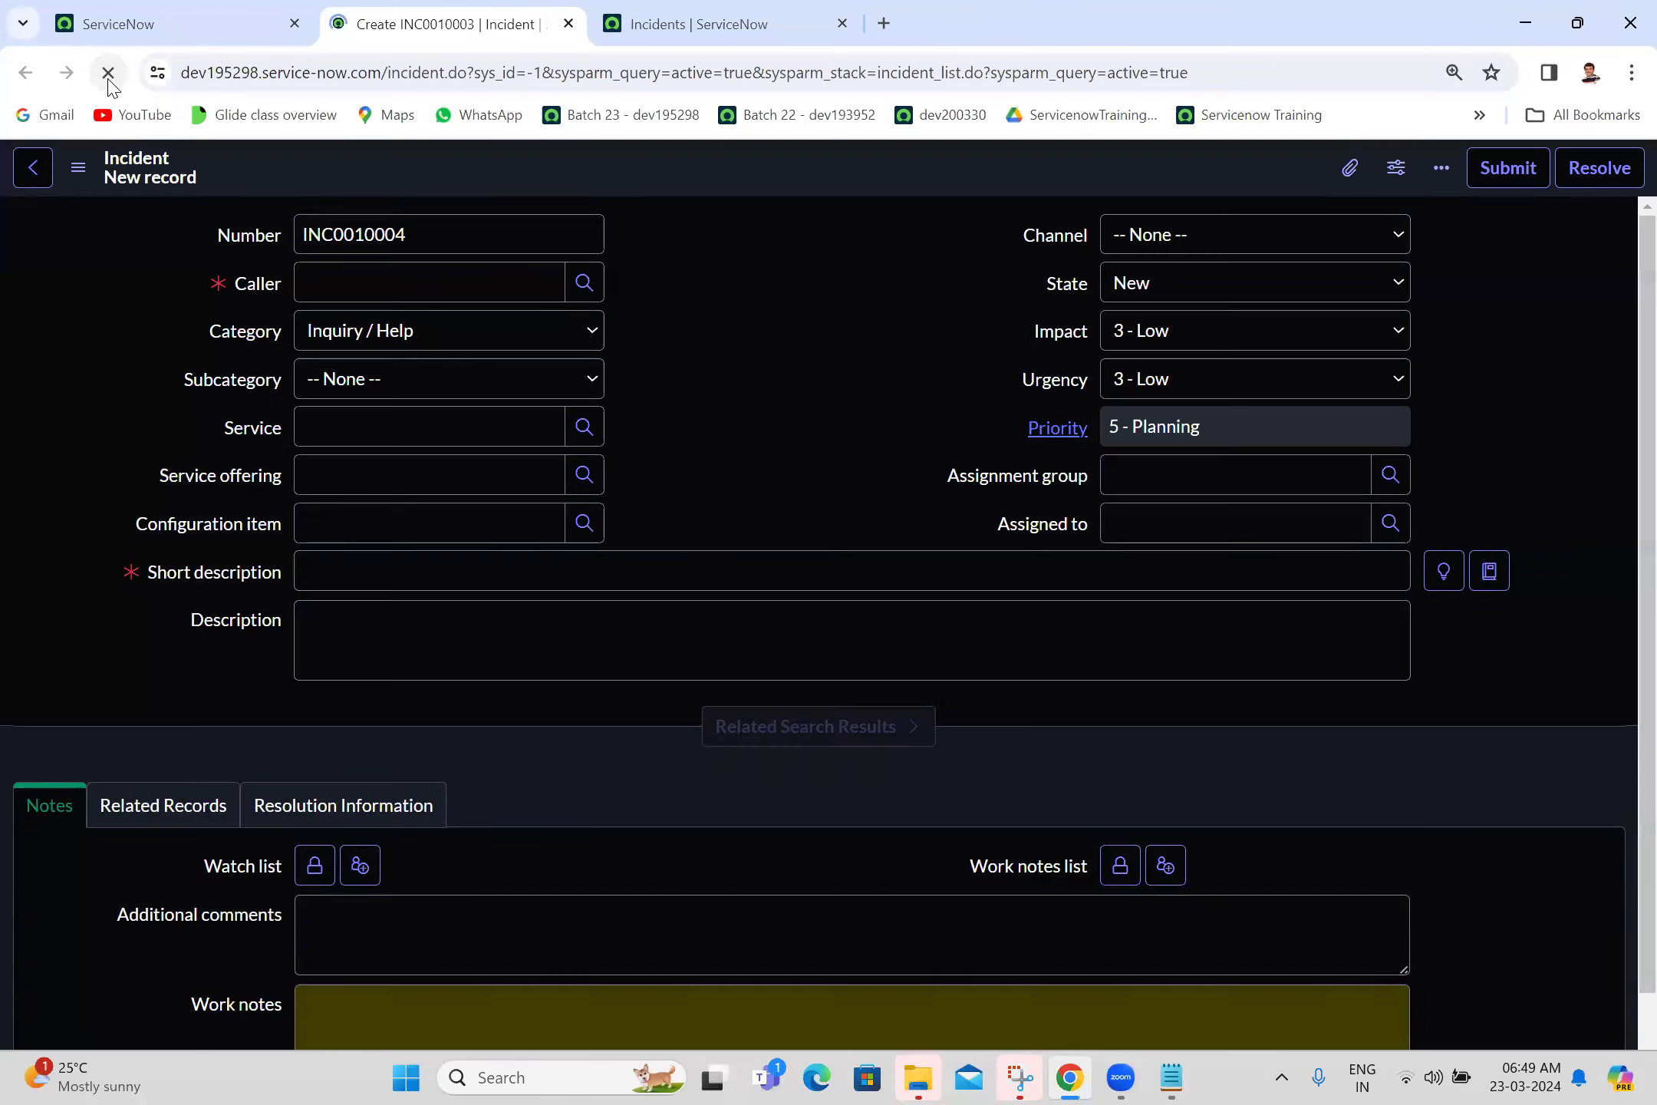
click(656, 11)
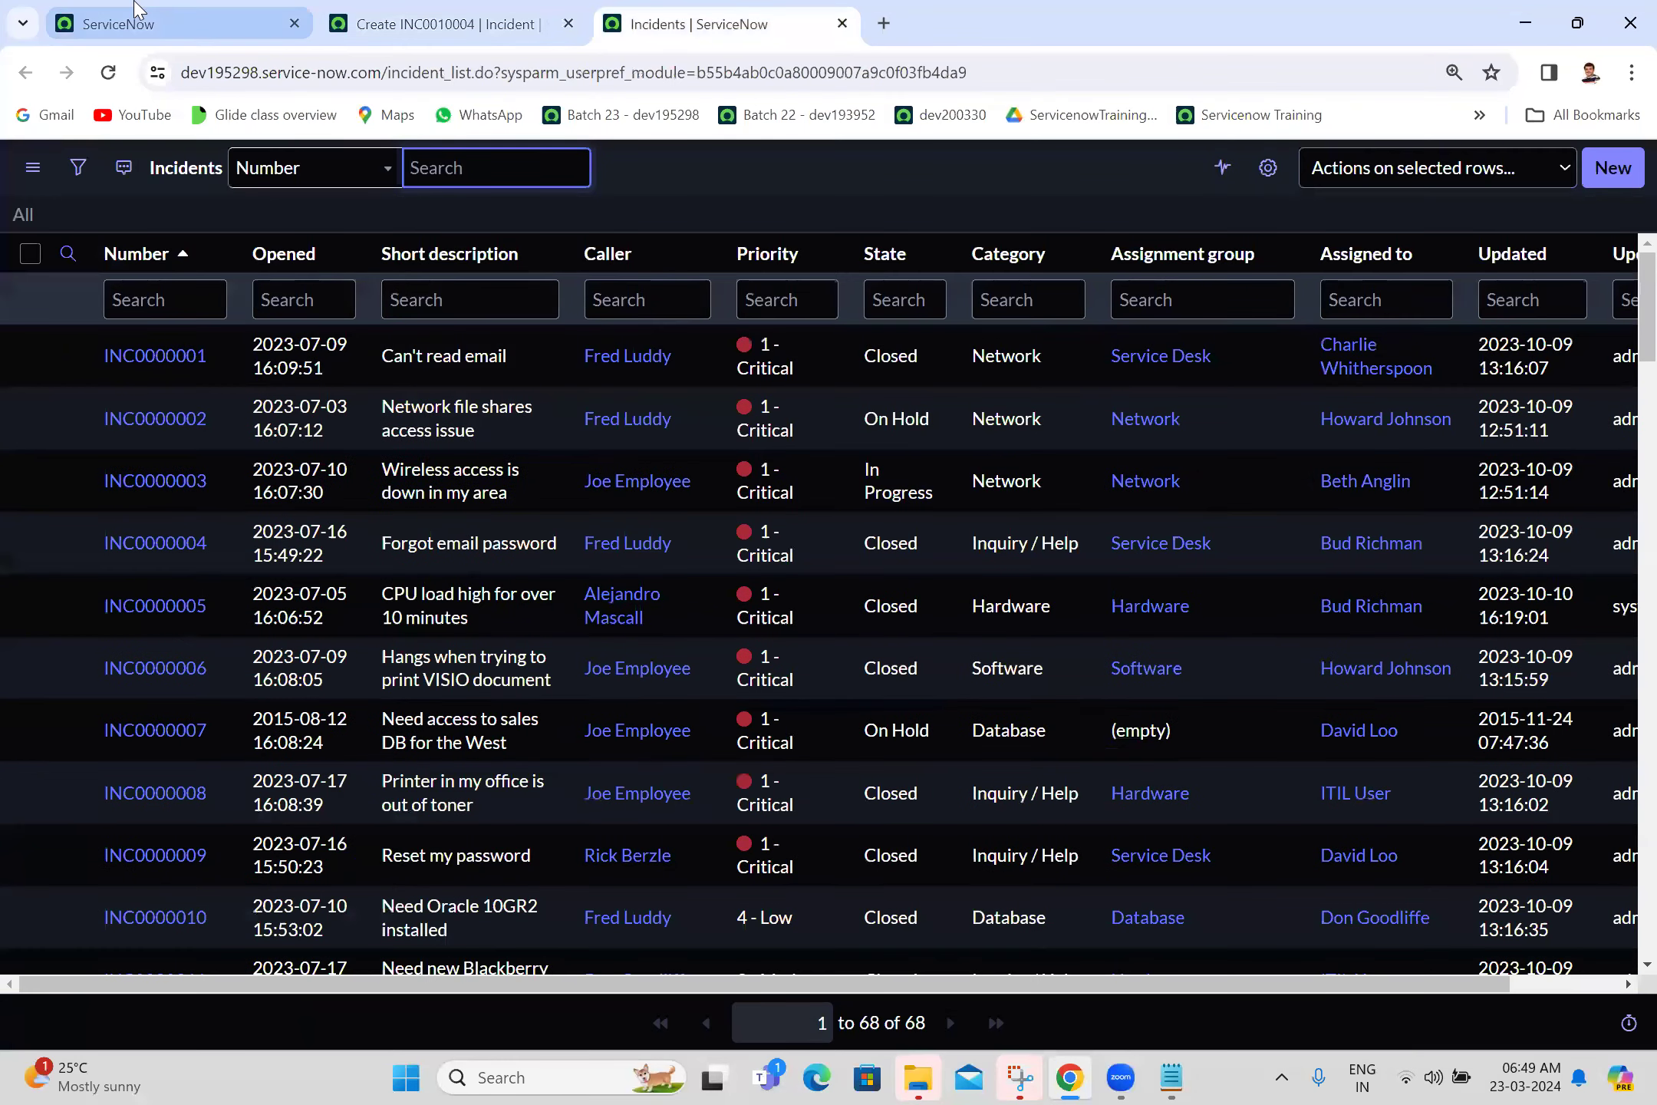
Step: Set the interface theme back to Default in the user preferences
click(177, 24)
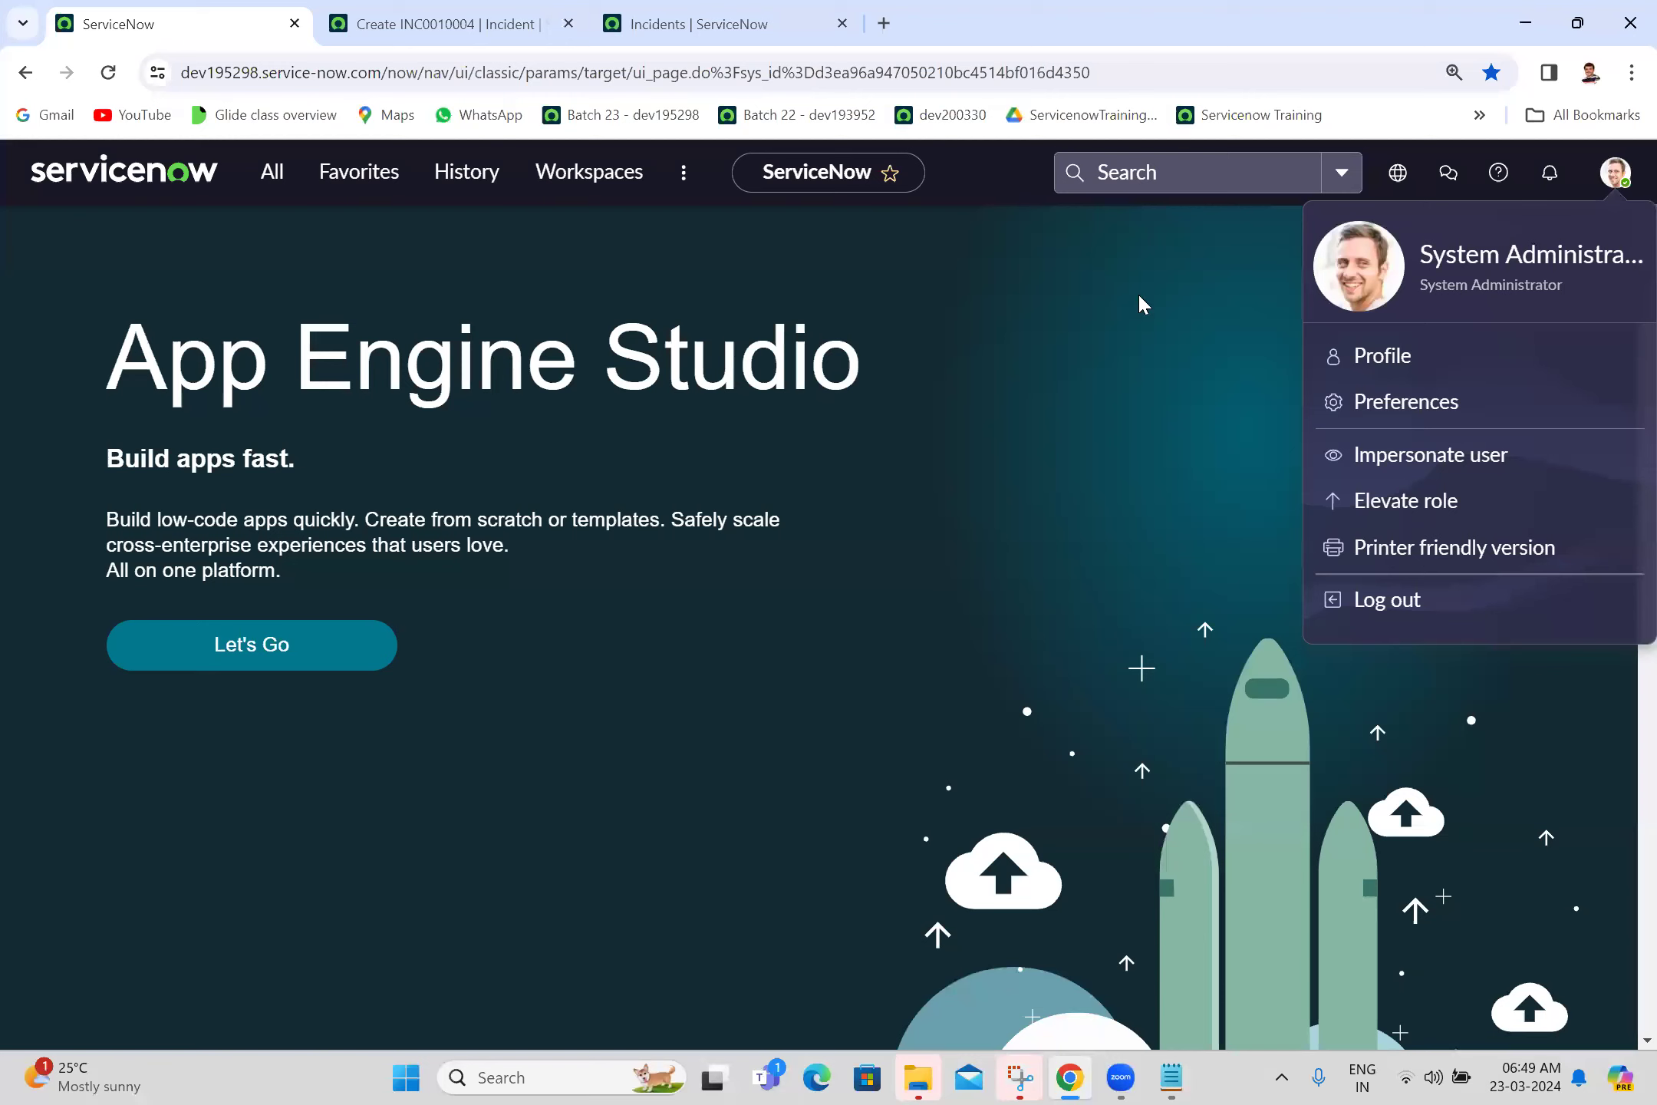
click(1405, 402)
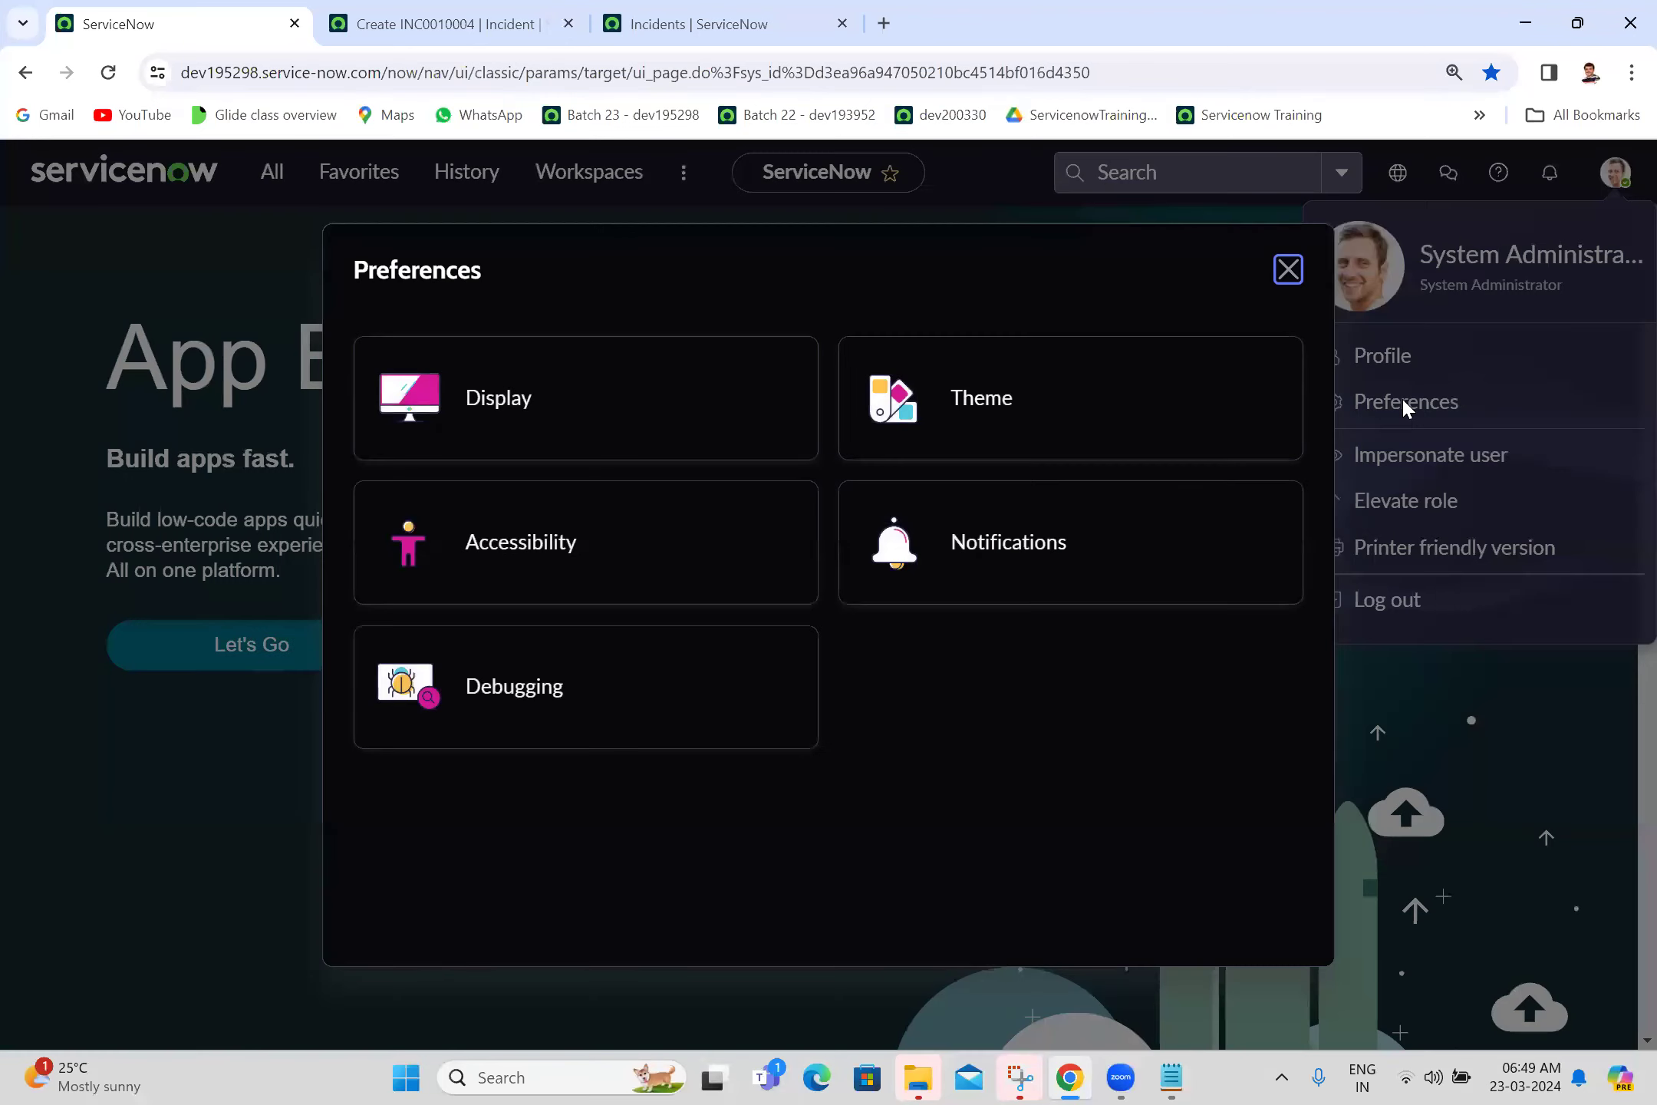
click(939, 454)
click(535, 444)
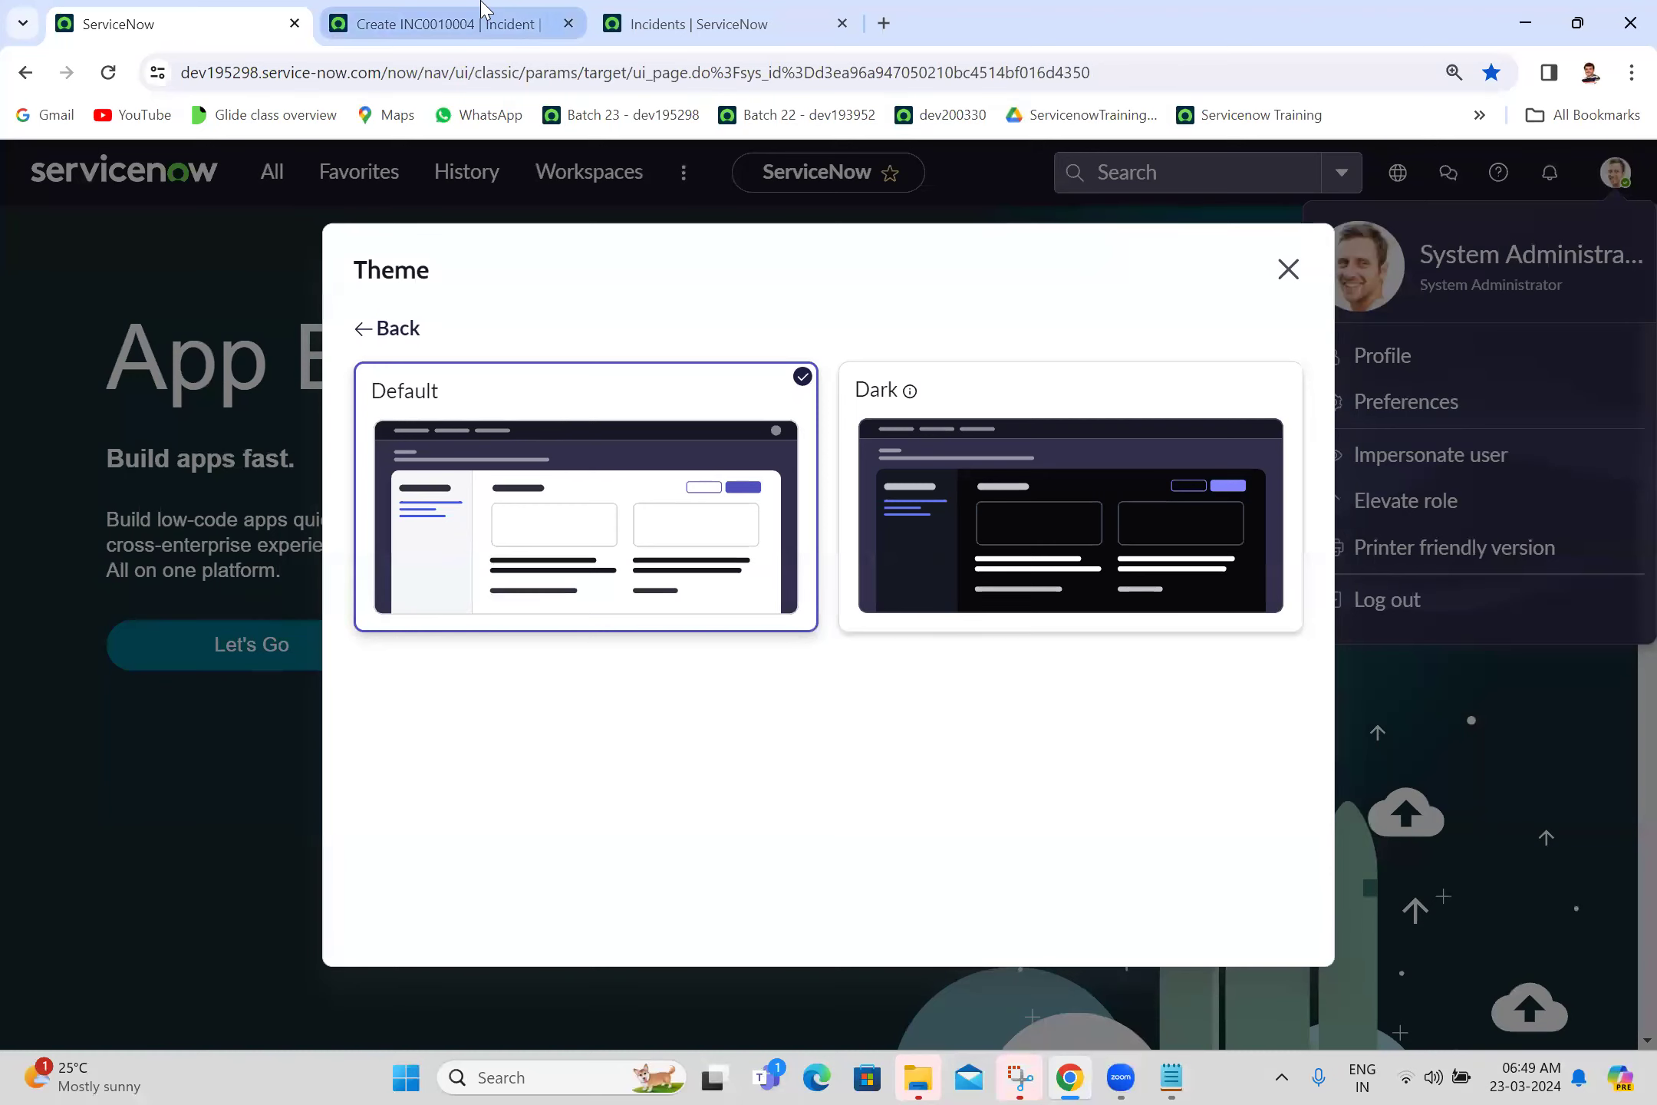
click(1285, 271)
Step: Reload the incident list and the new incident form to check how they look in the Default theme
click(627, 6)
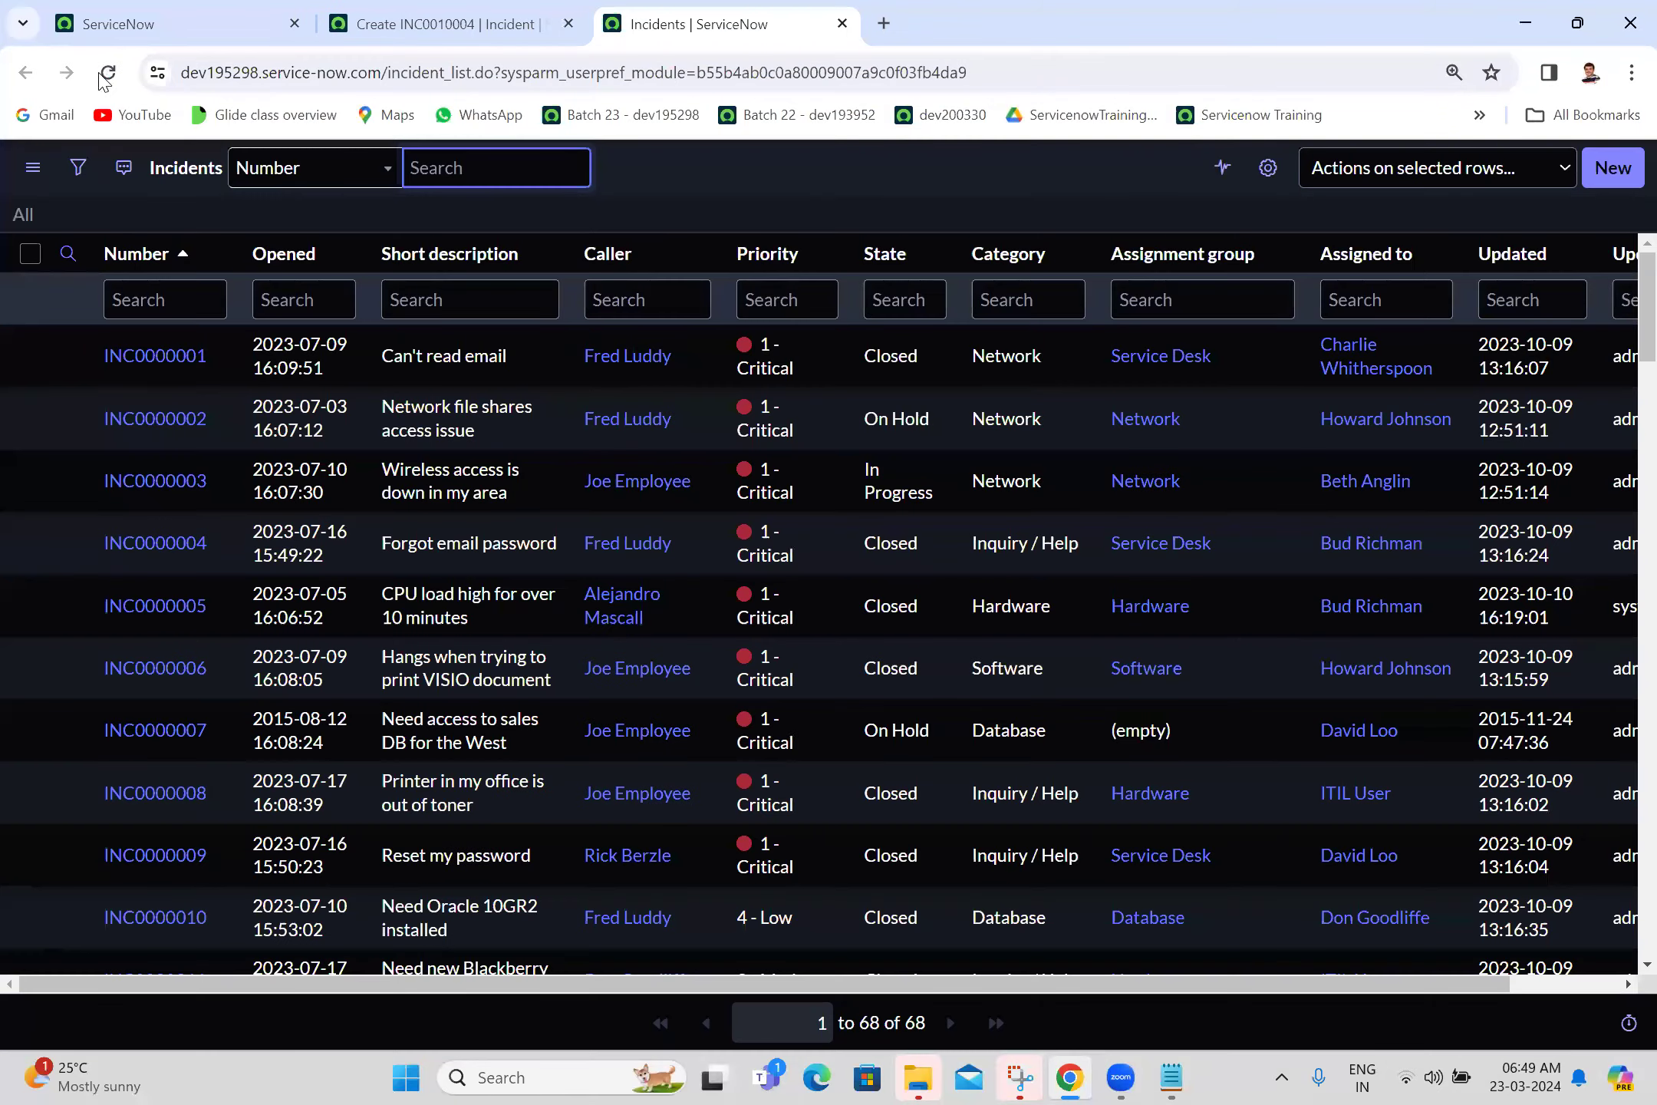
click(469, 11)
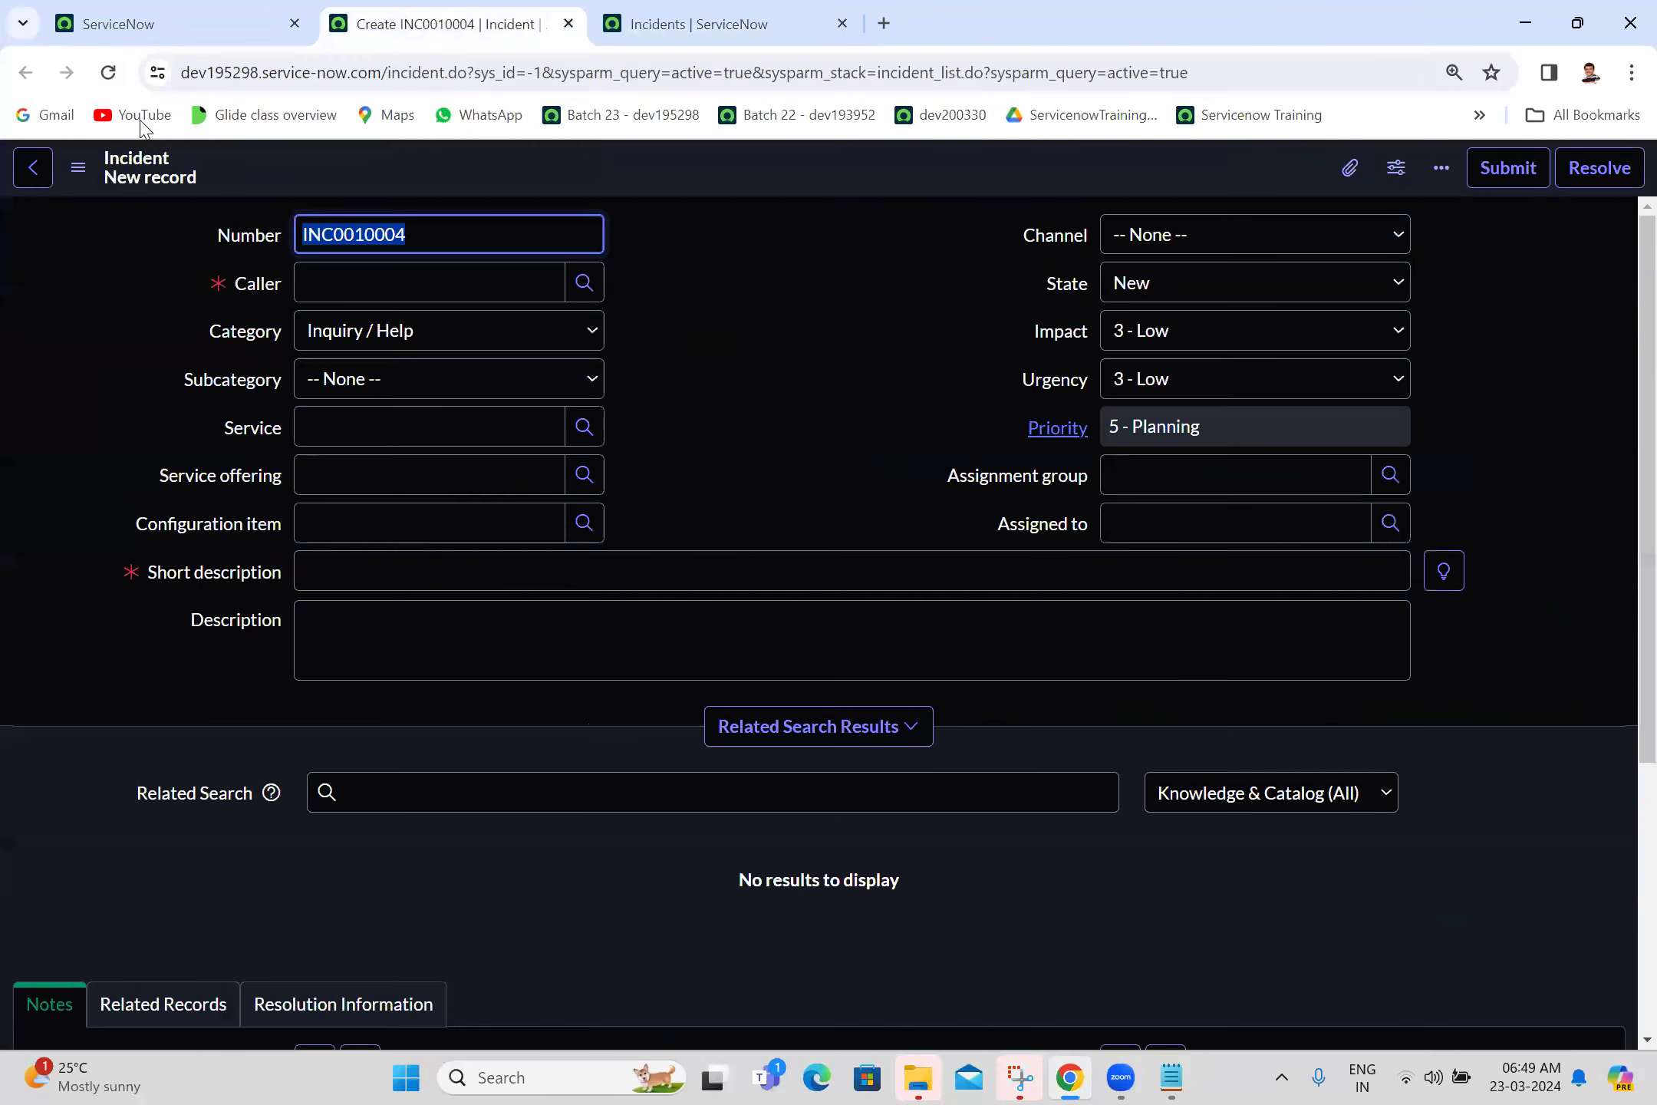
click(110, 77)
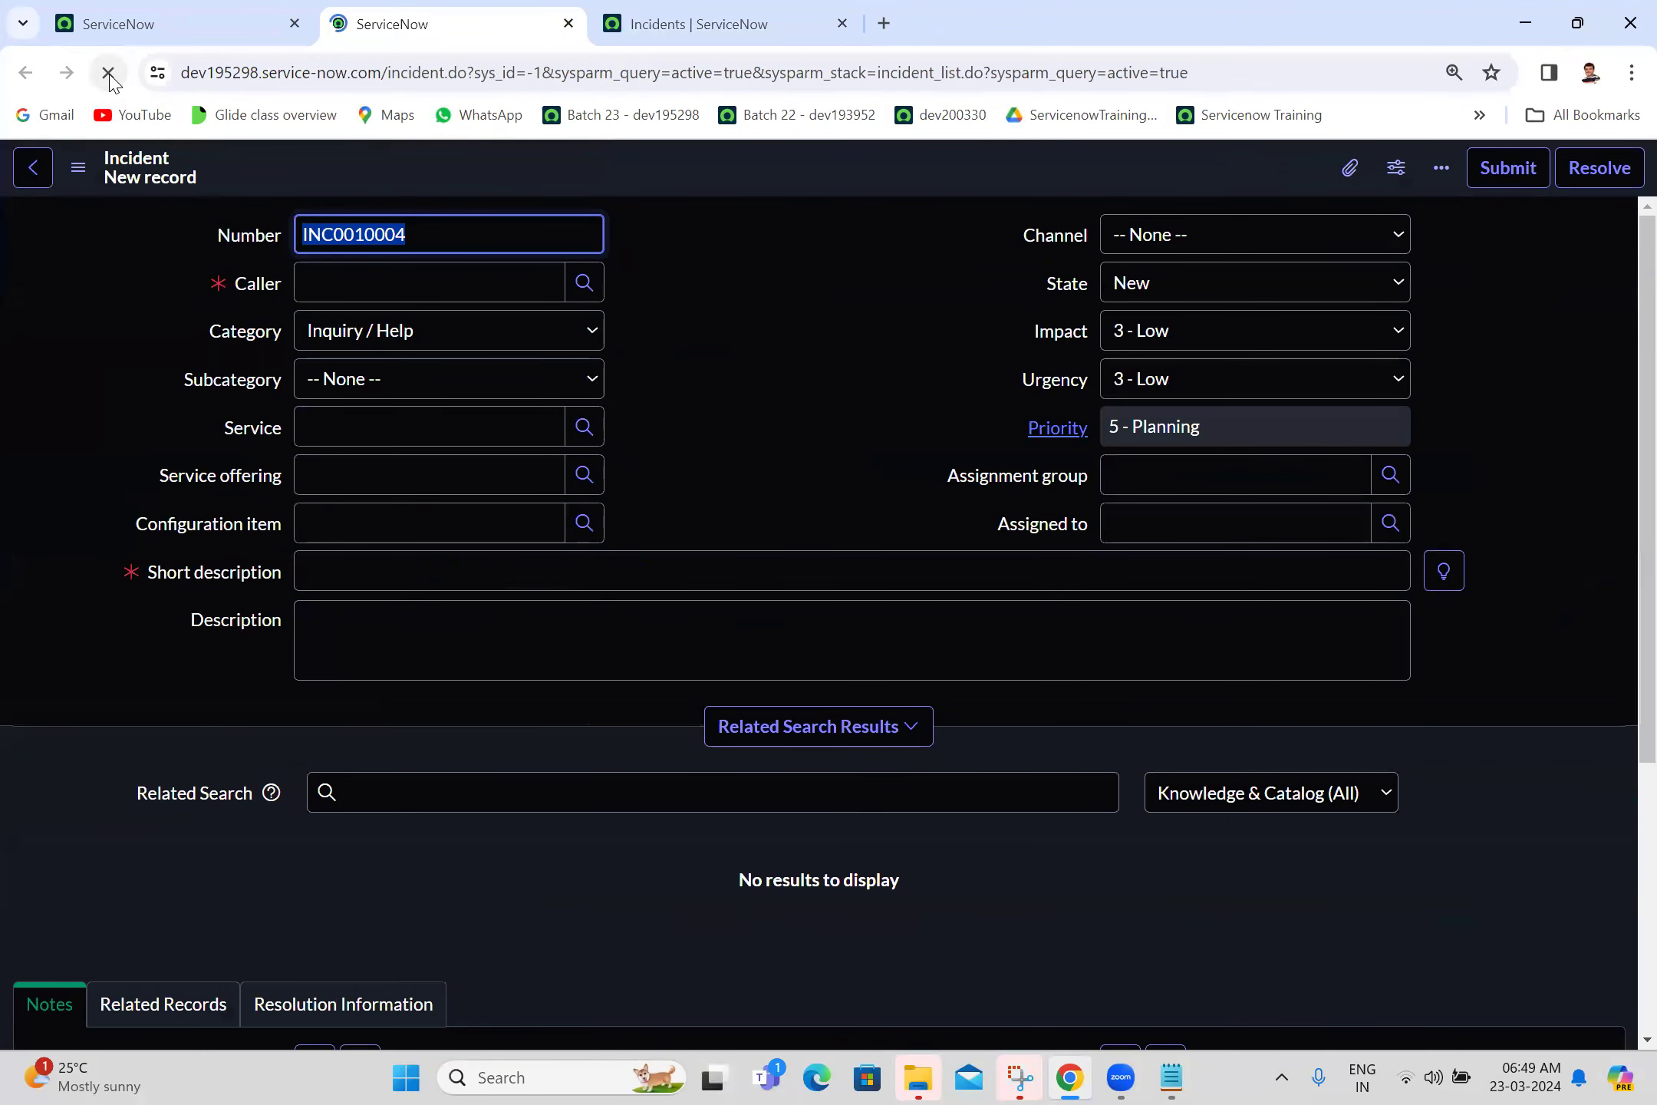
key(ctrl+Tab)
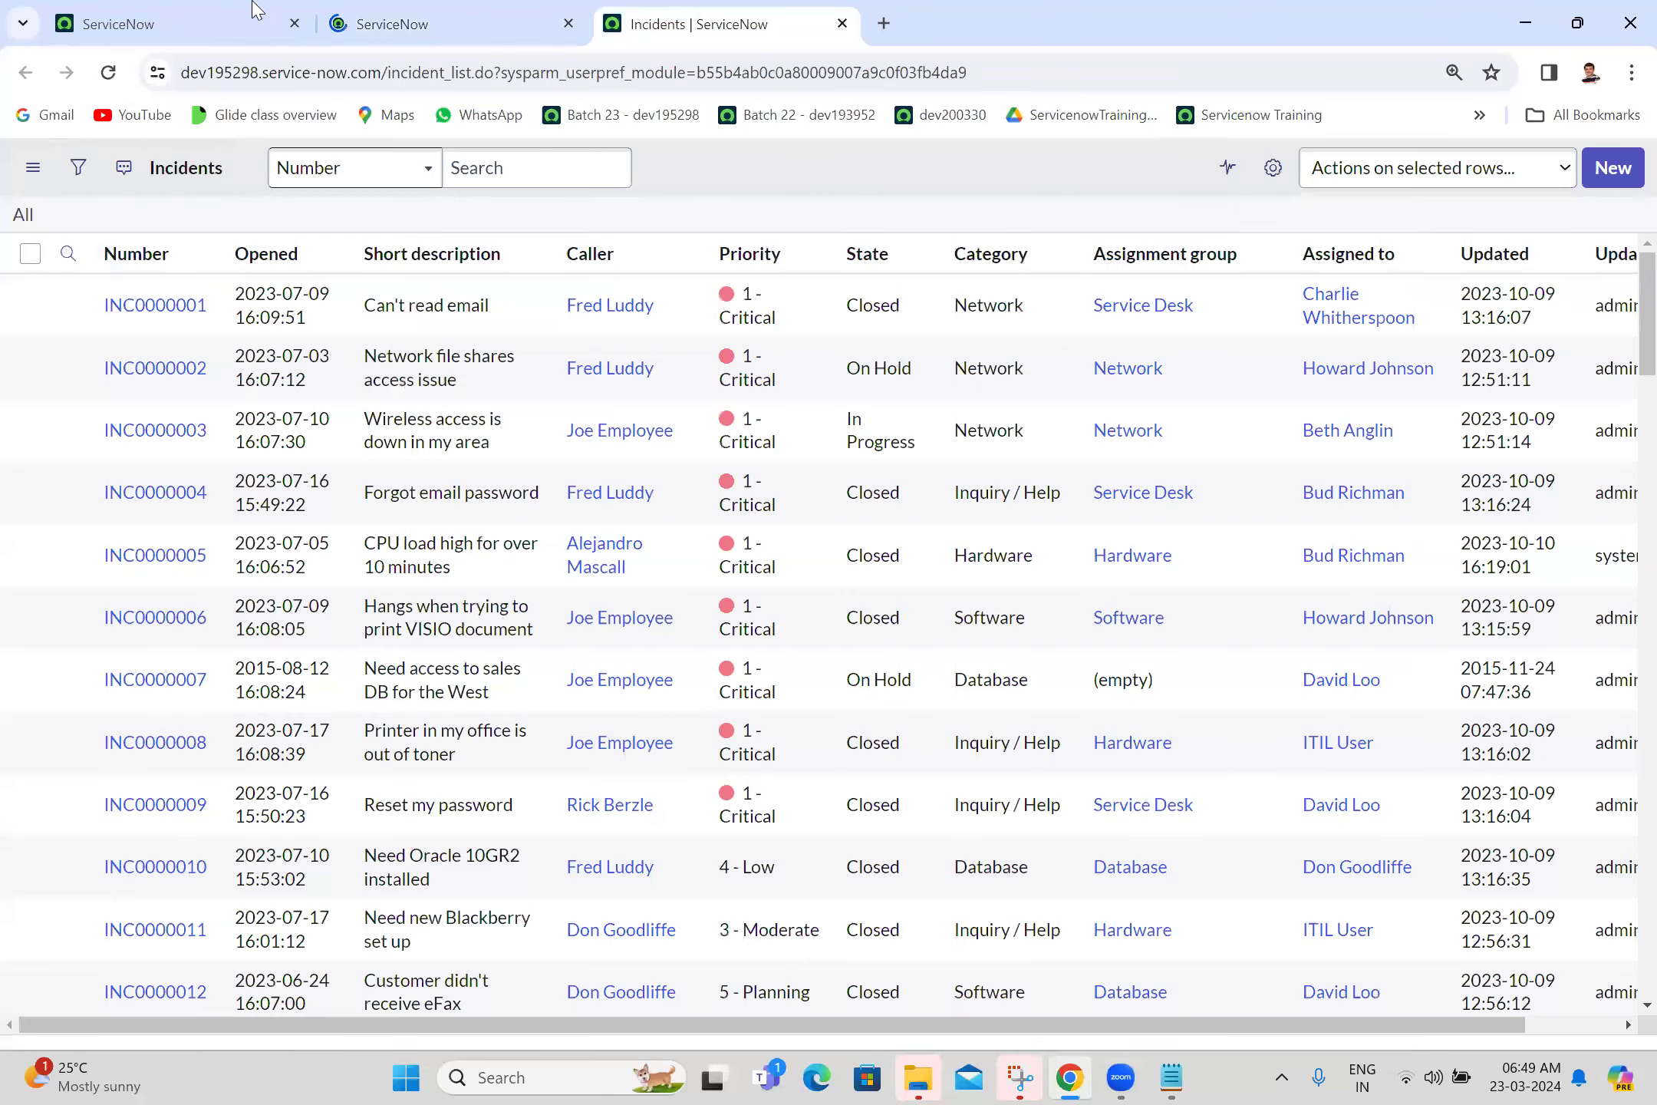
Step: Open the Display section of the user preferences and review its settings
key(ctrl+Tab)
click(1408, 407)
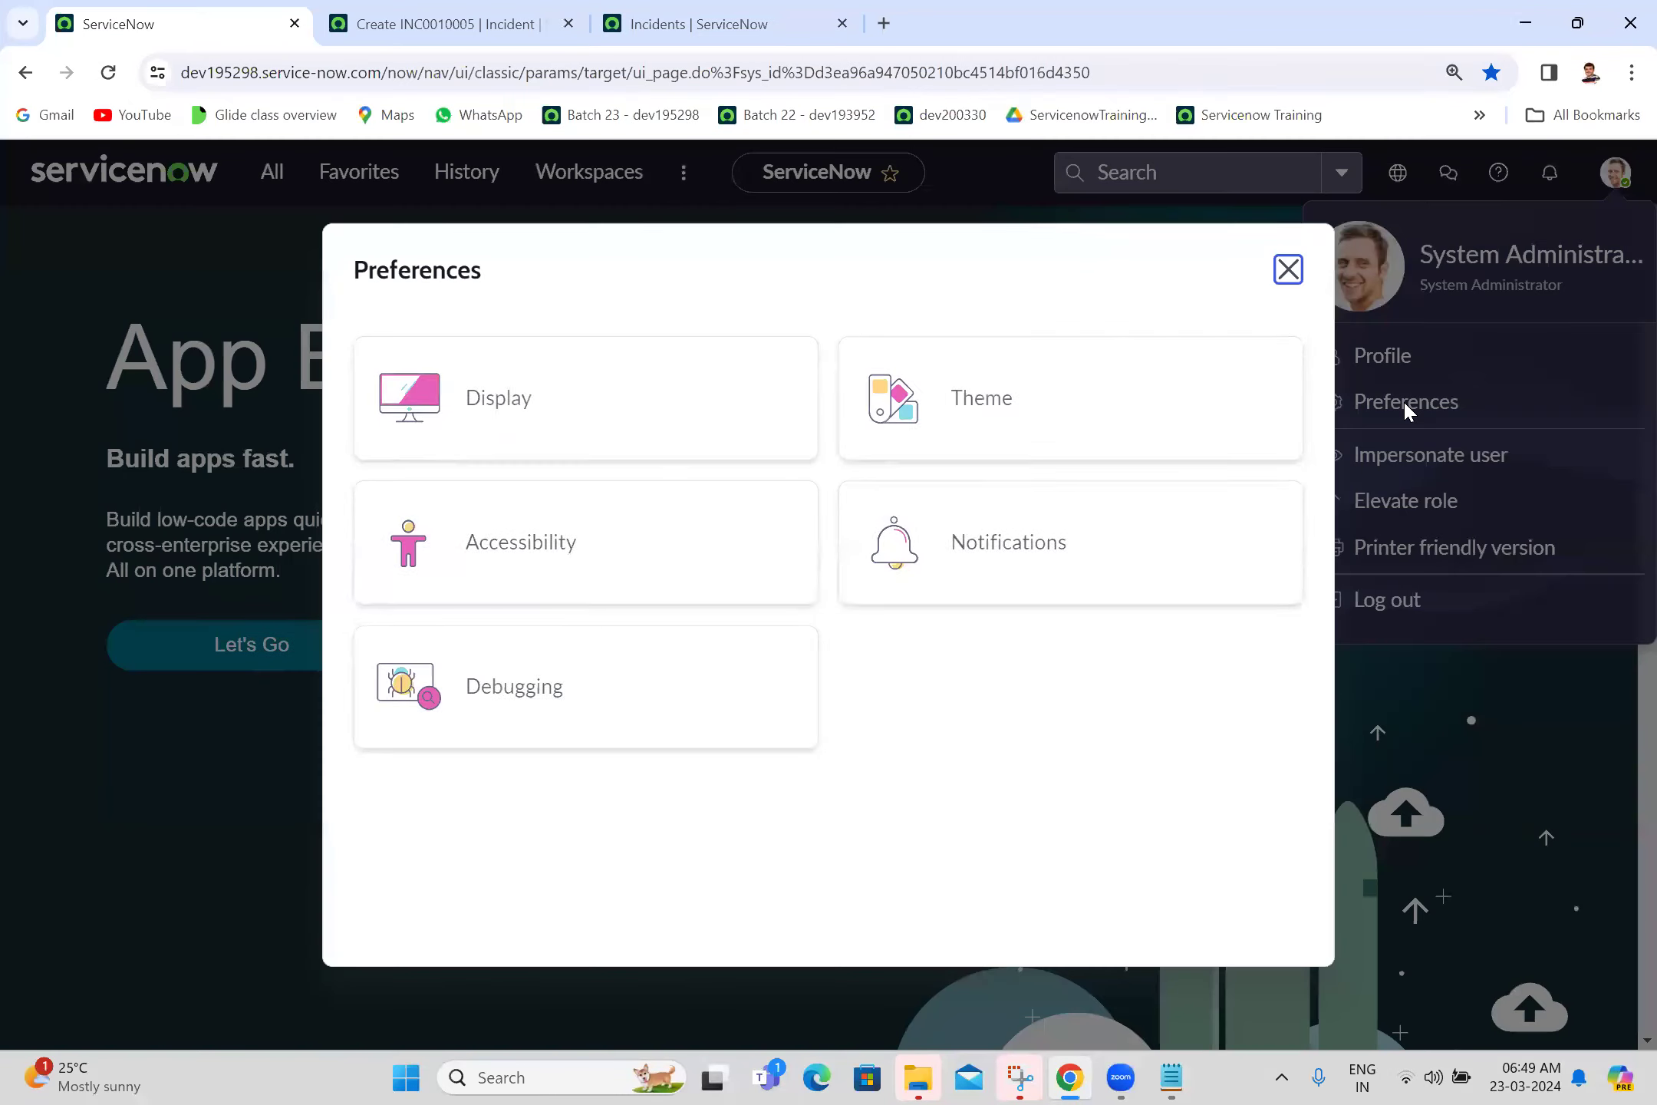
click(620, 437)
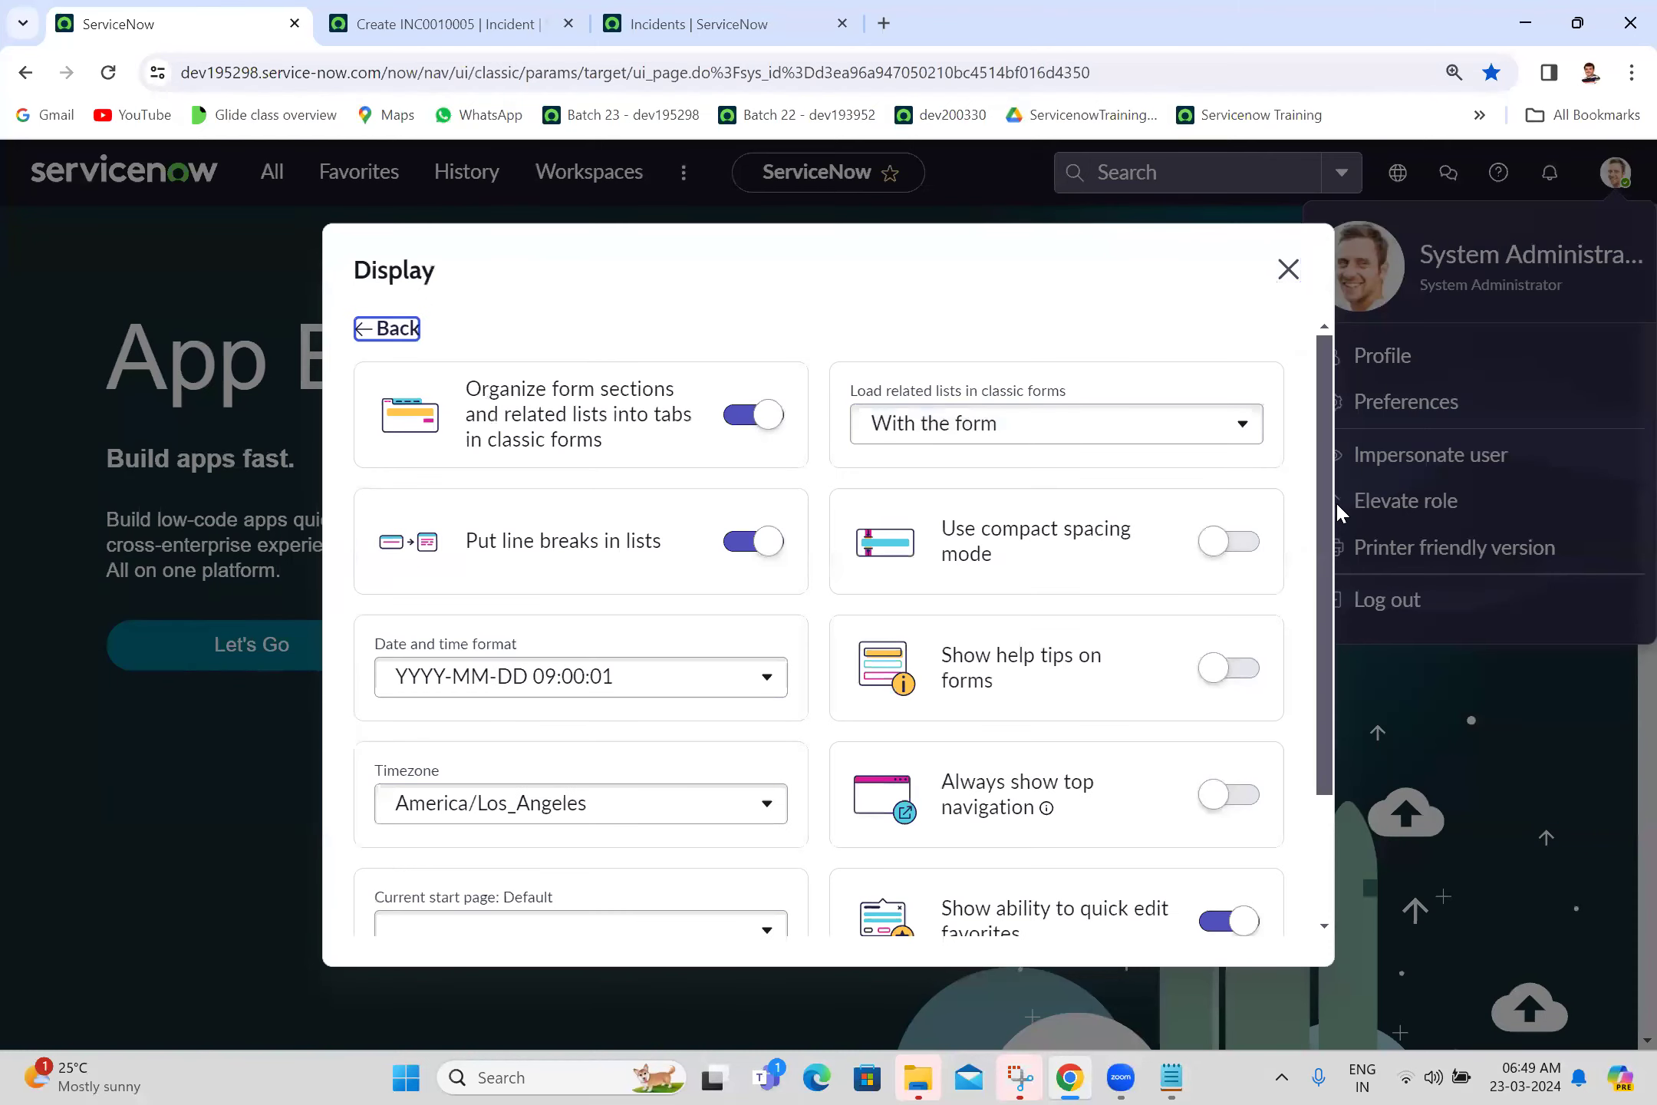
scroll(1305, 583, down, 1)
scroll(1279, 699, up, 1)
Step: Close the new incident form and open incident INC0000001 from the incident list in a separate browser tab
click(477, 35)
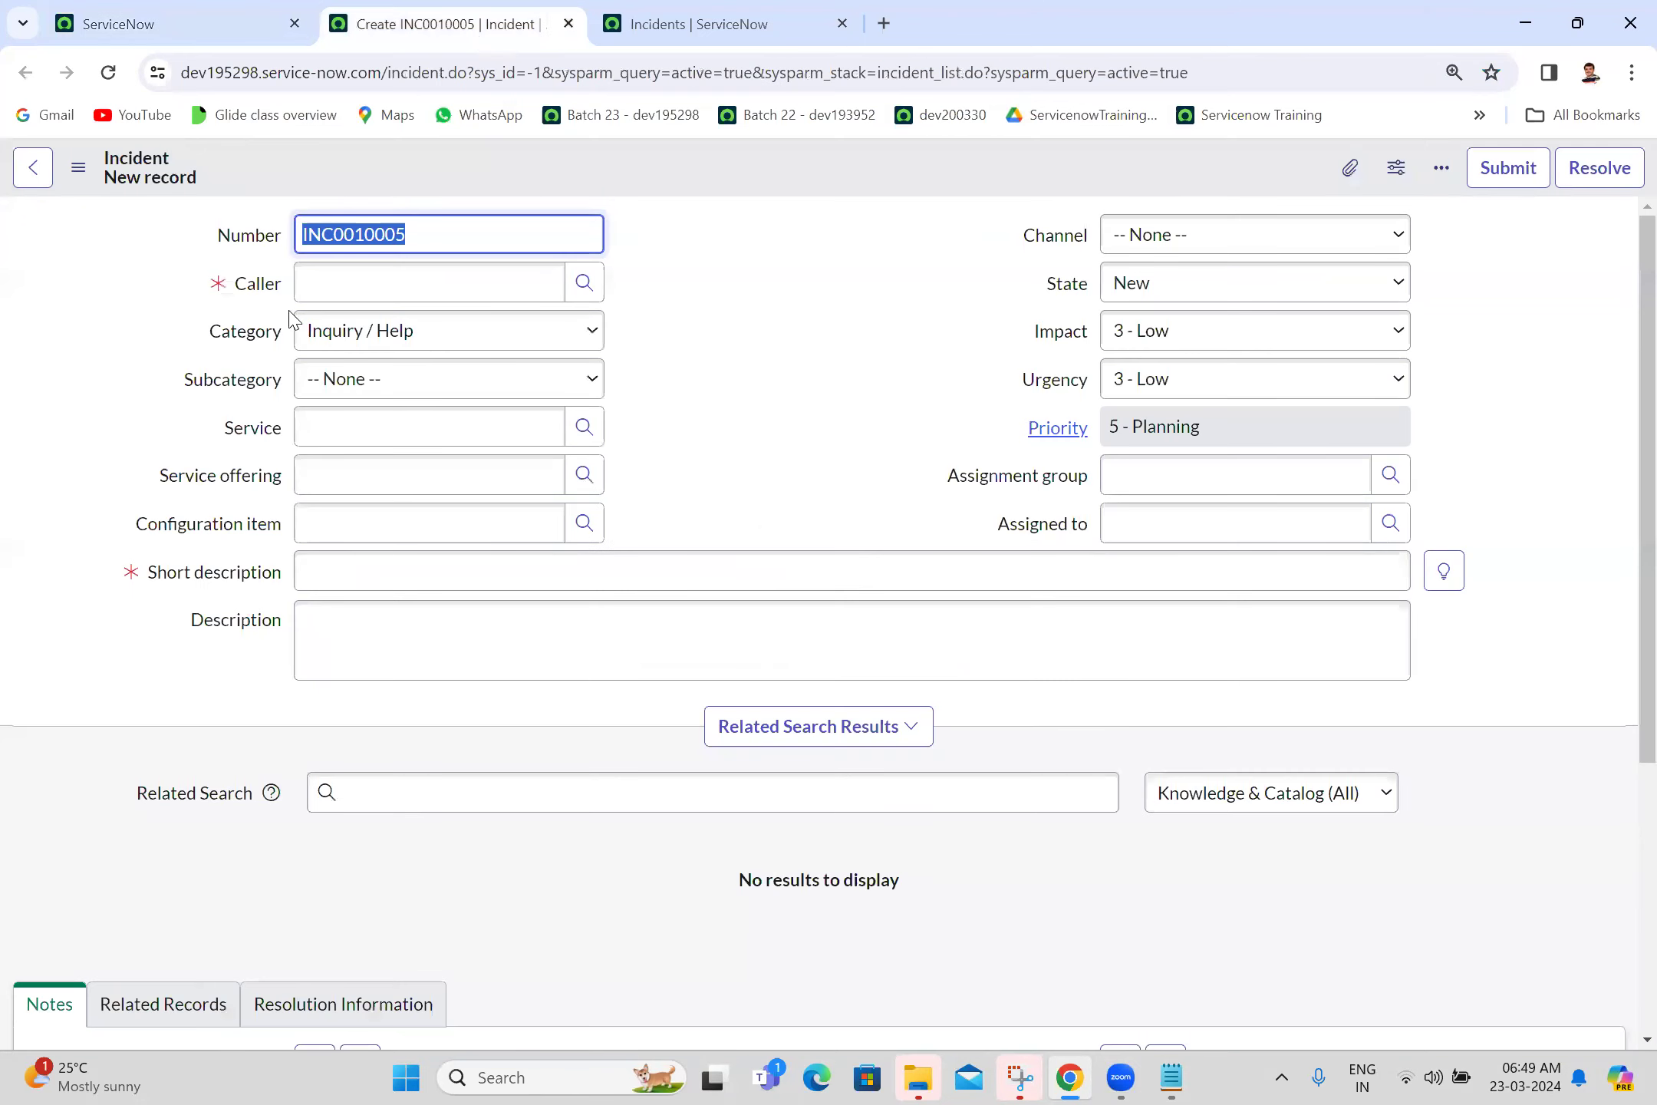
click(568, 23)
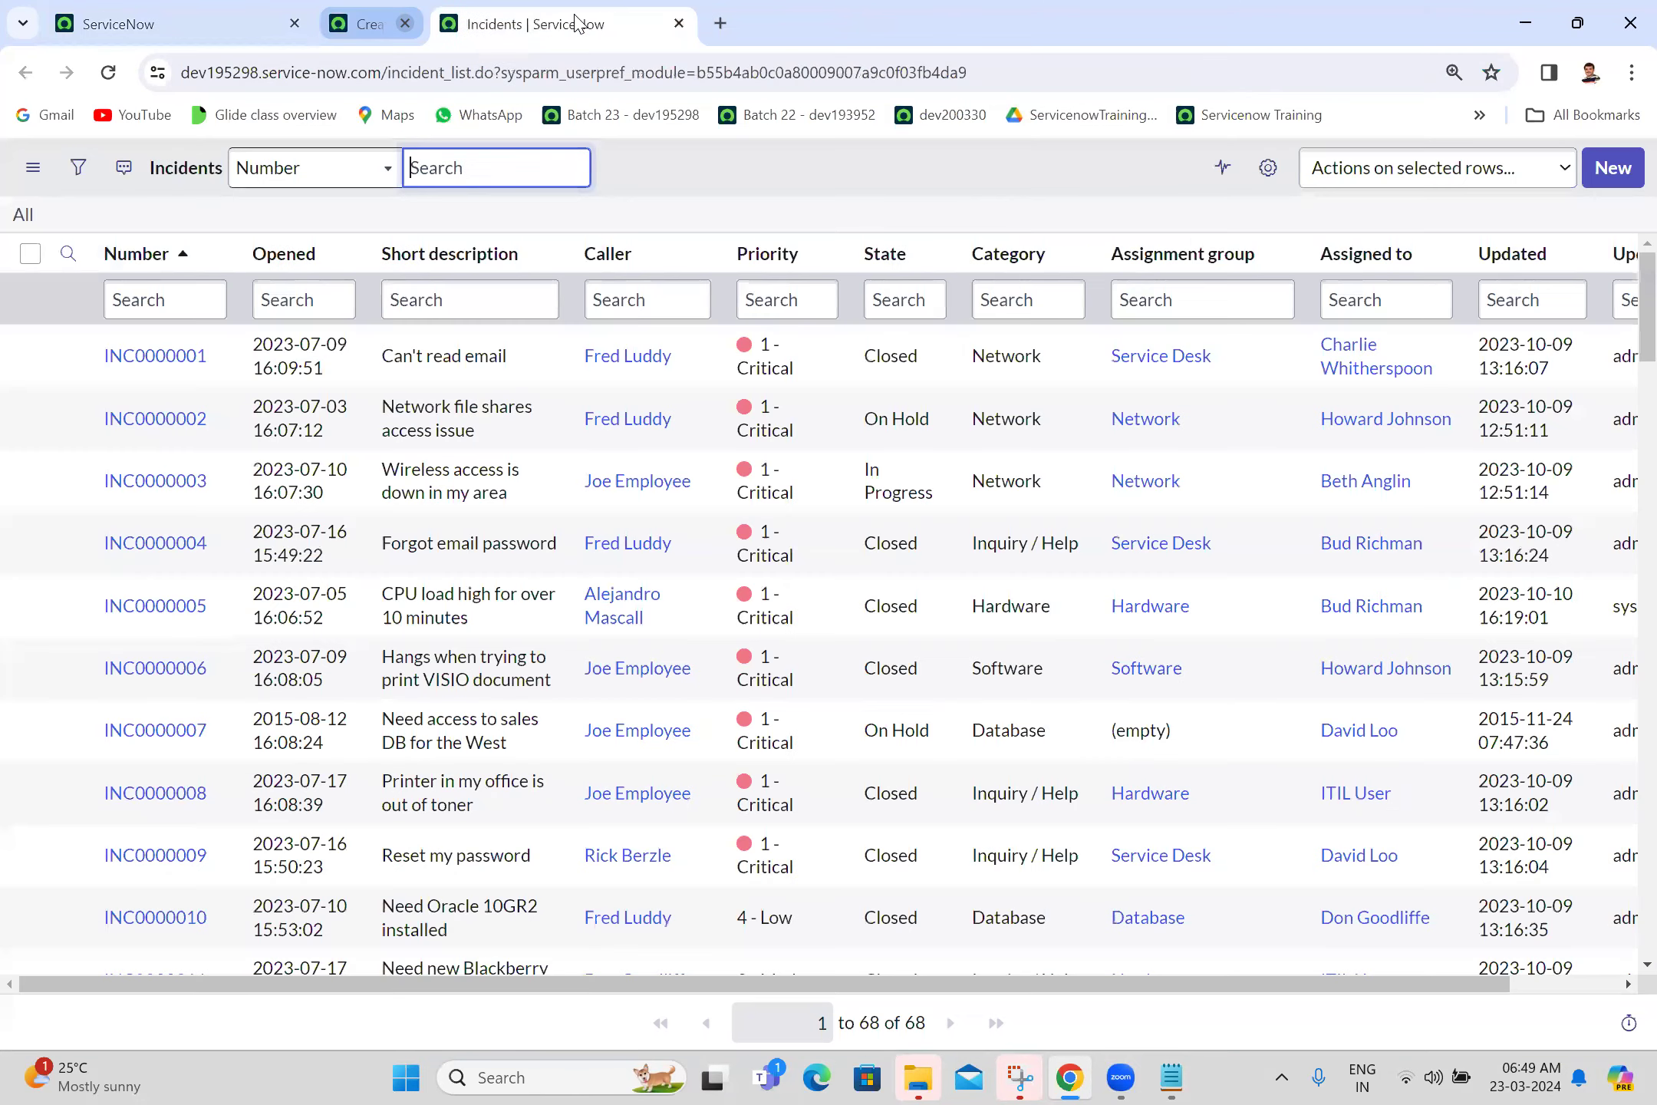
middle_click(166, 367)
click(698, 8)
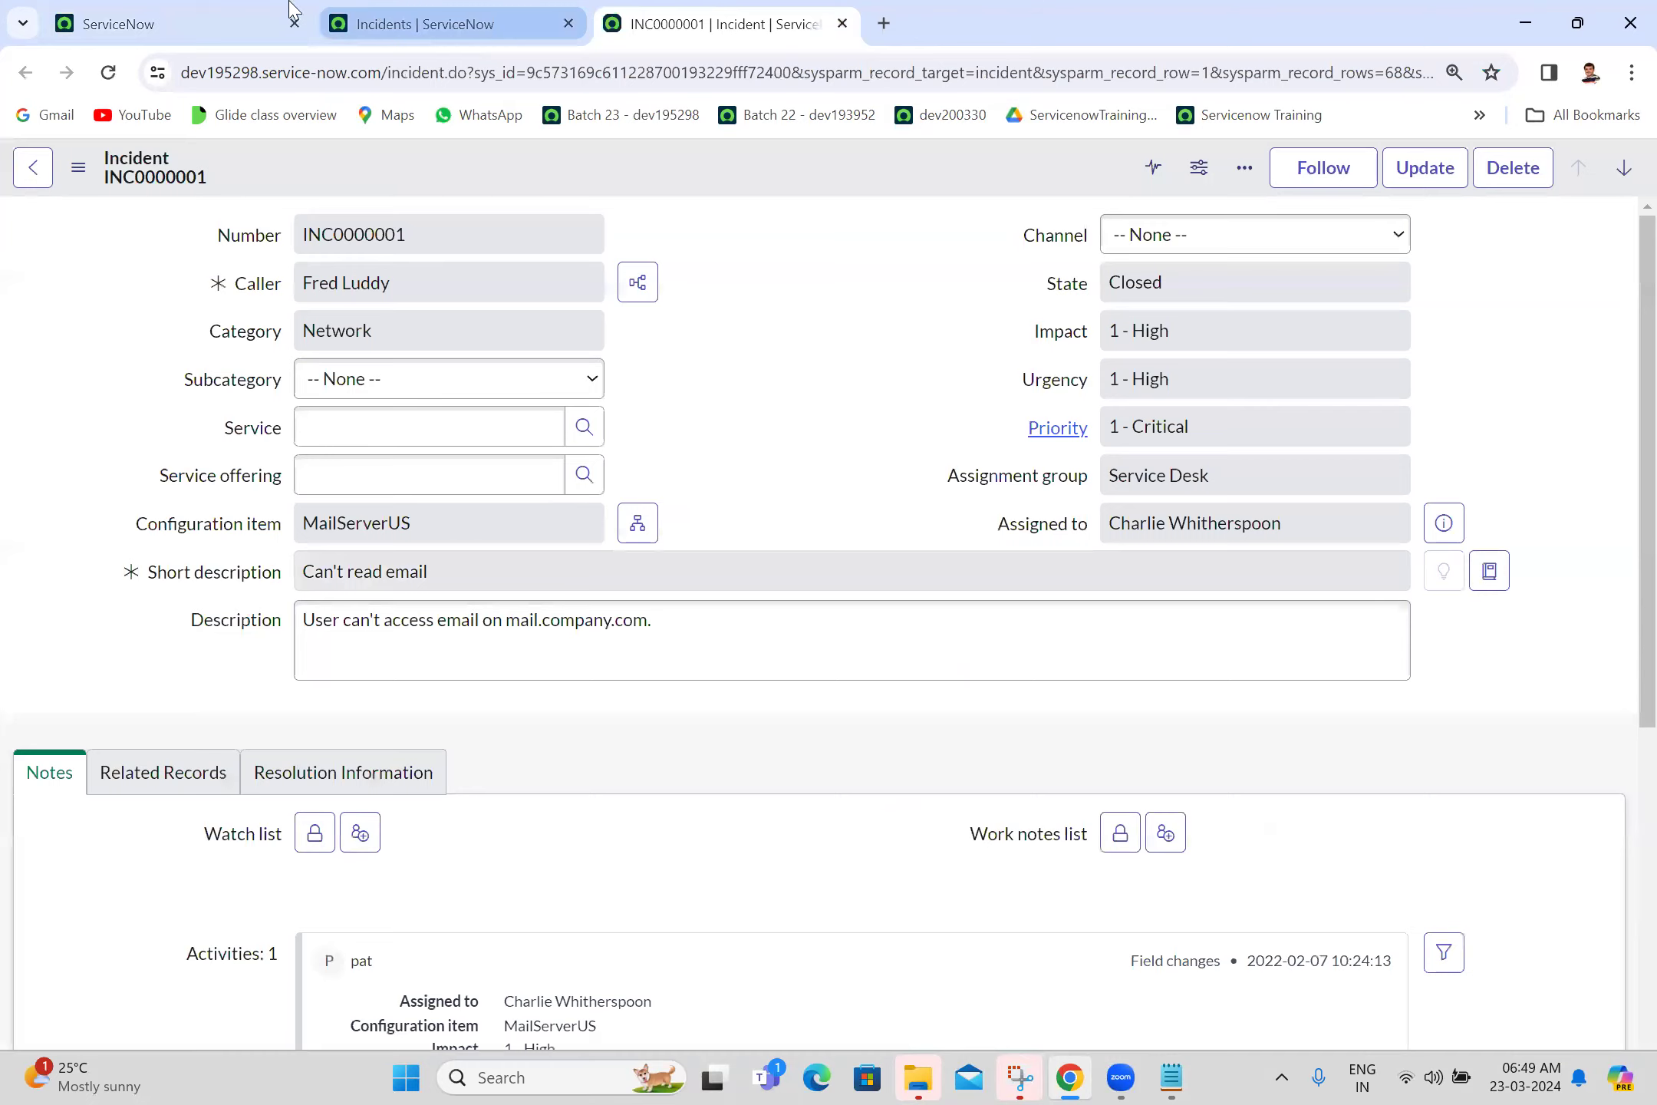
Step: Compare the display preference for organizing form sections and related lists into tabs with the layout of incident INC0000001
click(217, 10)
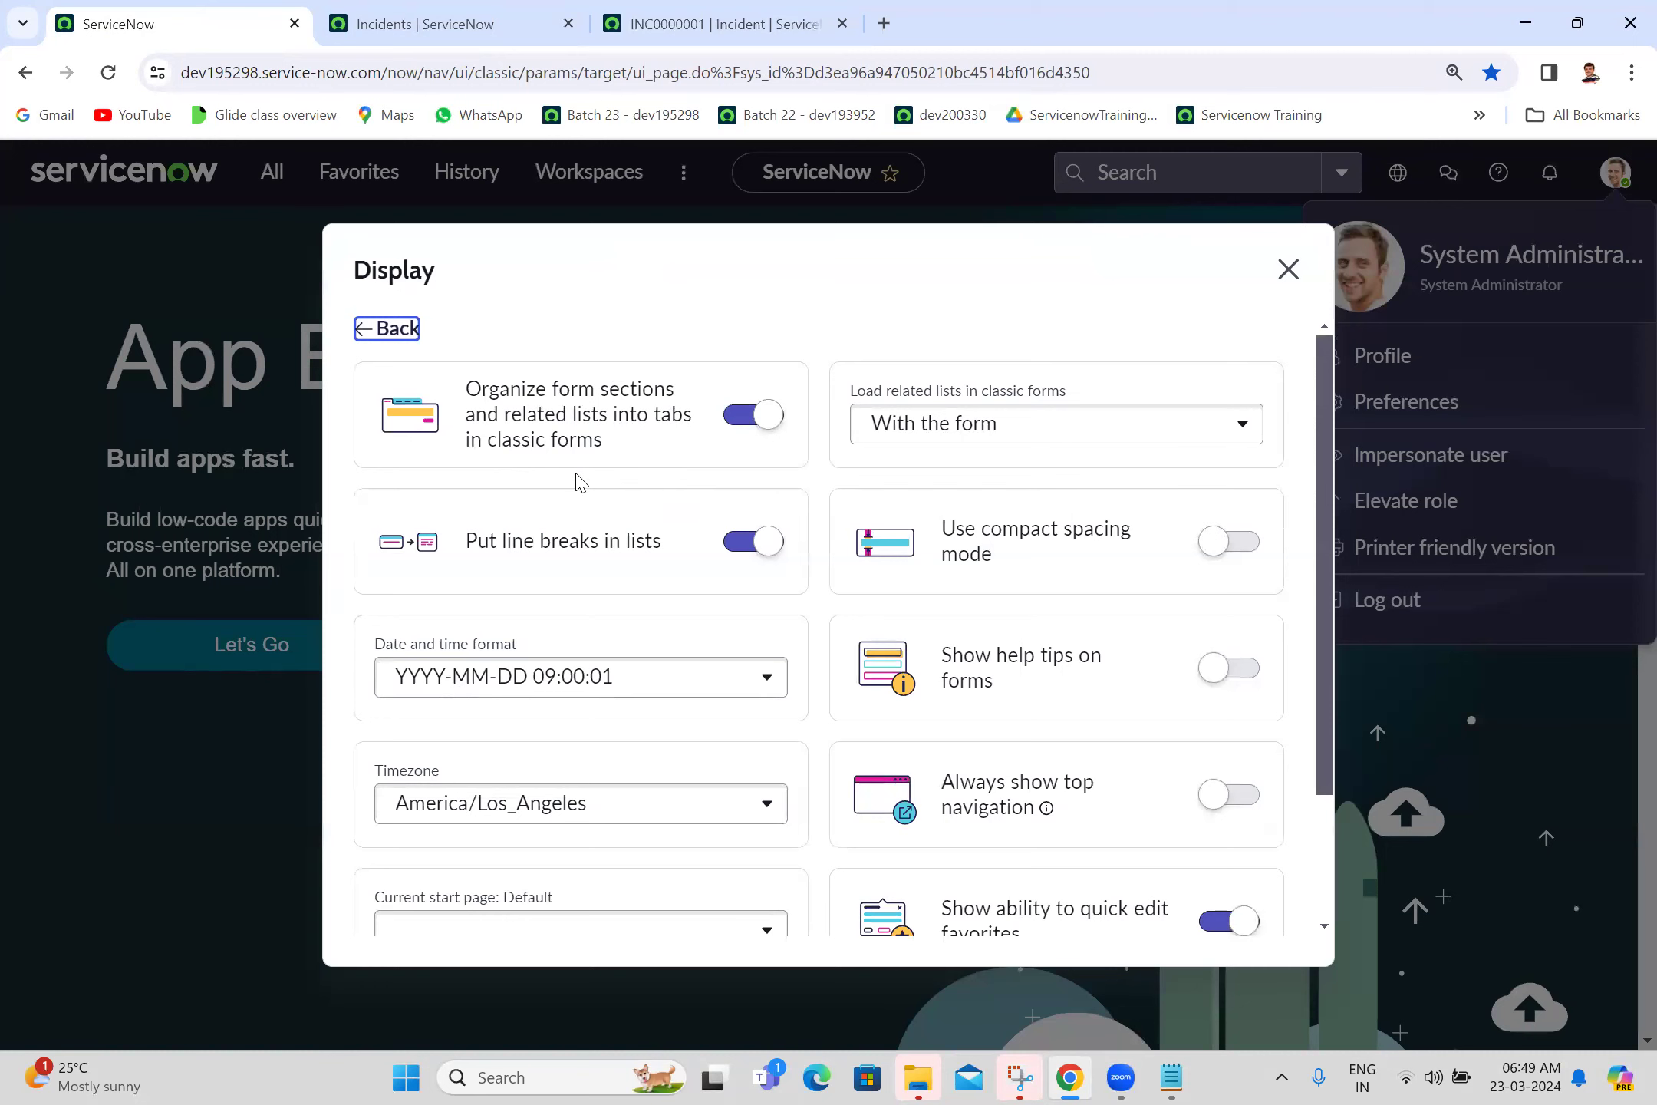
click(679, 16)
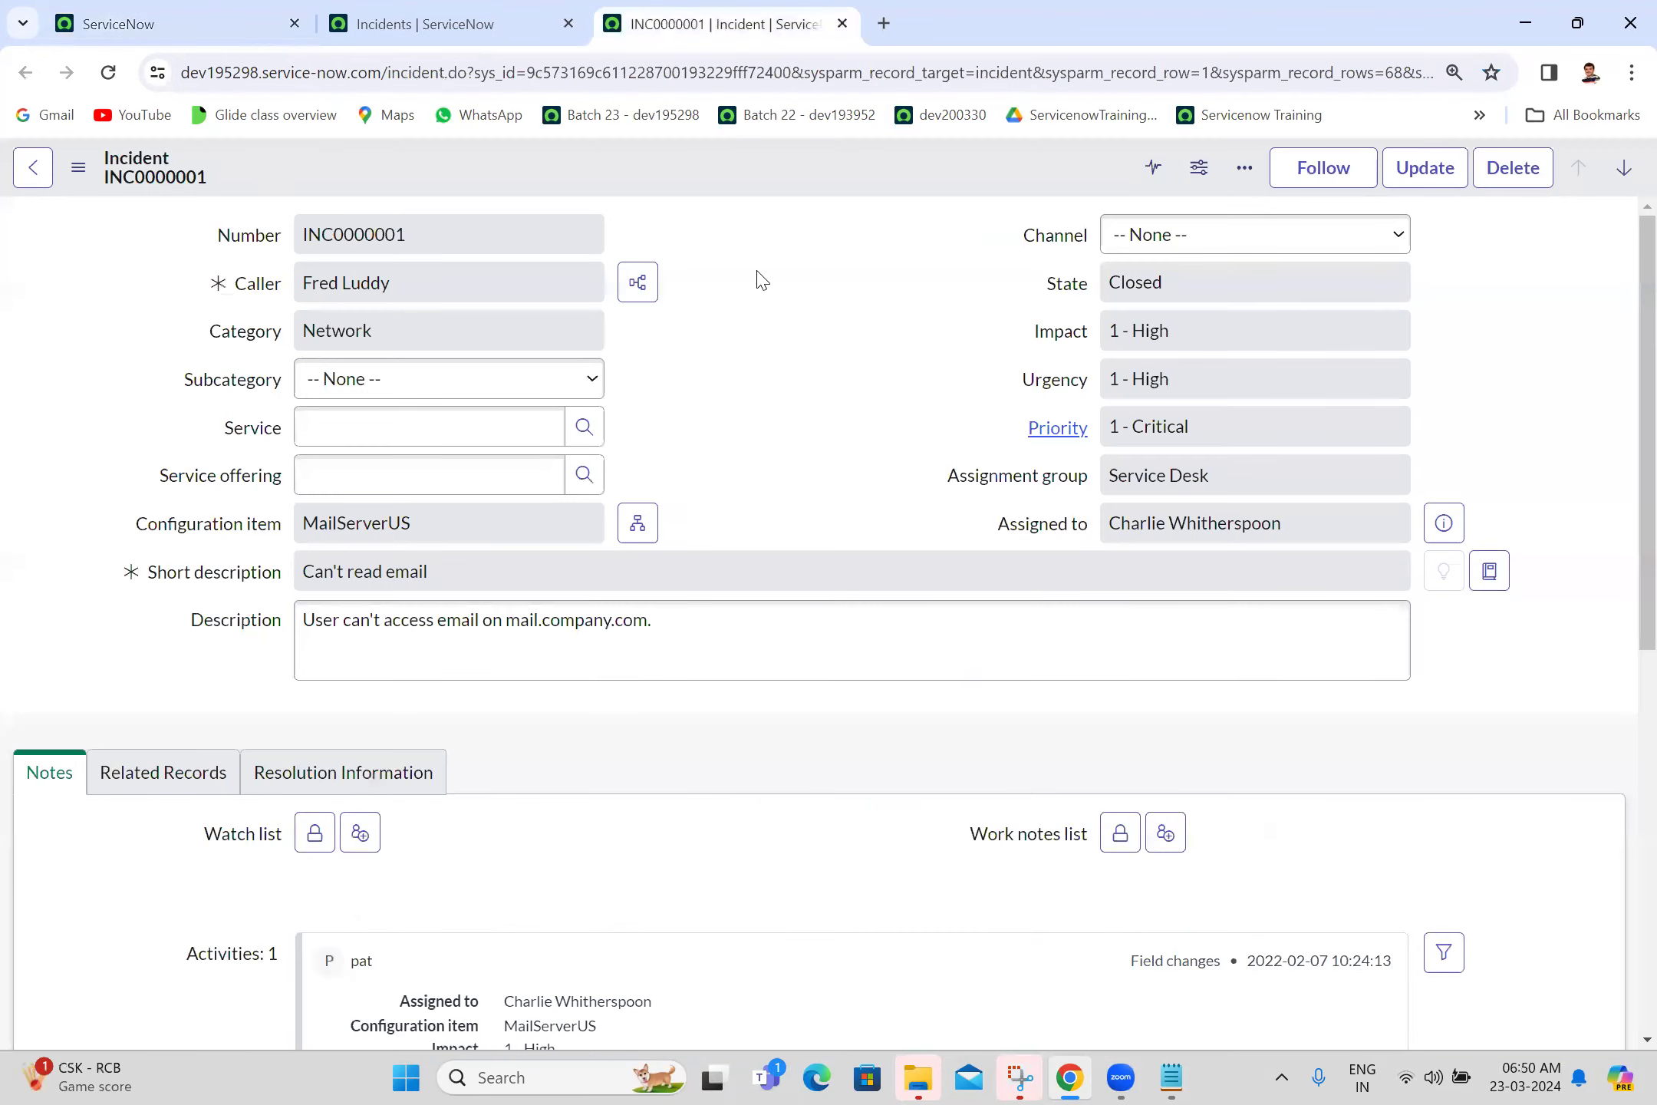
scroll(761, 280, down, 8)
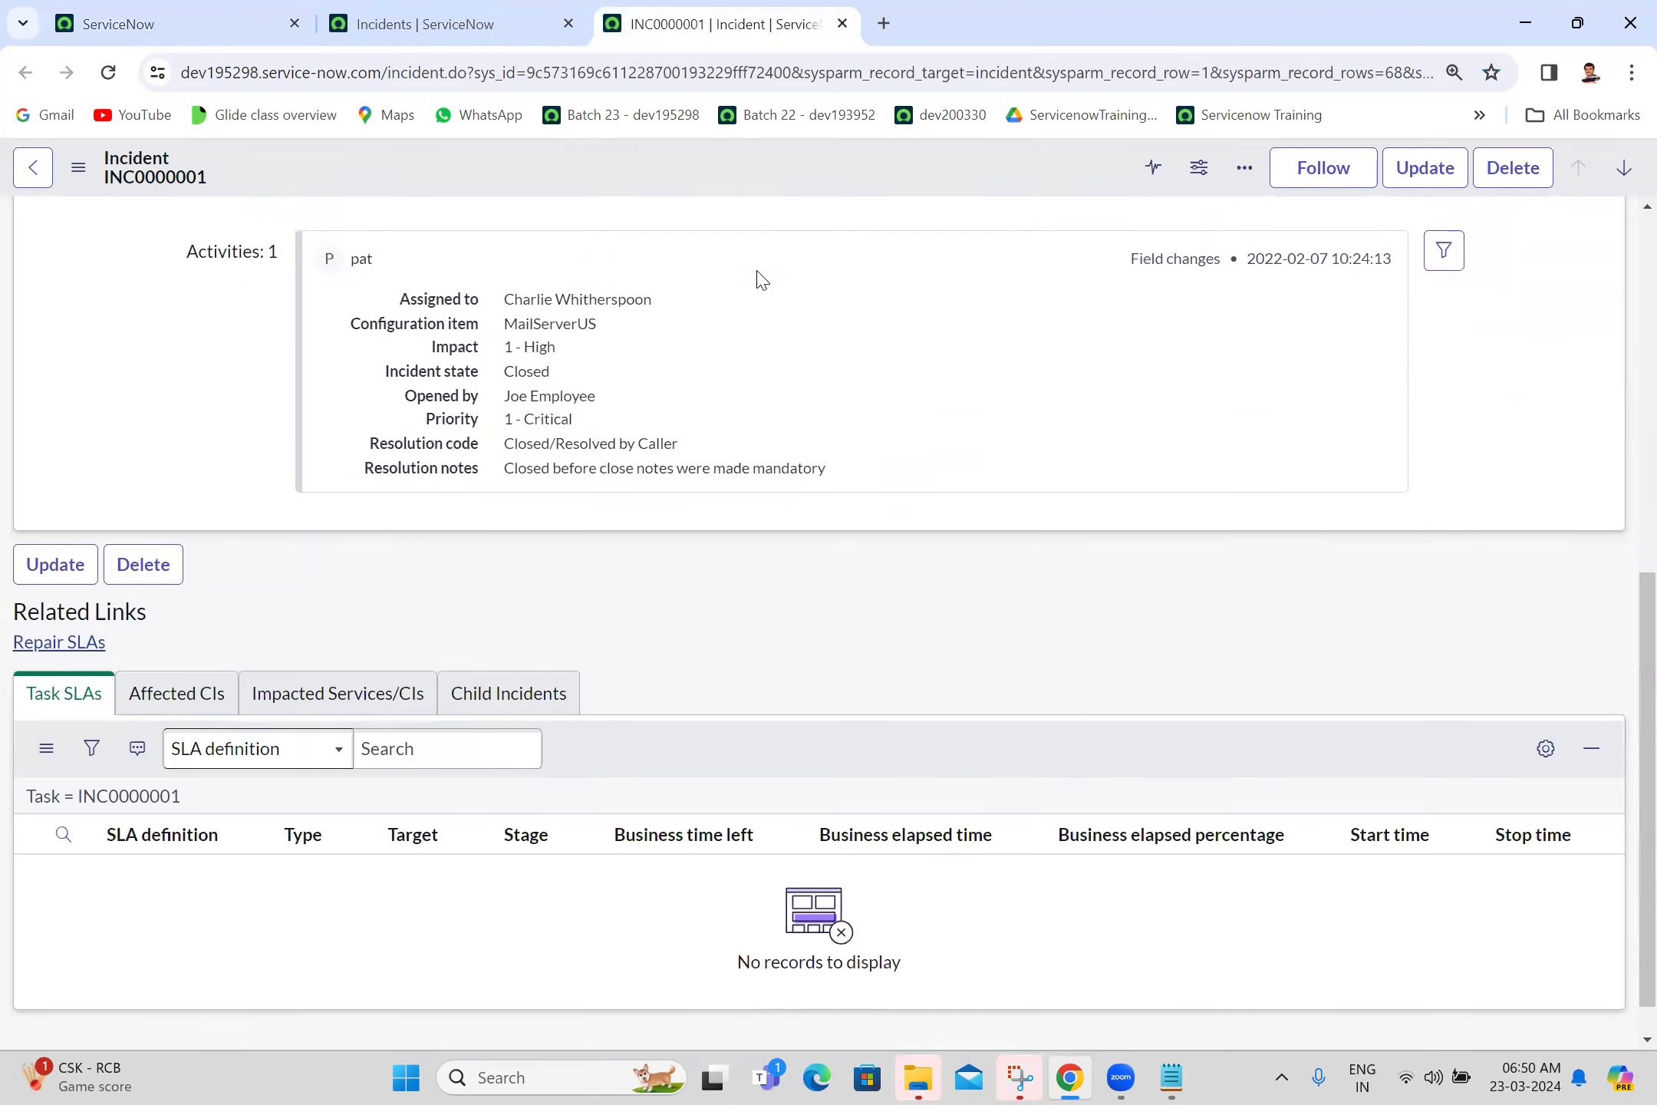
scroll(762, 280, up, 3)
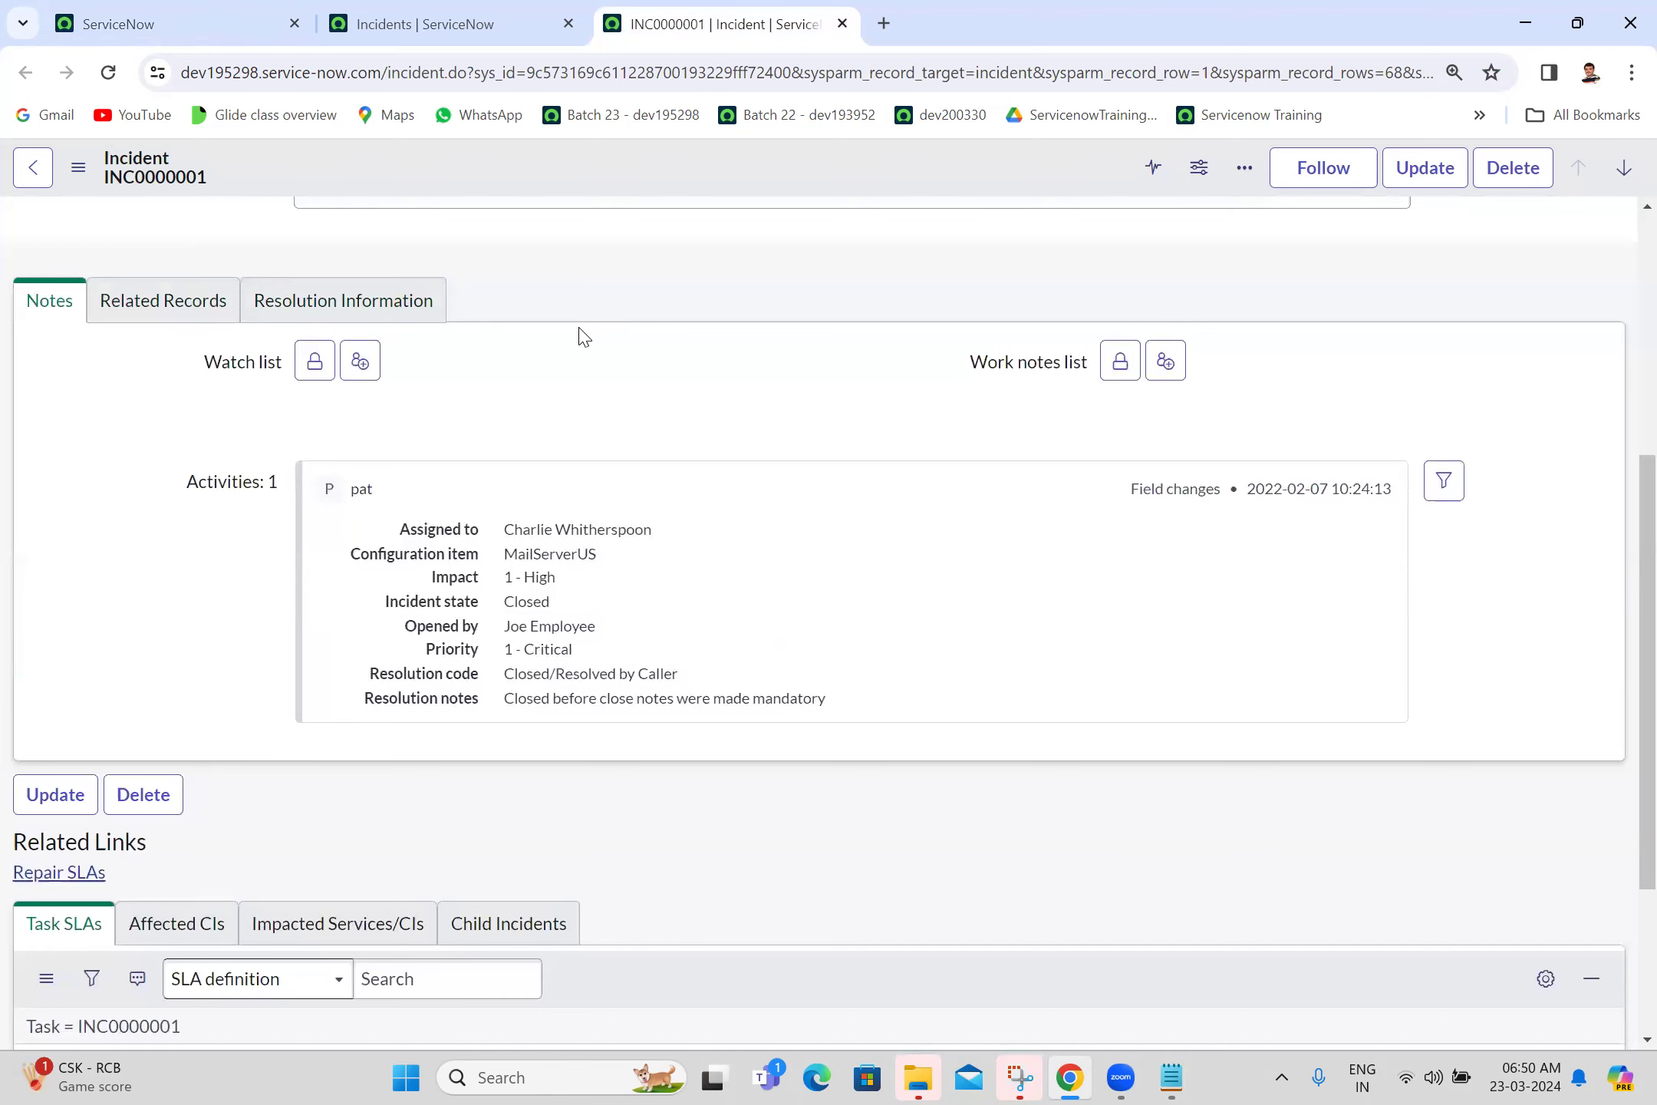
click(367, 11)
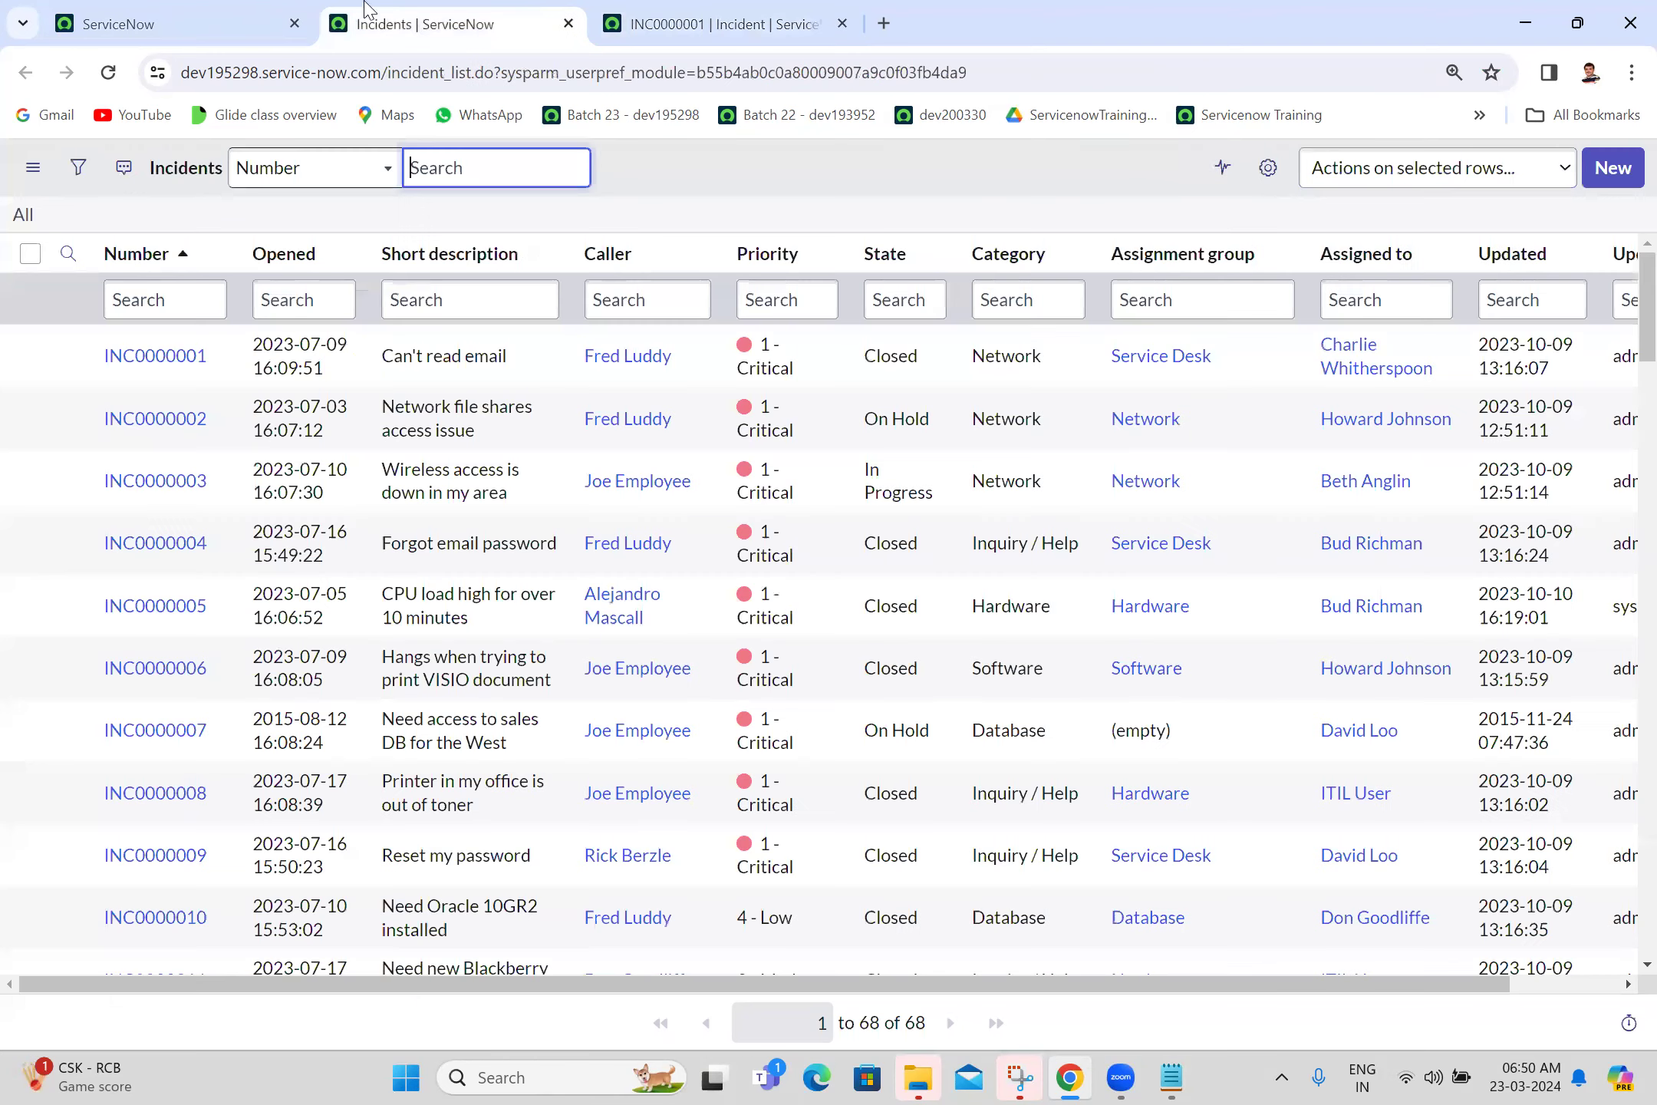
click(250, 11)
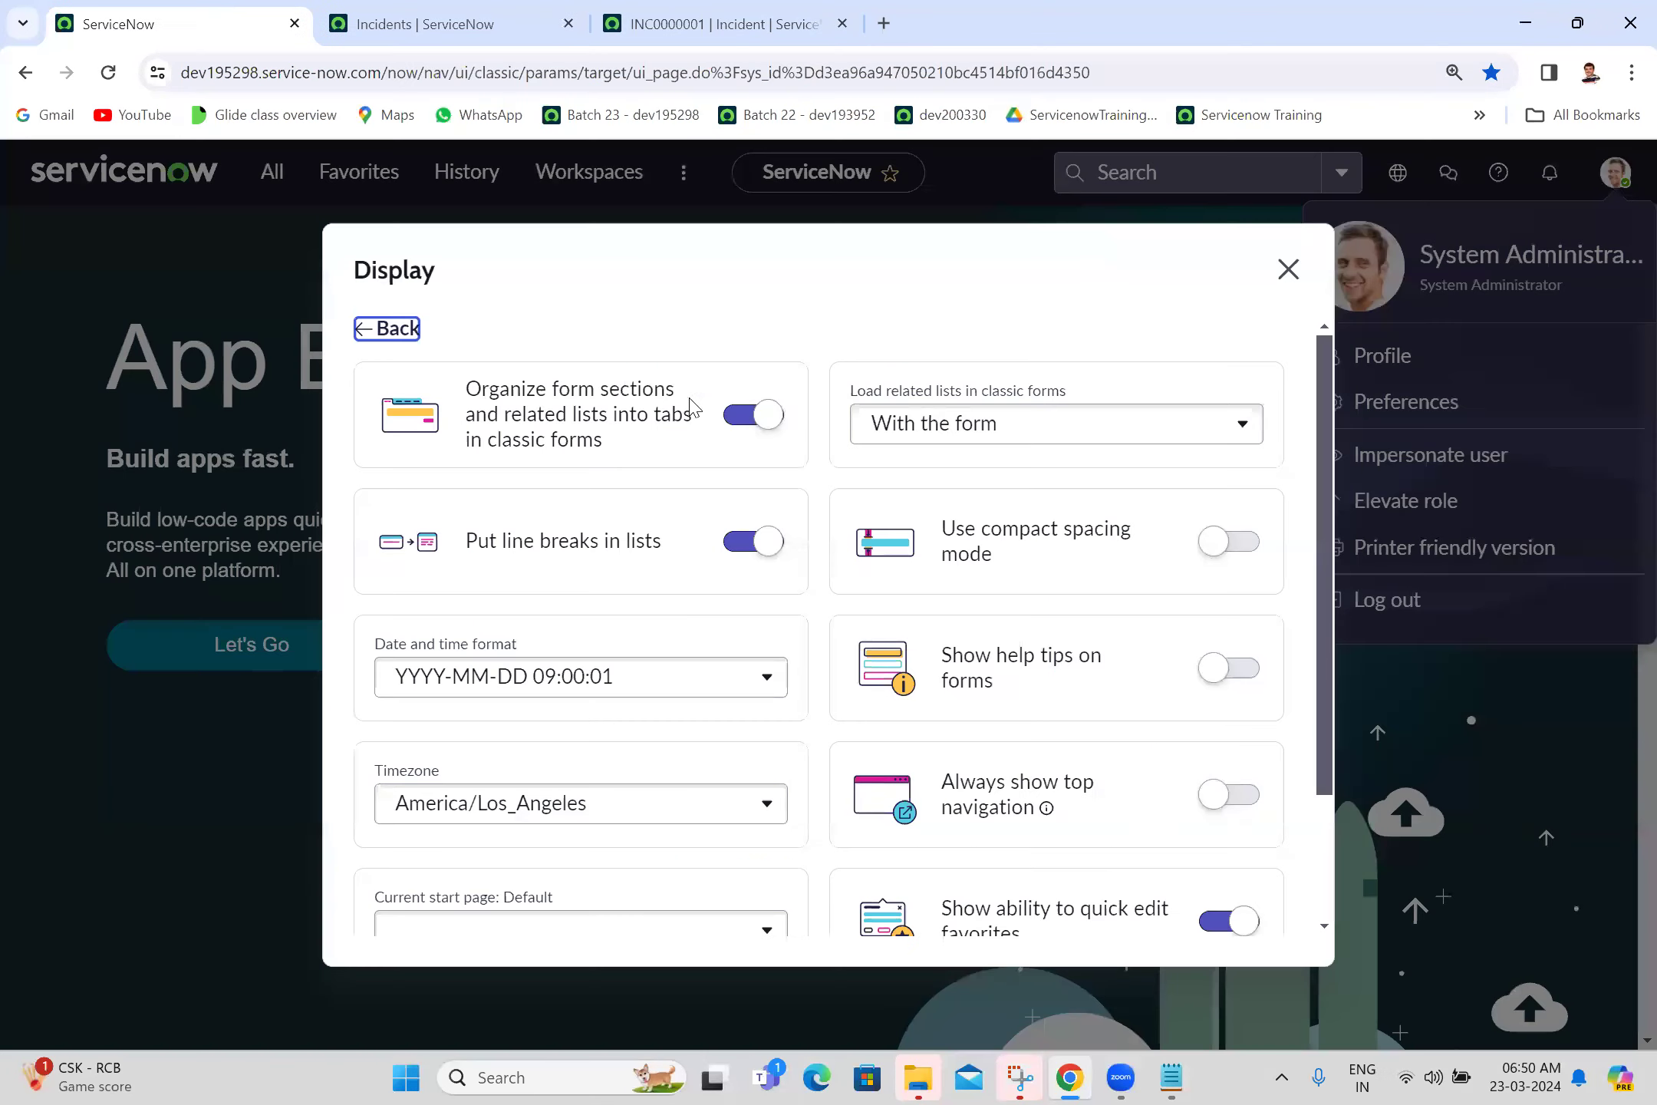
Step: Turn off organizing form sections and related lists into tabs, and reload incident INC0000001 to examine its sections and related lists
click(741, 414)
click(714, 24)
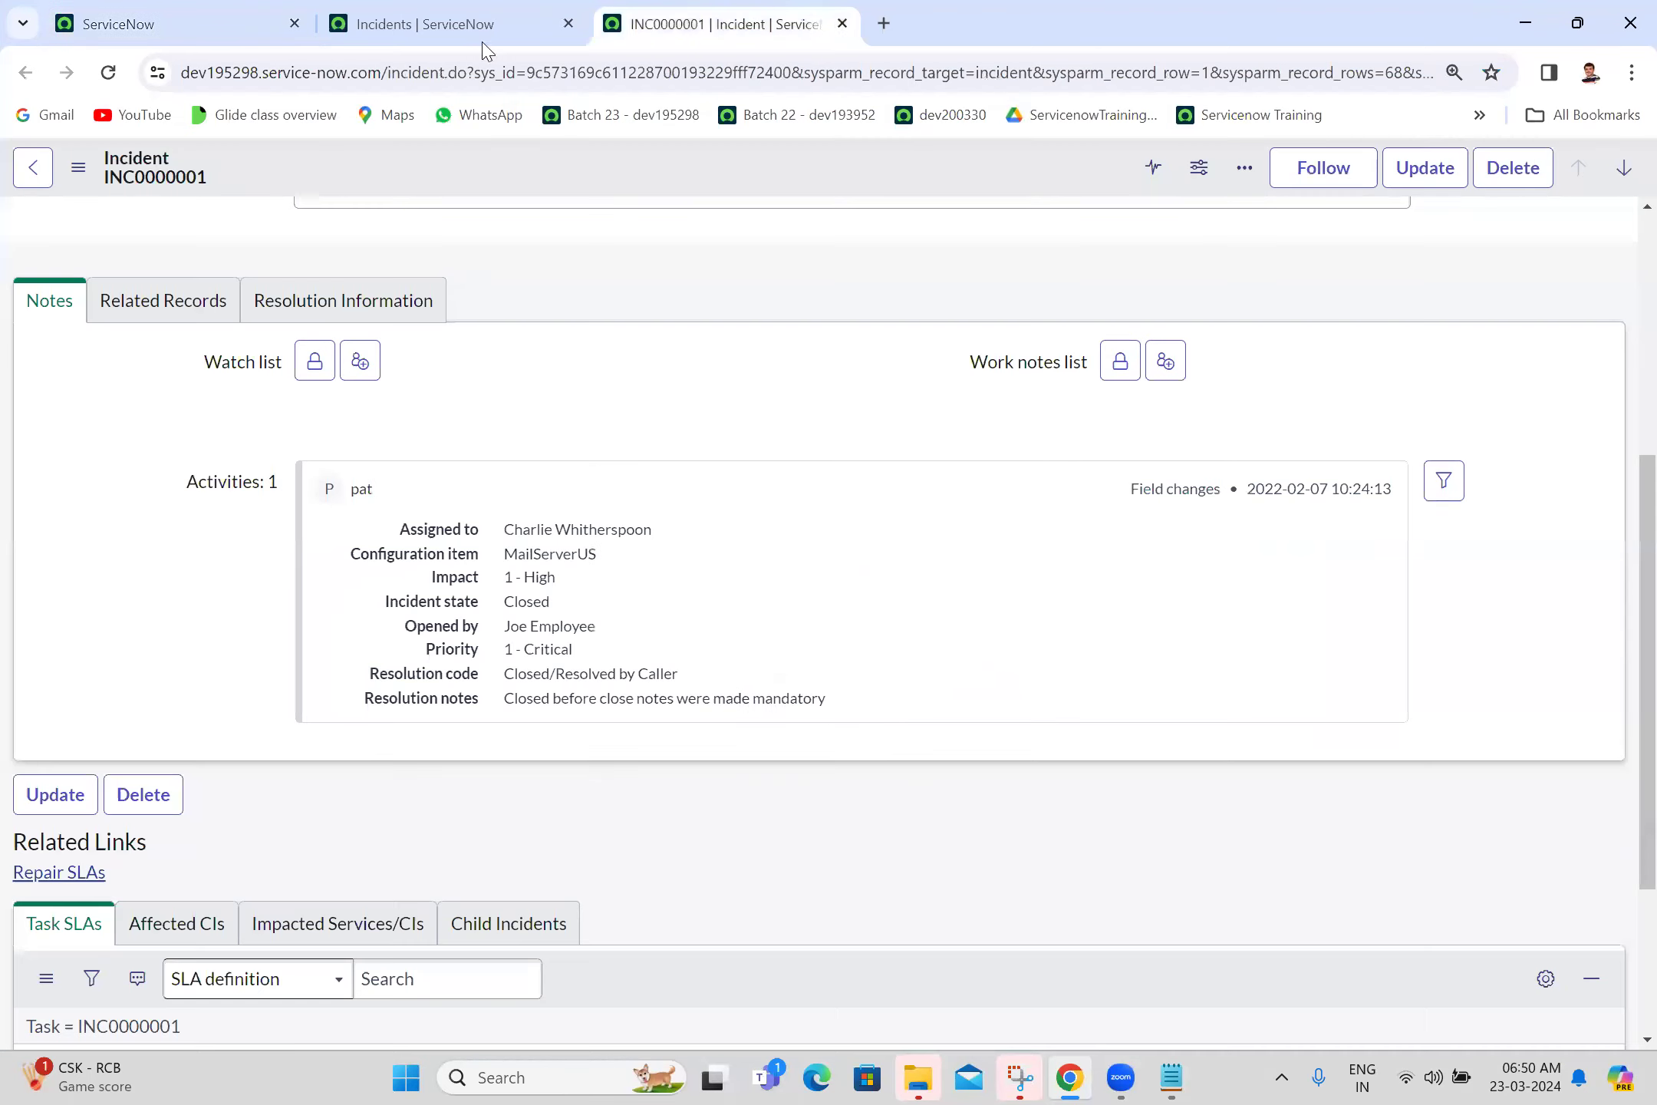
click(108, 72)
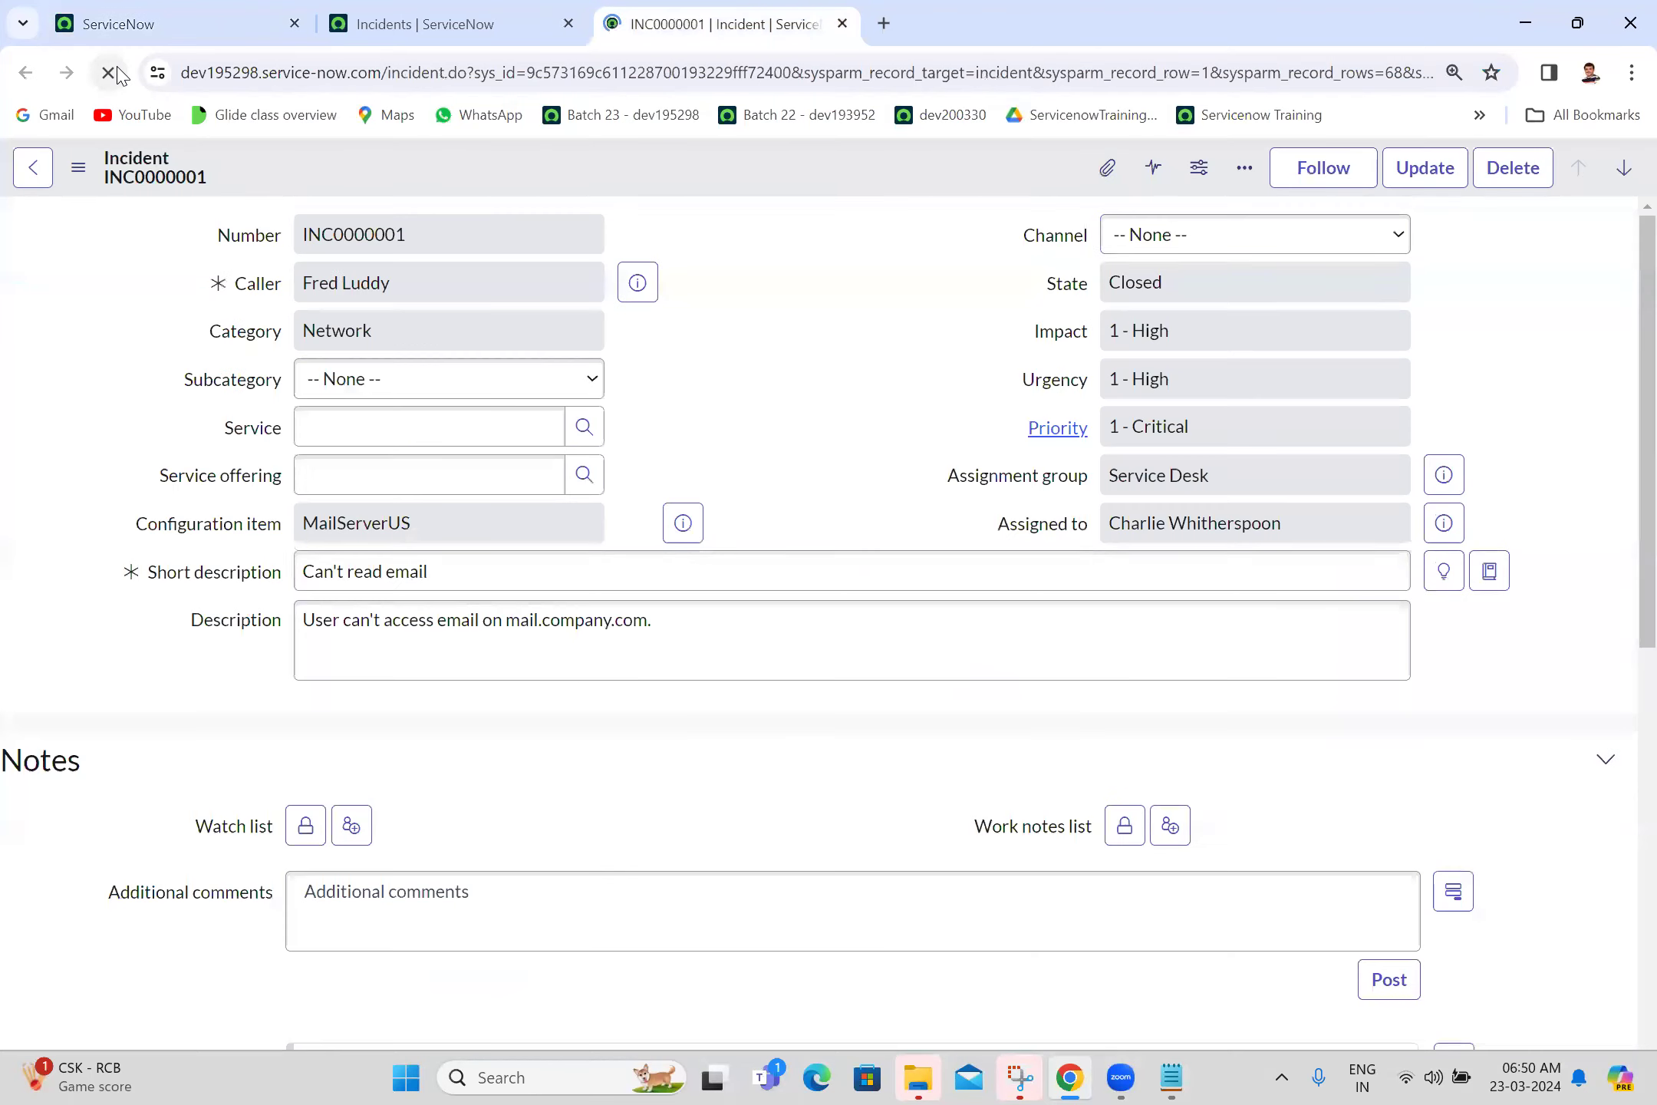
scroll(1622, 399, down, 2)
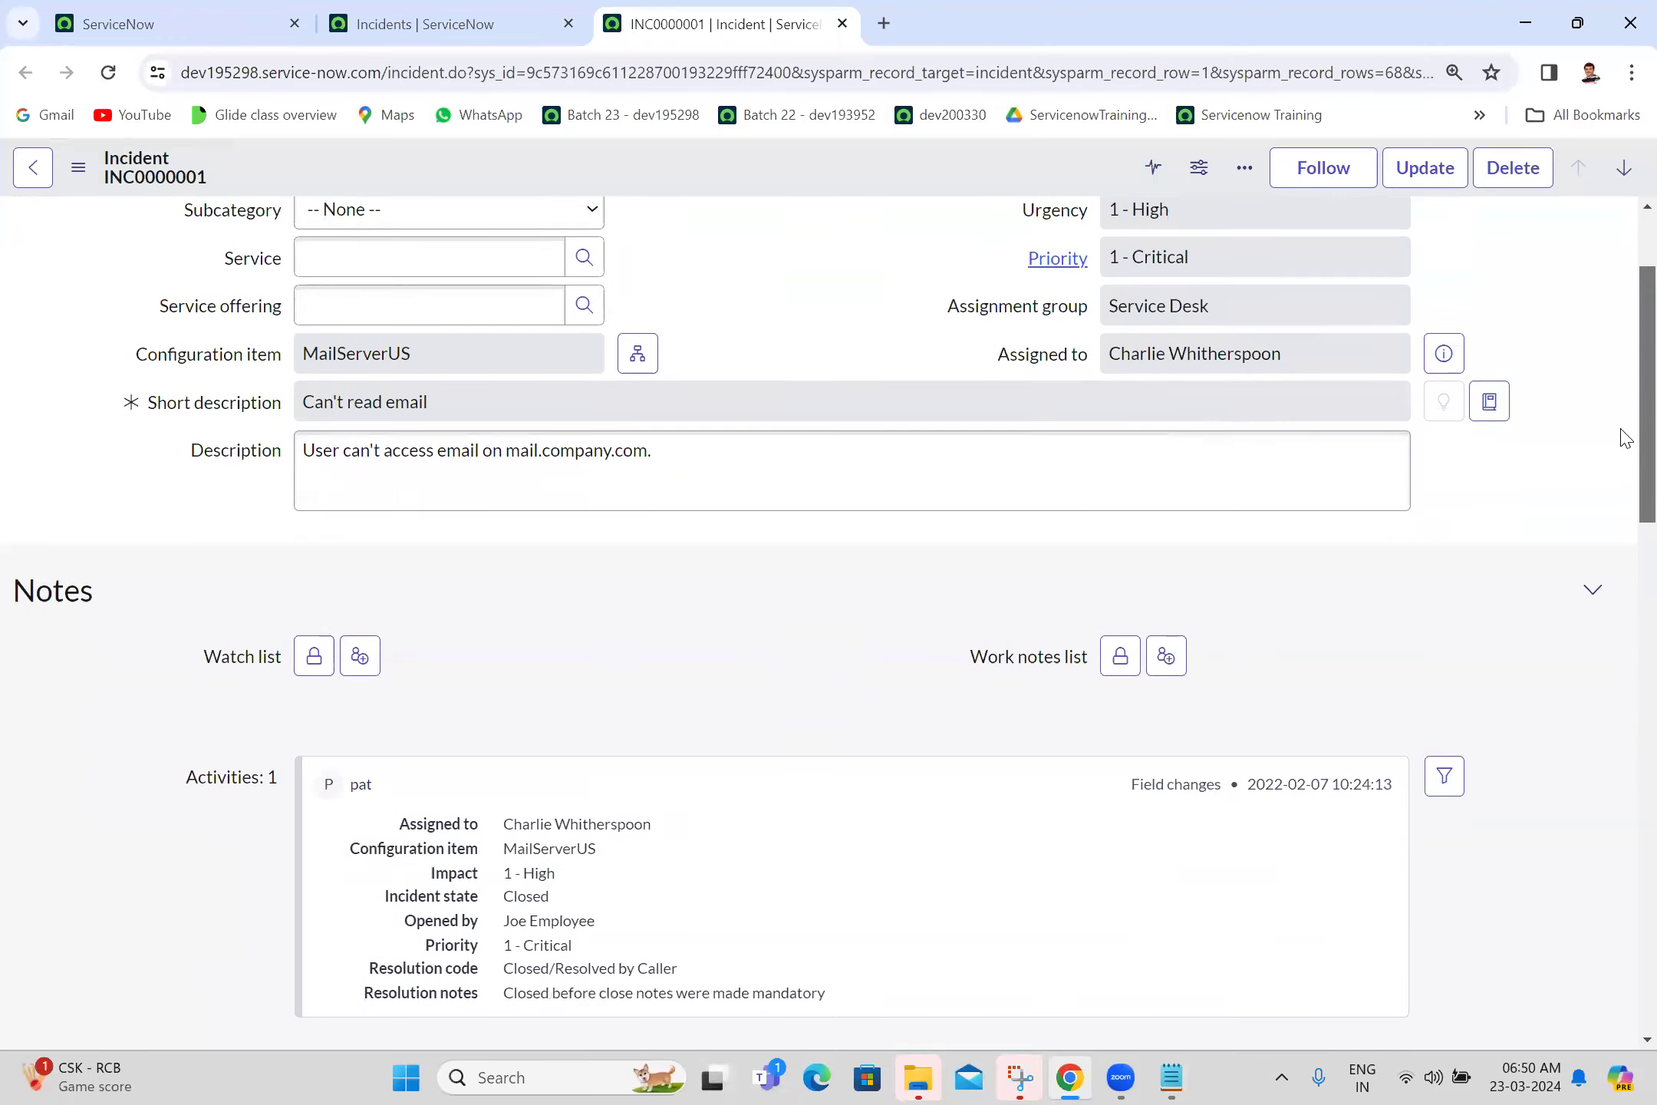
scroll(1625, 437, down, 8)
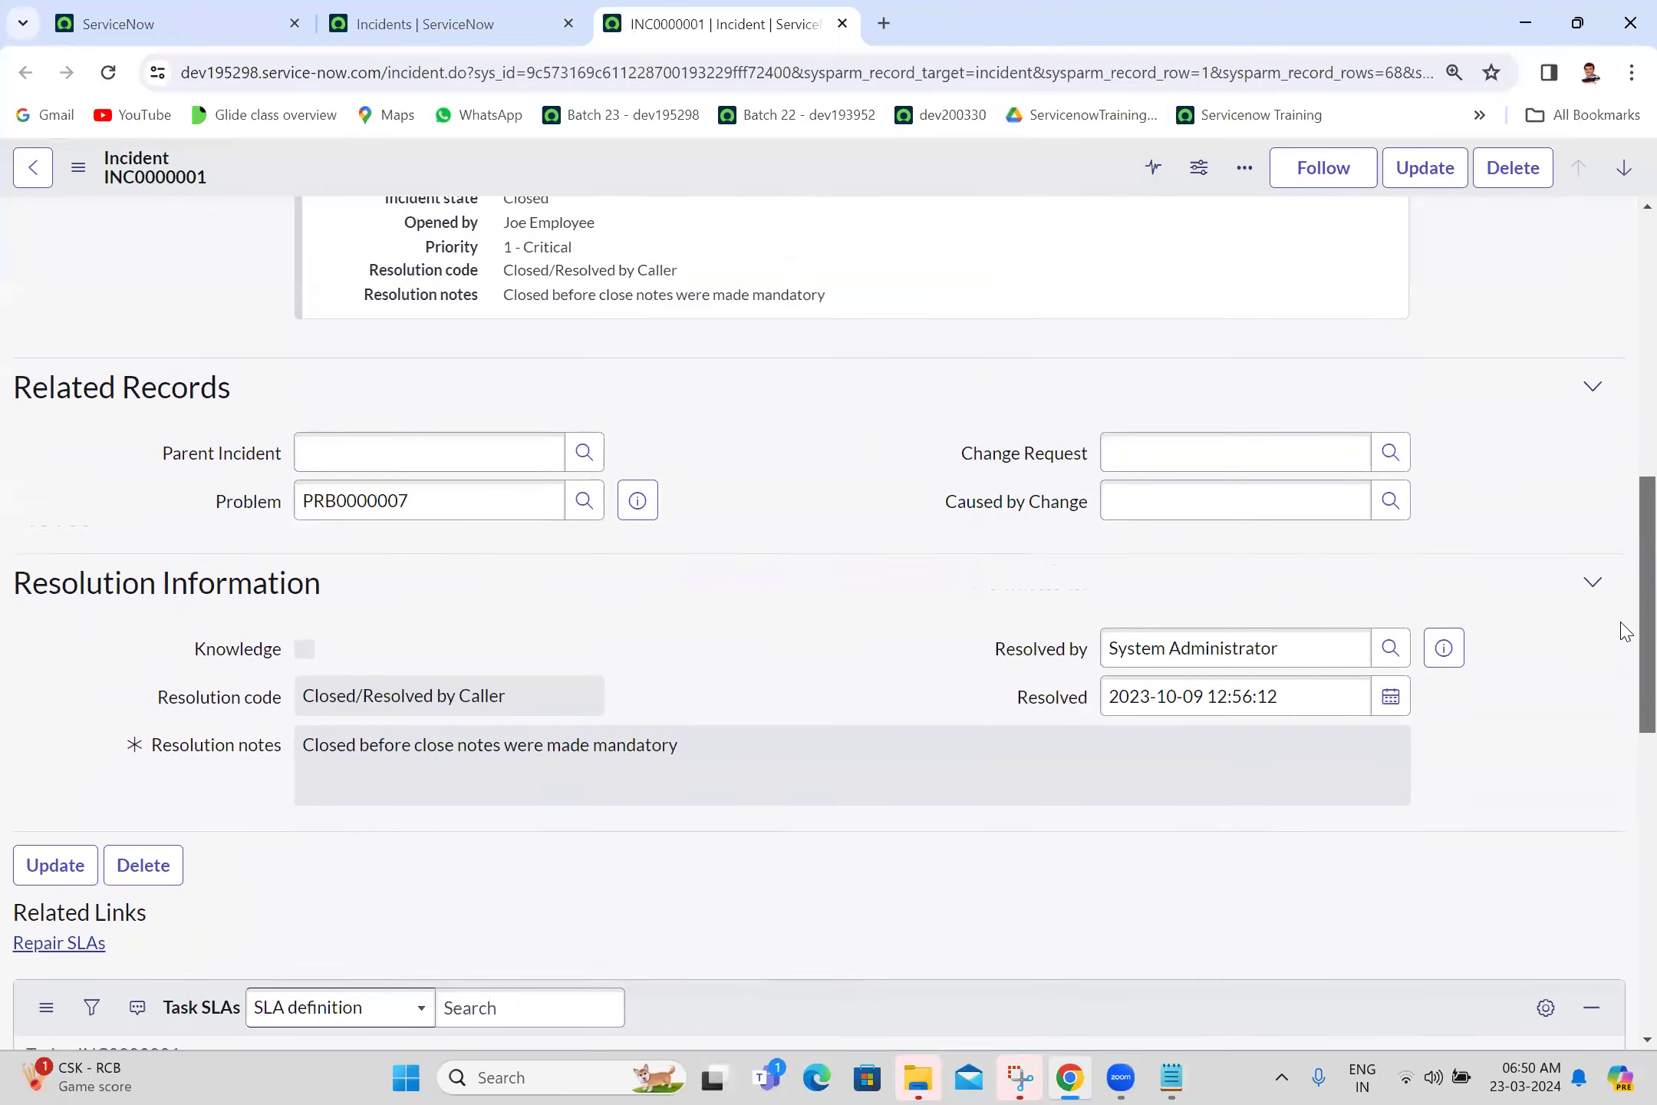
scroll(1624, 630, down, 6)
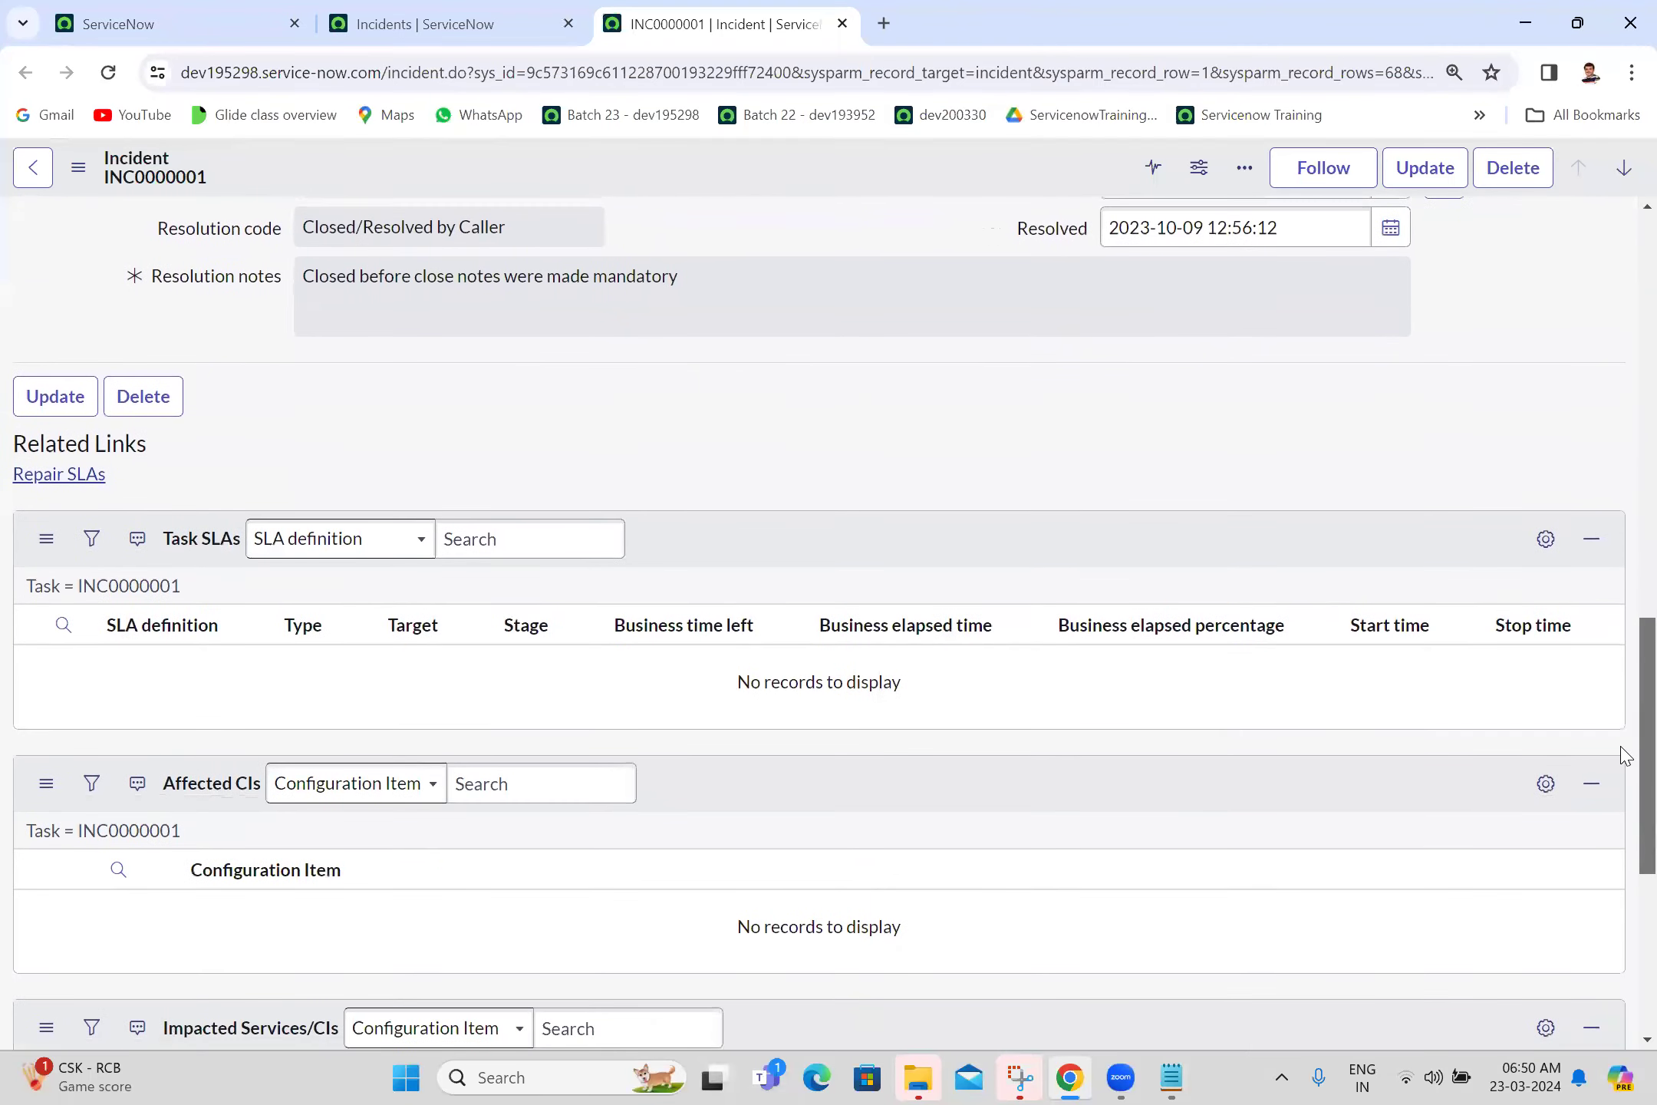
scroll(1621, 399, down, 13)
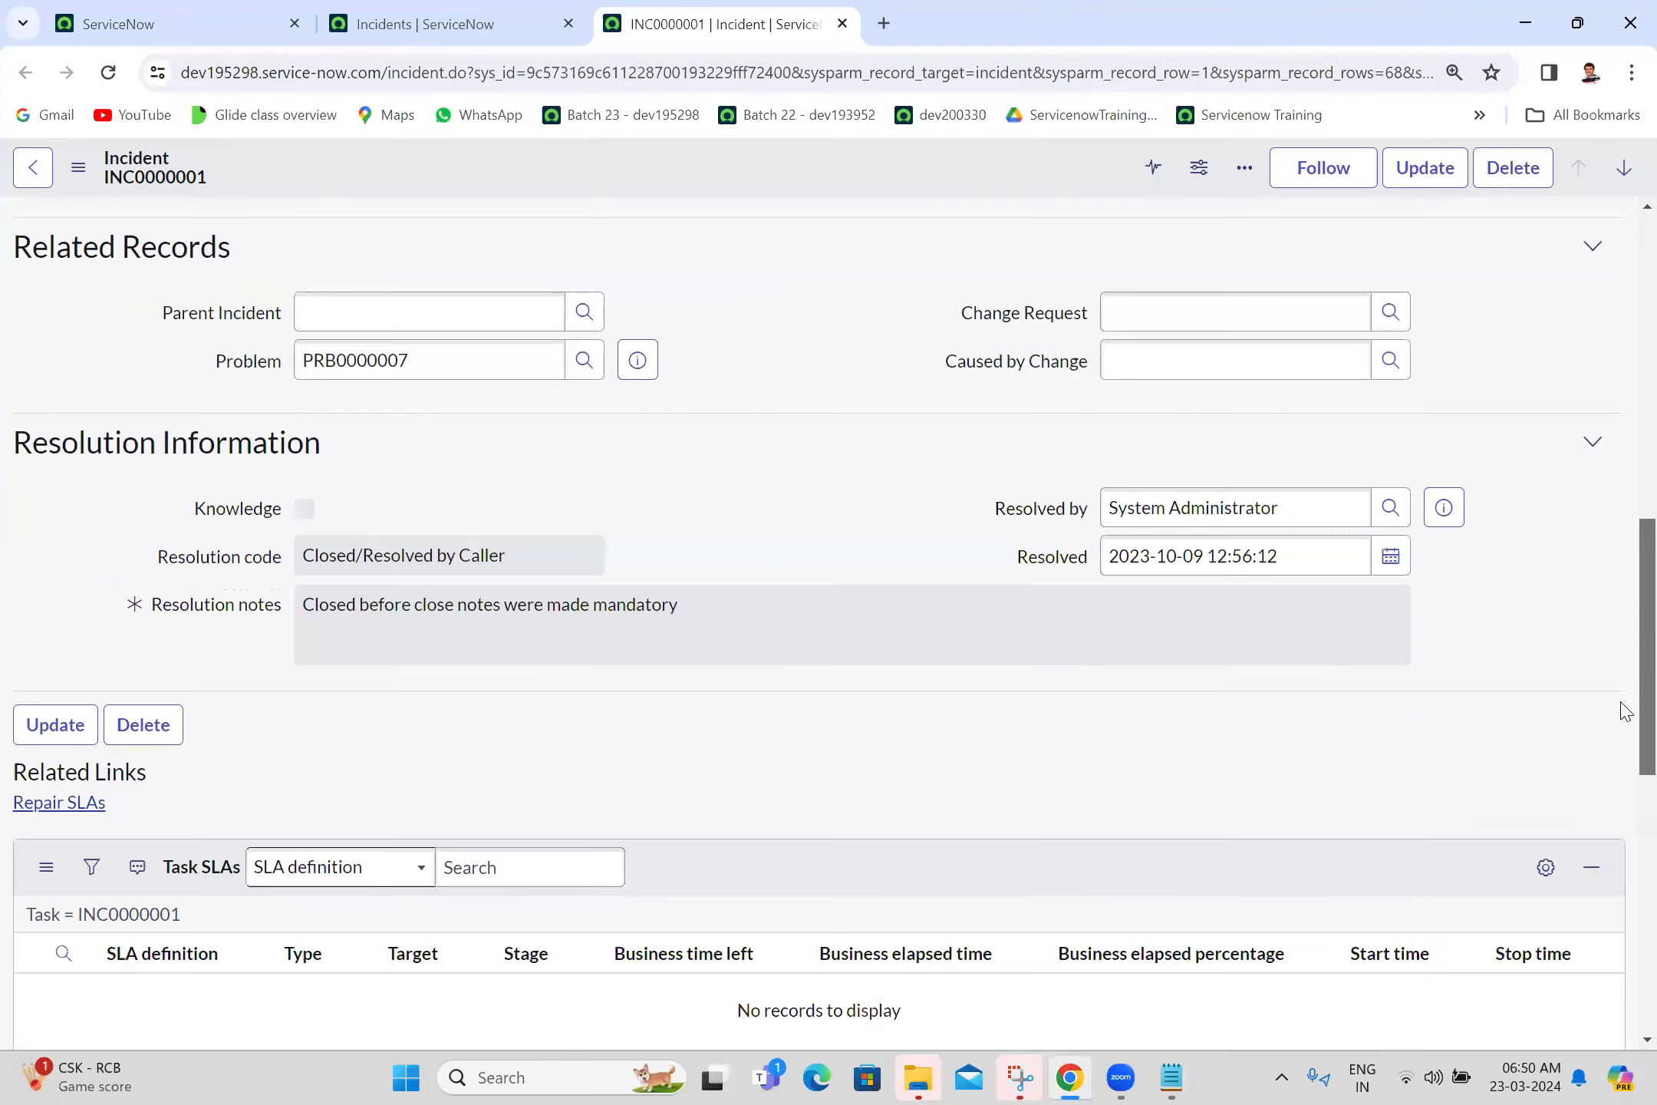
scroll(1624, 710, down, 11)
scroll(1619, 767, up, 7)
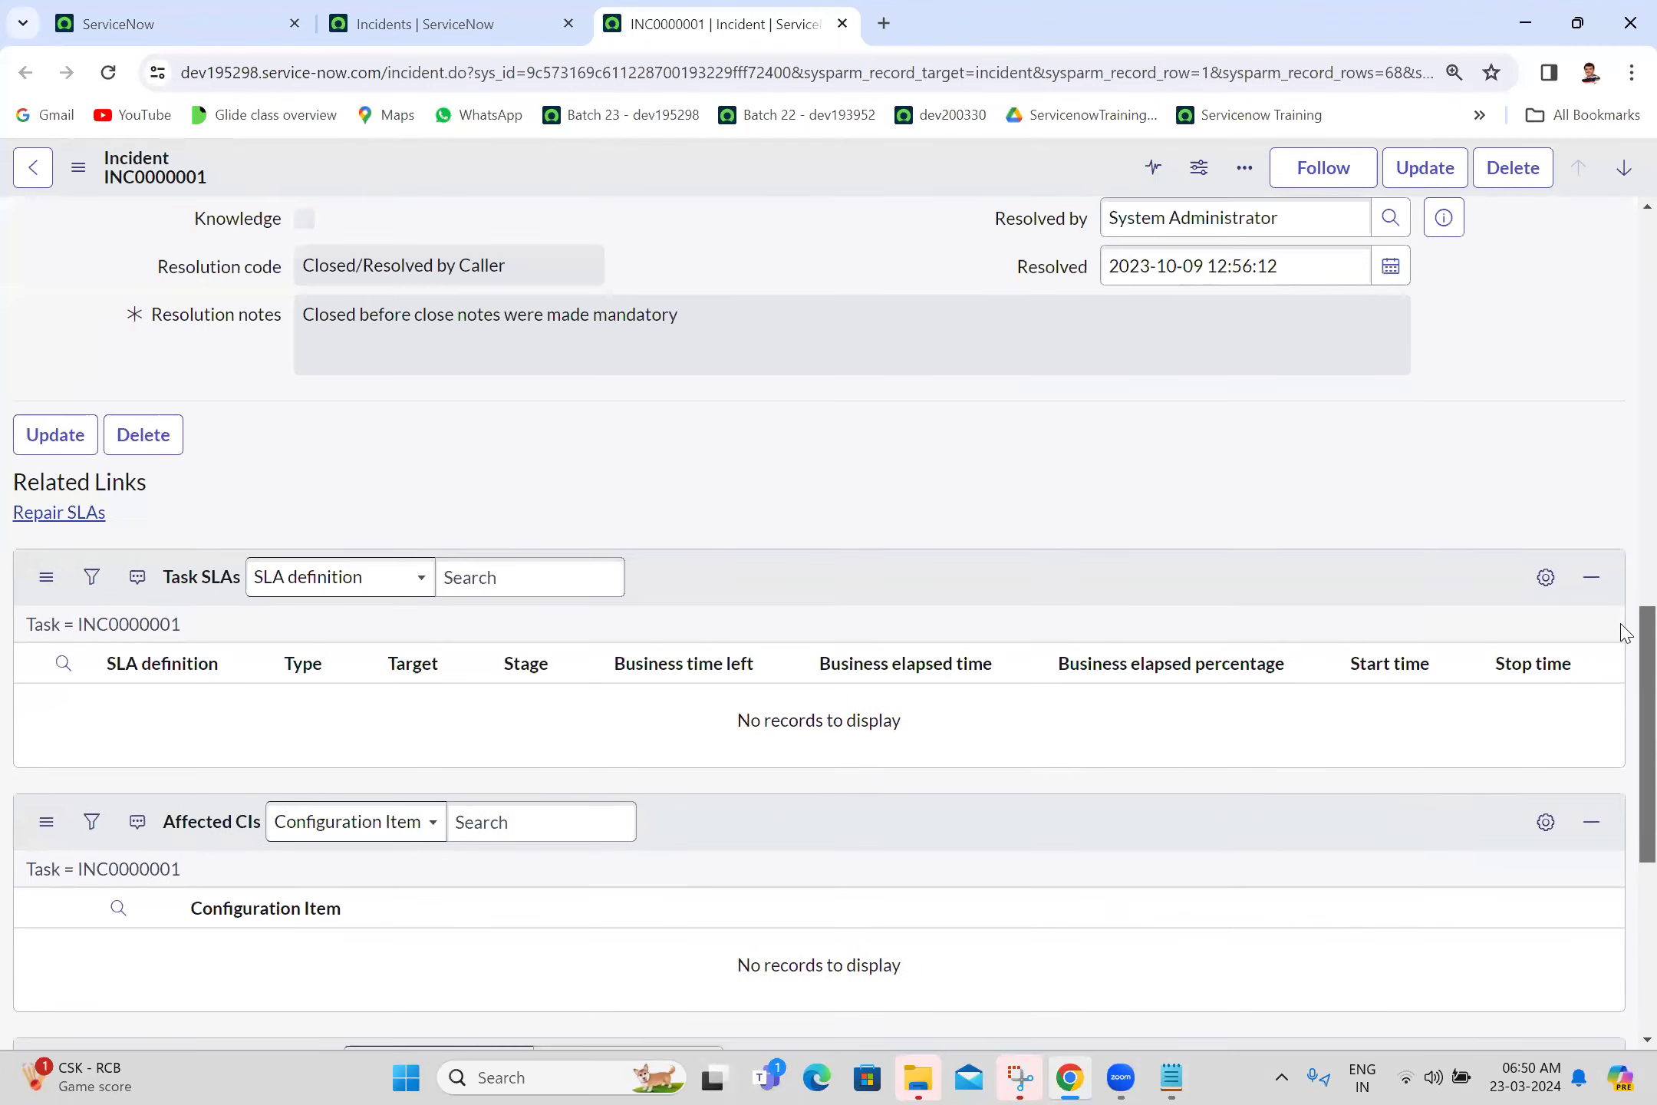
drag(1625, 630, 1626, 259)
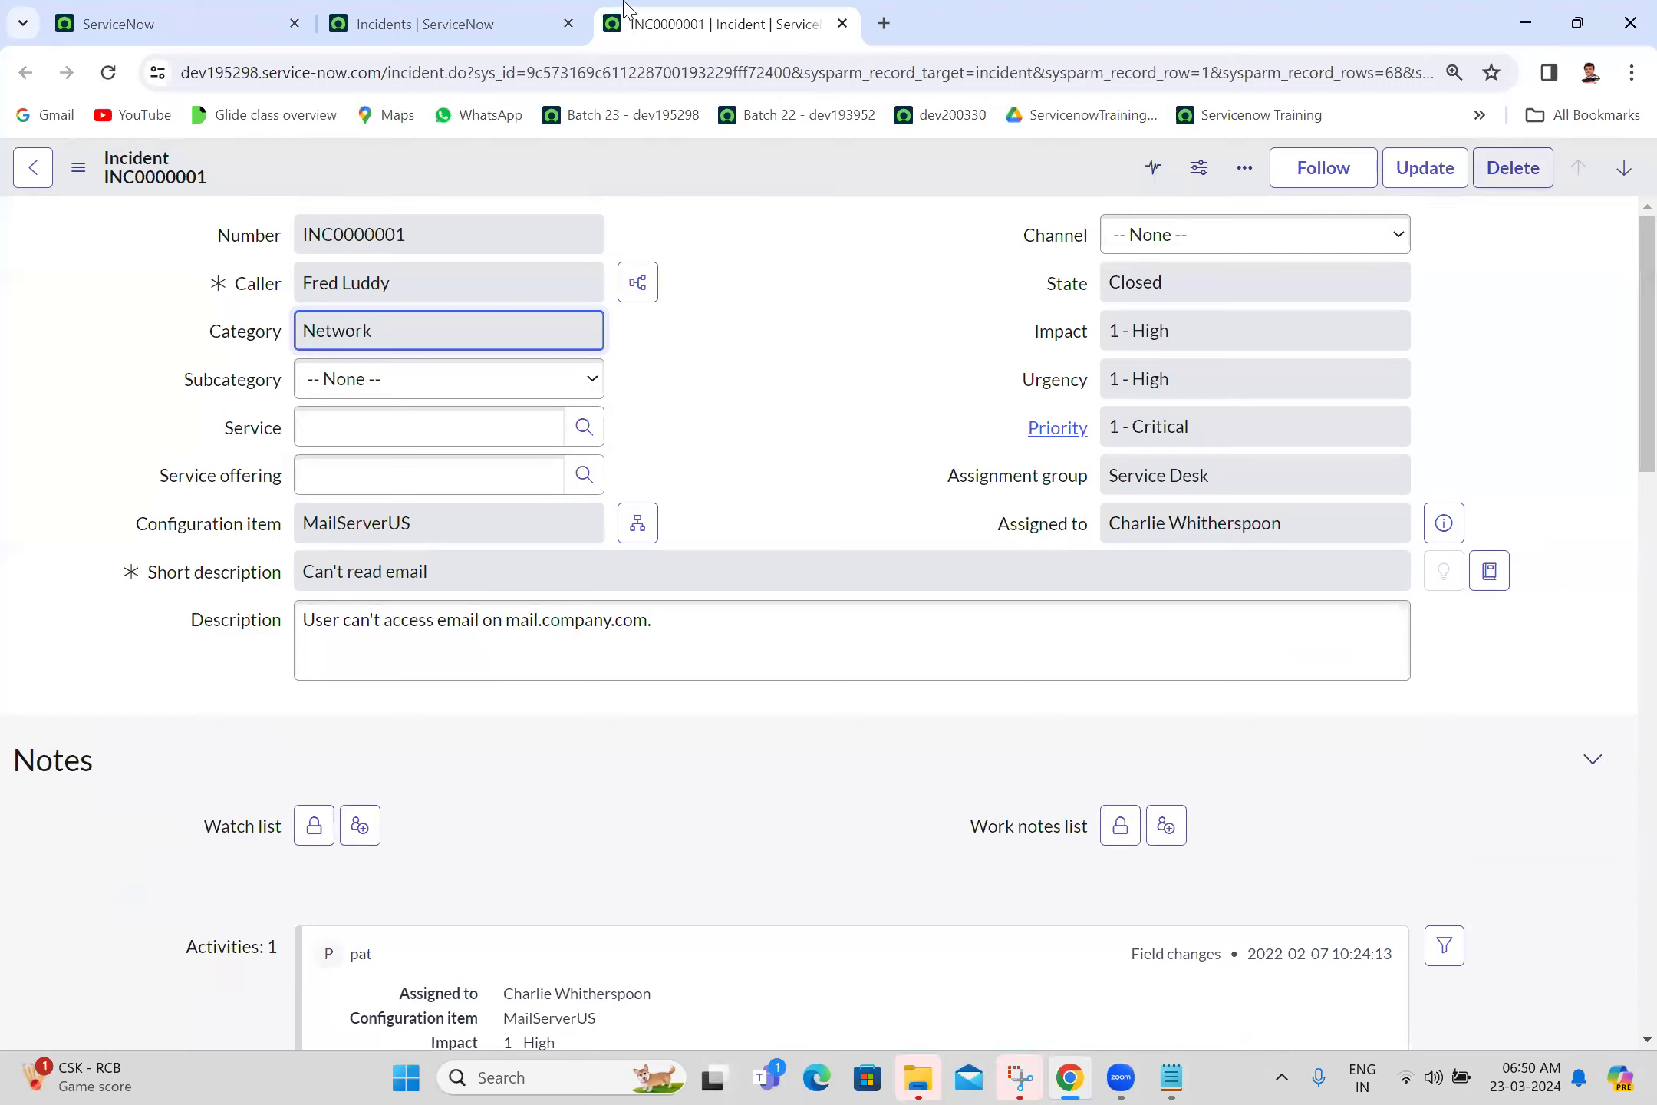
Step: Turn organizing form sections and related lists into tabs back on, and reload the incident list
click(153, 24)
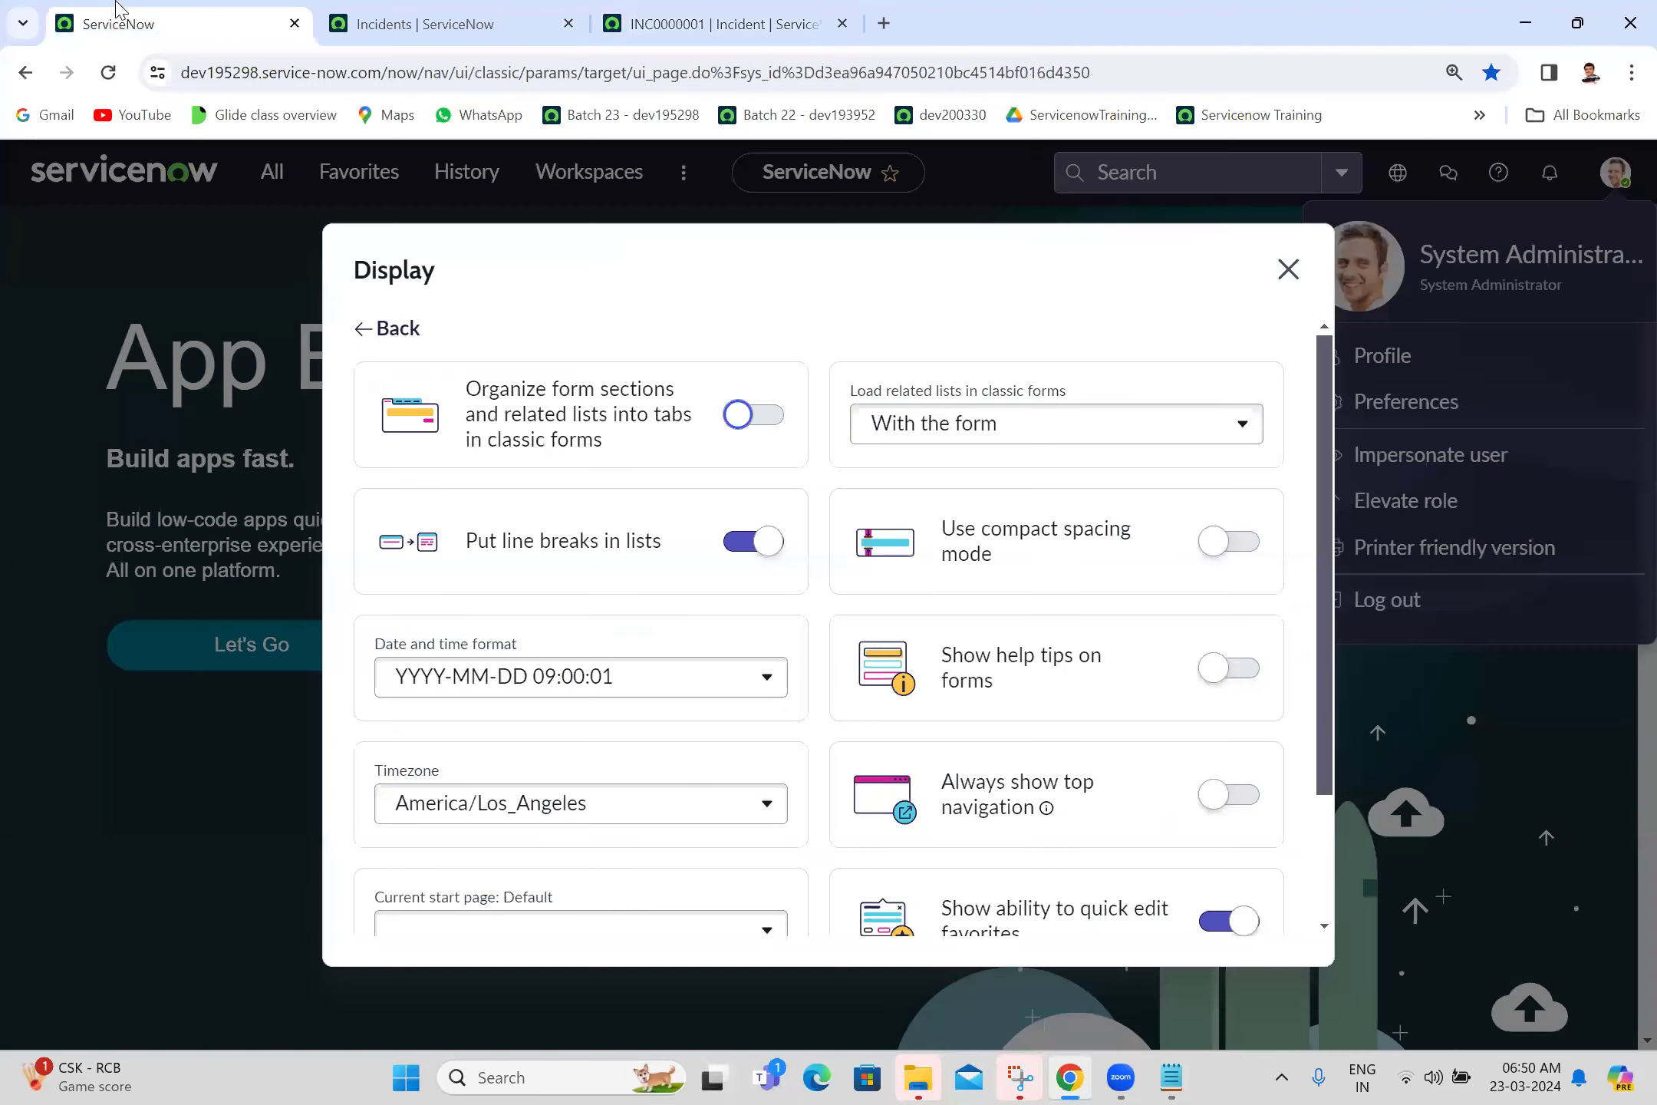
click(775, 427)
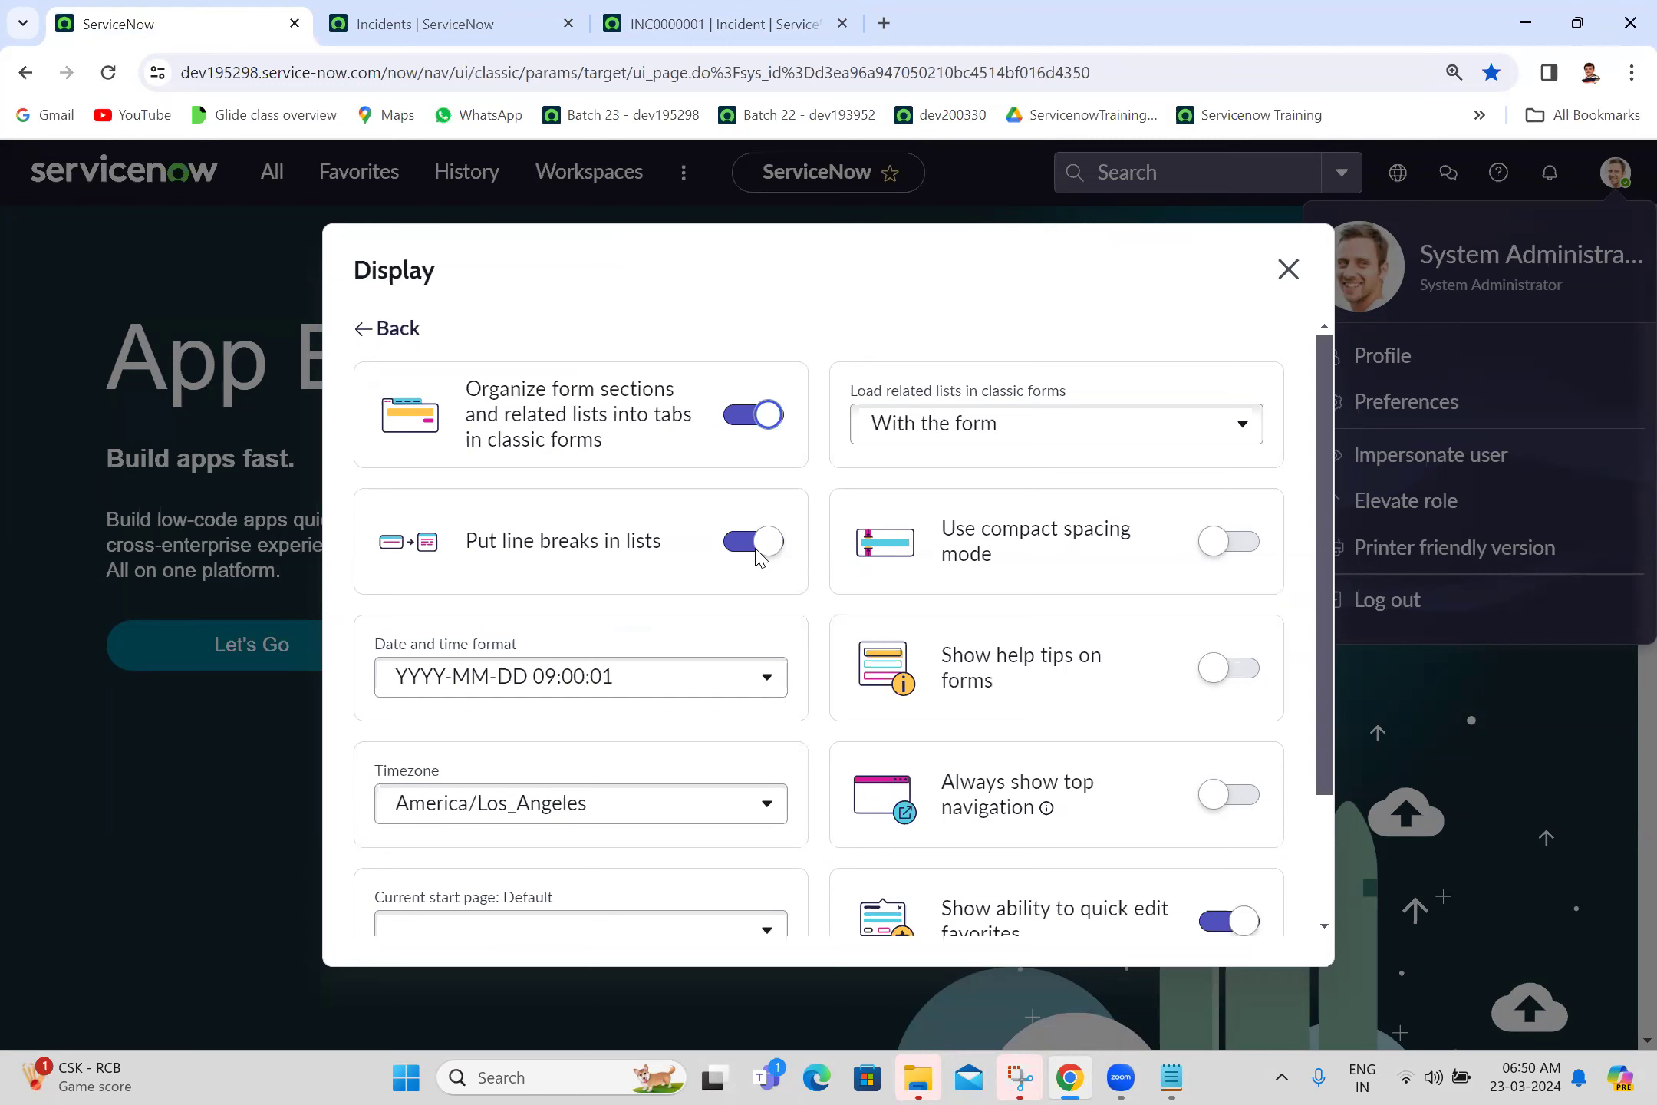
click(391, 11)
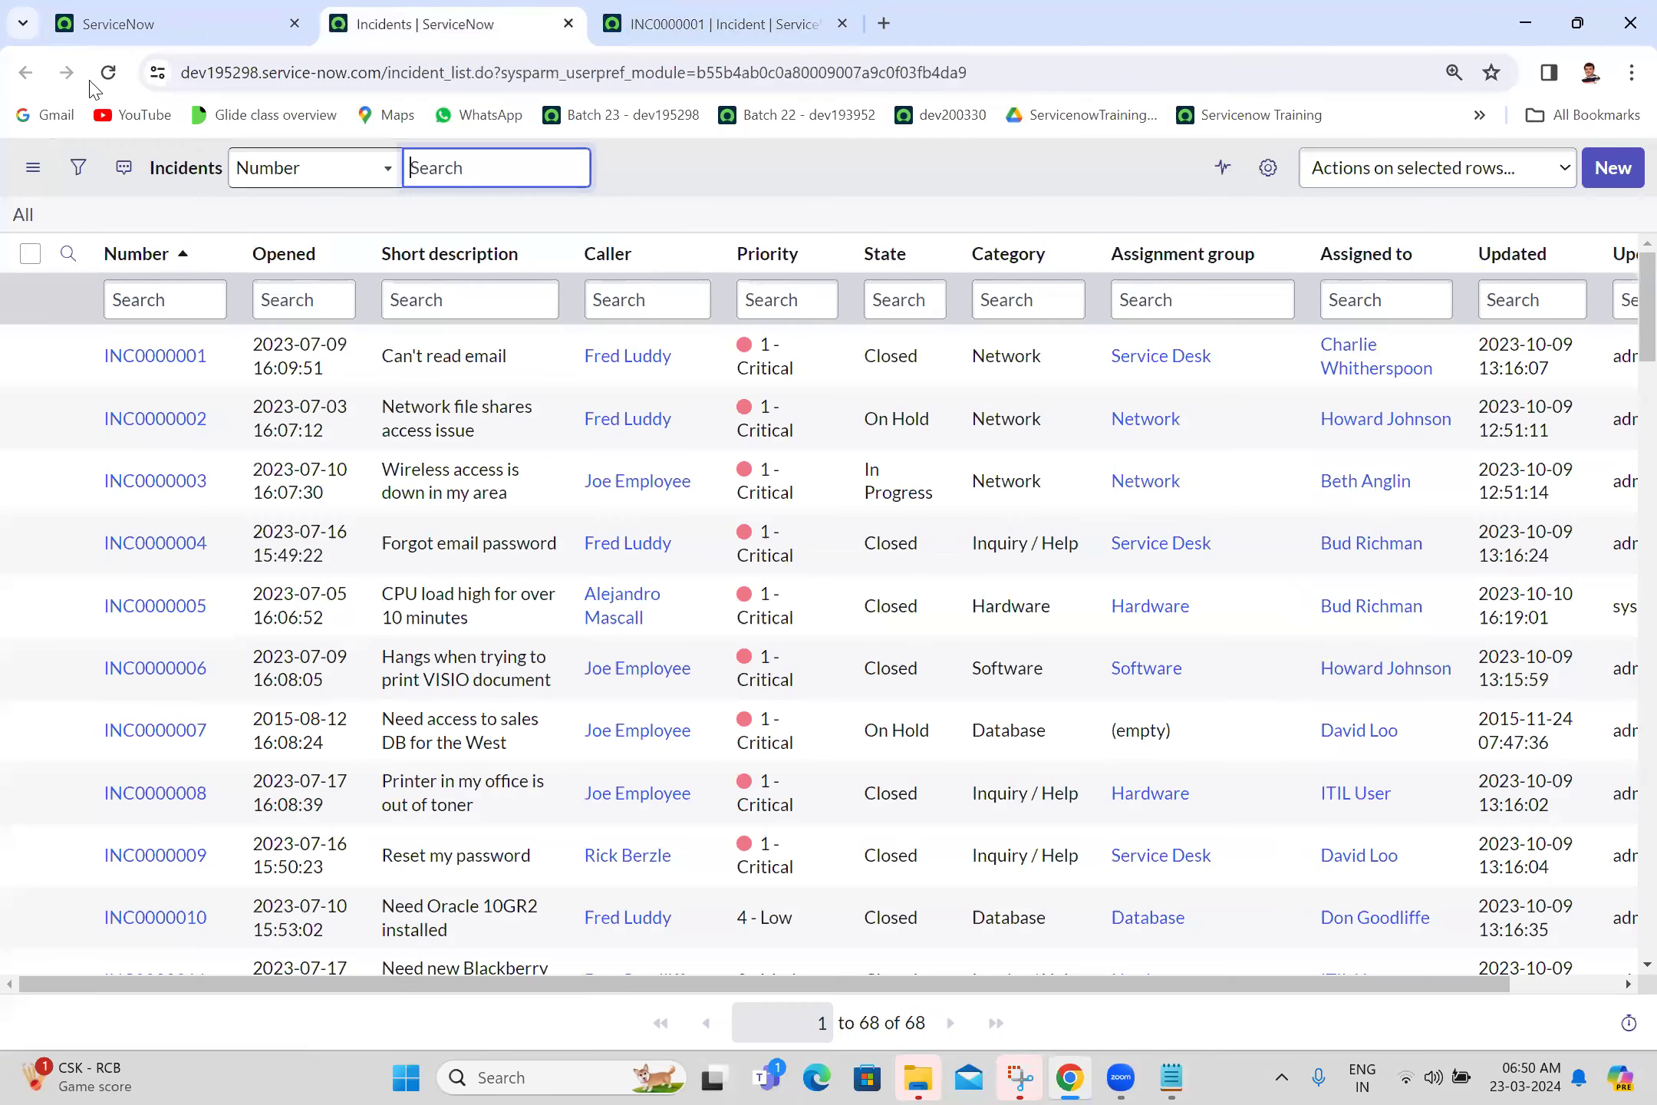
click(109, 77)
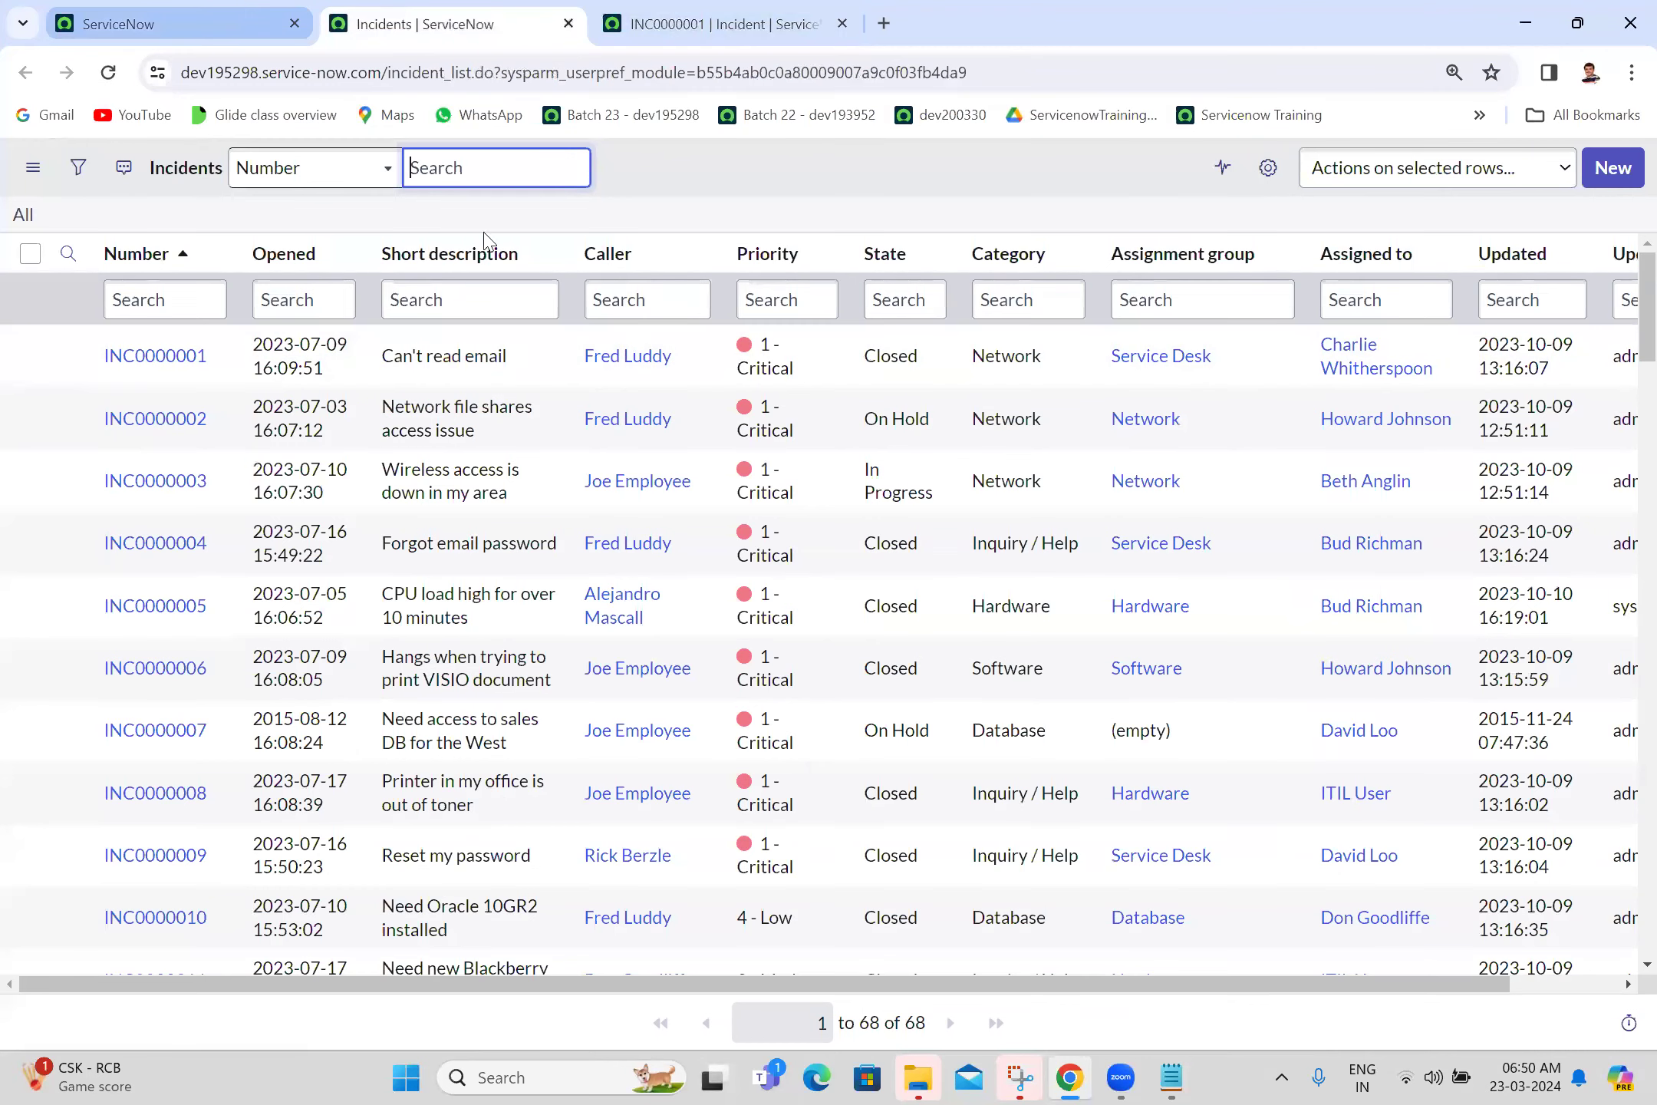
Step: Turn off line breaks in lists in the display preferences, and reload the incident list to check the row layout
key(ctrl+shift+Tab)
click(741, 541)
click(453, 9)
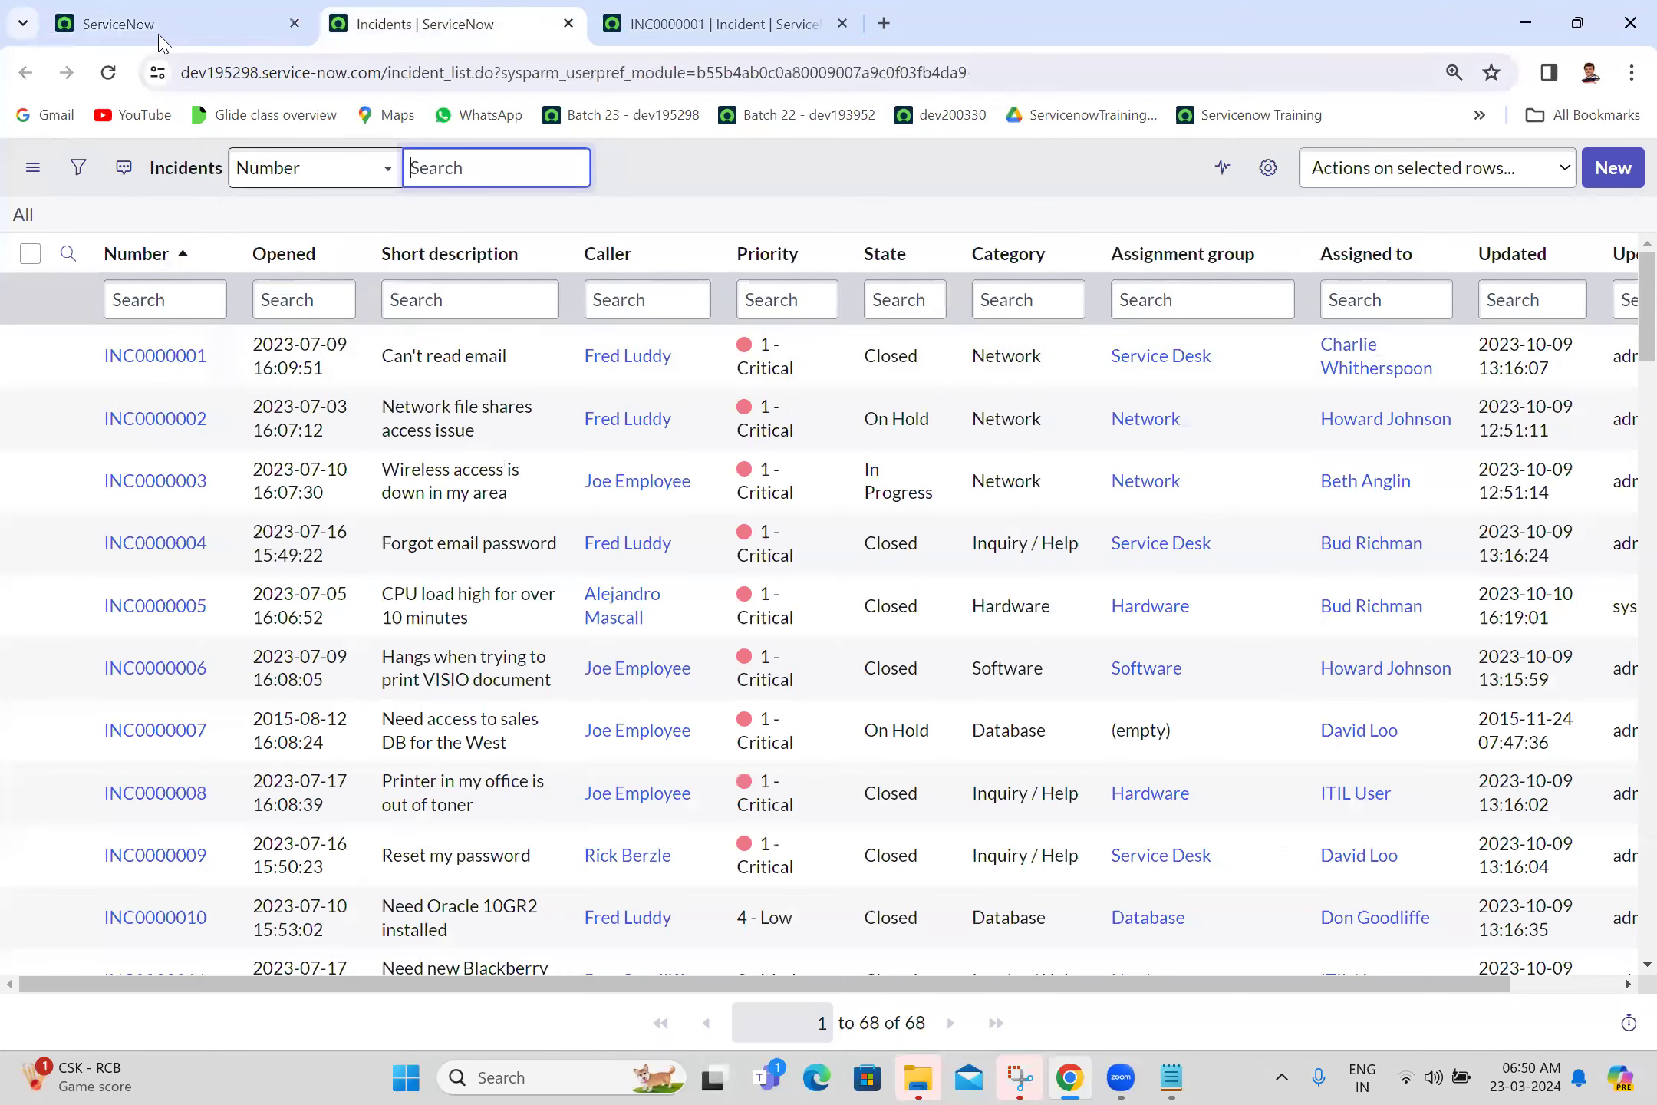
click(111, 79)
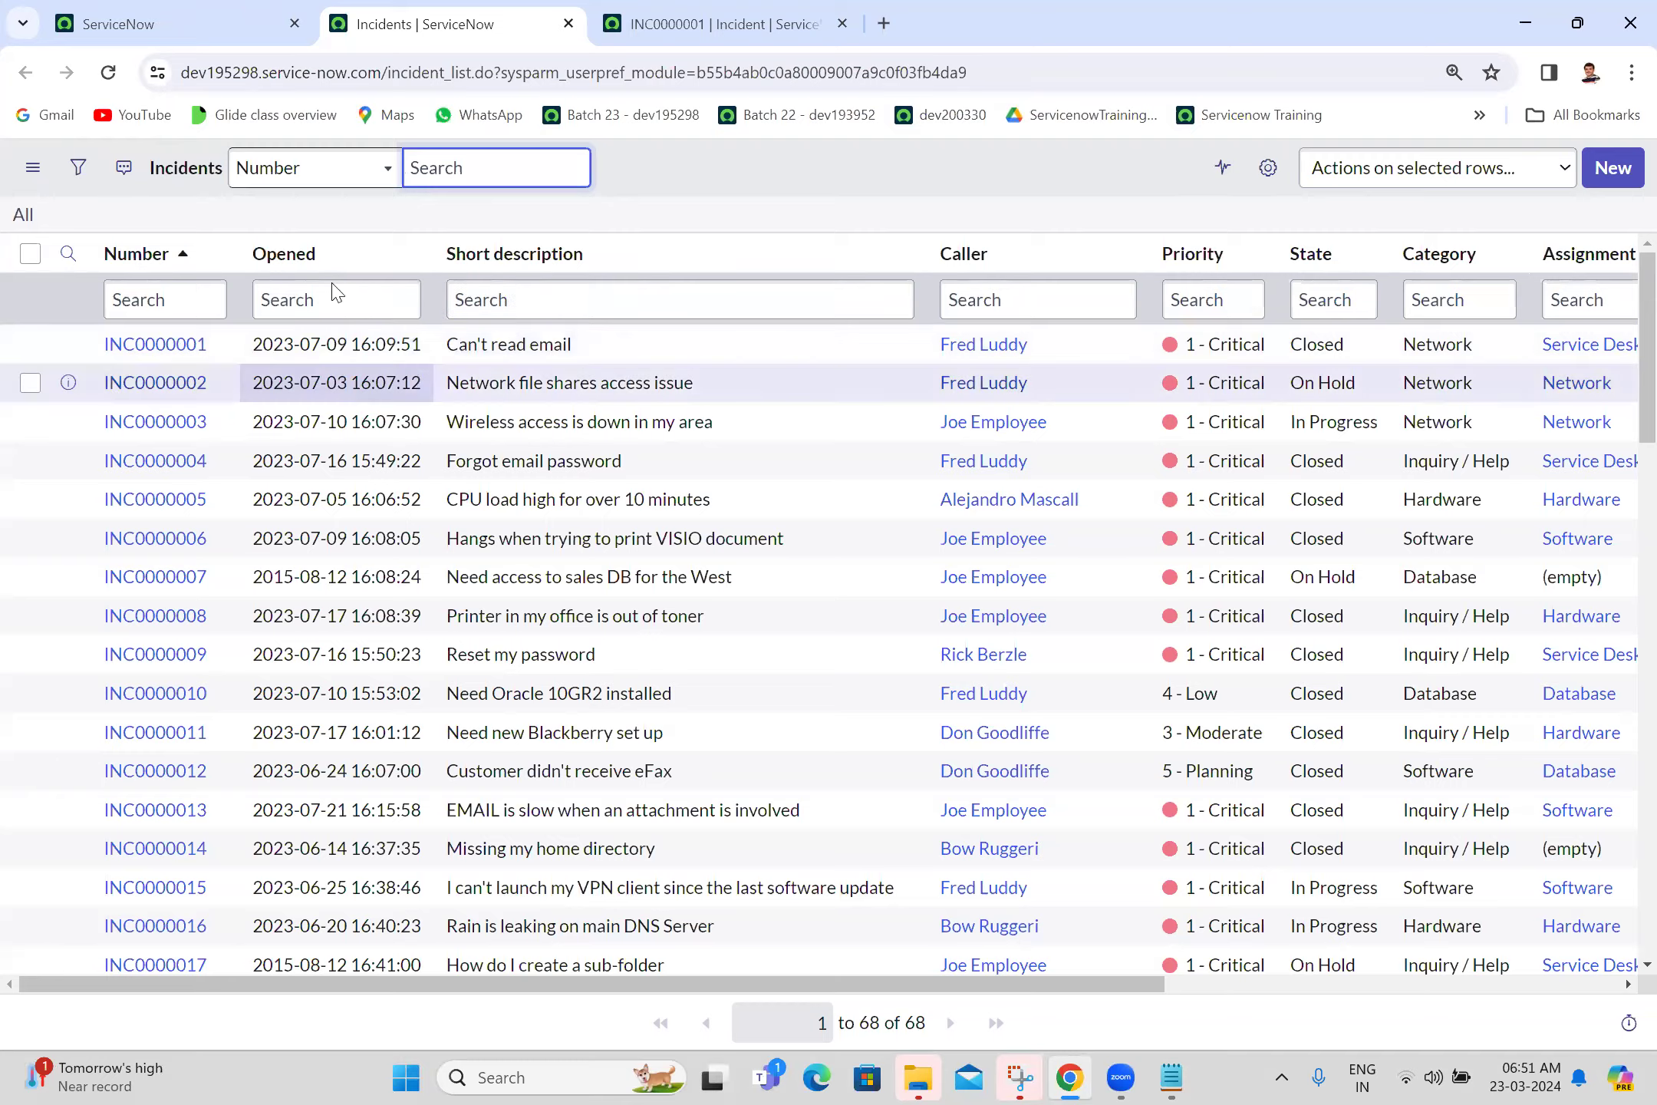
Step: Turn line breaks in lists back on in the display preferences and check the incident list
click(177, 24)
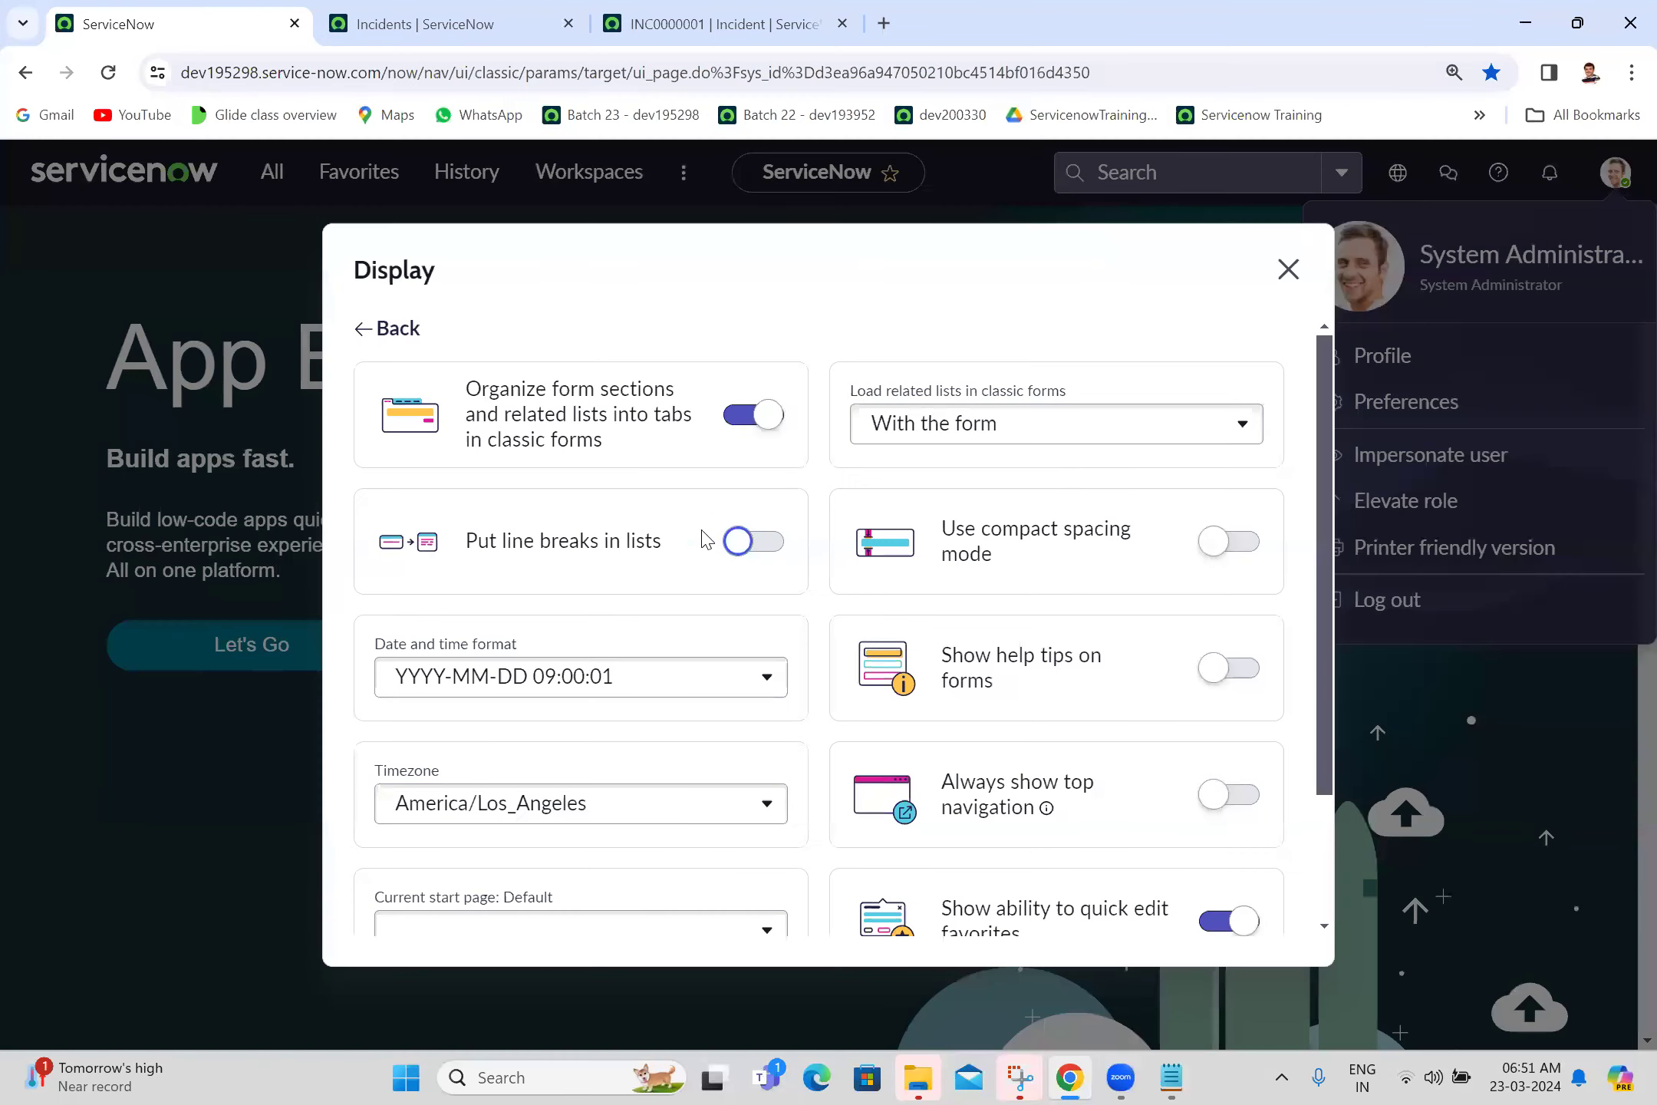
click(764, 546)
click(415, 24)
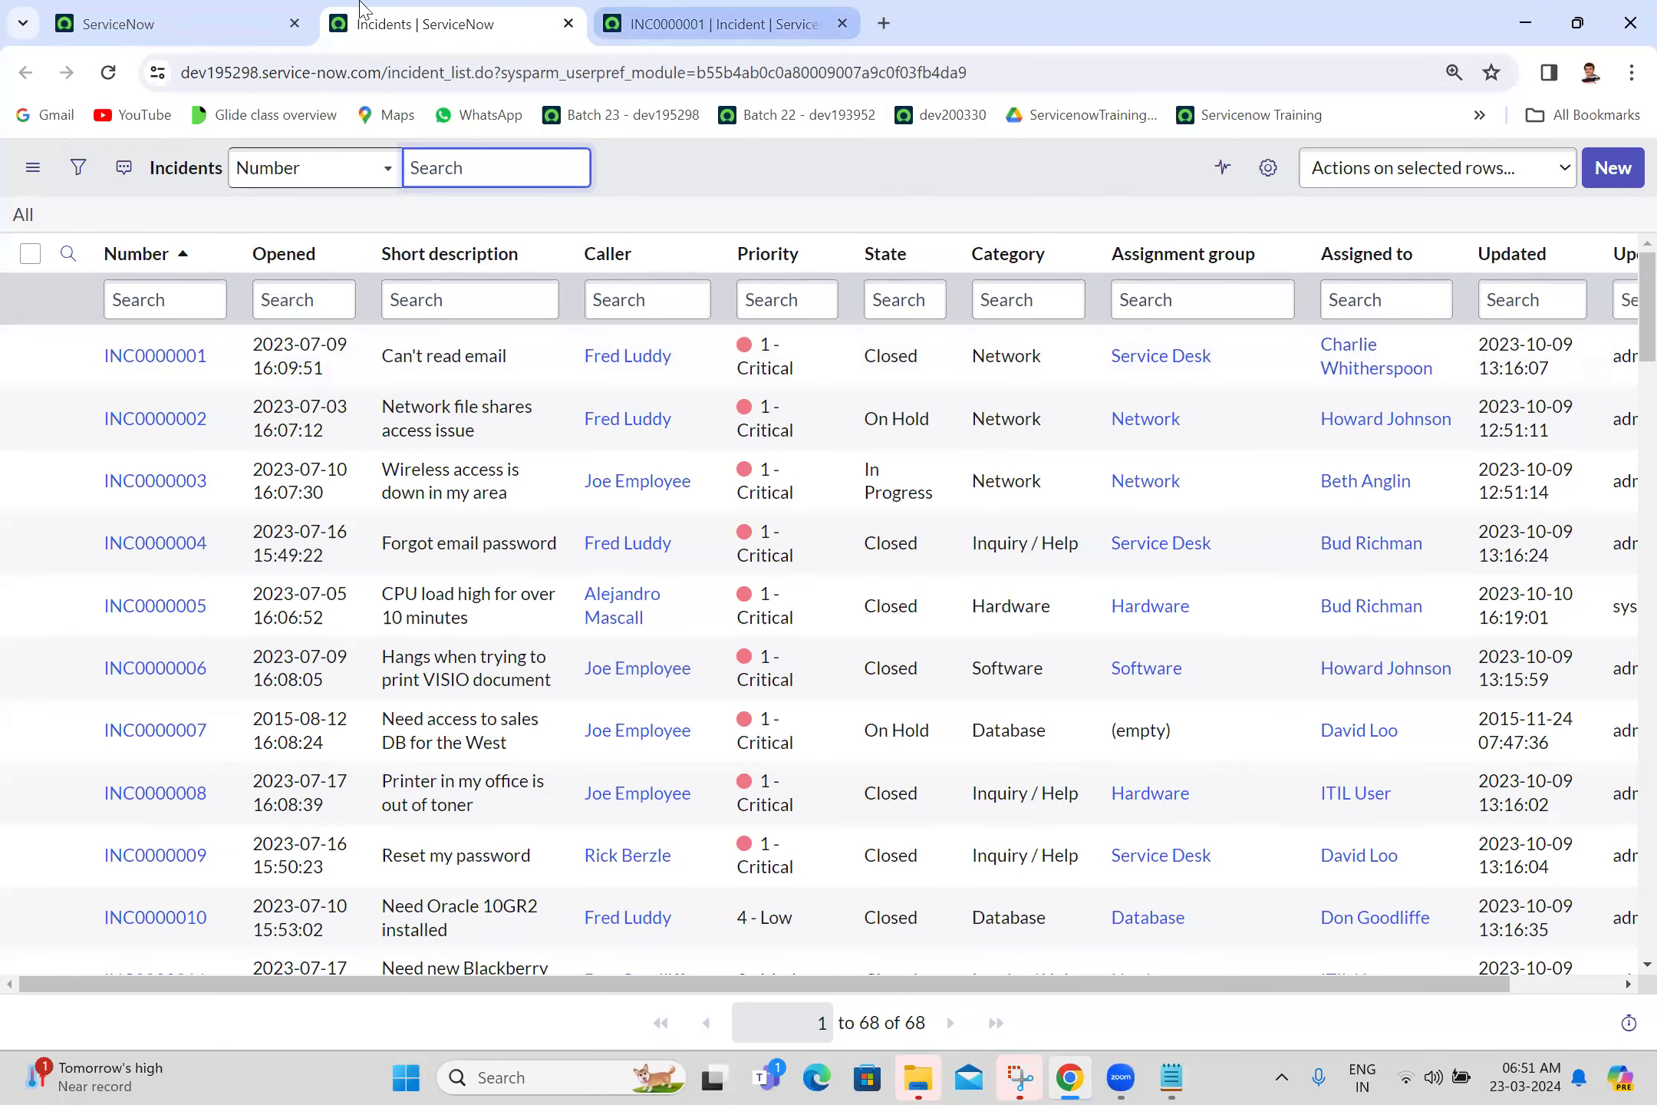
Step: Set the date and time format to YYYY-MM-DD 09:00:01 5 min ago and reload the incident list to check its dates
click(311, 11)
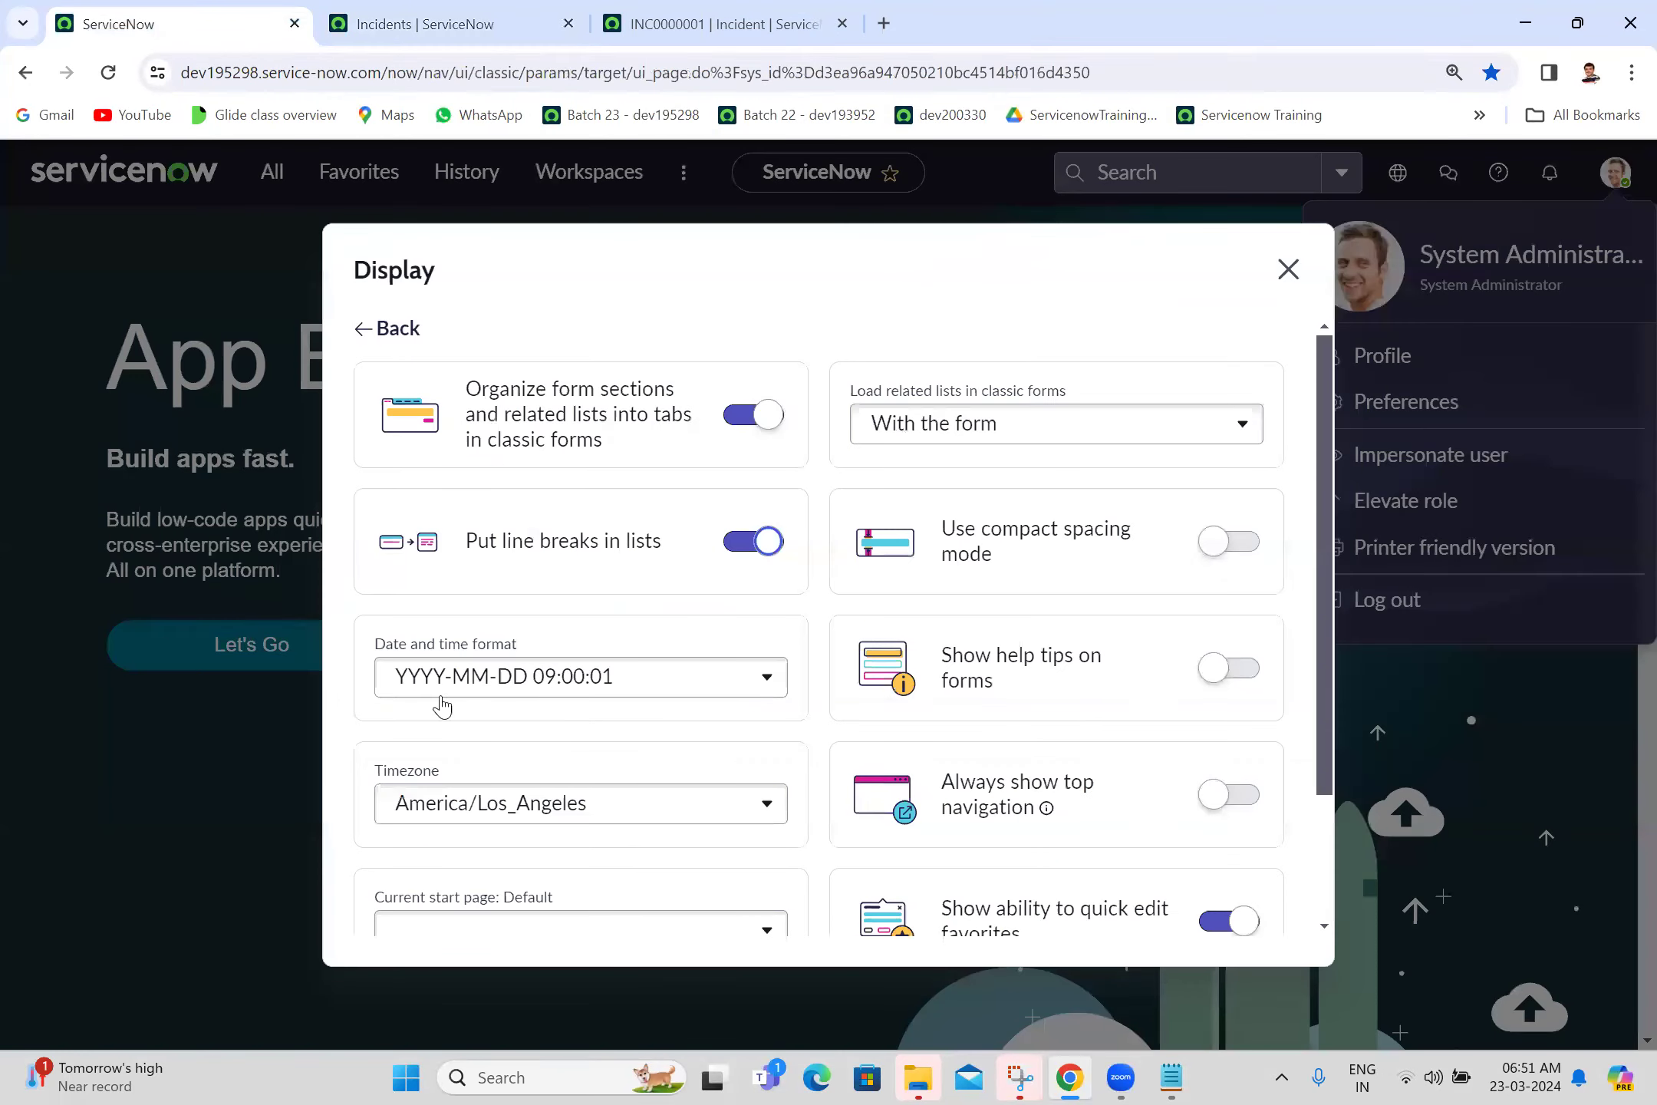
click(554, 679)
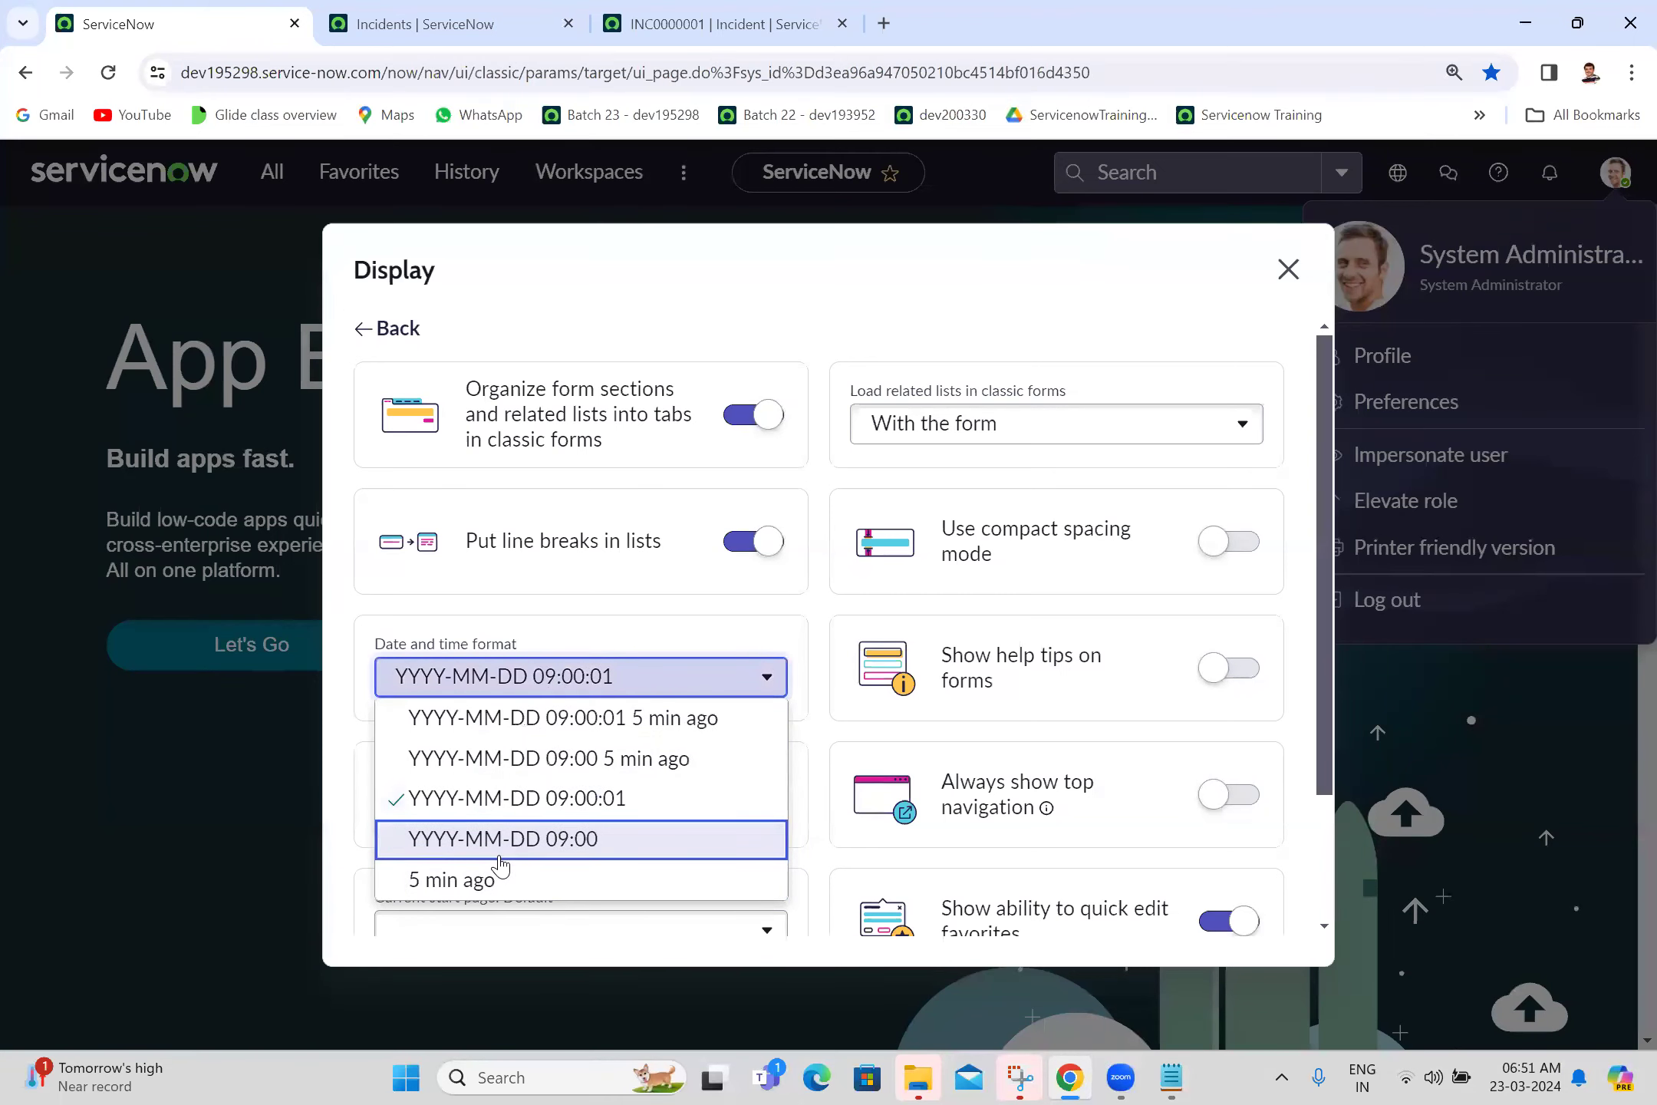
click(682, 719)
click(449, 14)
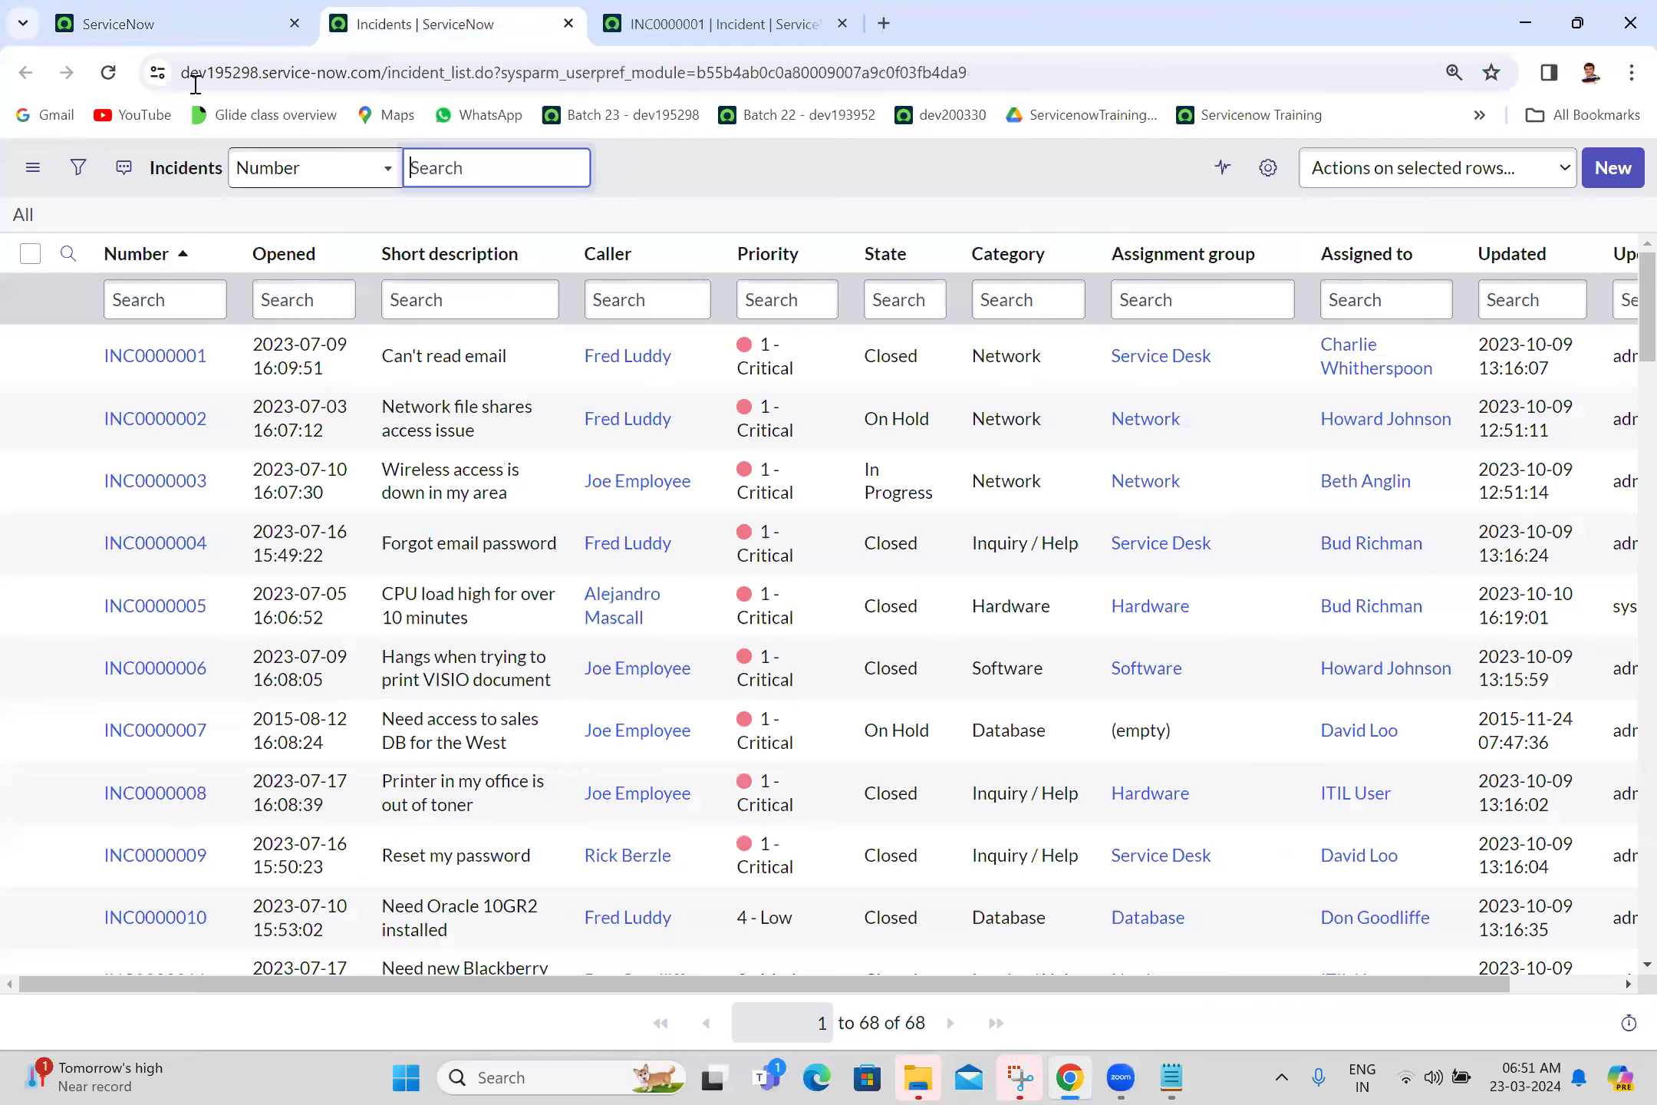
click(107, 76)
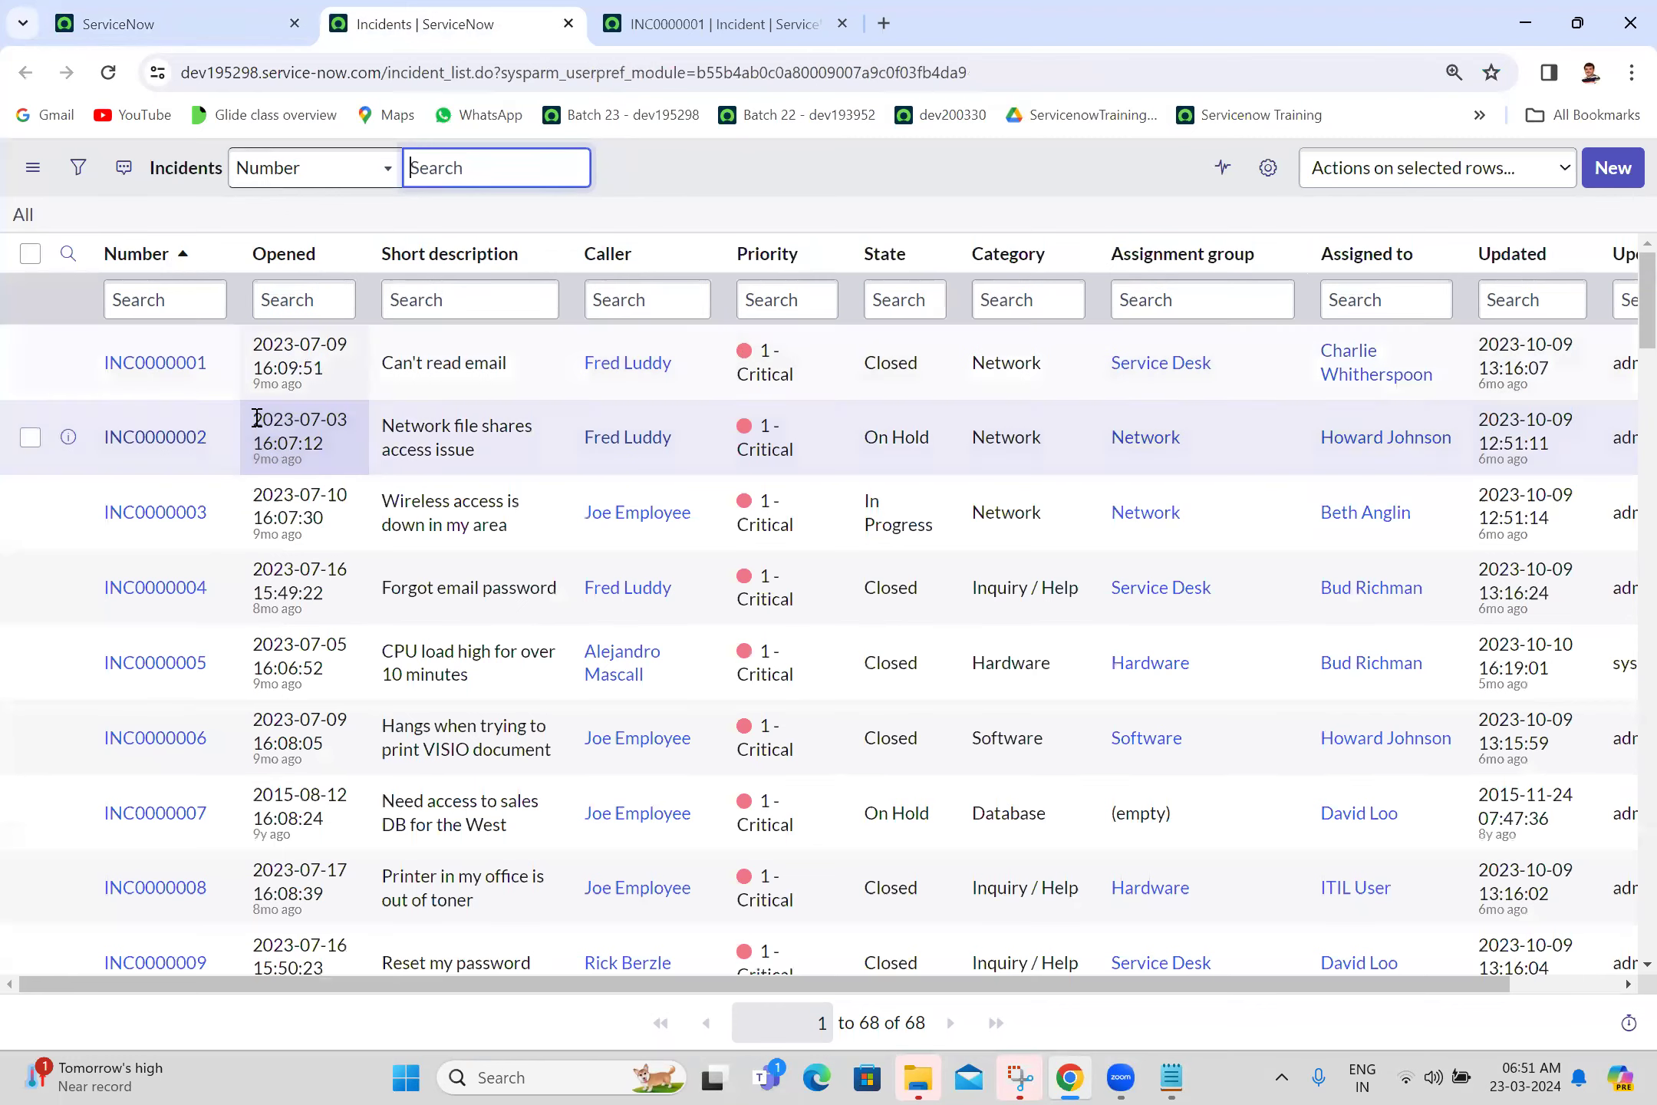
Step: Set the date and time format back to YYYY-MM-DD 09:00:01 in the display preferences
click(194, 11)
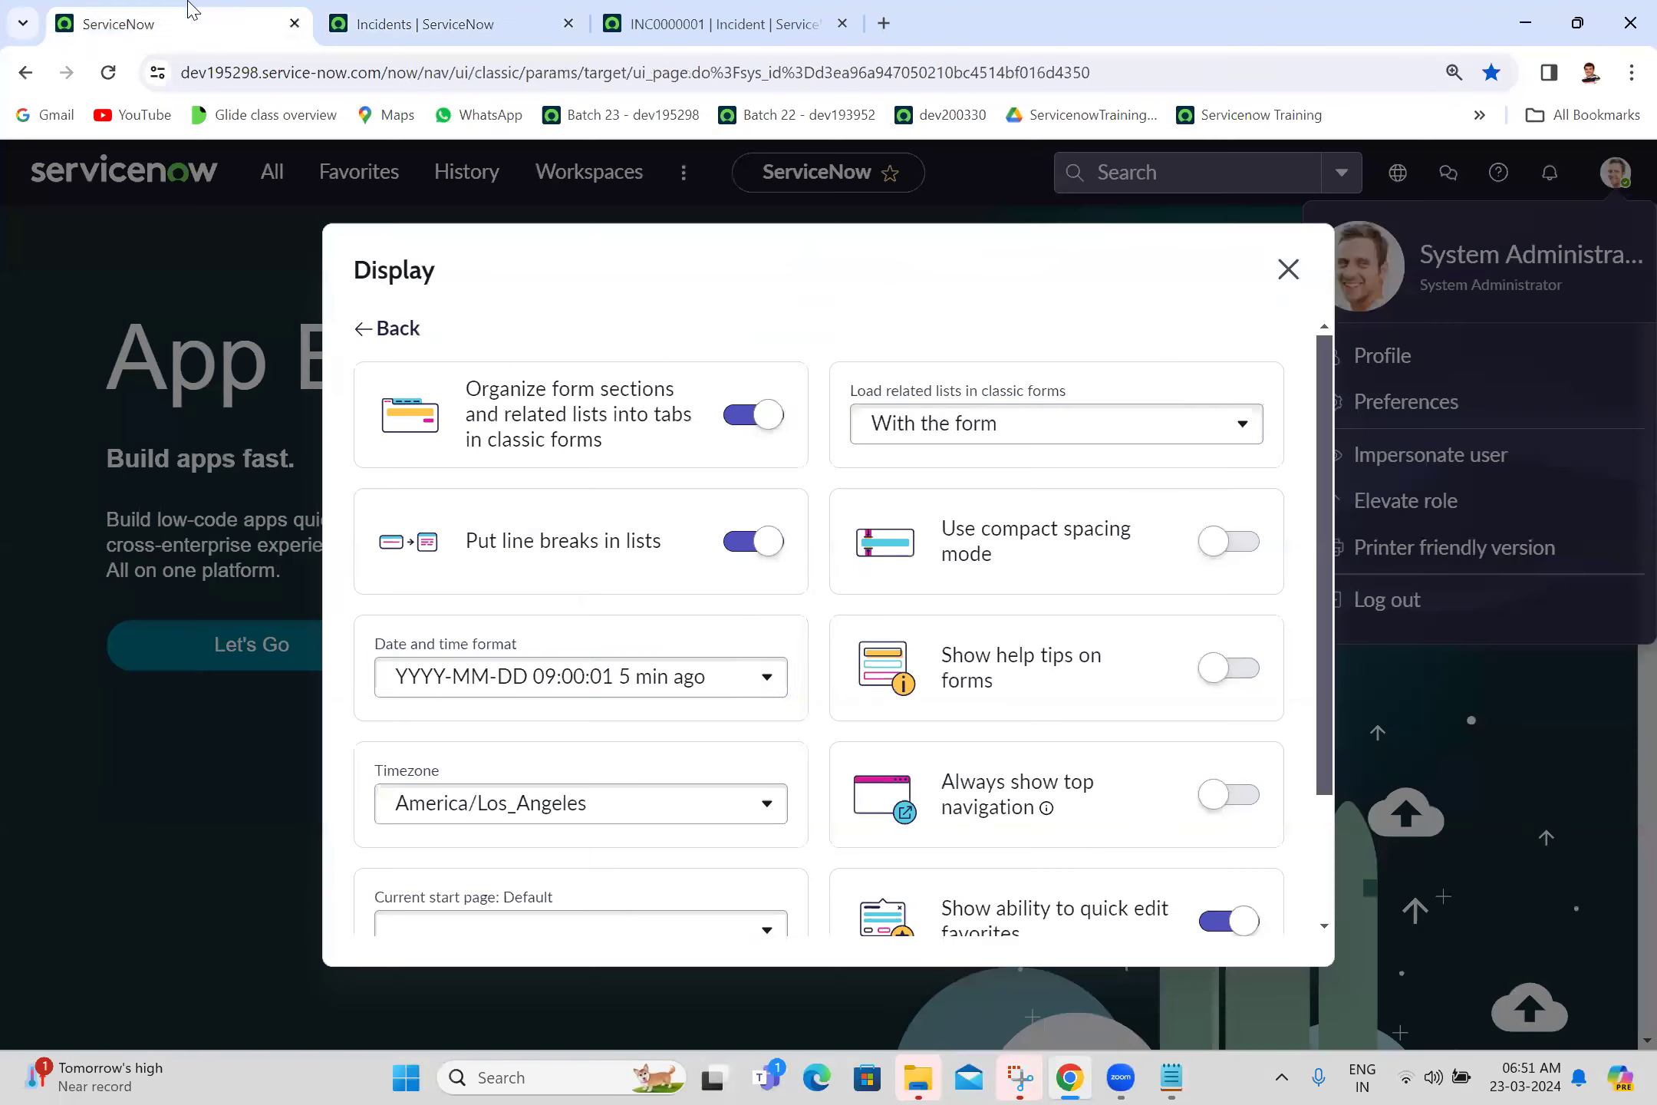
click(570, 675)
click(537, 797)
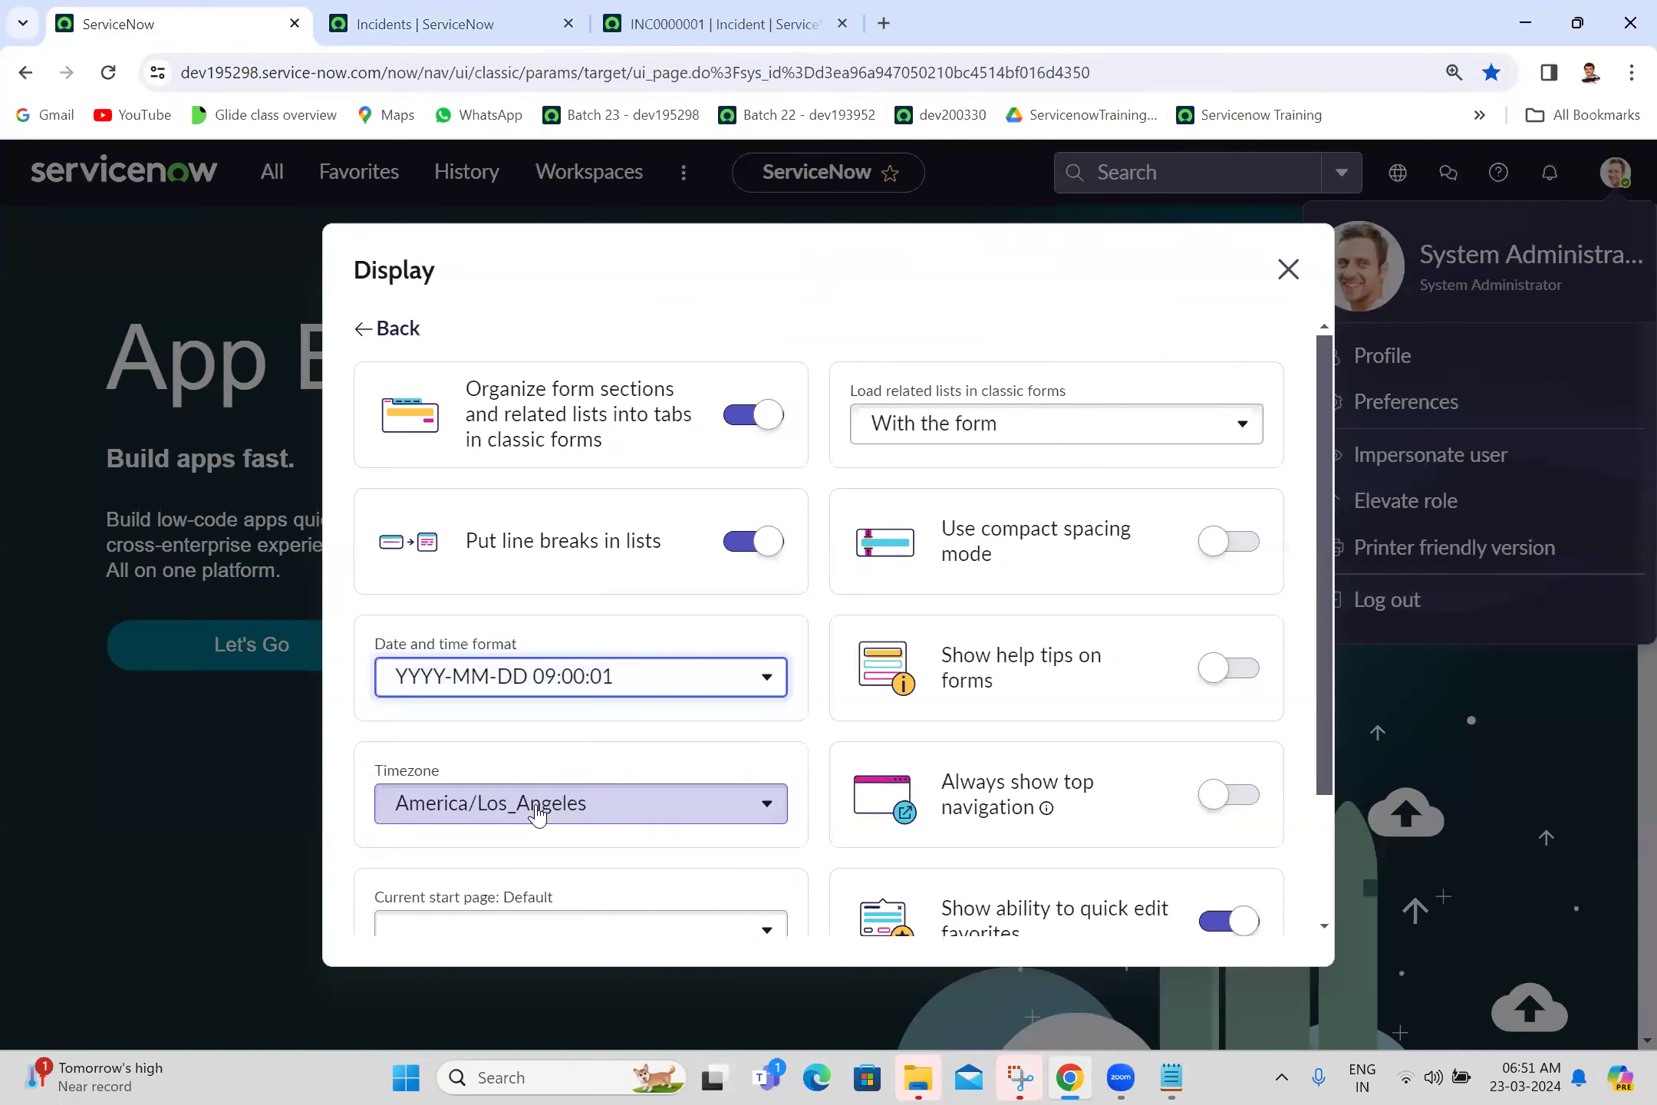
Step: Examine the available timezone options in the display preferences without choosing a different one
drag(1333, 564, 1342, 704)
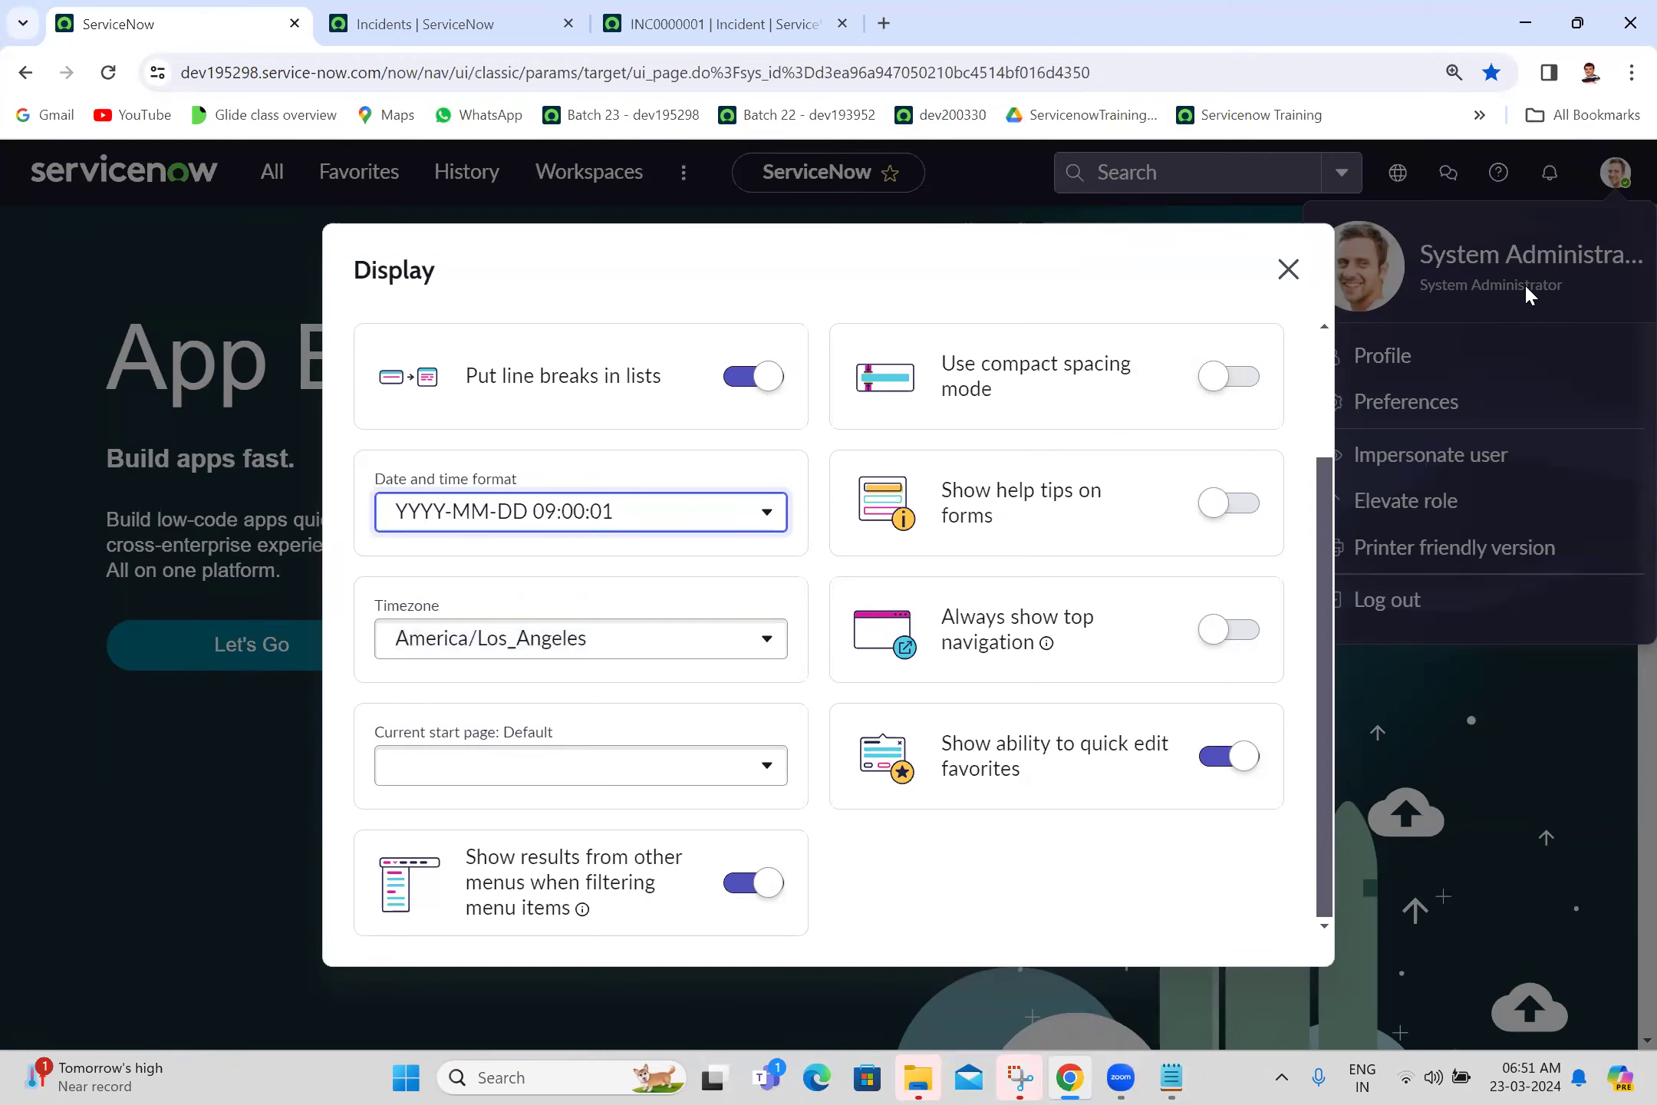
click(693, 648)
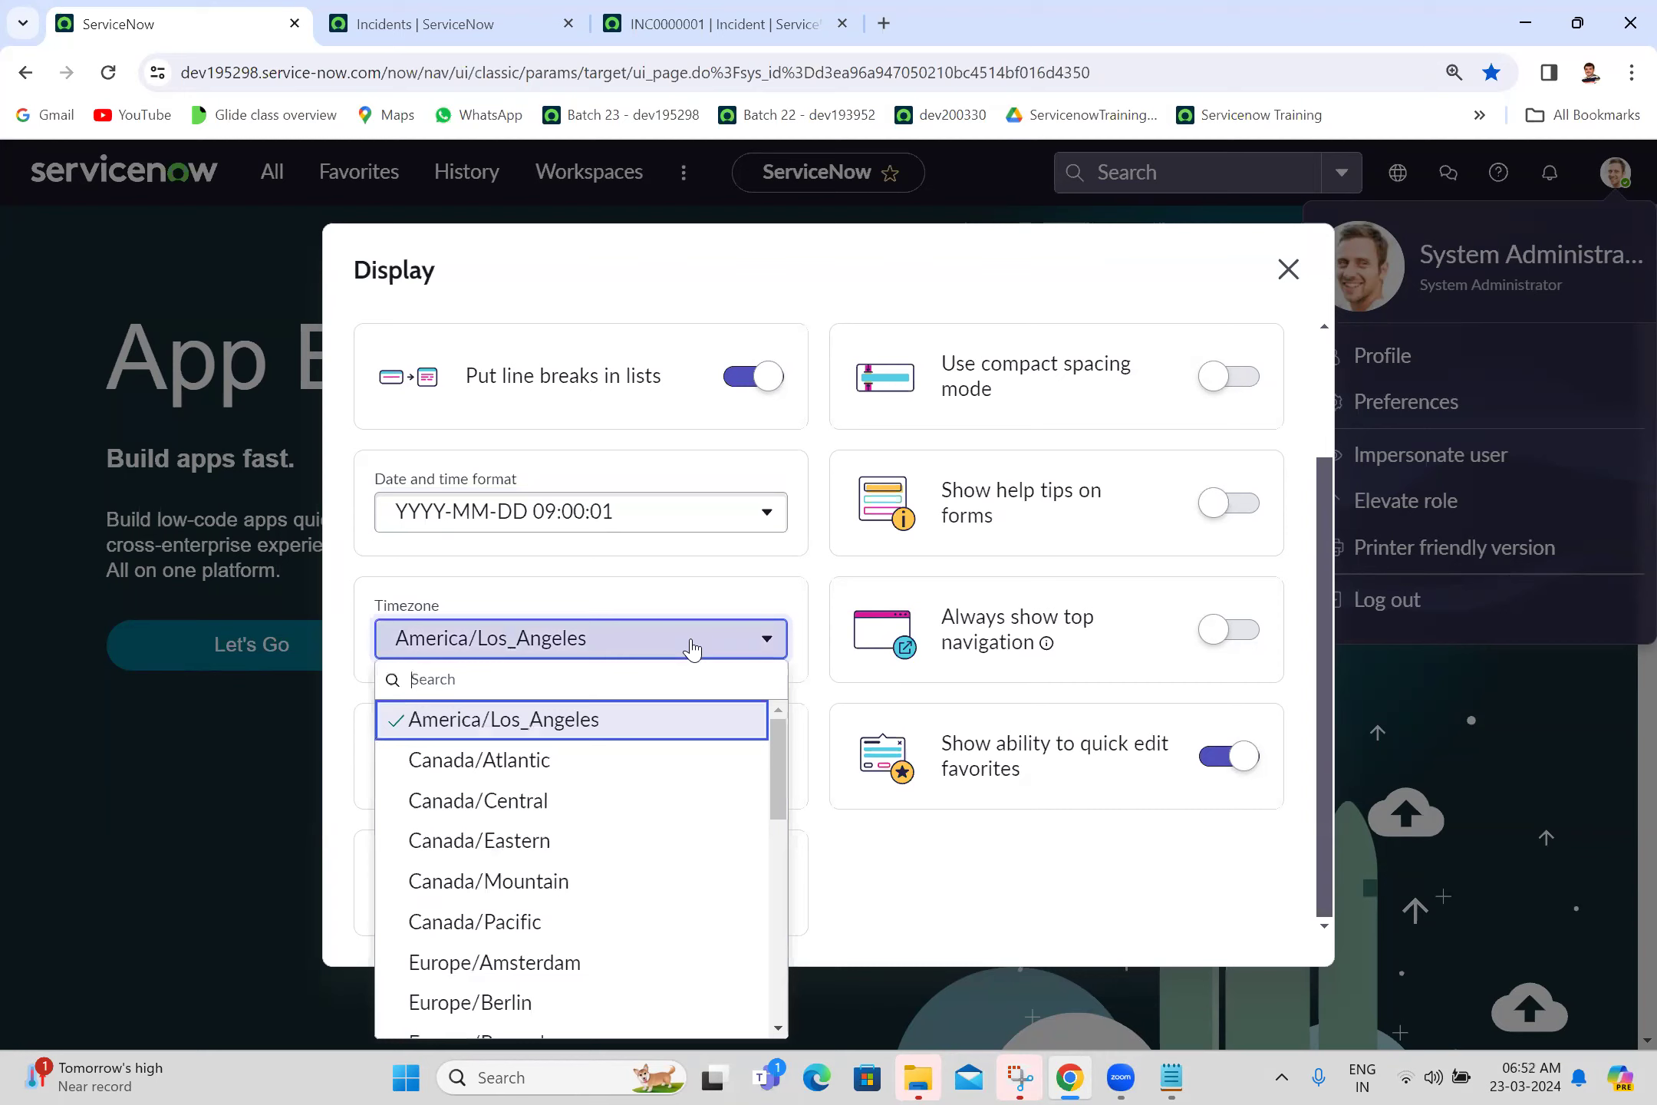
mouse_move(784, 806)
mouse_down()
mouse_move(778, 986)
mouse_move(776, 739)
mouse_move(778, 986)
mouse_move(785, 805)
mouse_up()
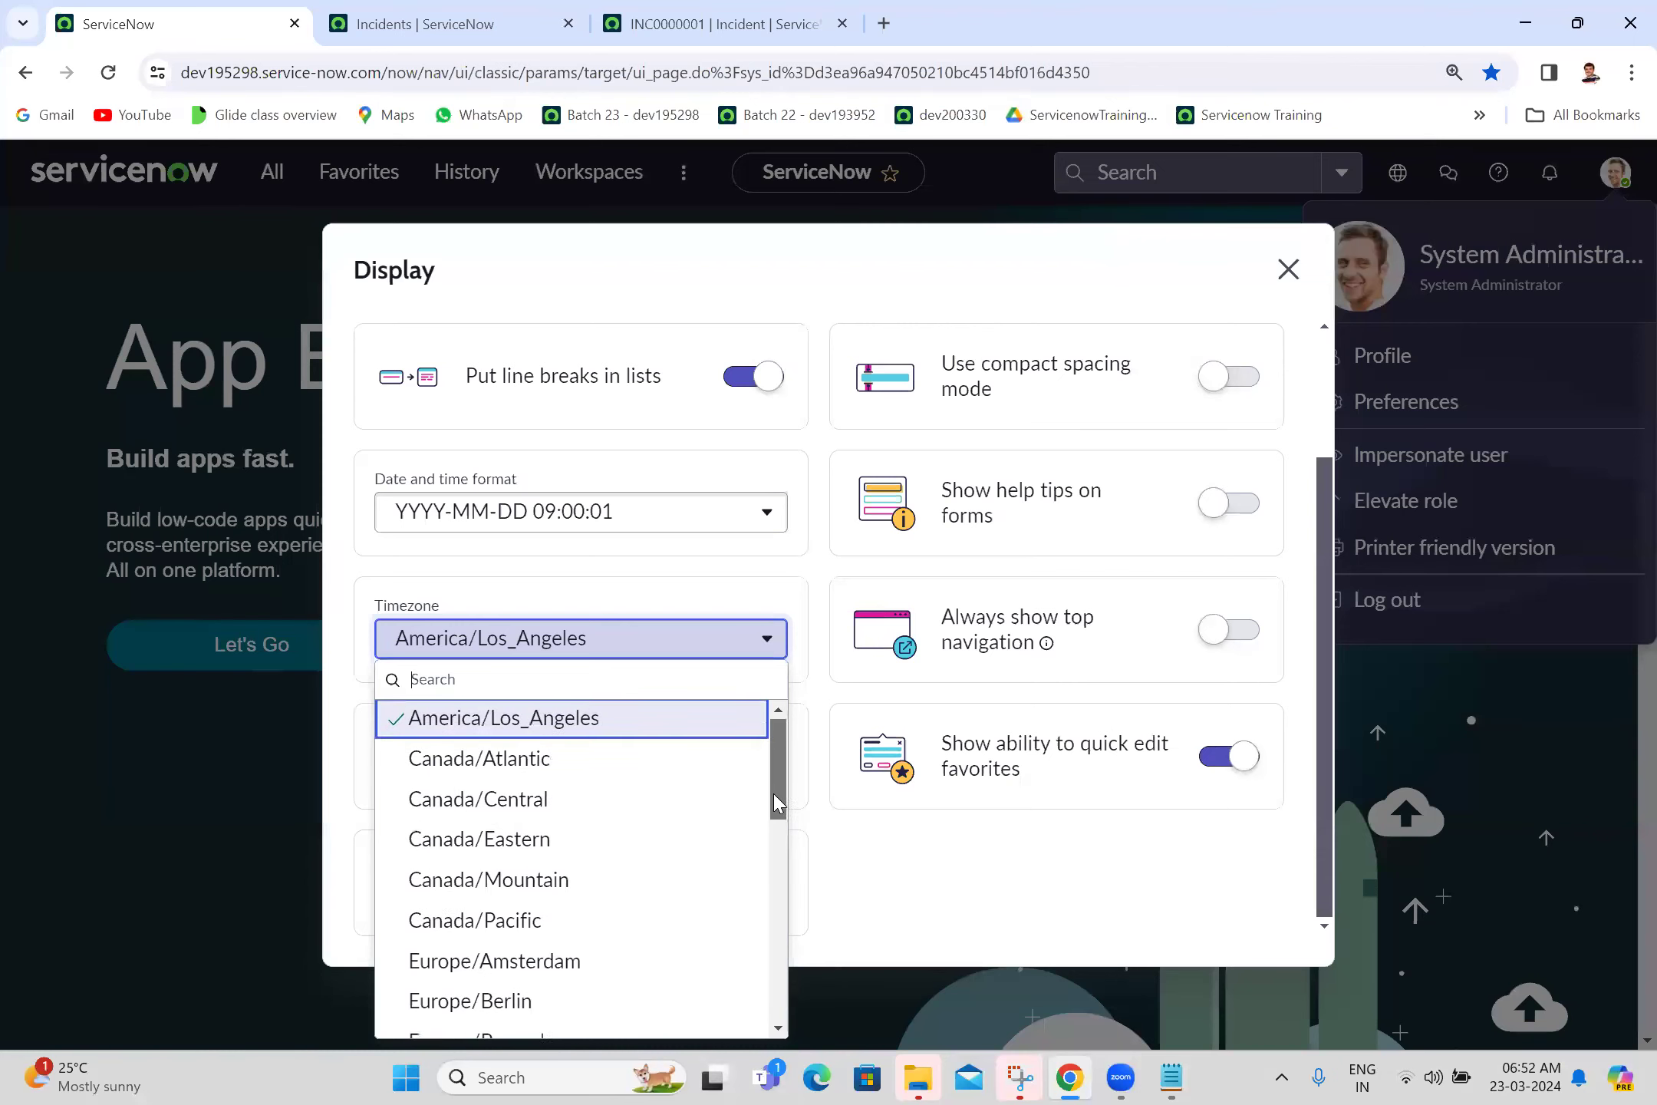
drag(777, 784, 773, 732)
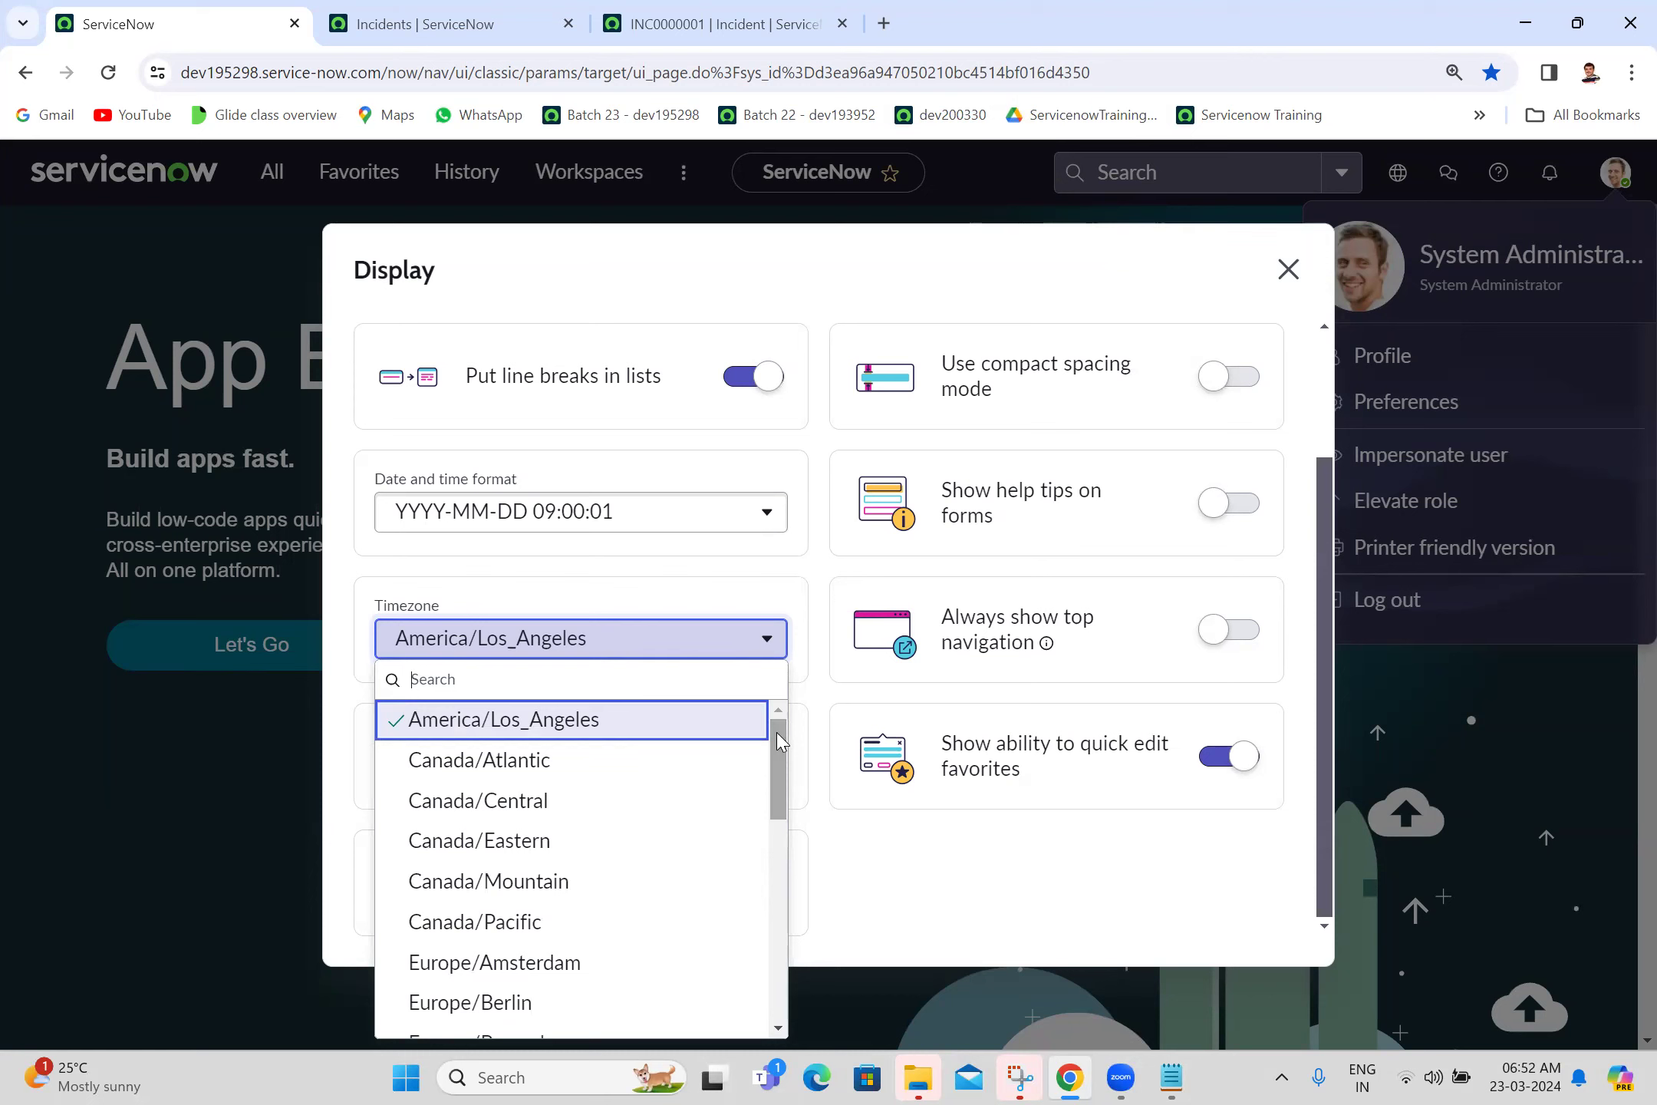
mouse_move(779, 742)
mouse_down()
mouse_move(775, 852)
mouse_move(738, 960)
mouse_move(775, 882)
mouse_move(778, 742)
mouse_up()
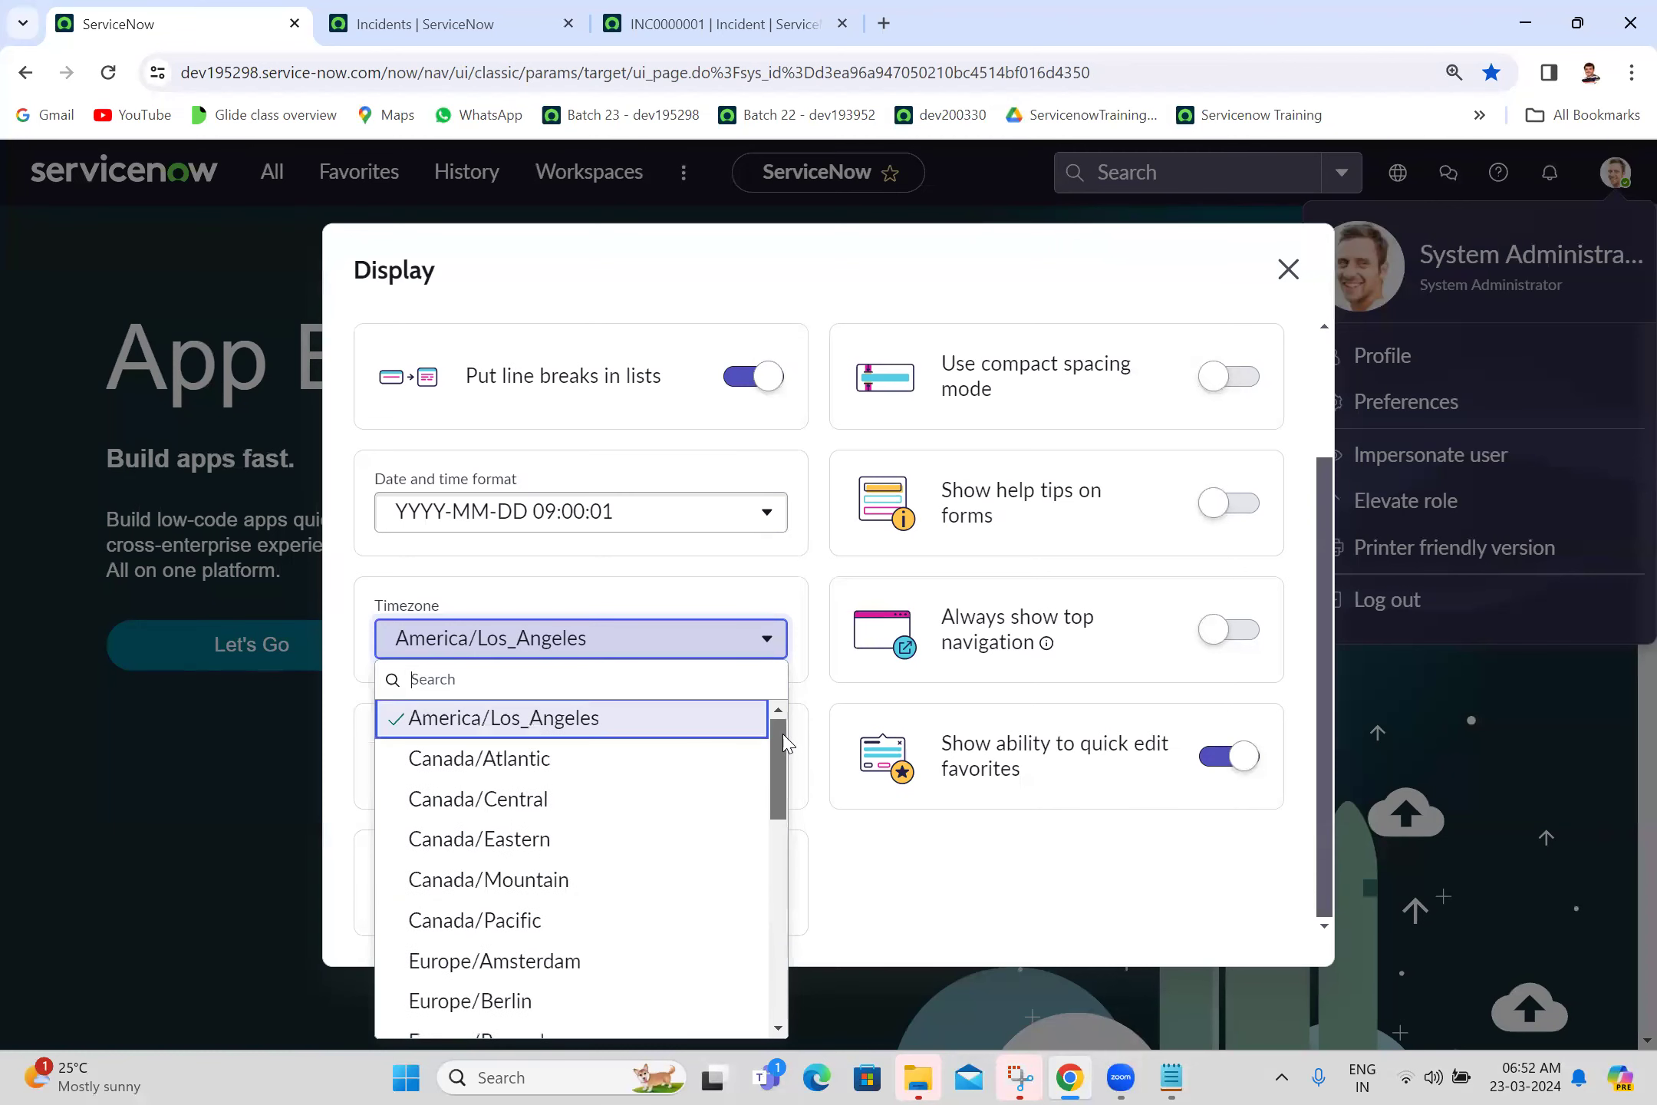
drag(784, 748, 749, 740)
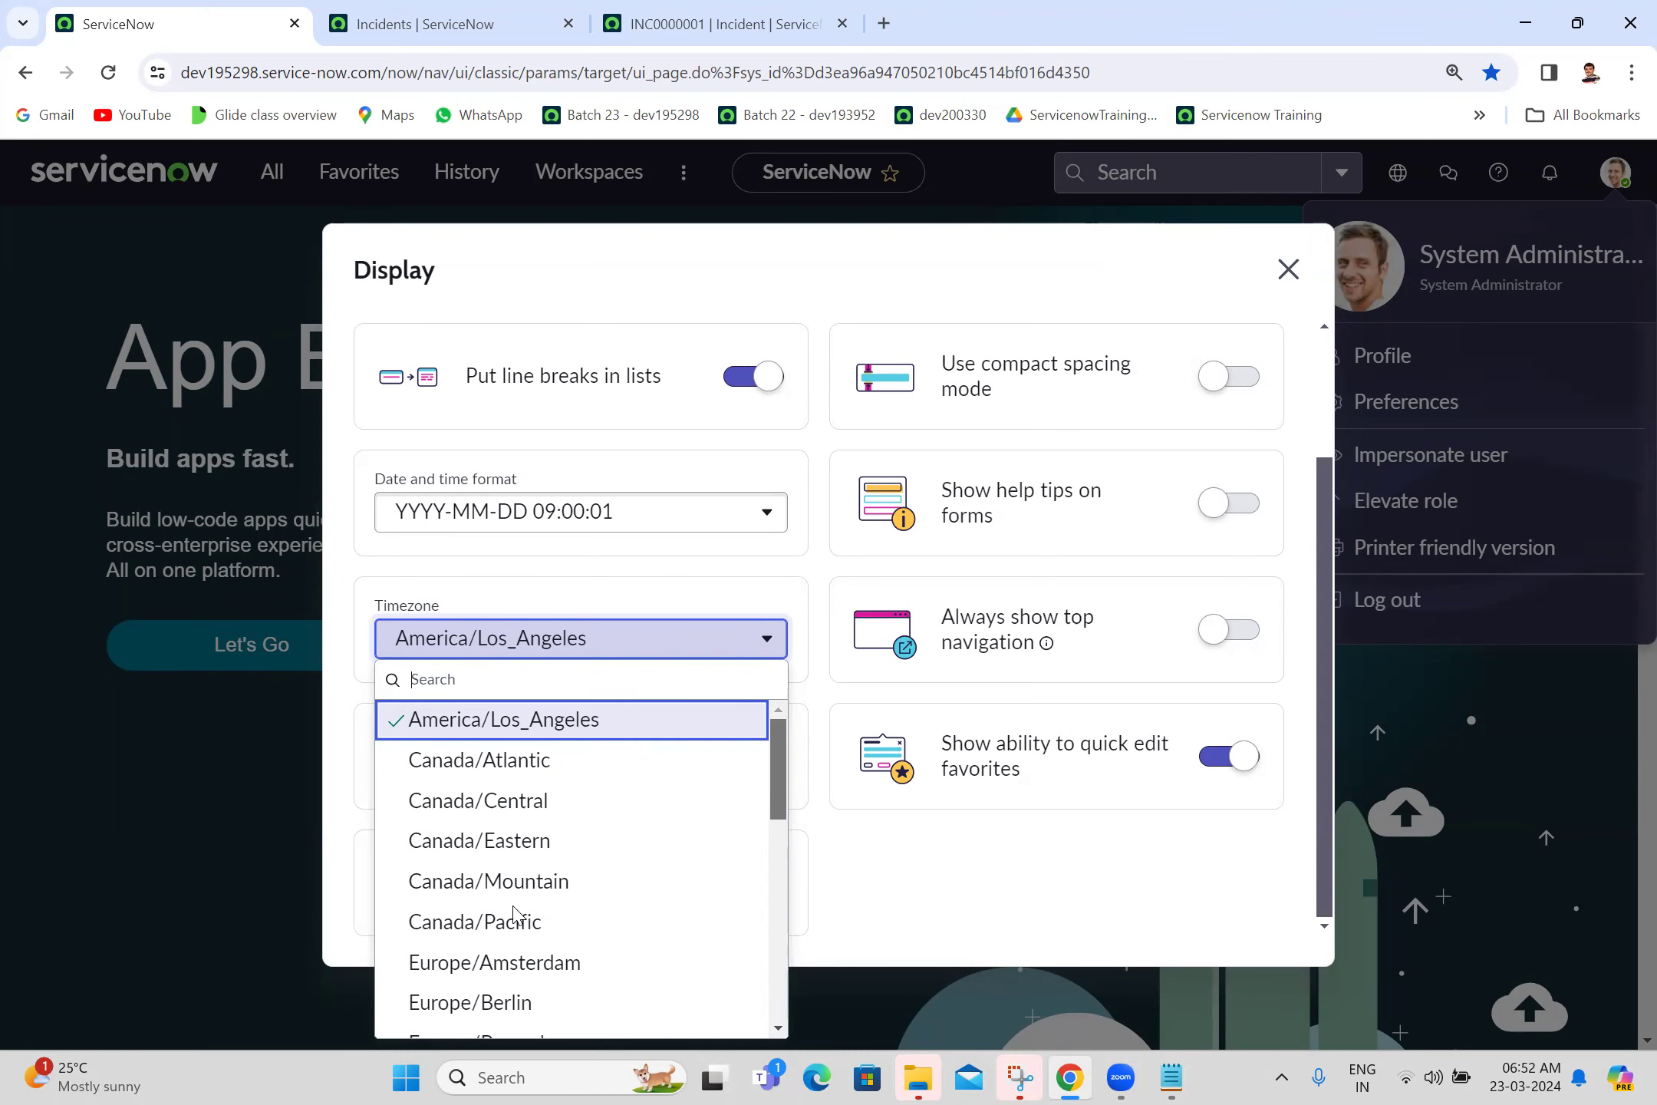
scroll(684, 813, down, 8)
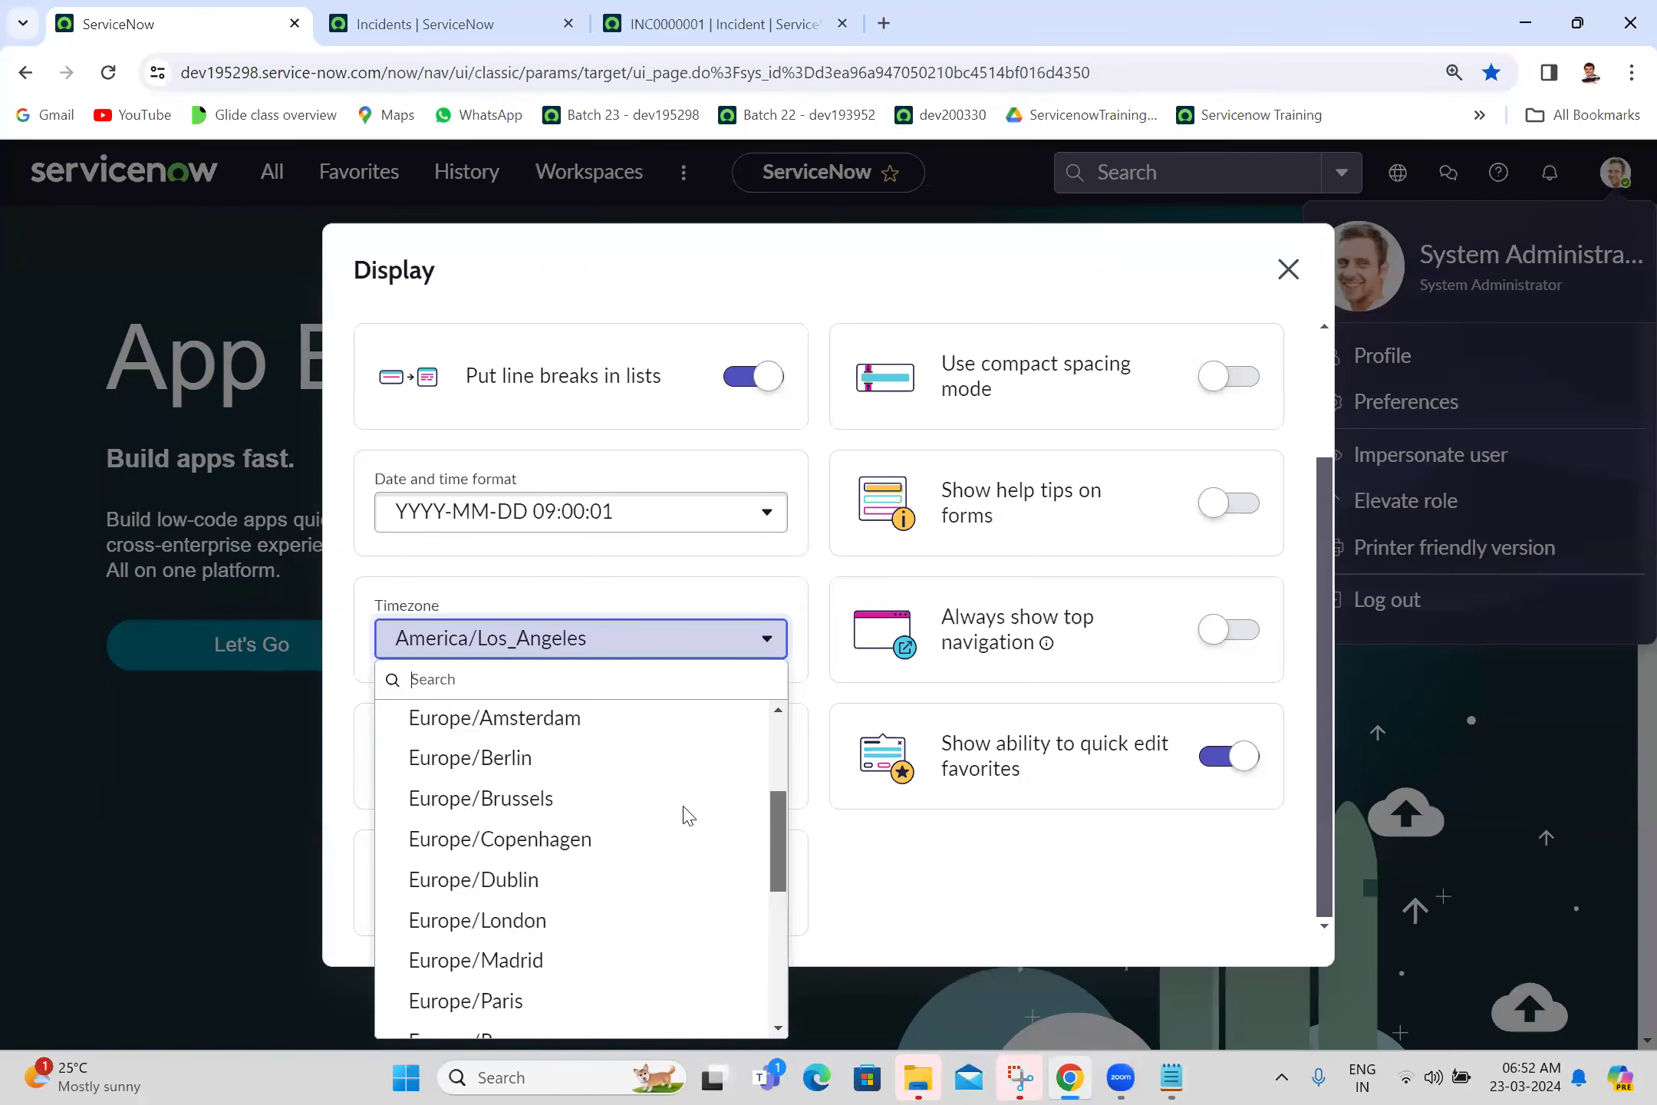
scroll(694, 813, up, 5)
scroll(694, 813, up, 2)
scroll(718, 832, down, 5)
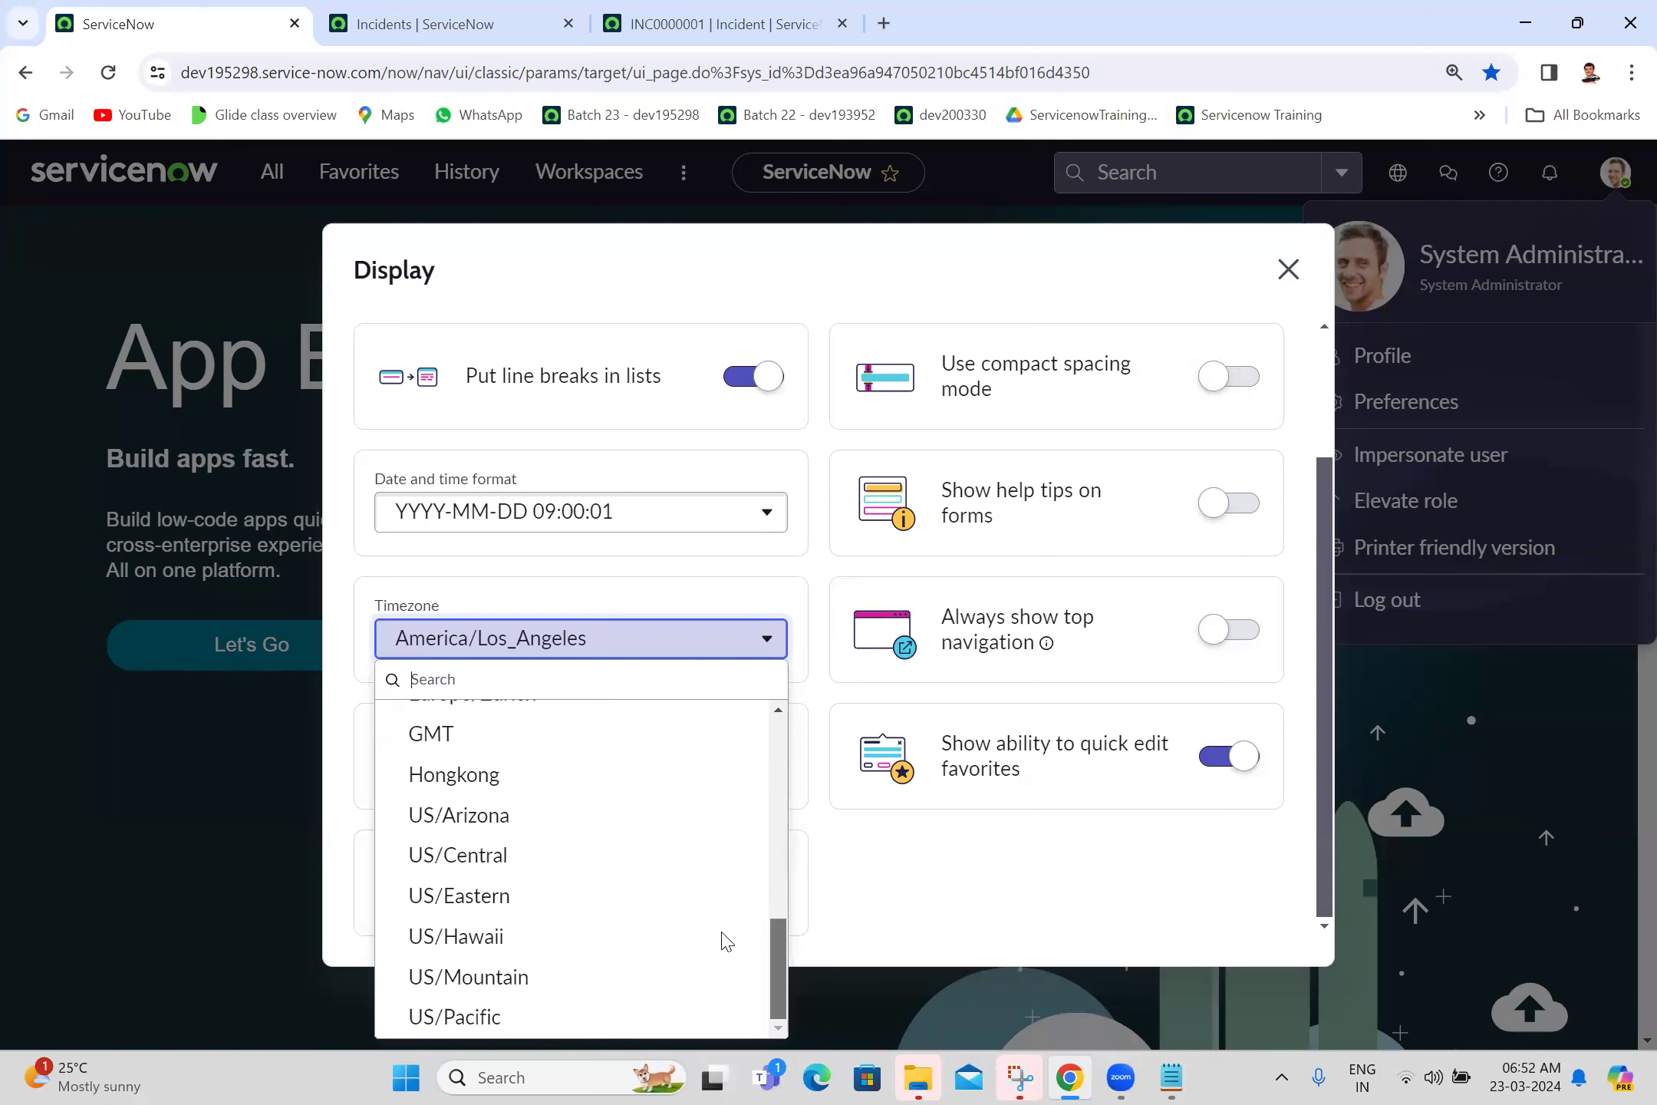
scroll(713, 851, up, 3)
scroll(691, 906, down, 3)
scroll(751, 784, up, 6)
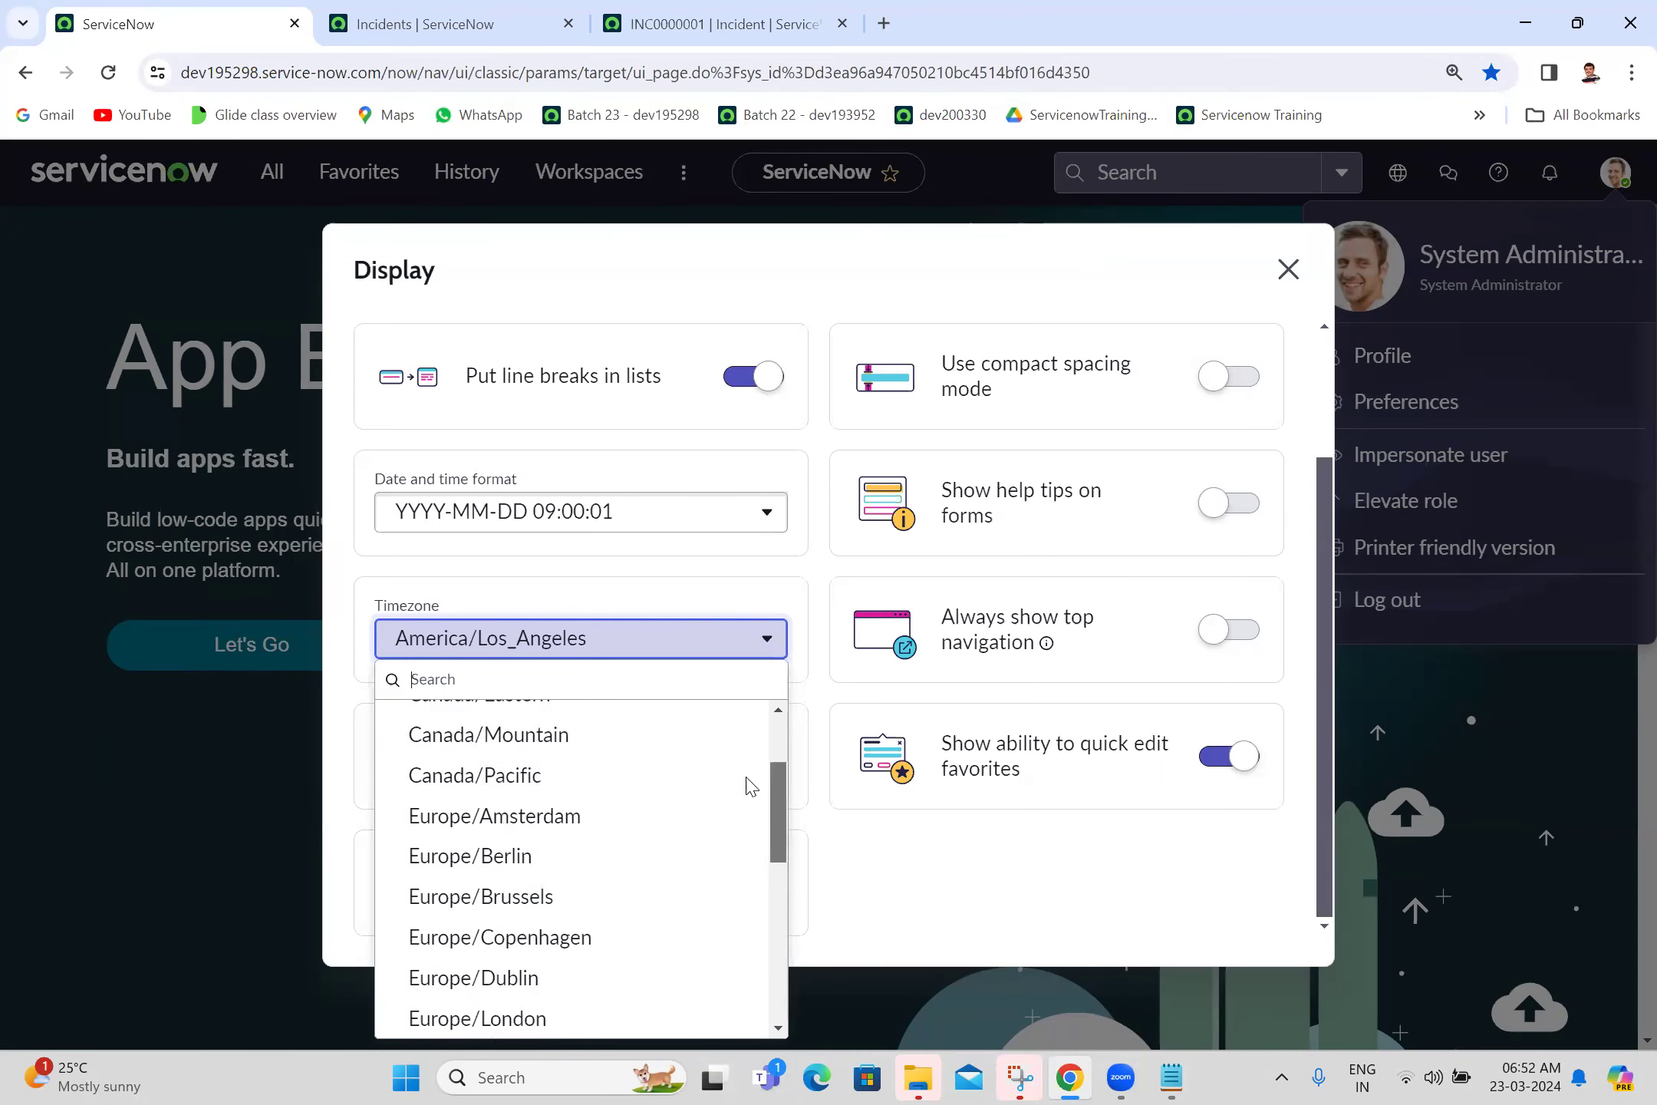
click(757, 658)
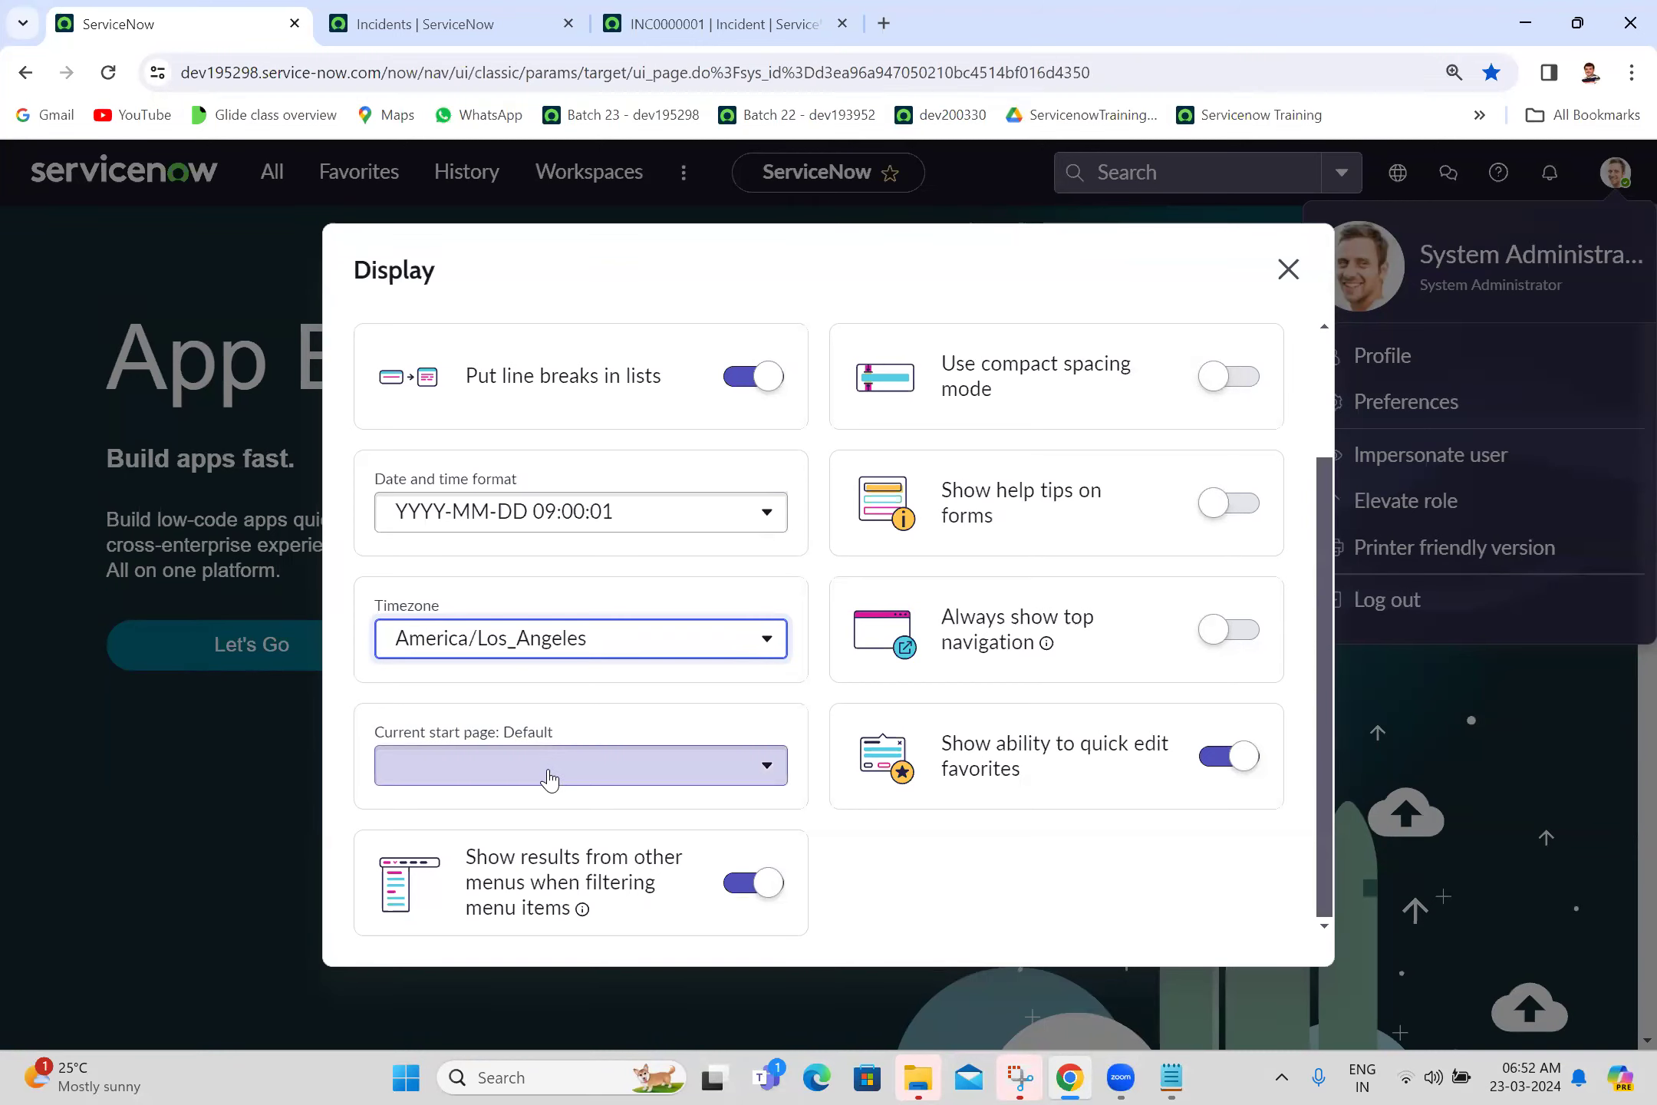
Step: Close the display preferences and load the instance's base address without the page path
click(1286, 272)
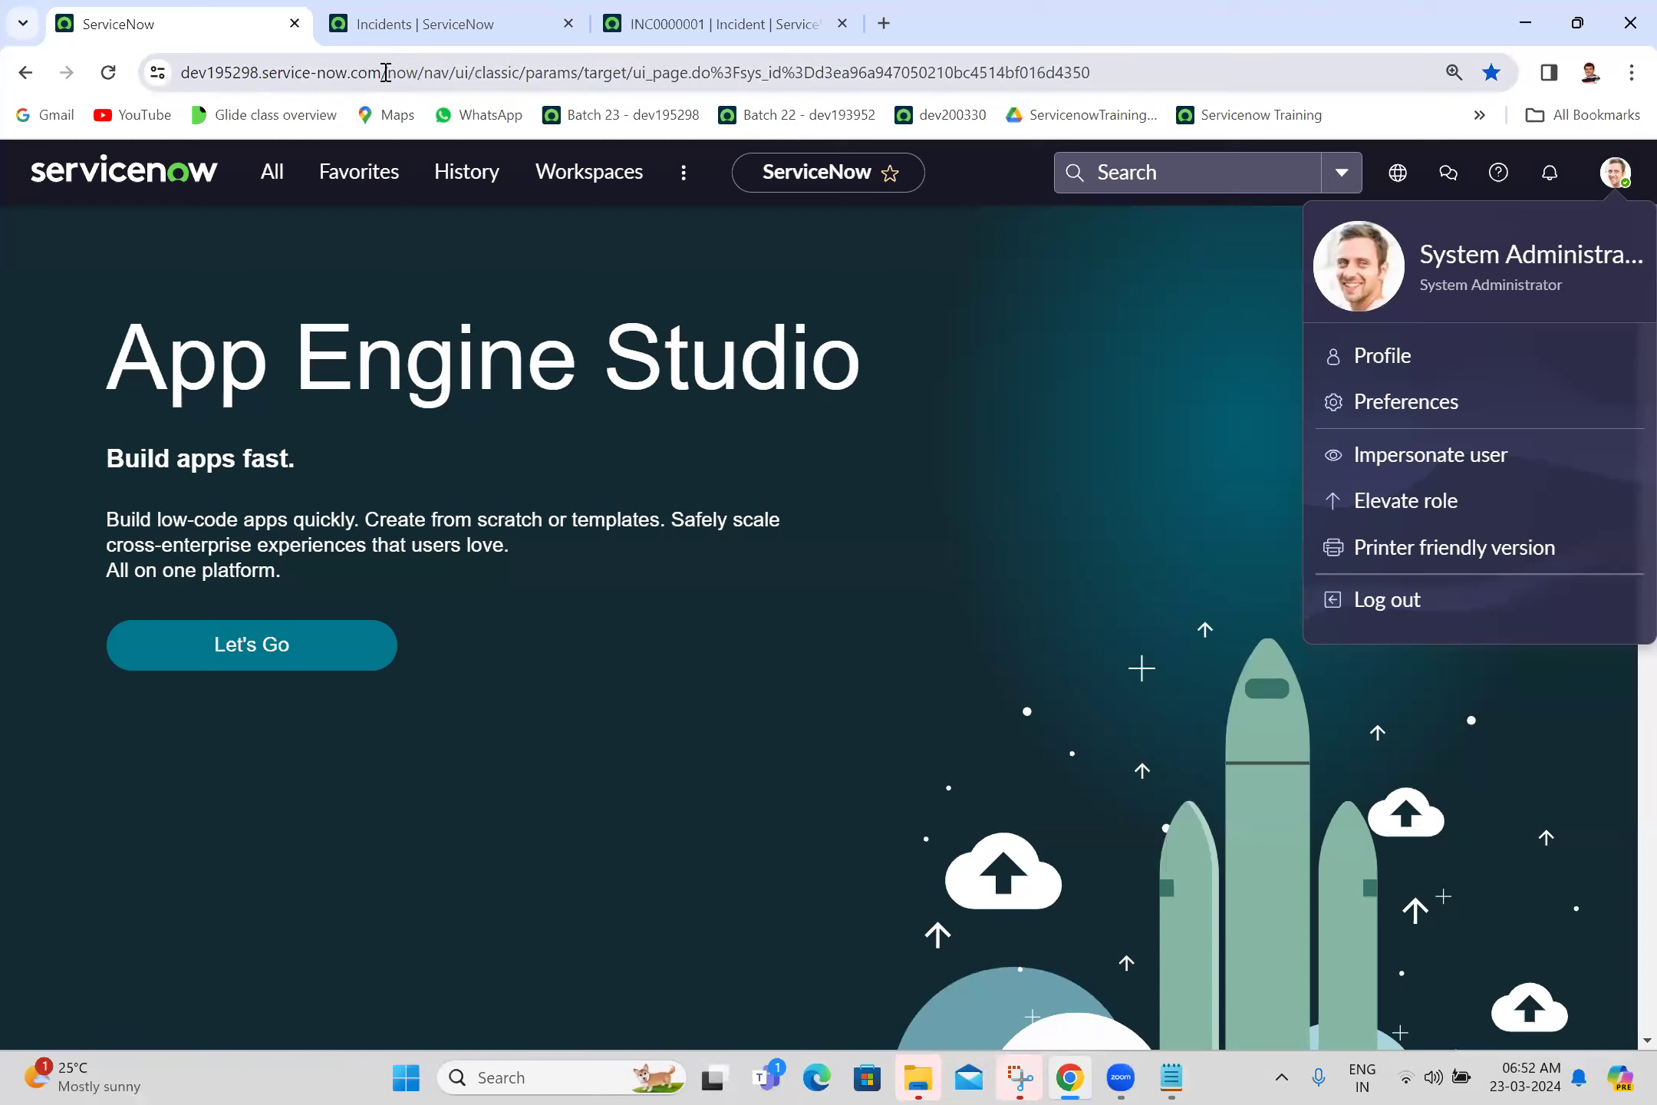
drag(382, 72, 1161, 92)
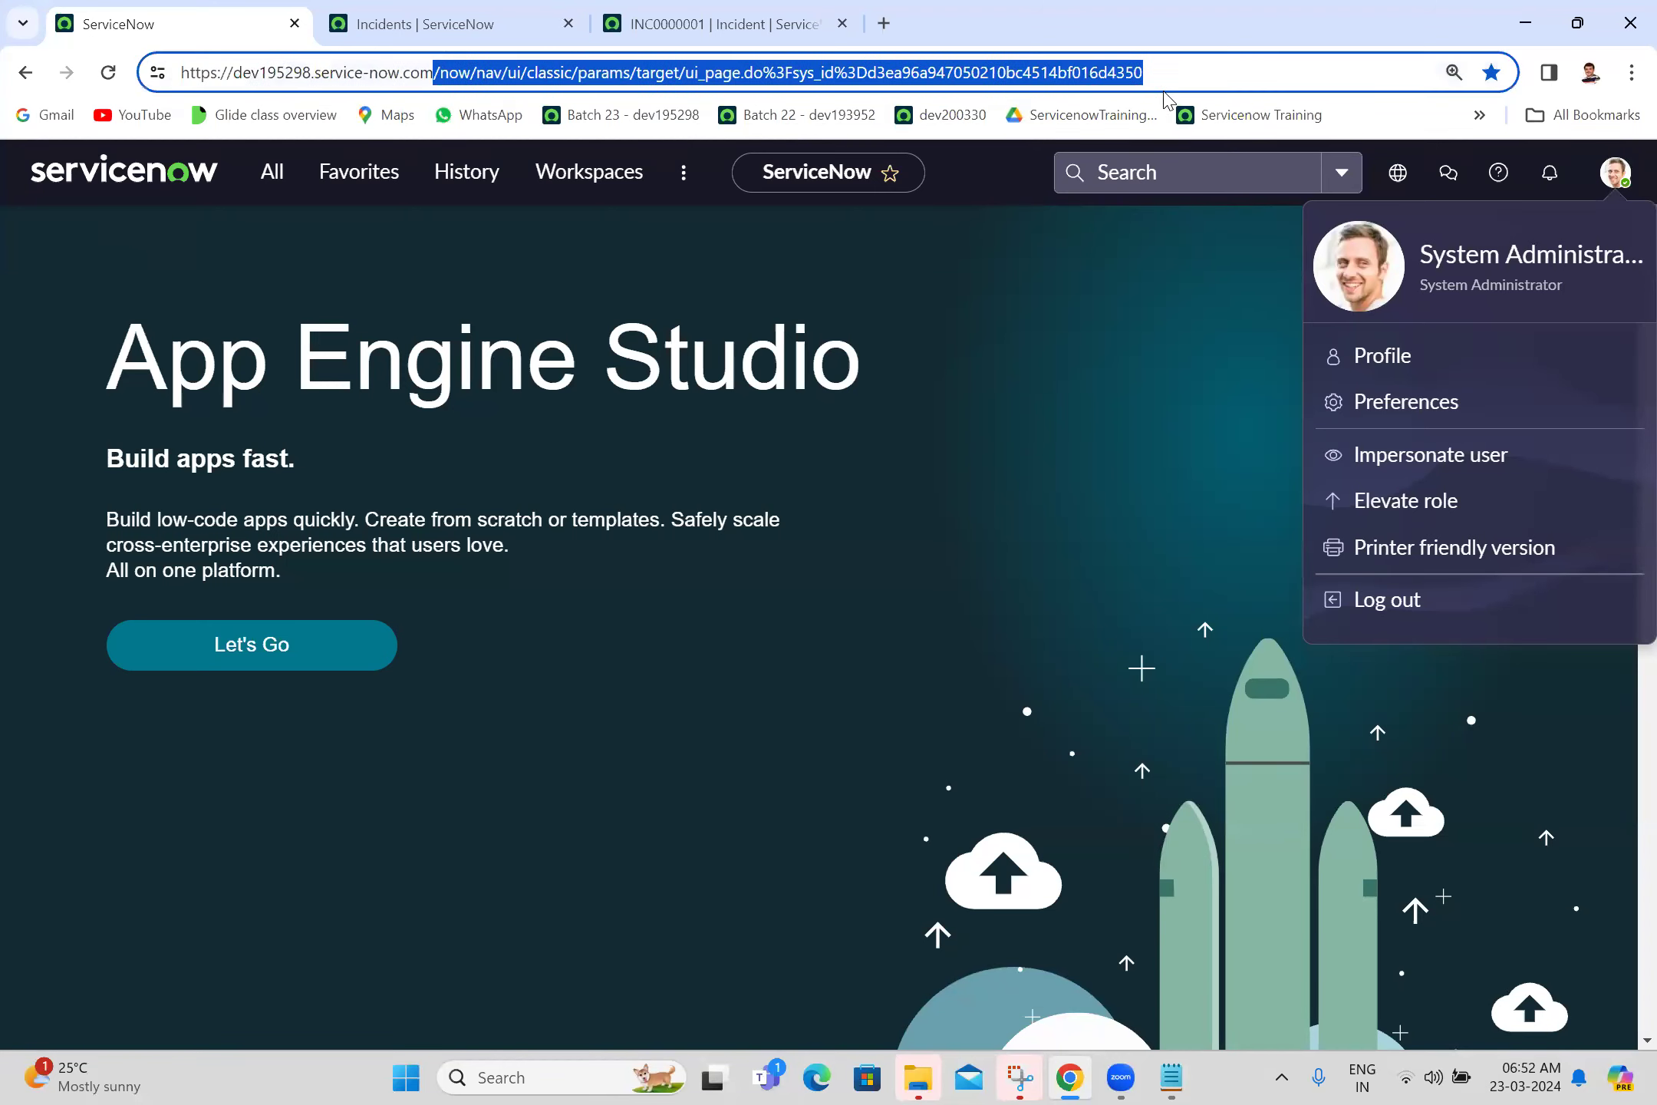
key(BackSpace)
key(Return)
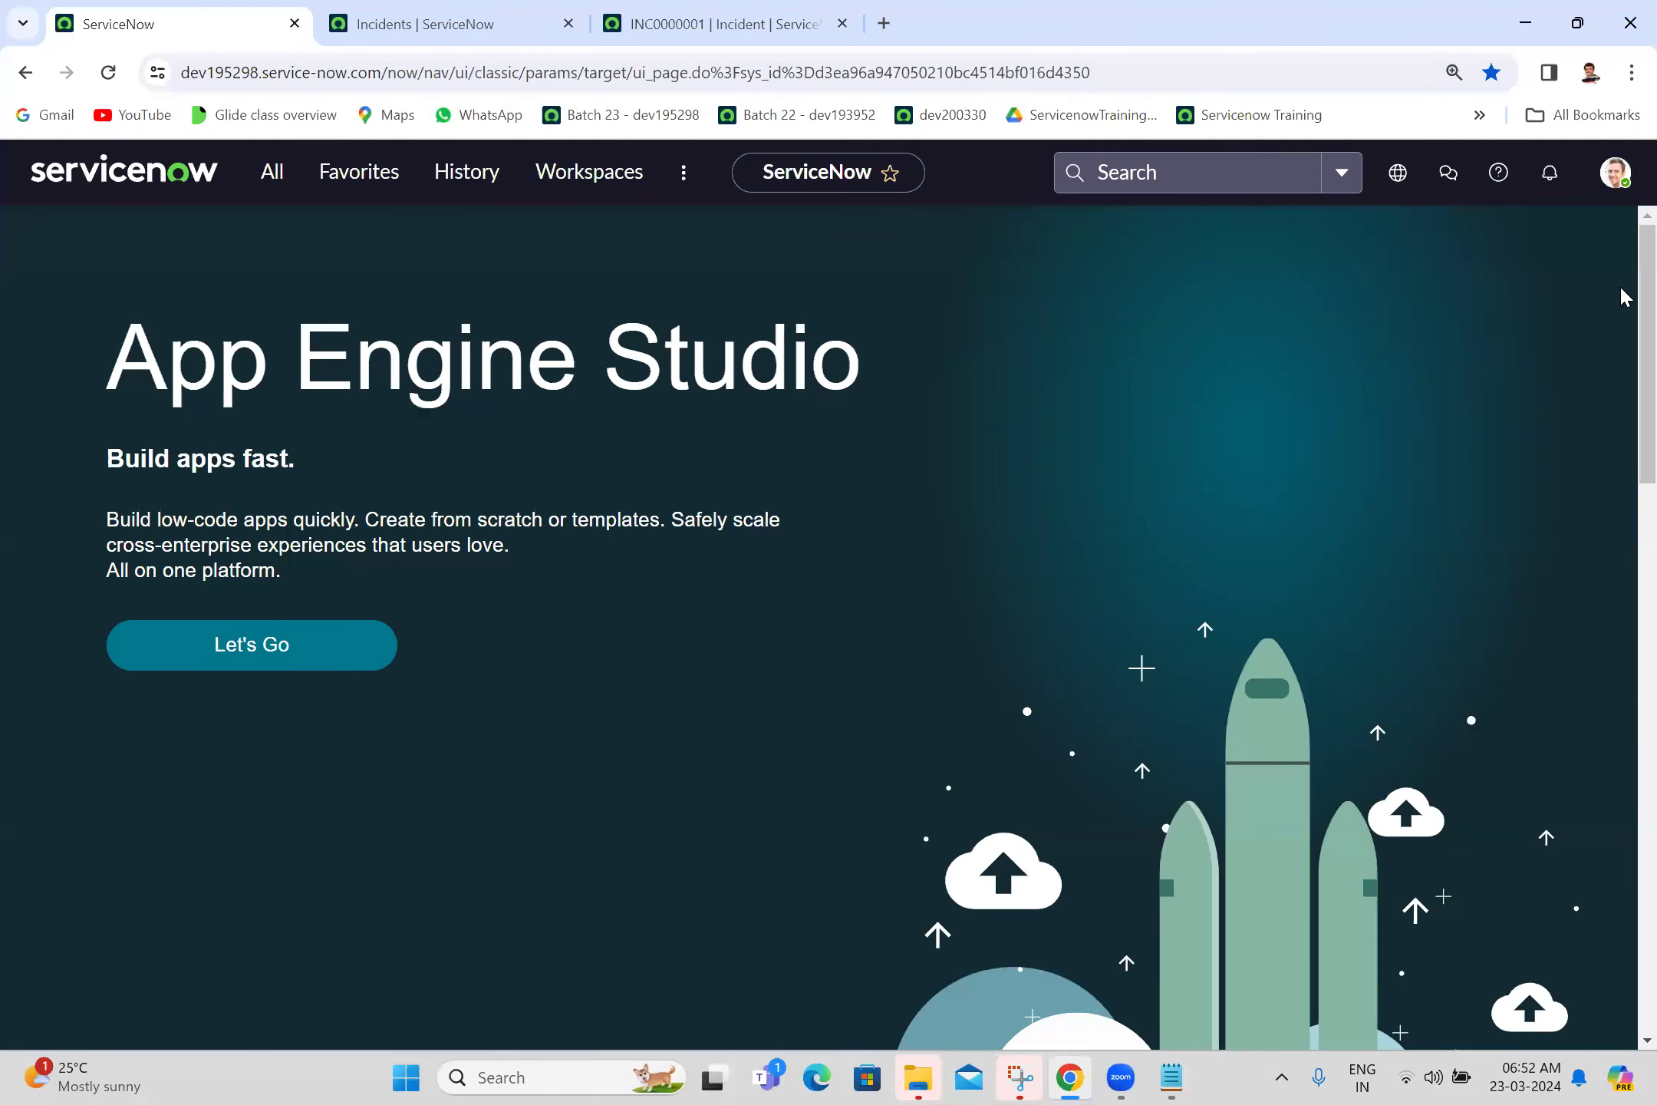
Step: Set the start page to Dashboards in the display preferences and close them
click(1615, 173)
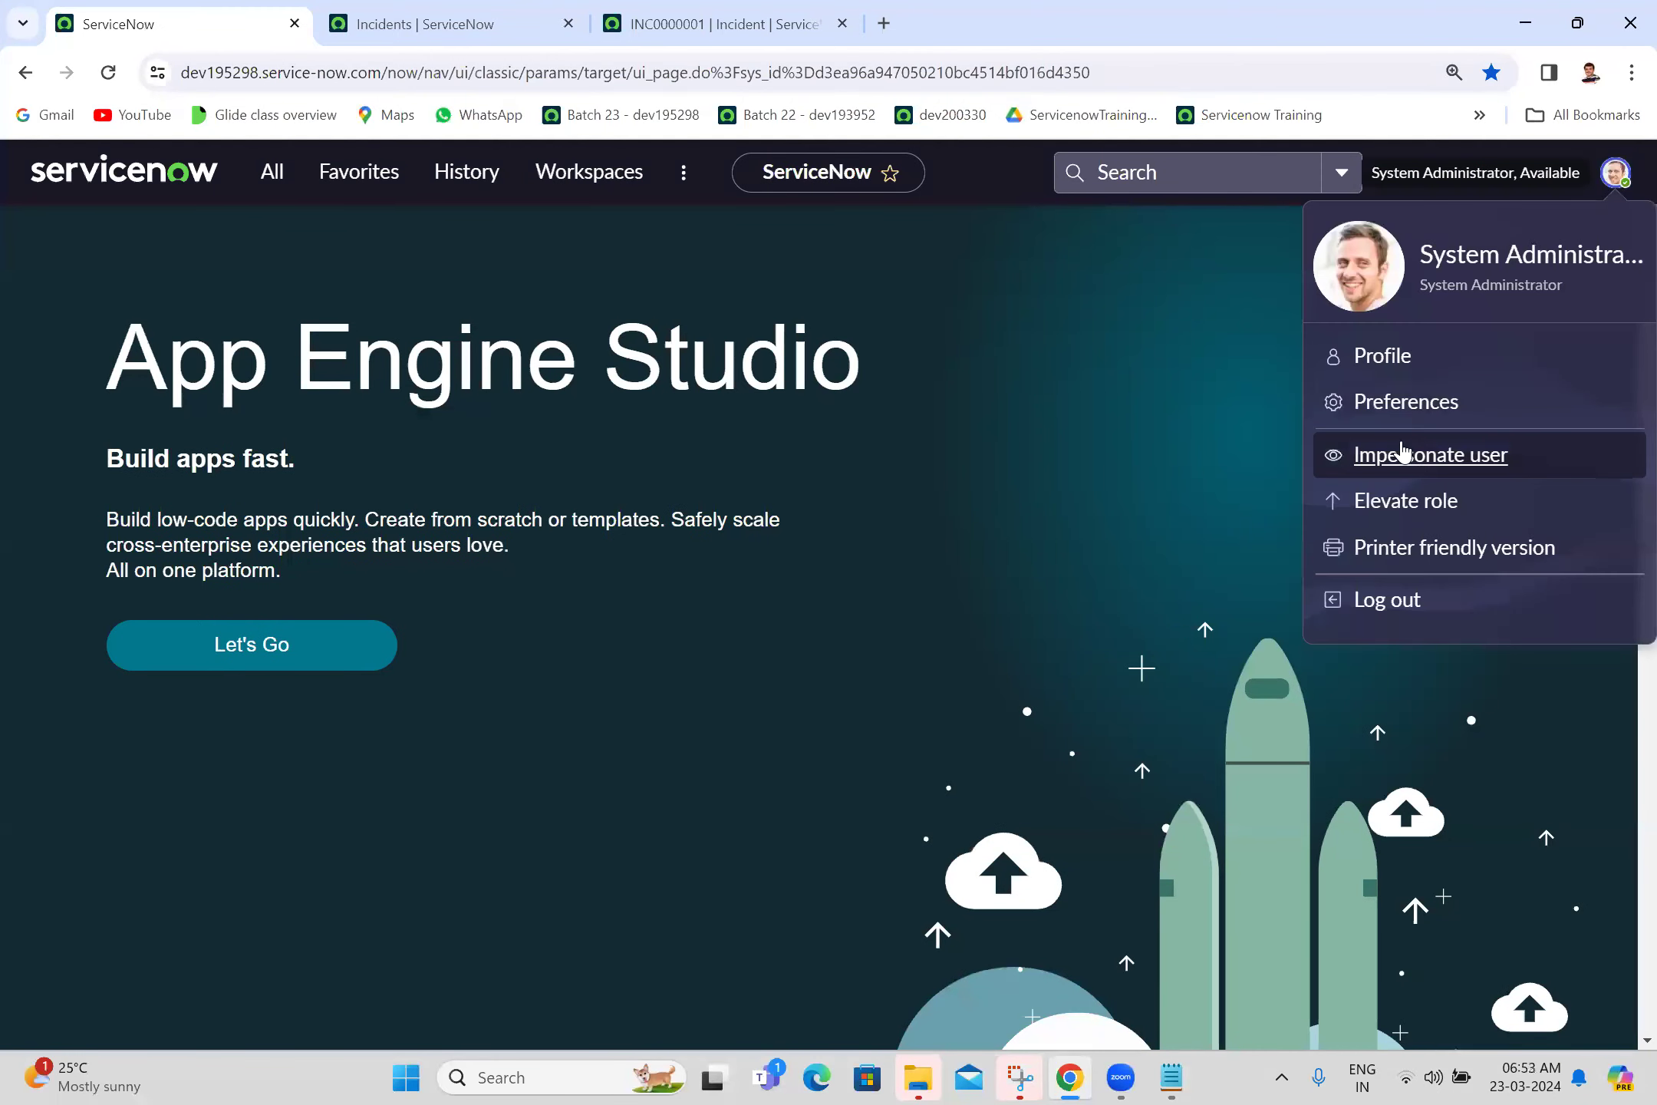
click(1392, 405)
click(459, 404)
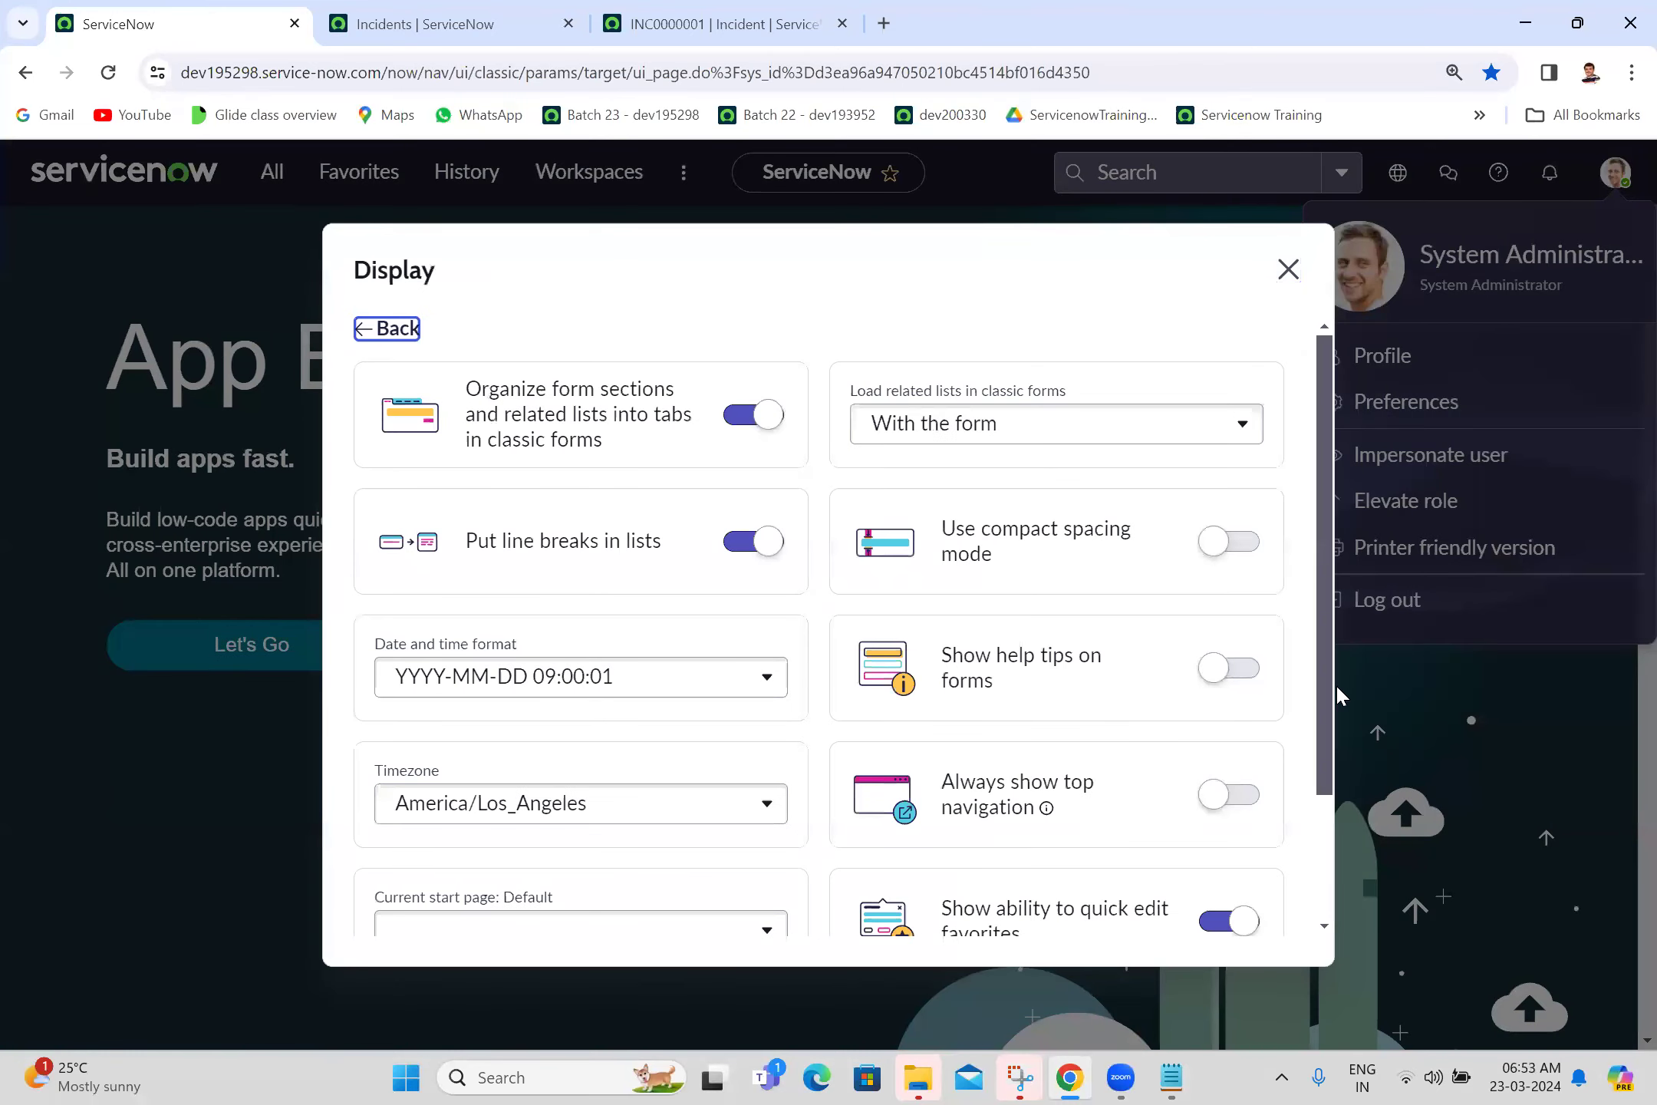
scroll(1331, 696, down, 3)
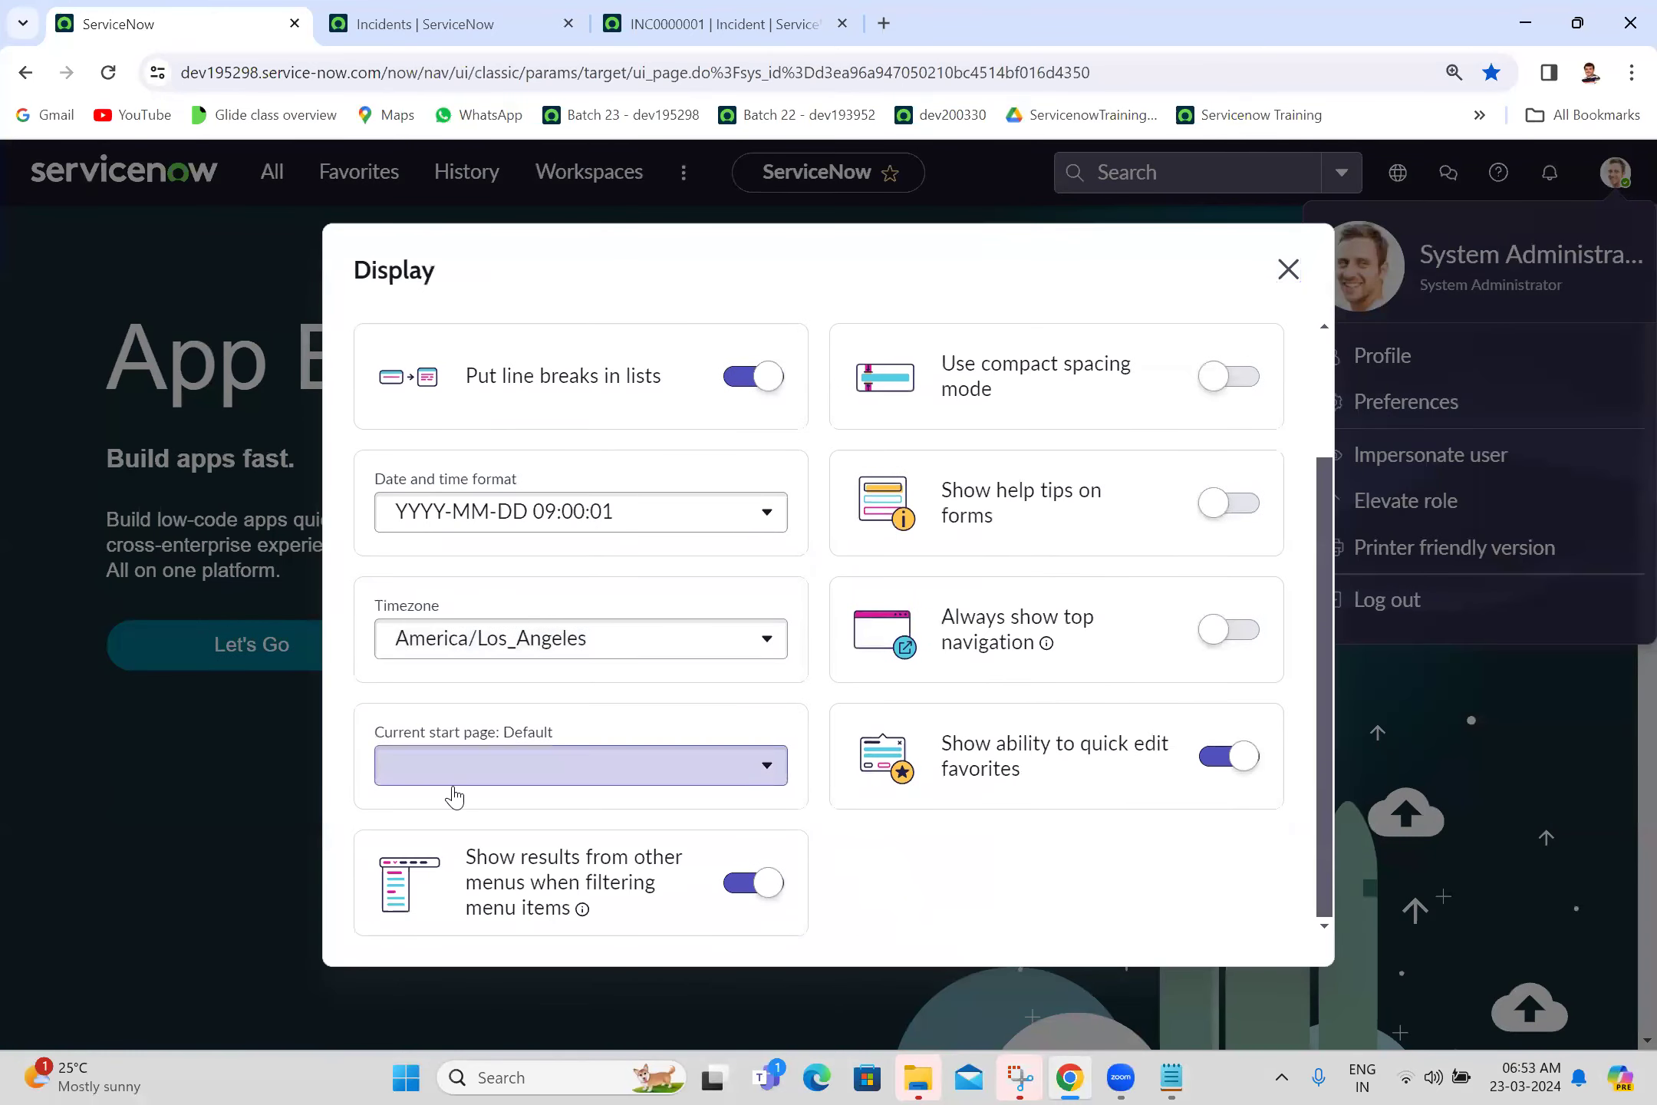
click(503, 771)
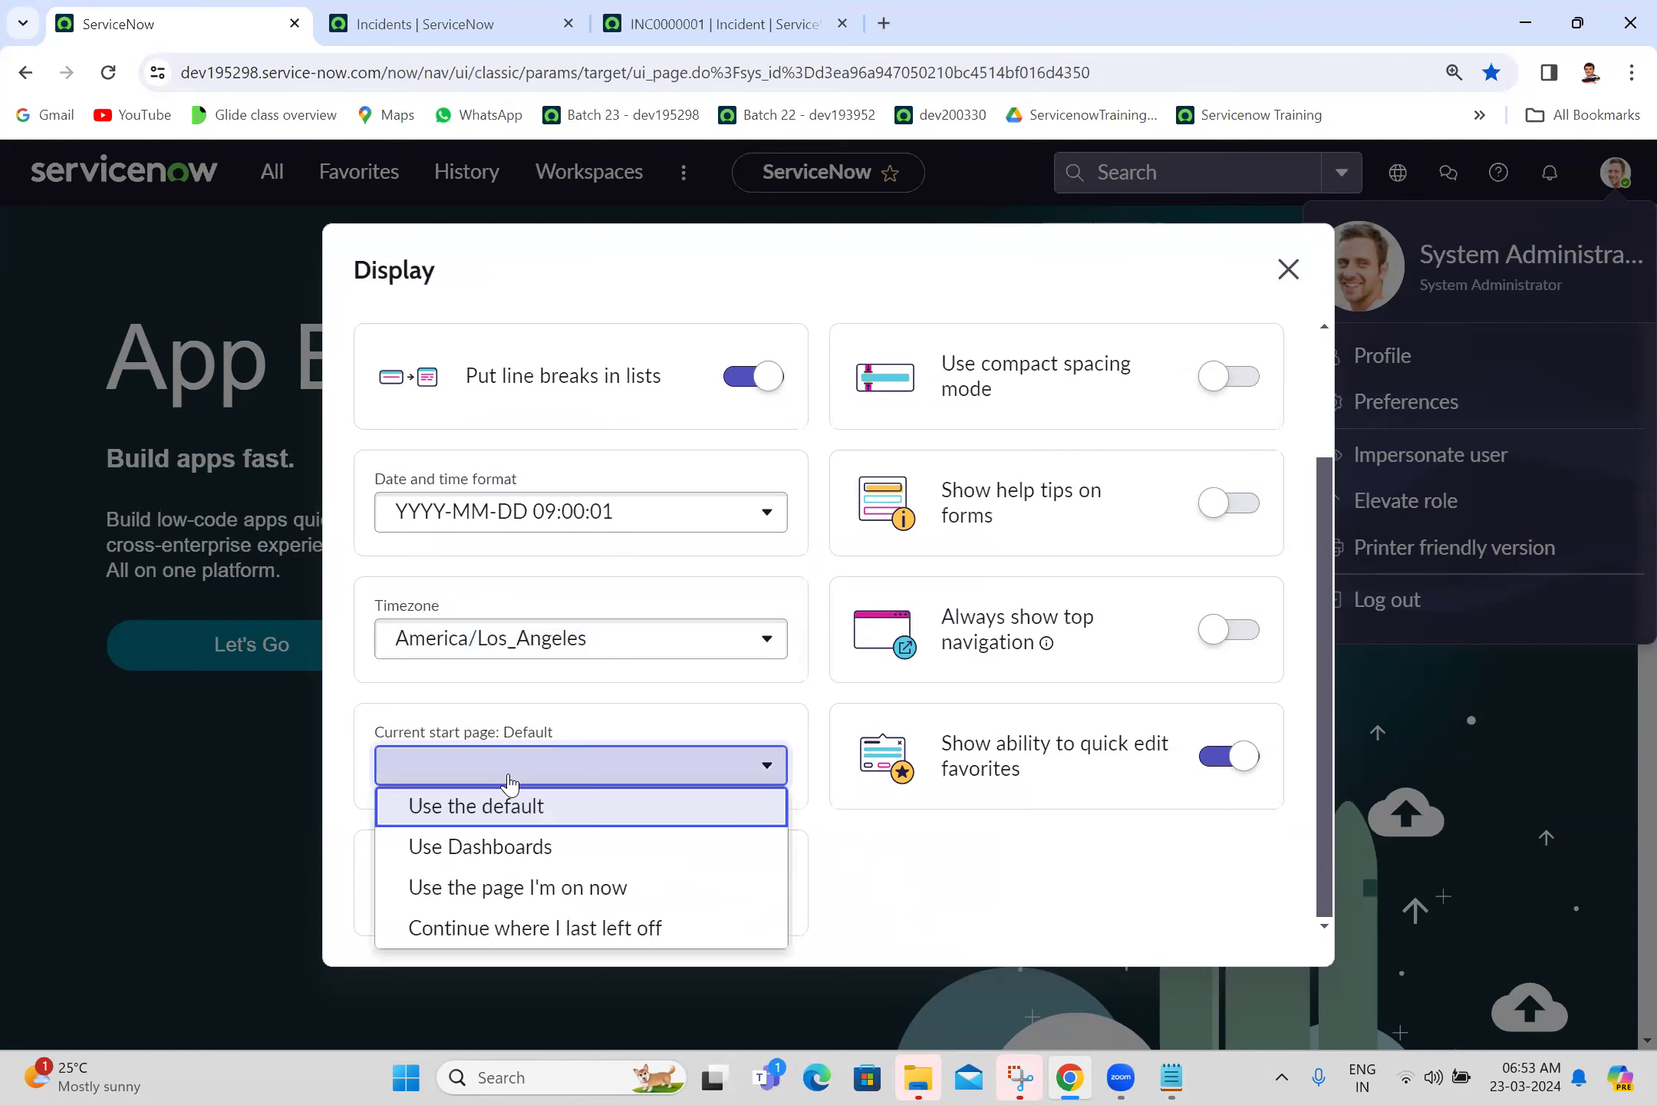
click(491, 848)
click(1287, 268)
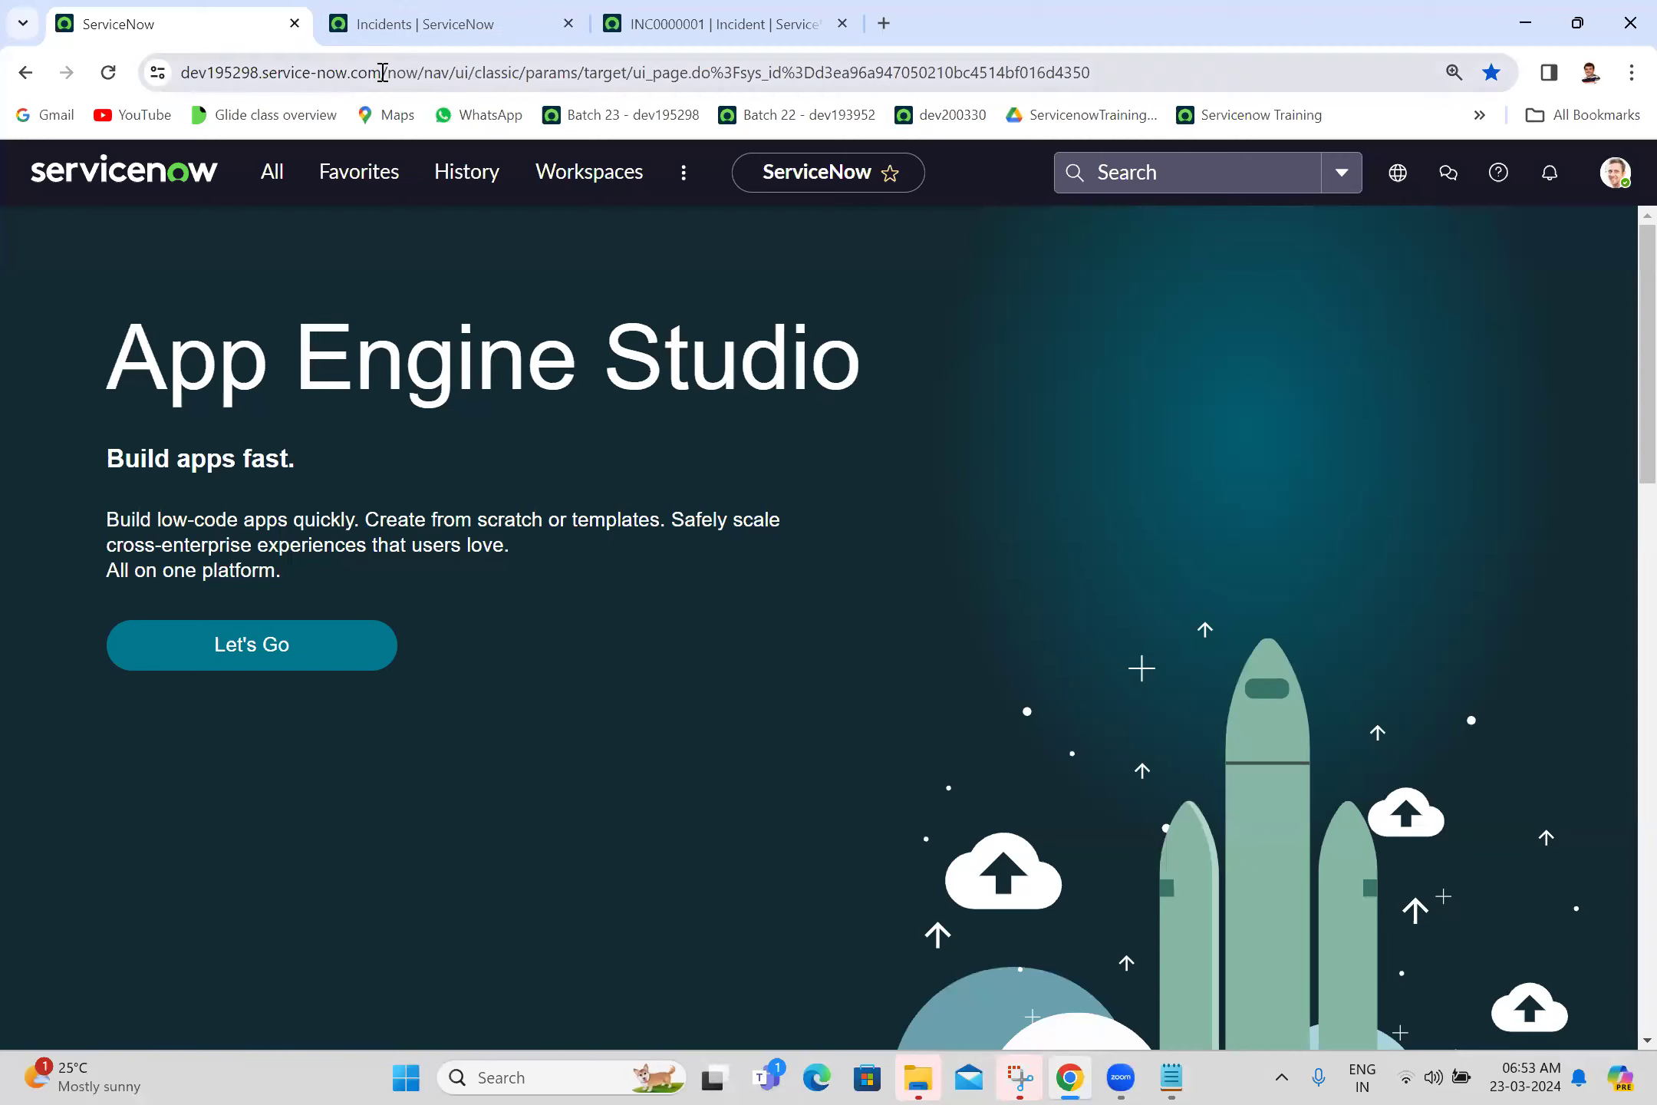
Step: Load the instance's base address without the page path to check which start page opens
drag(383, 72, 1354, 71)
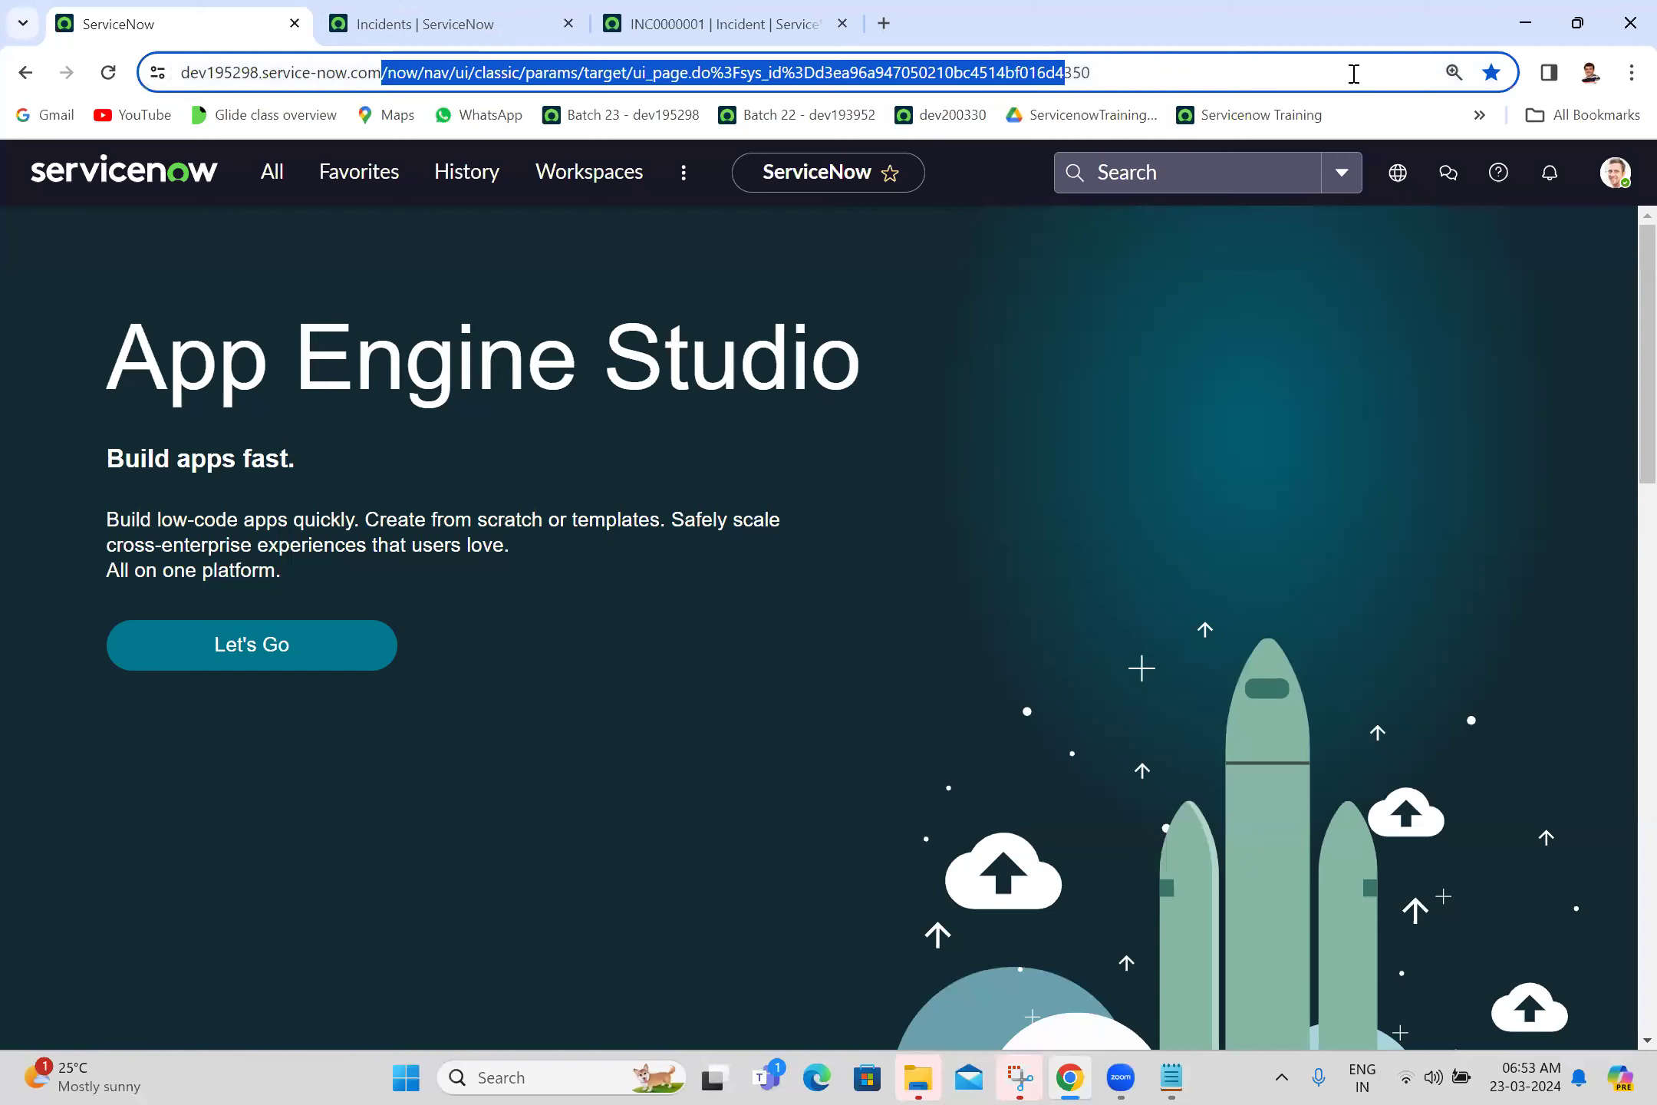
key(BackSpace)
key(Return)
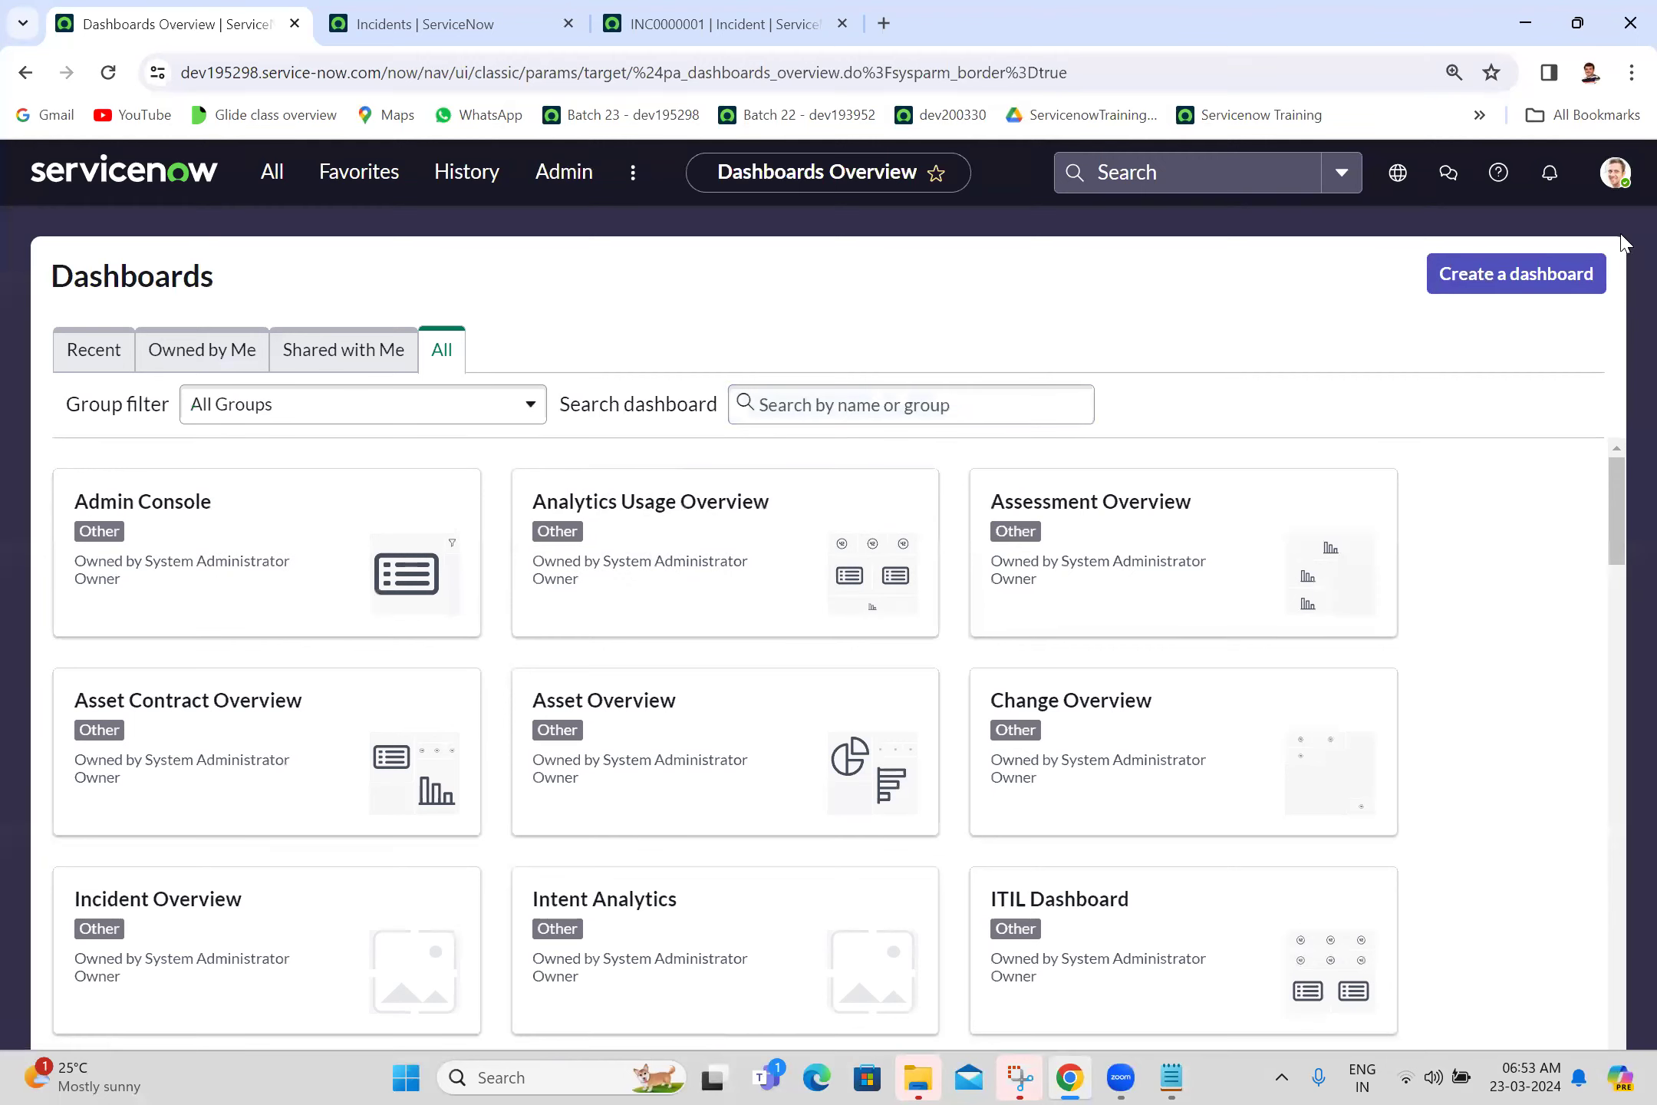
Step: Set the start page to Use the default in the display preferences and close them
click(1617, 182)
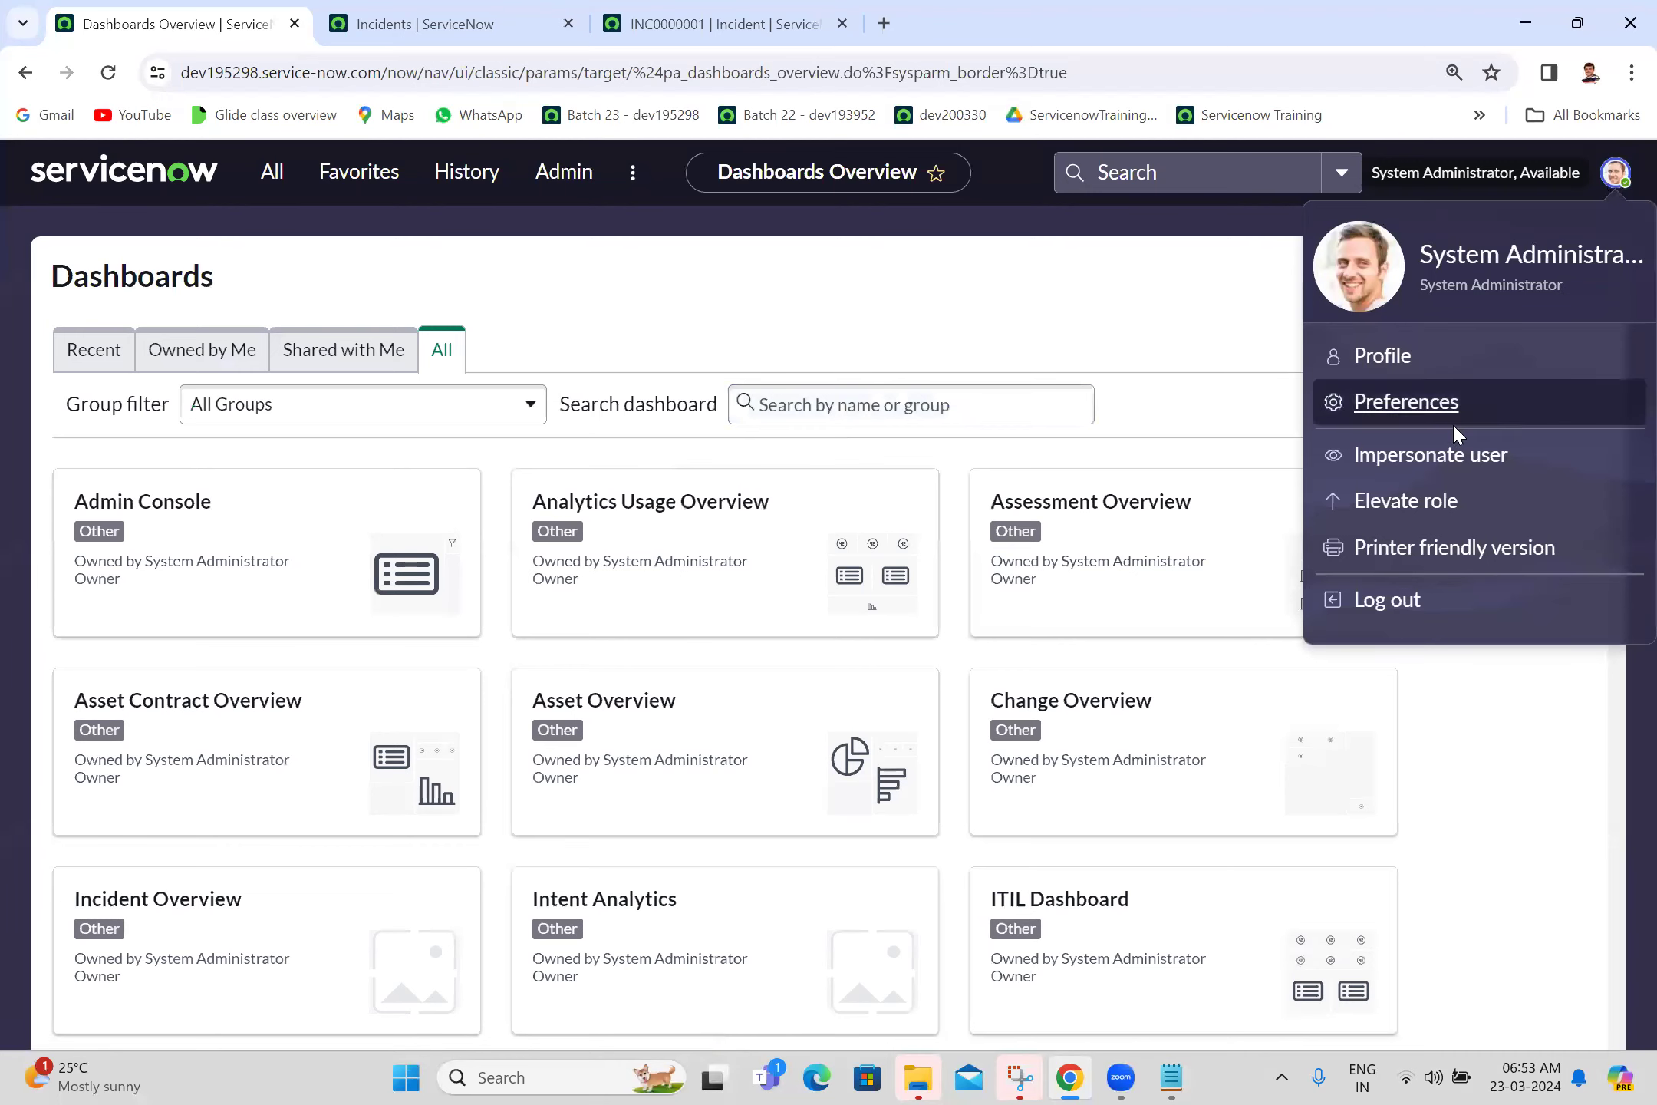
click(1418, 414)
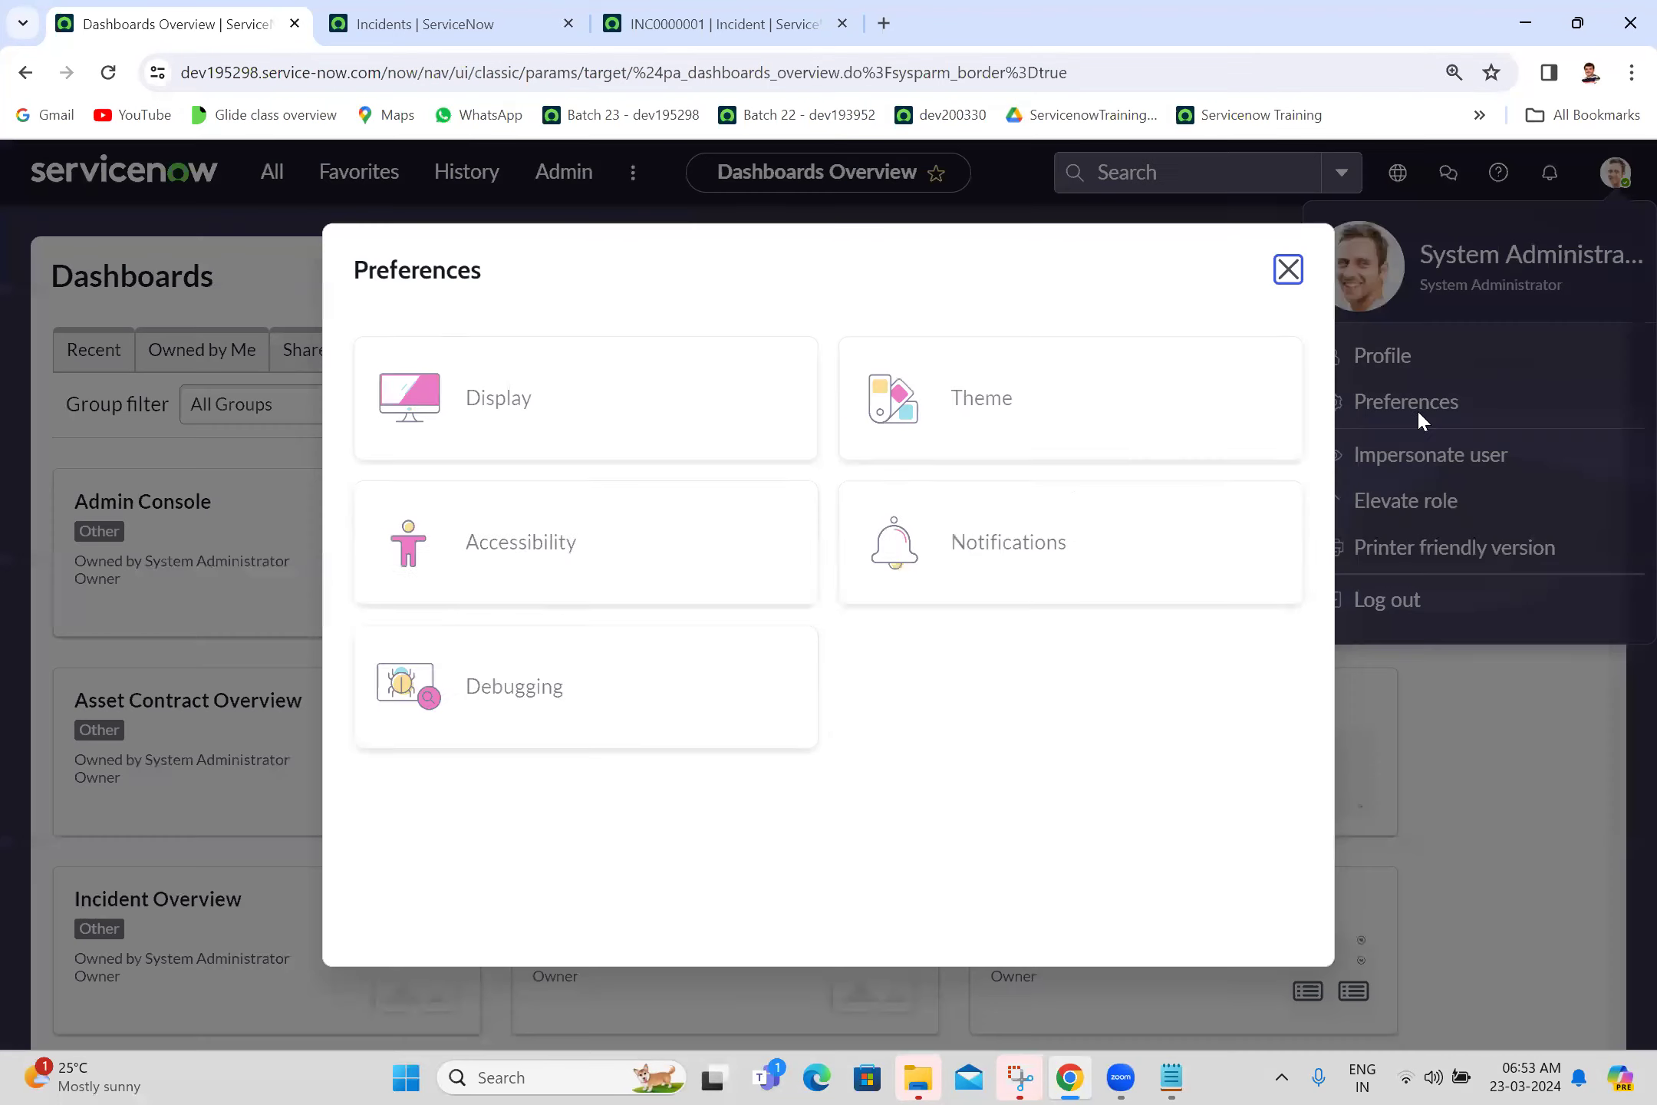
click(596, 423)
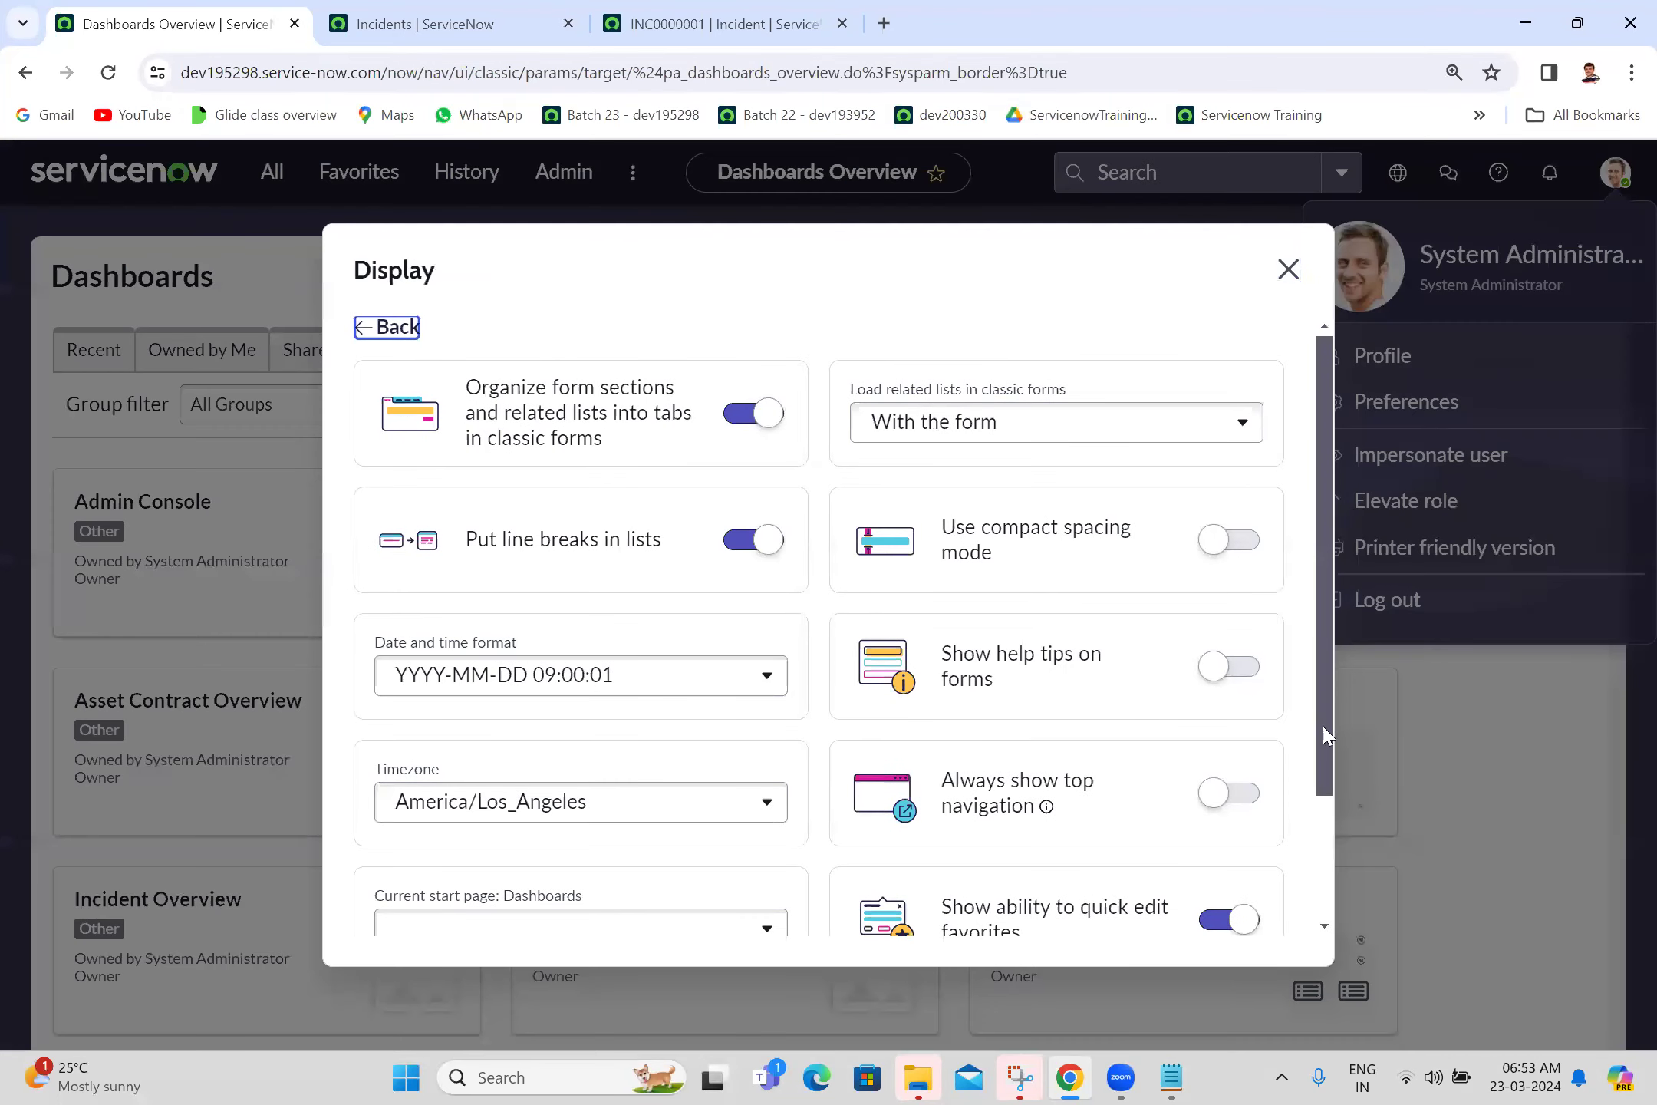
drag(1322, 698, 1329, 851)
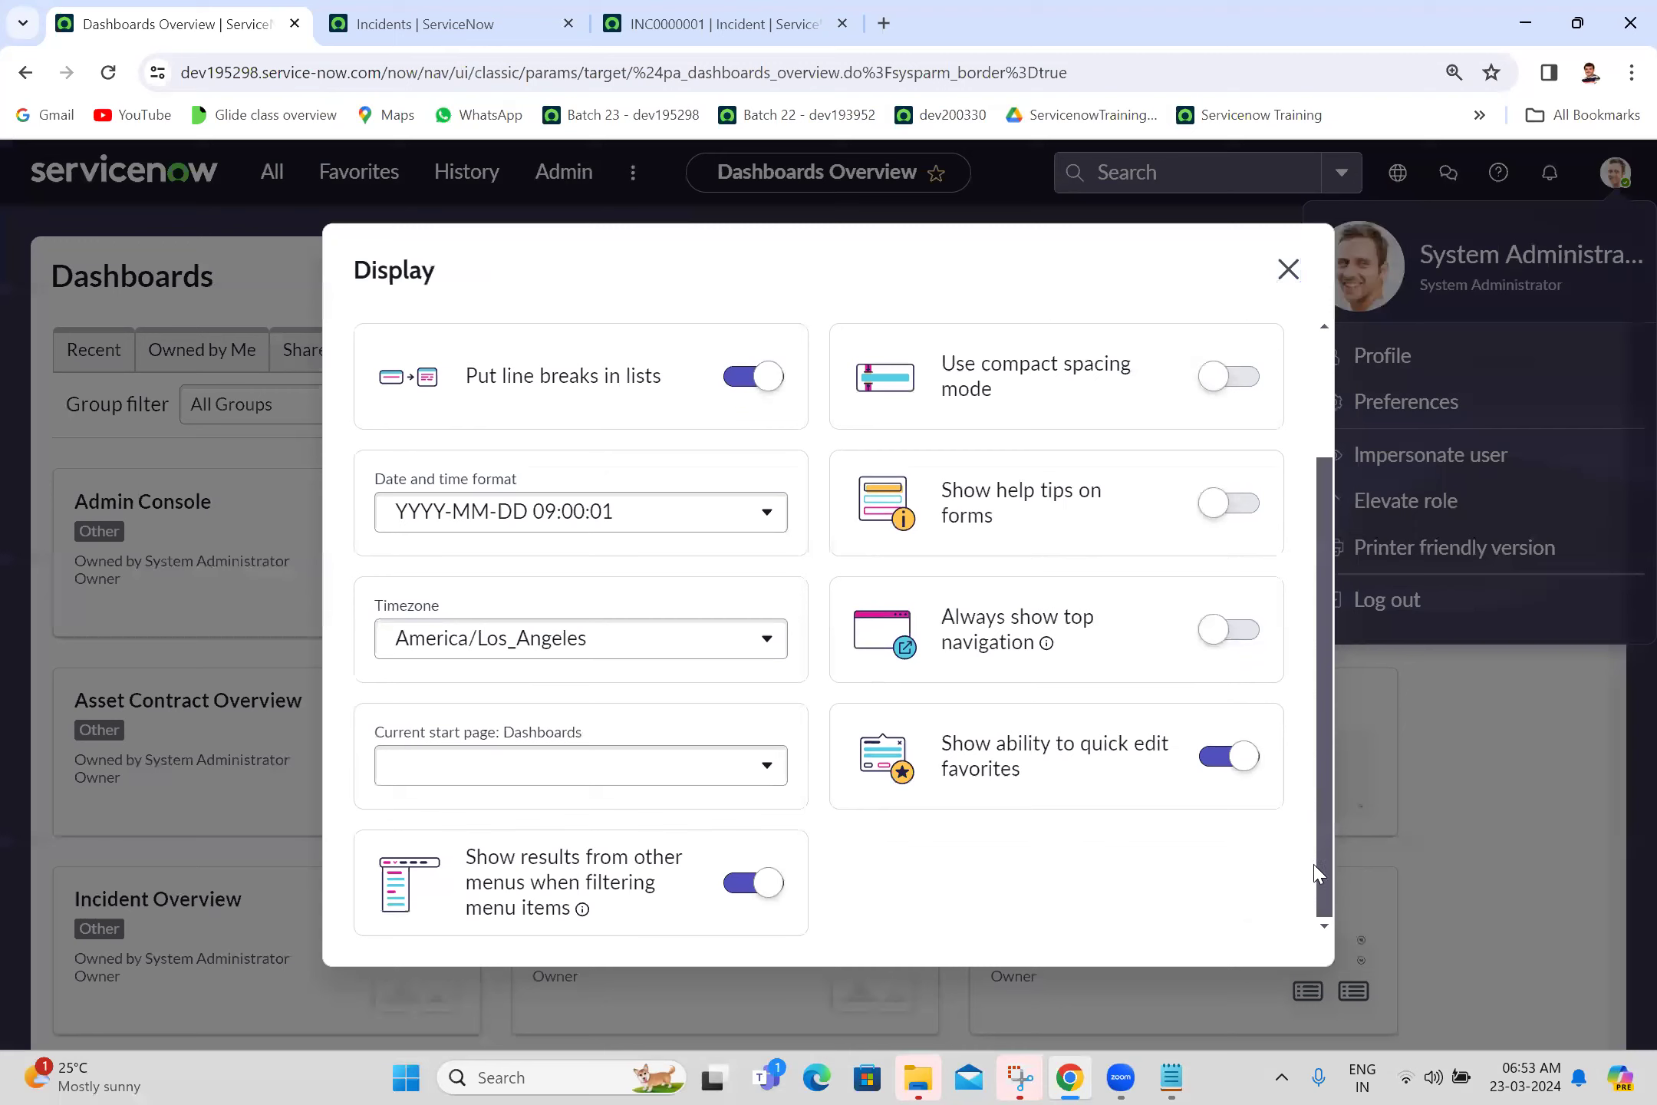
click(624, 770)
click(517, 810)
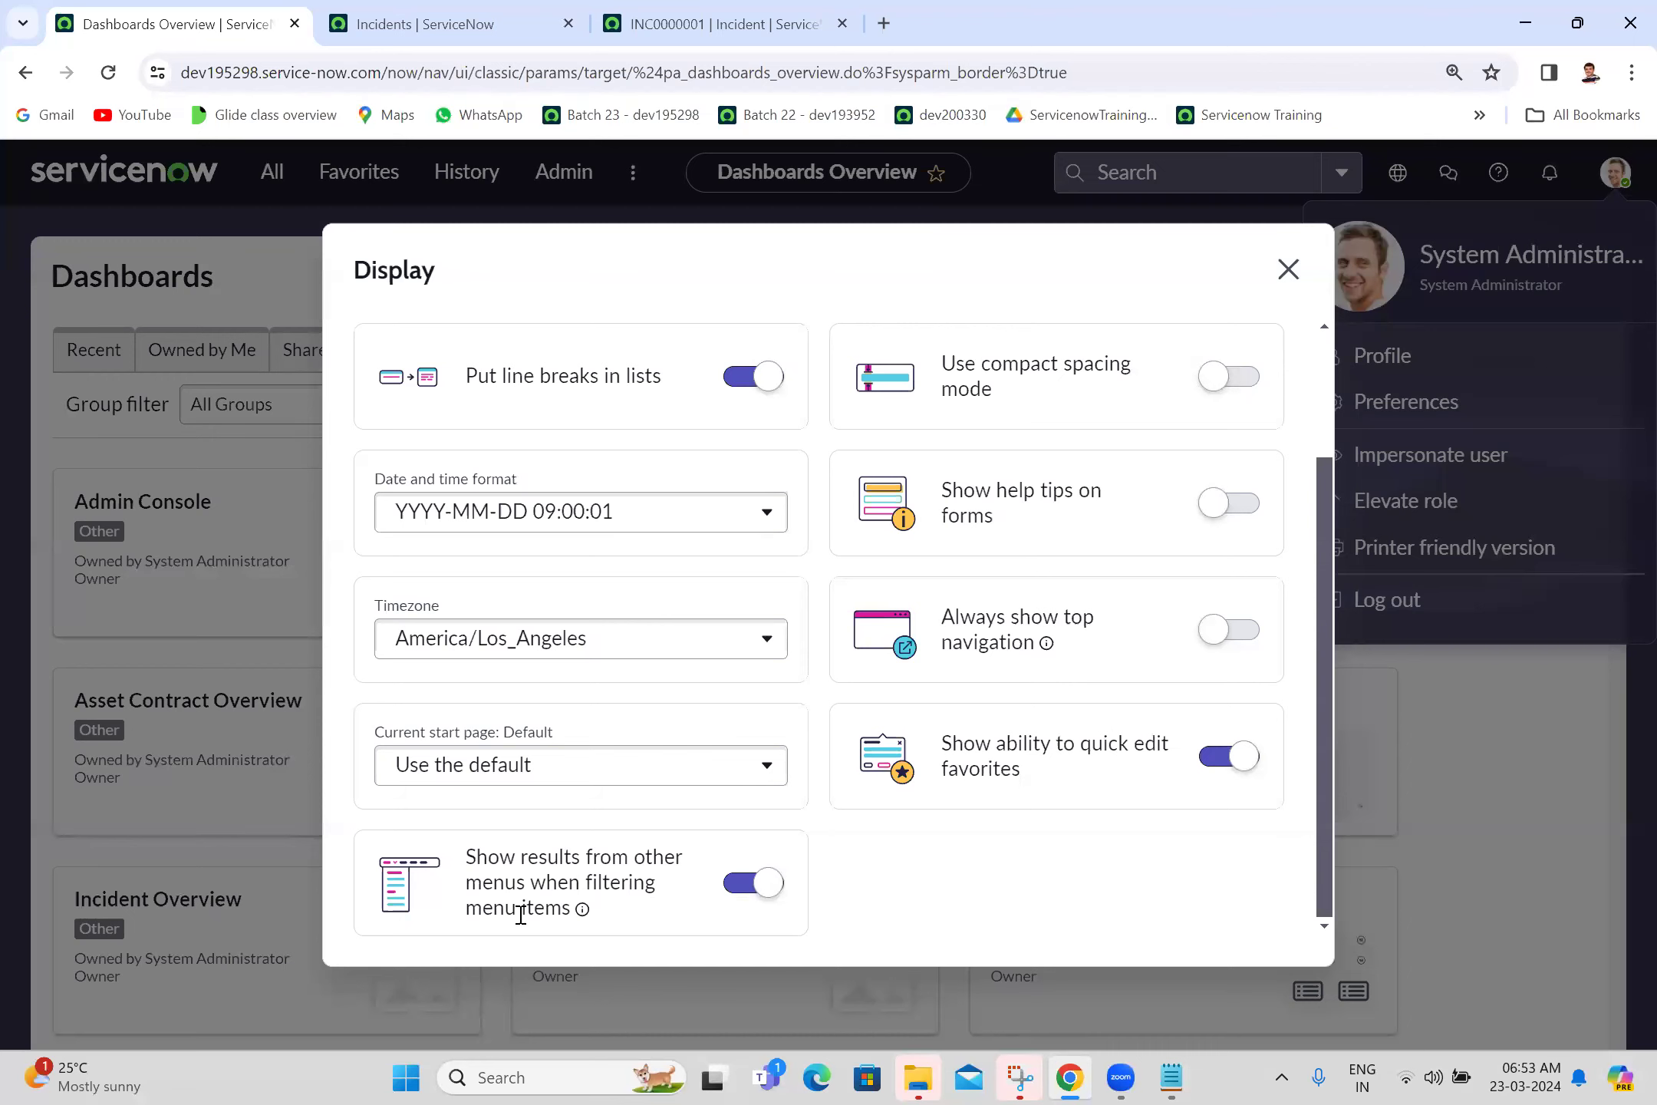
mouse_move(581, 913)
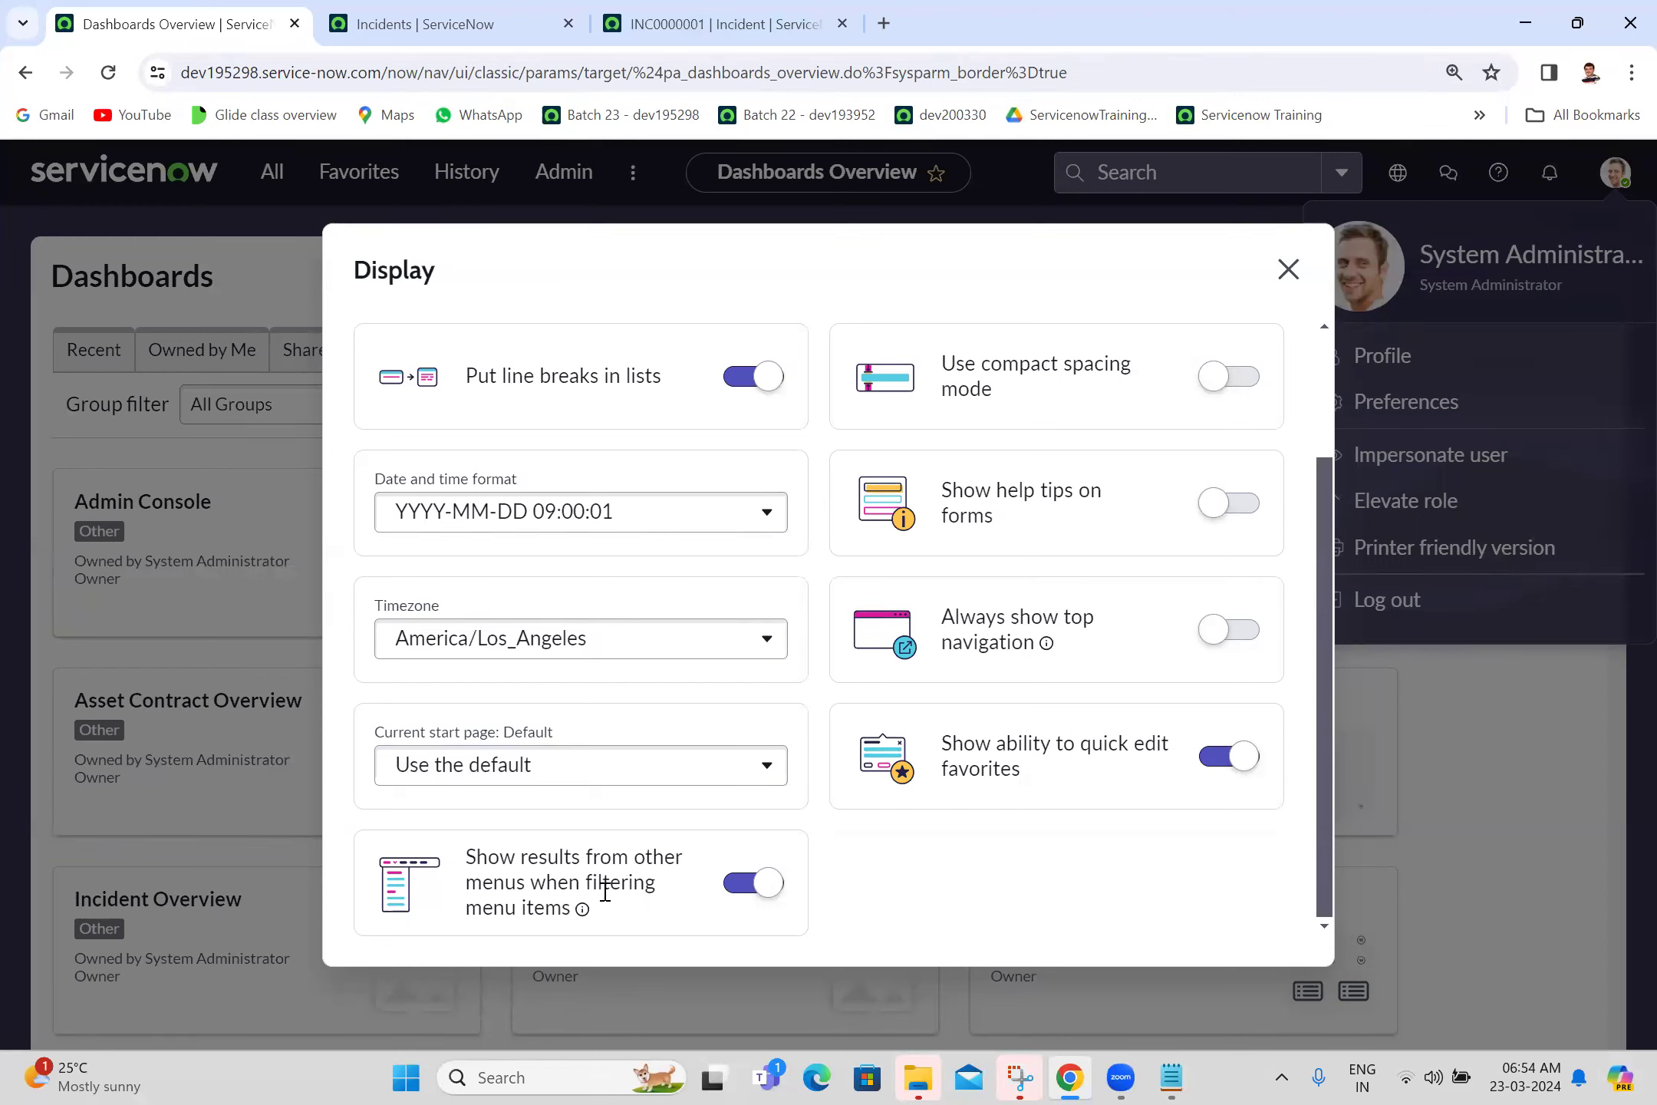
click(438, 11)
click(84, 11)
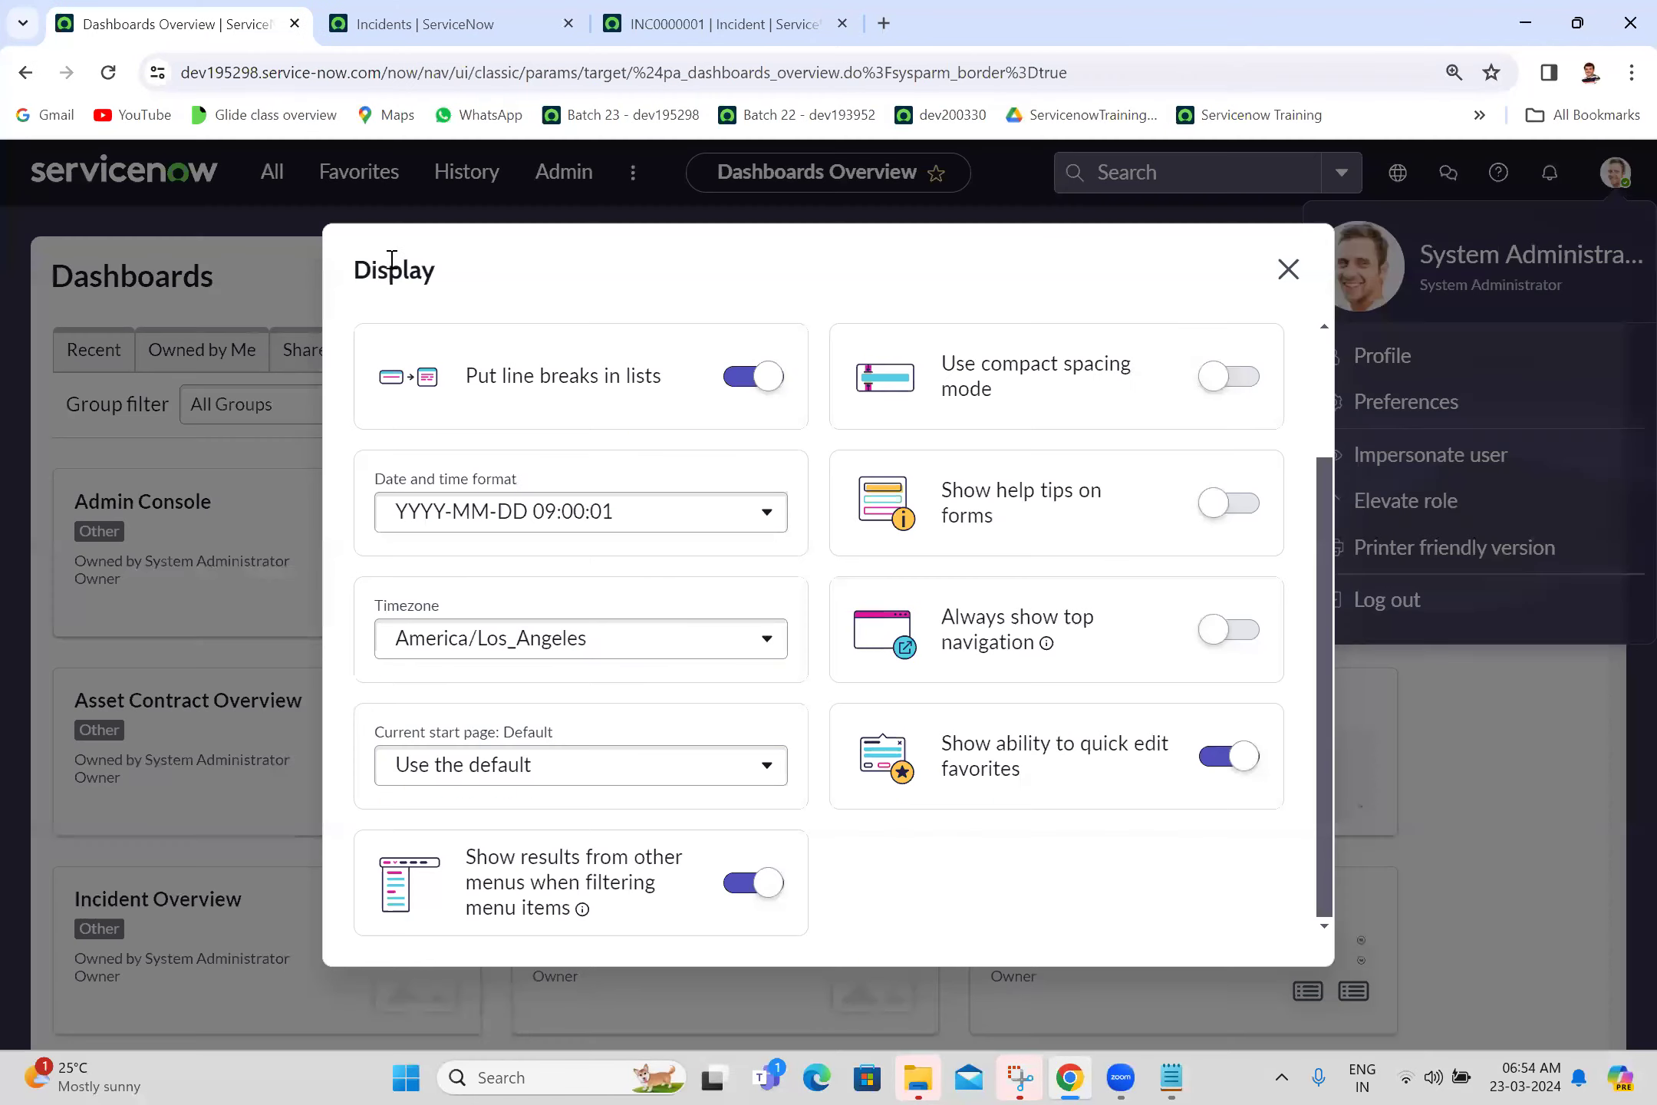
click(1287, 268)
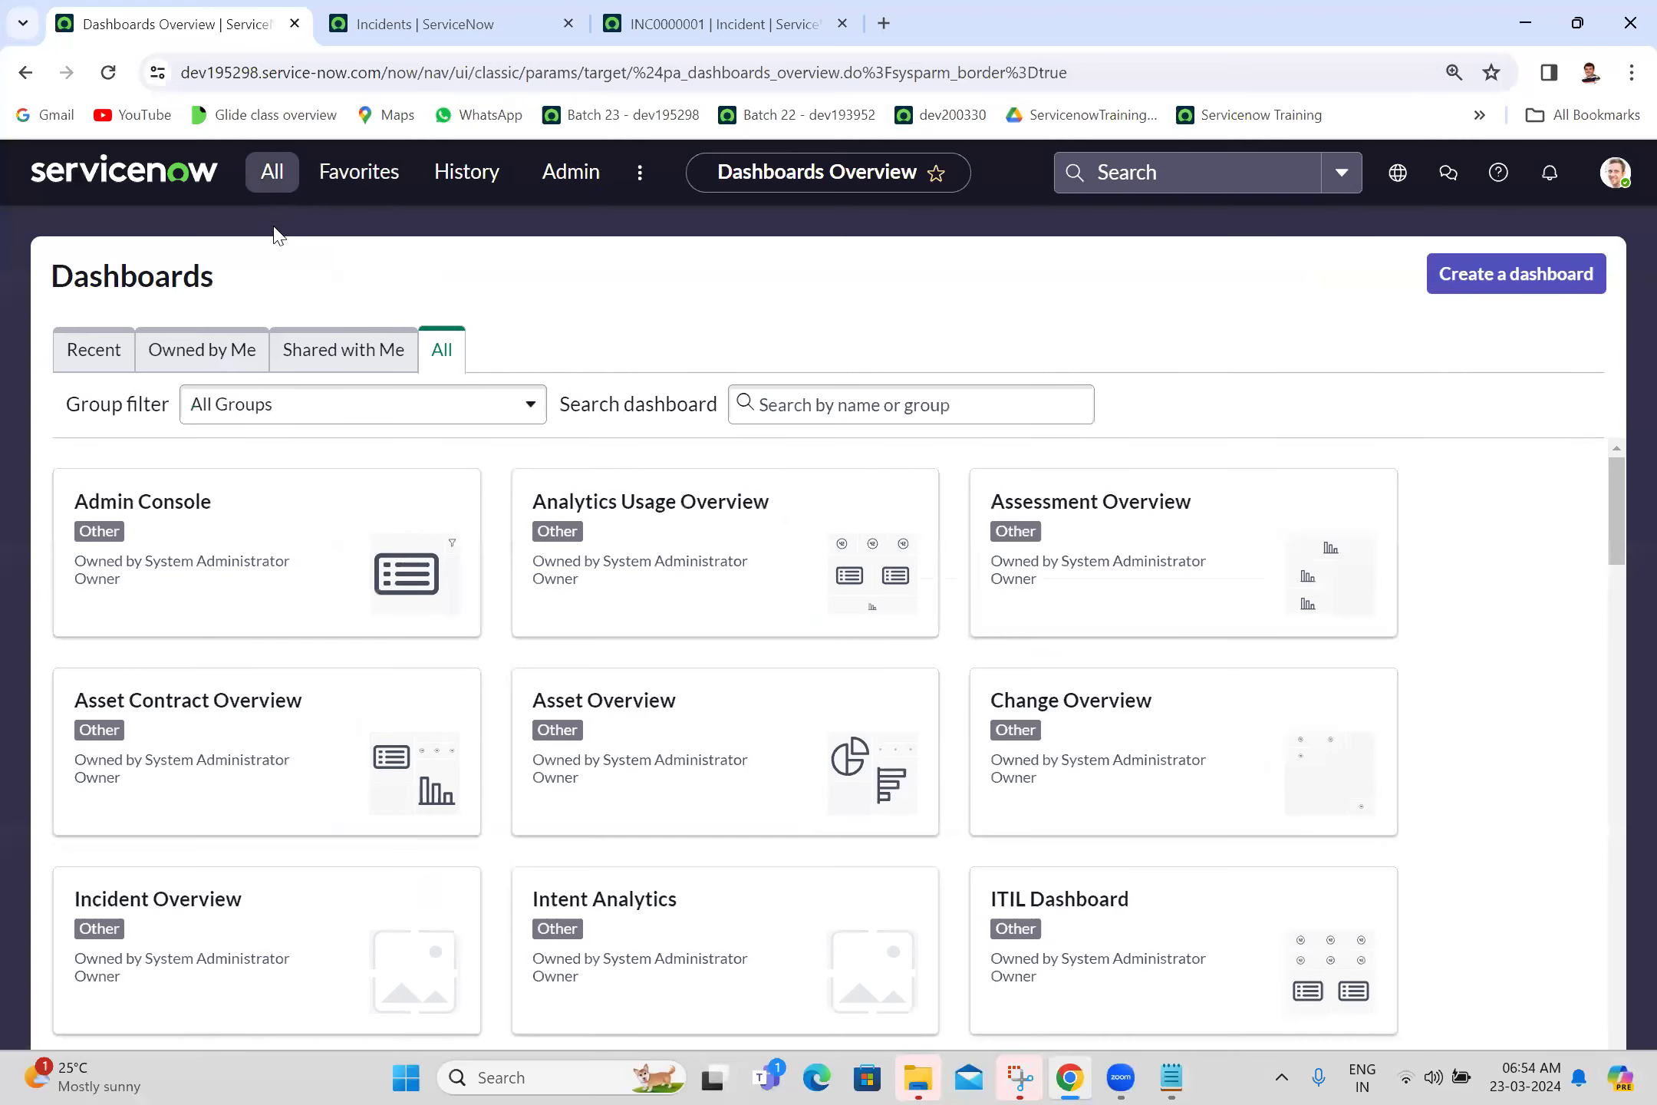
Step: Filter the full application navigator for "incident" and examine the matching favorites and modules
click(273, 170)
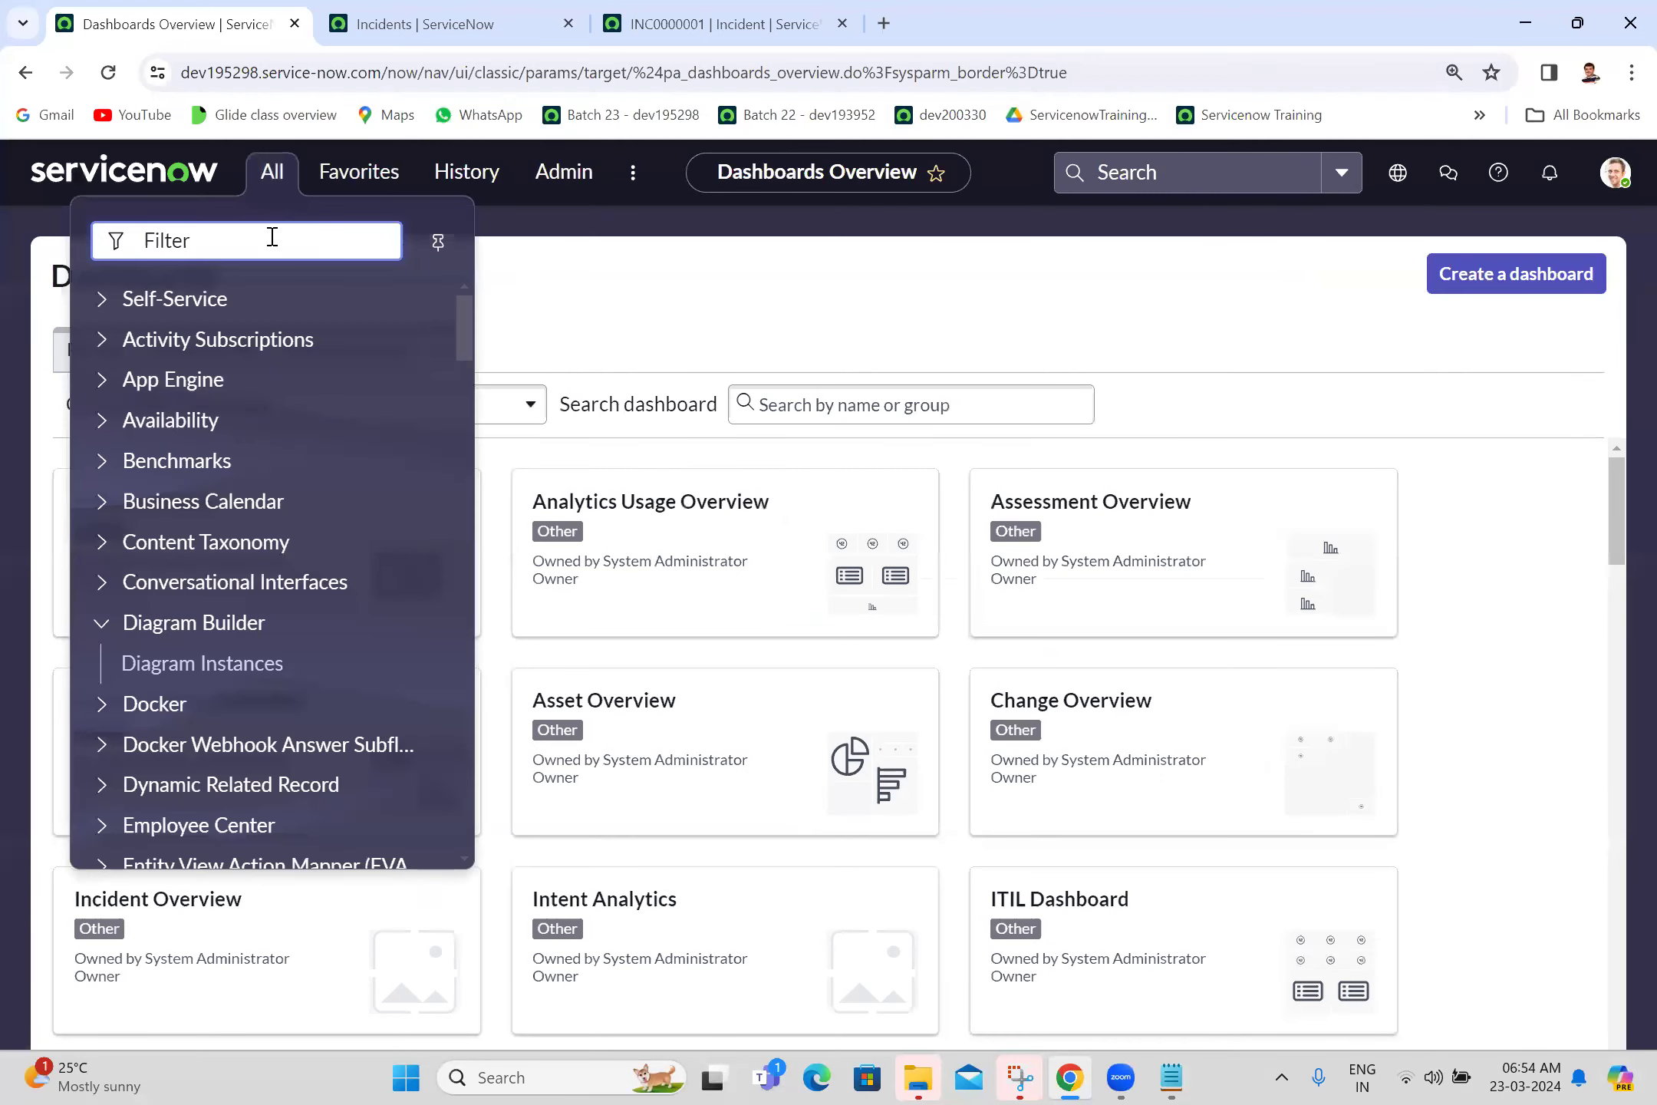
text(inm)
text(cide)
key(BackSpace)
key(BackSpace)
key(BackSpace)
key(BackSpace)
key(BackSpace)
text(ncid)
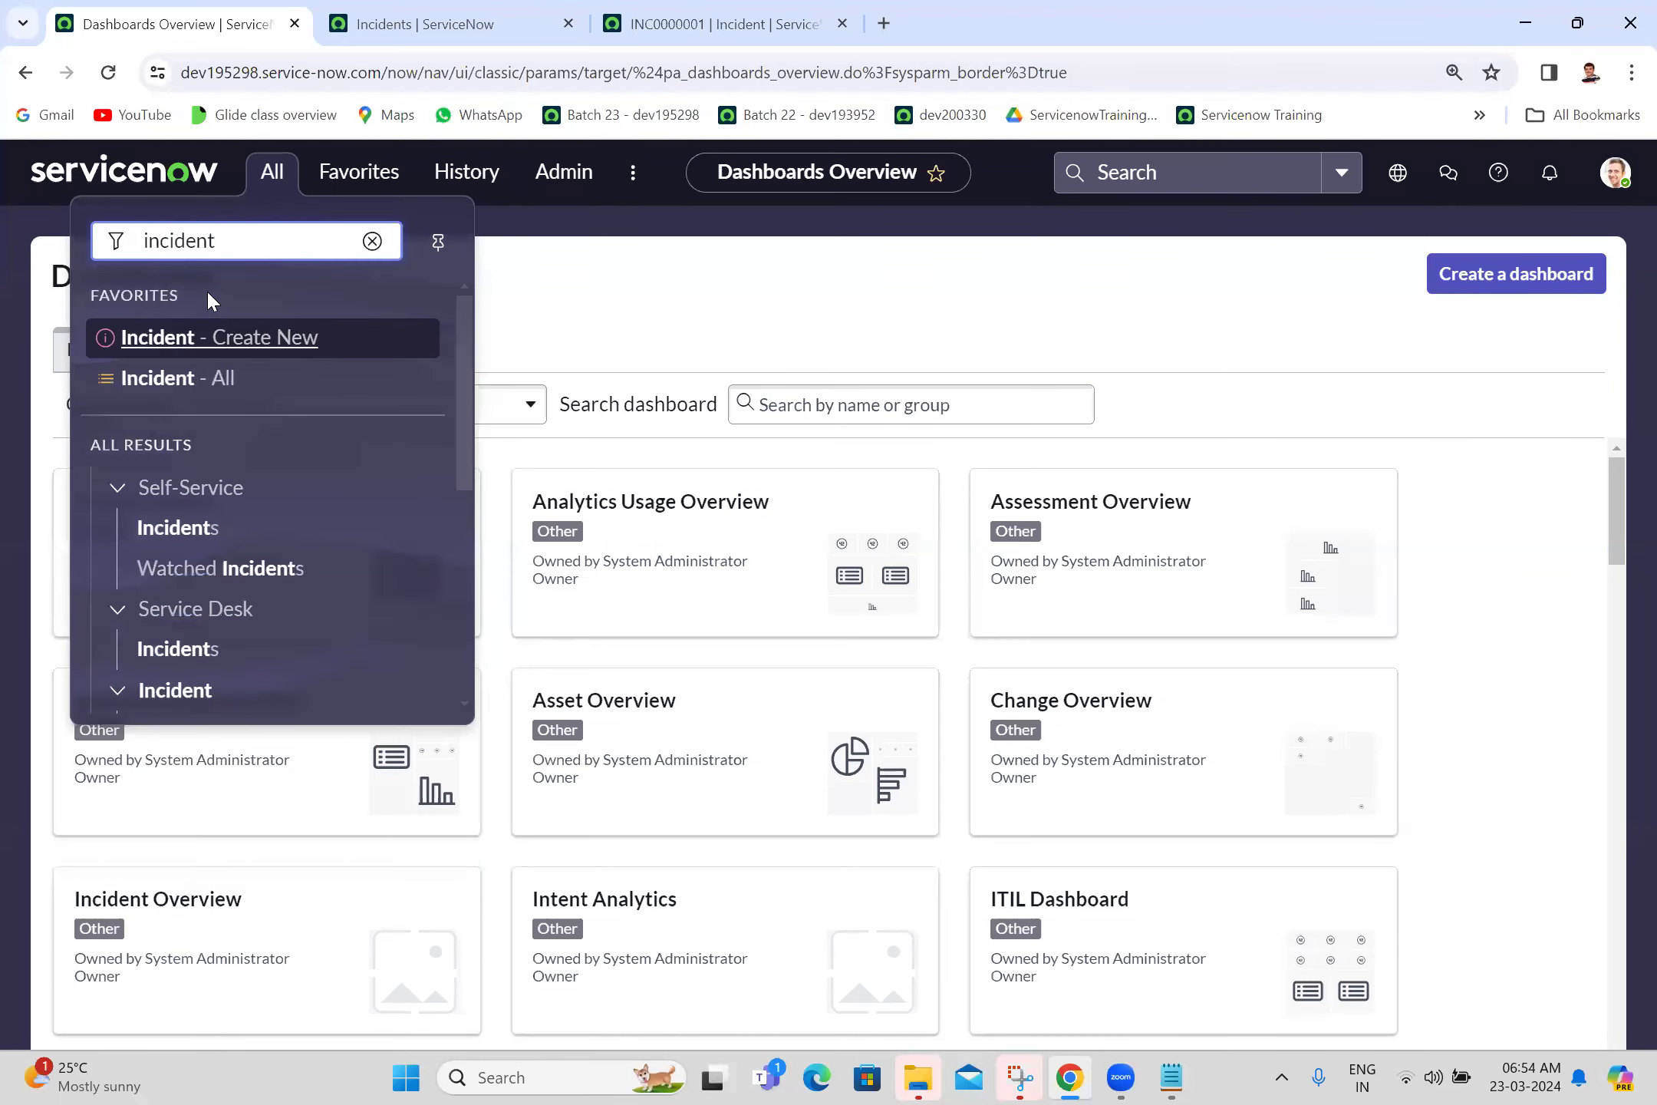
drag(464, 376, 451, 268)
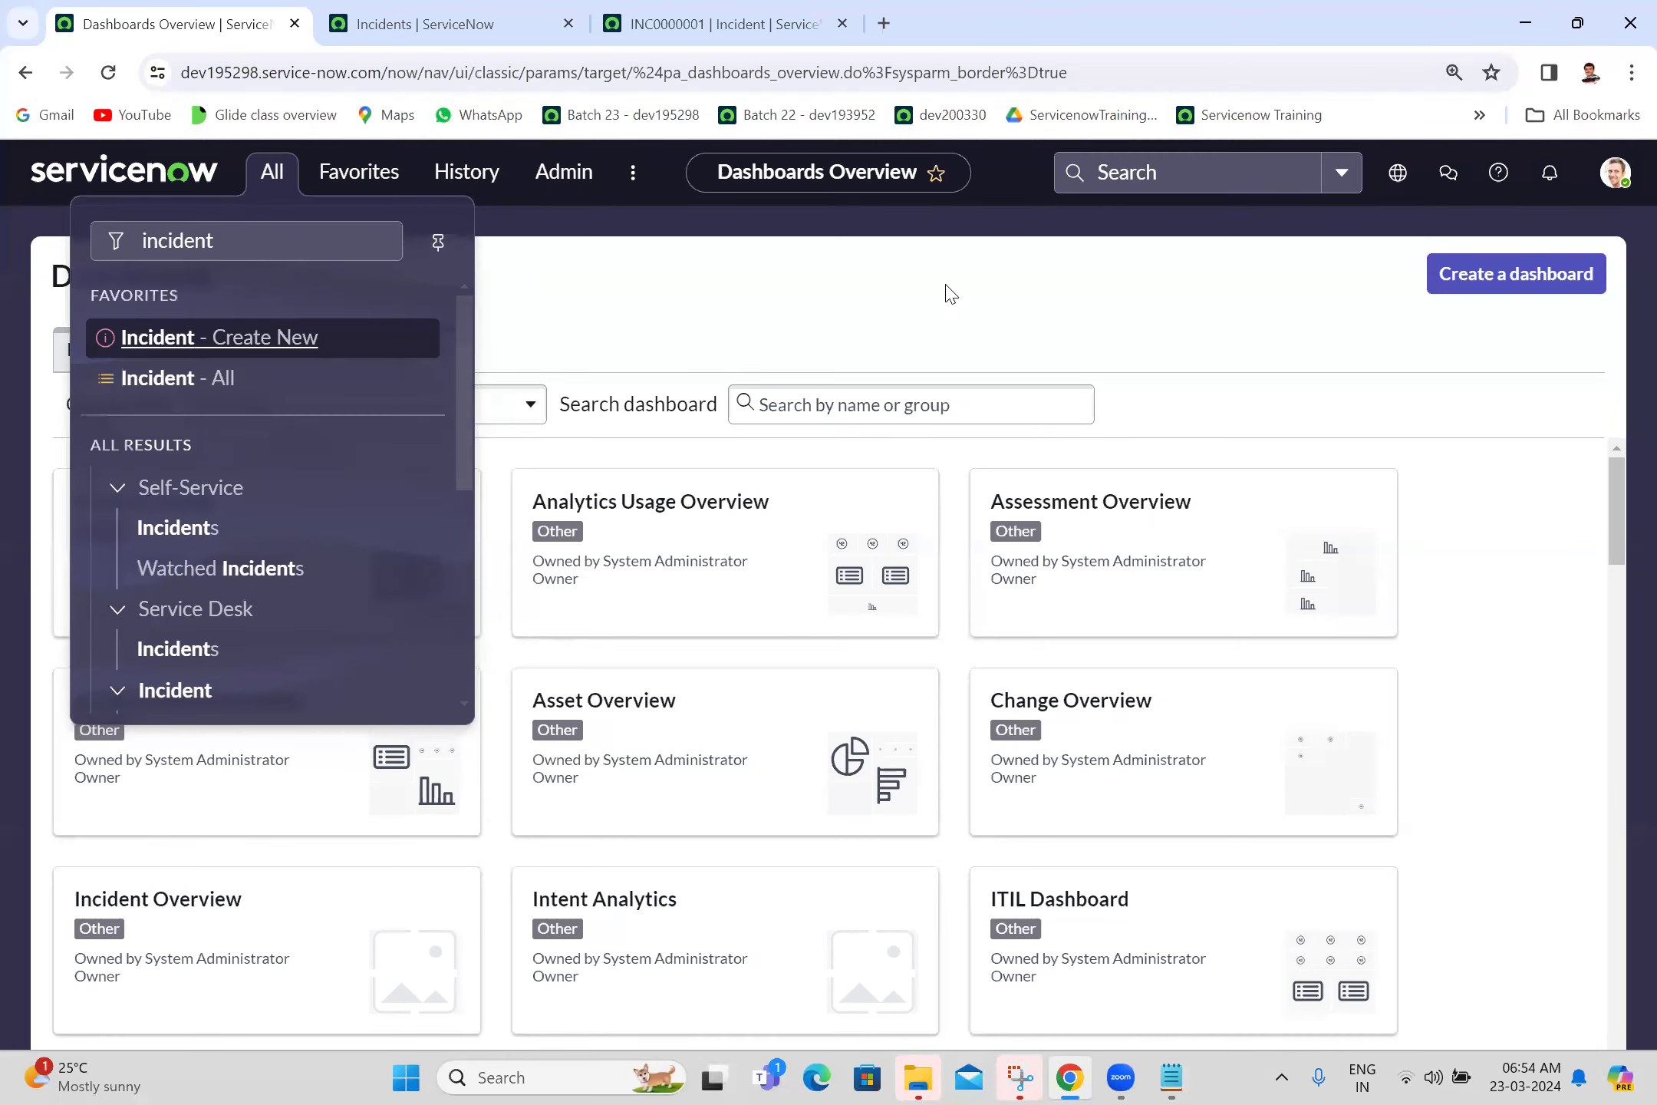
Step: Open the display preferences and reload the INC0000001 incident form to check how its sections load
click(1615, 174)
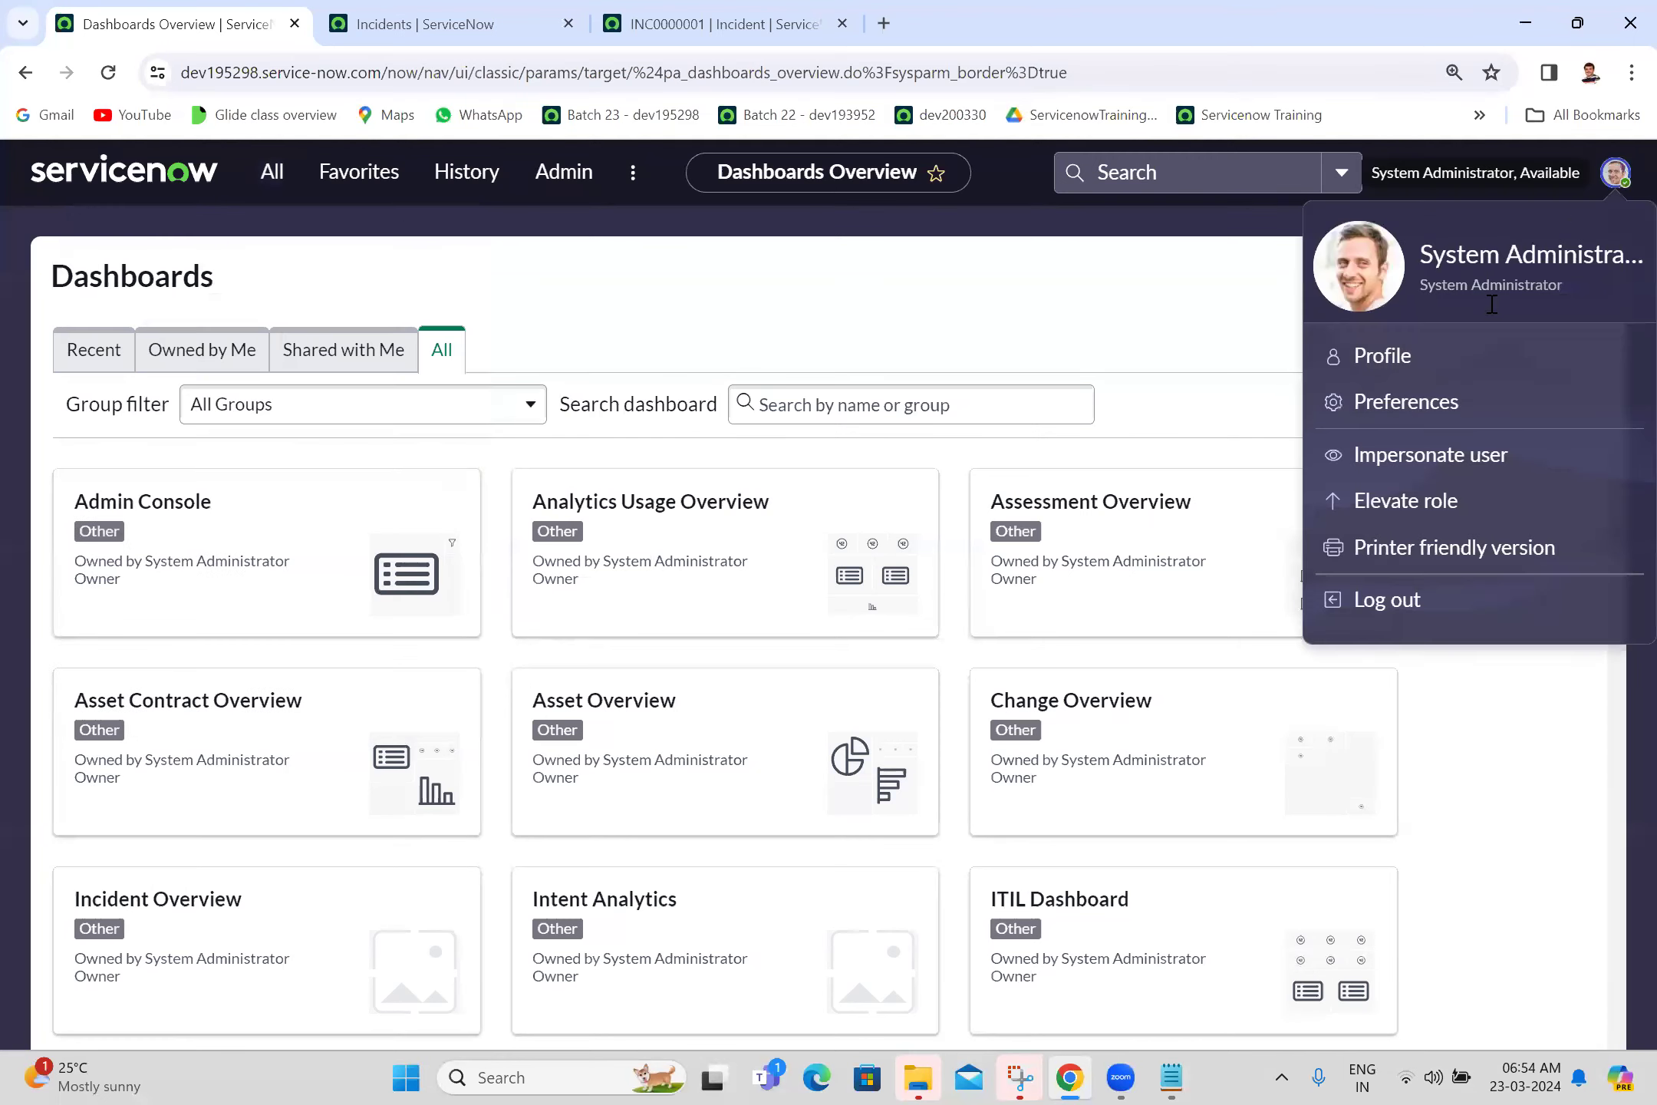
click(1416, 407)
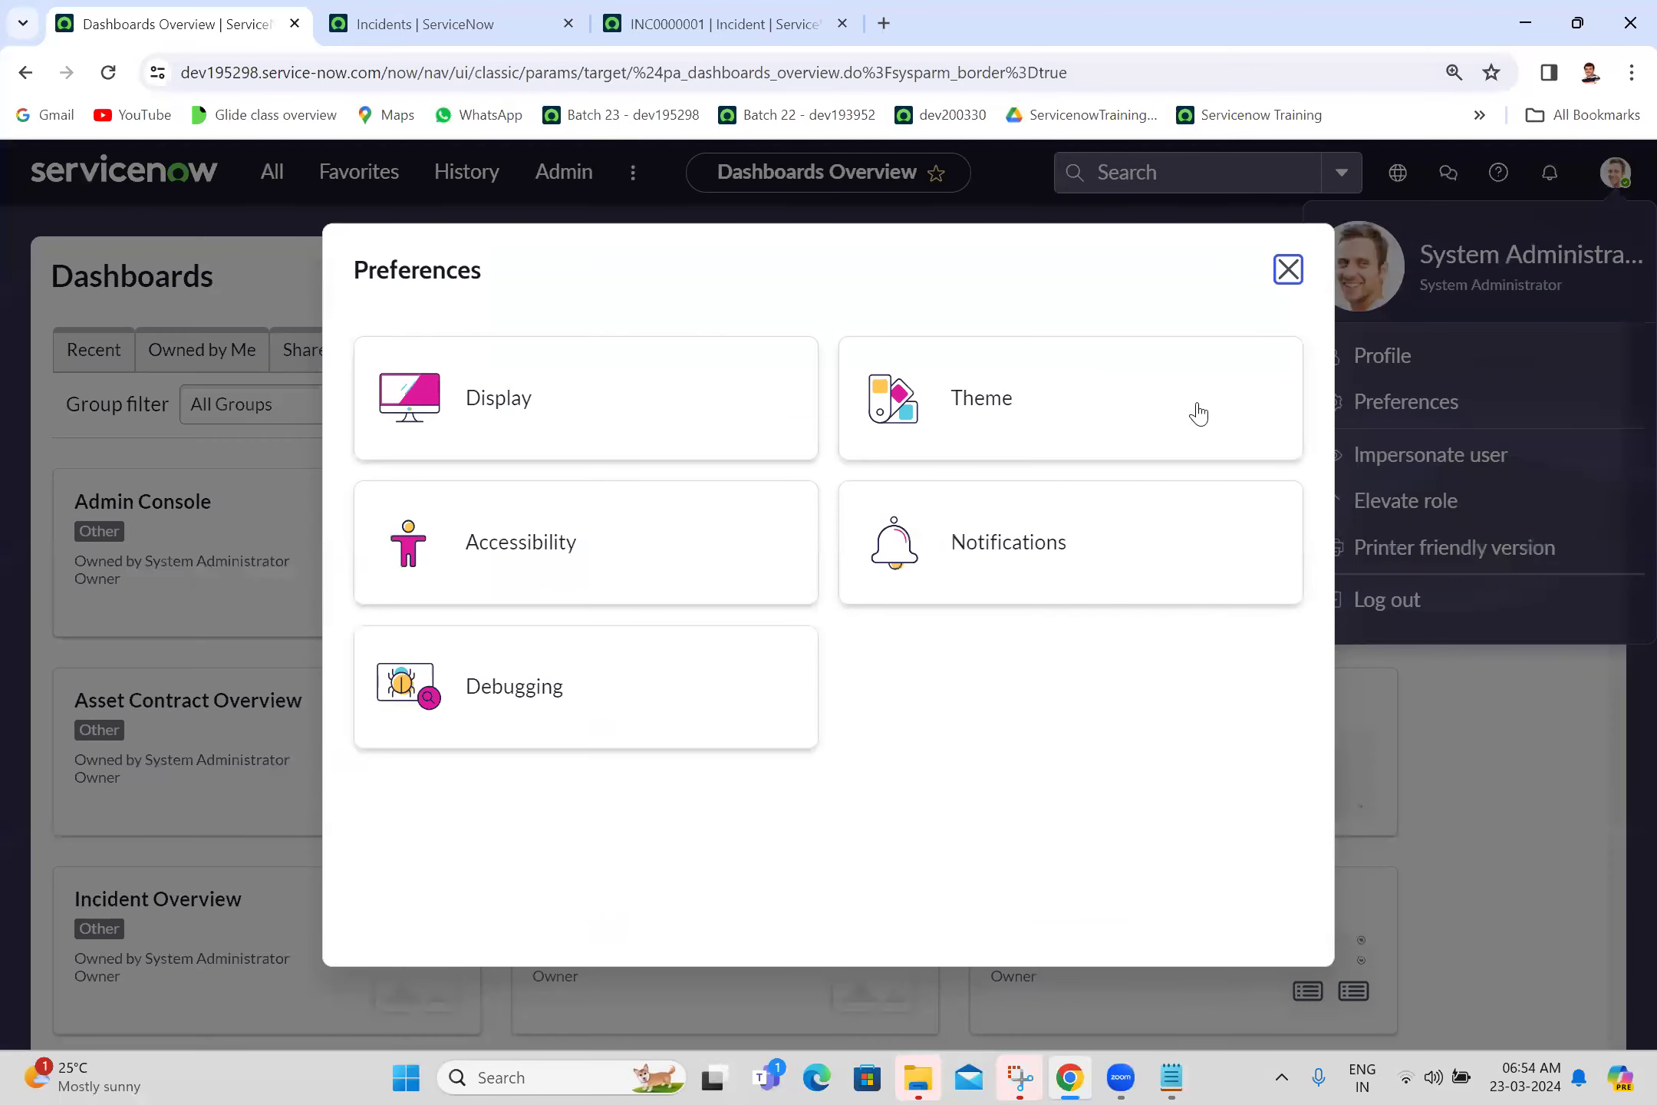
click(657, 390)
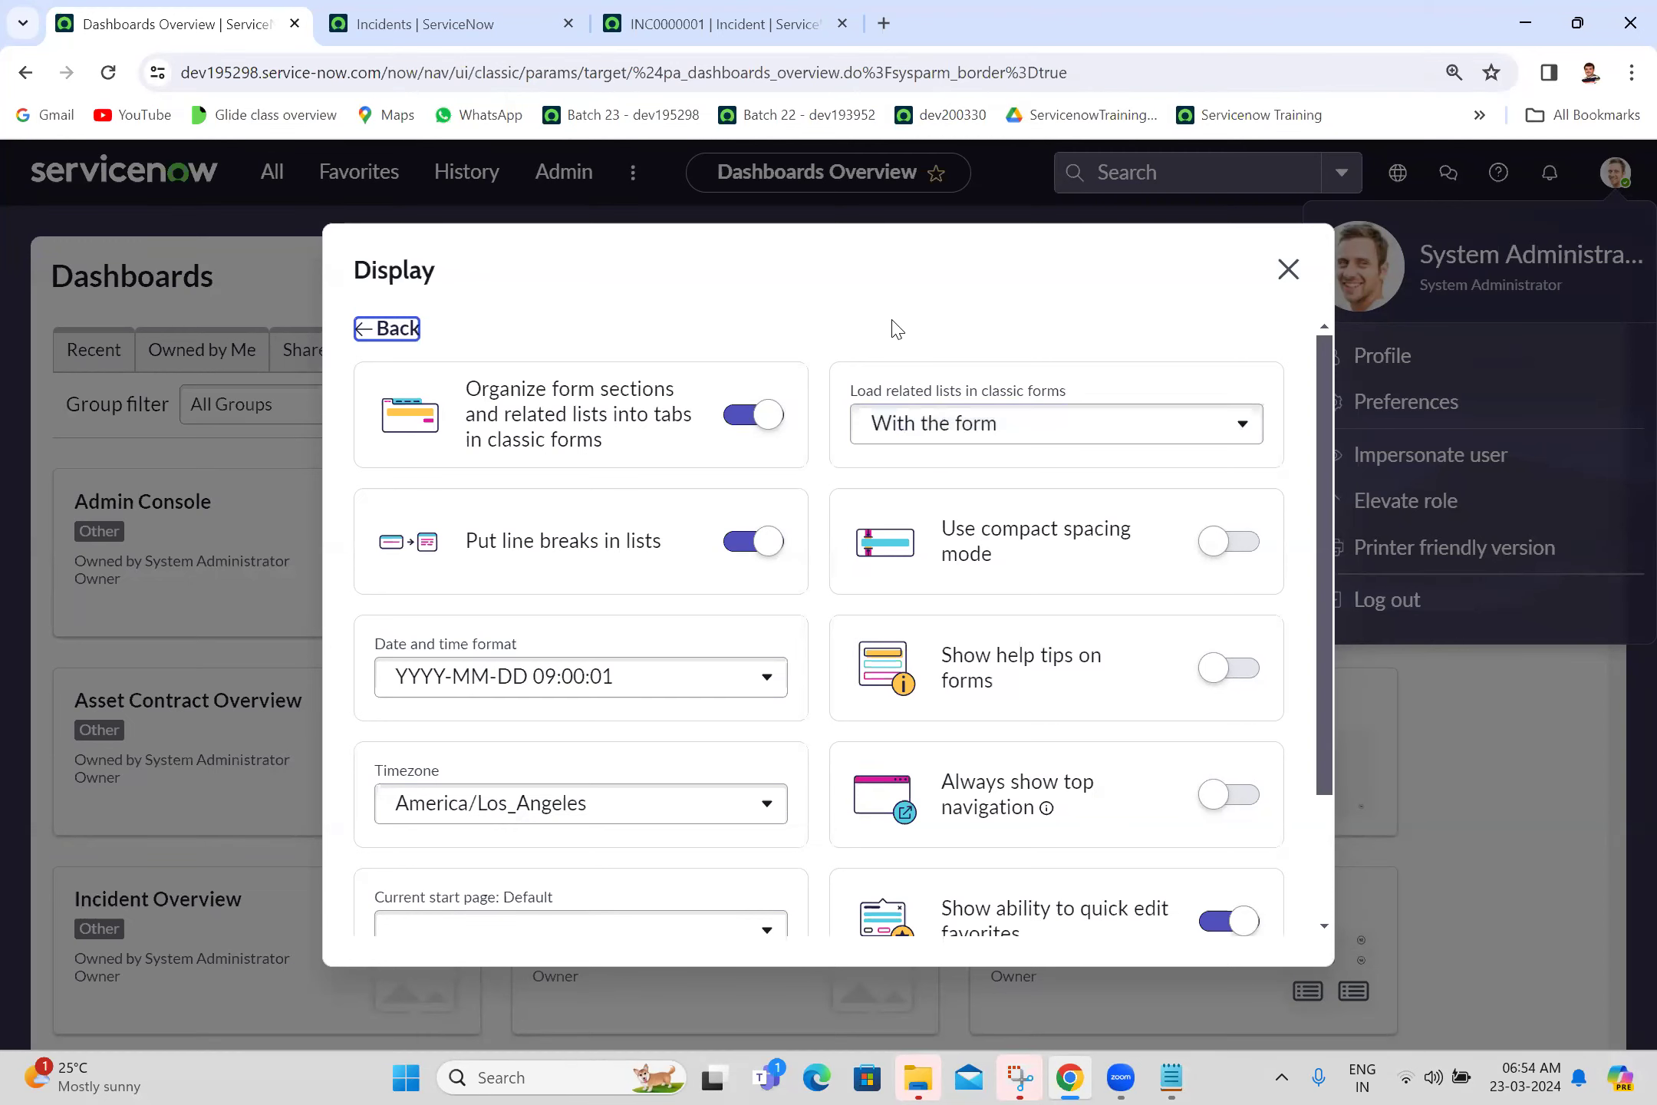
click(736, 11)
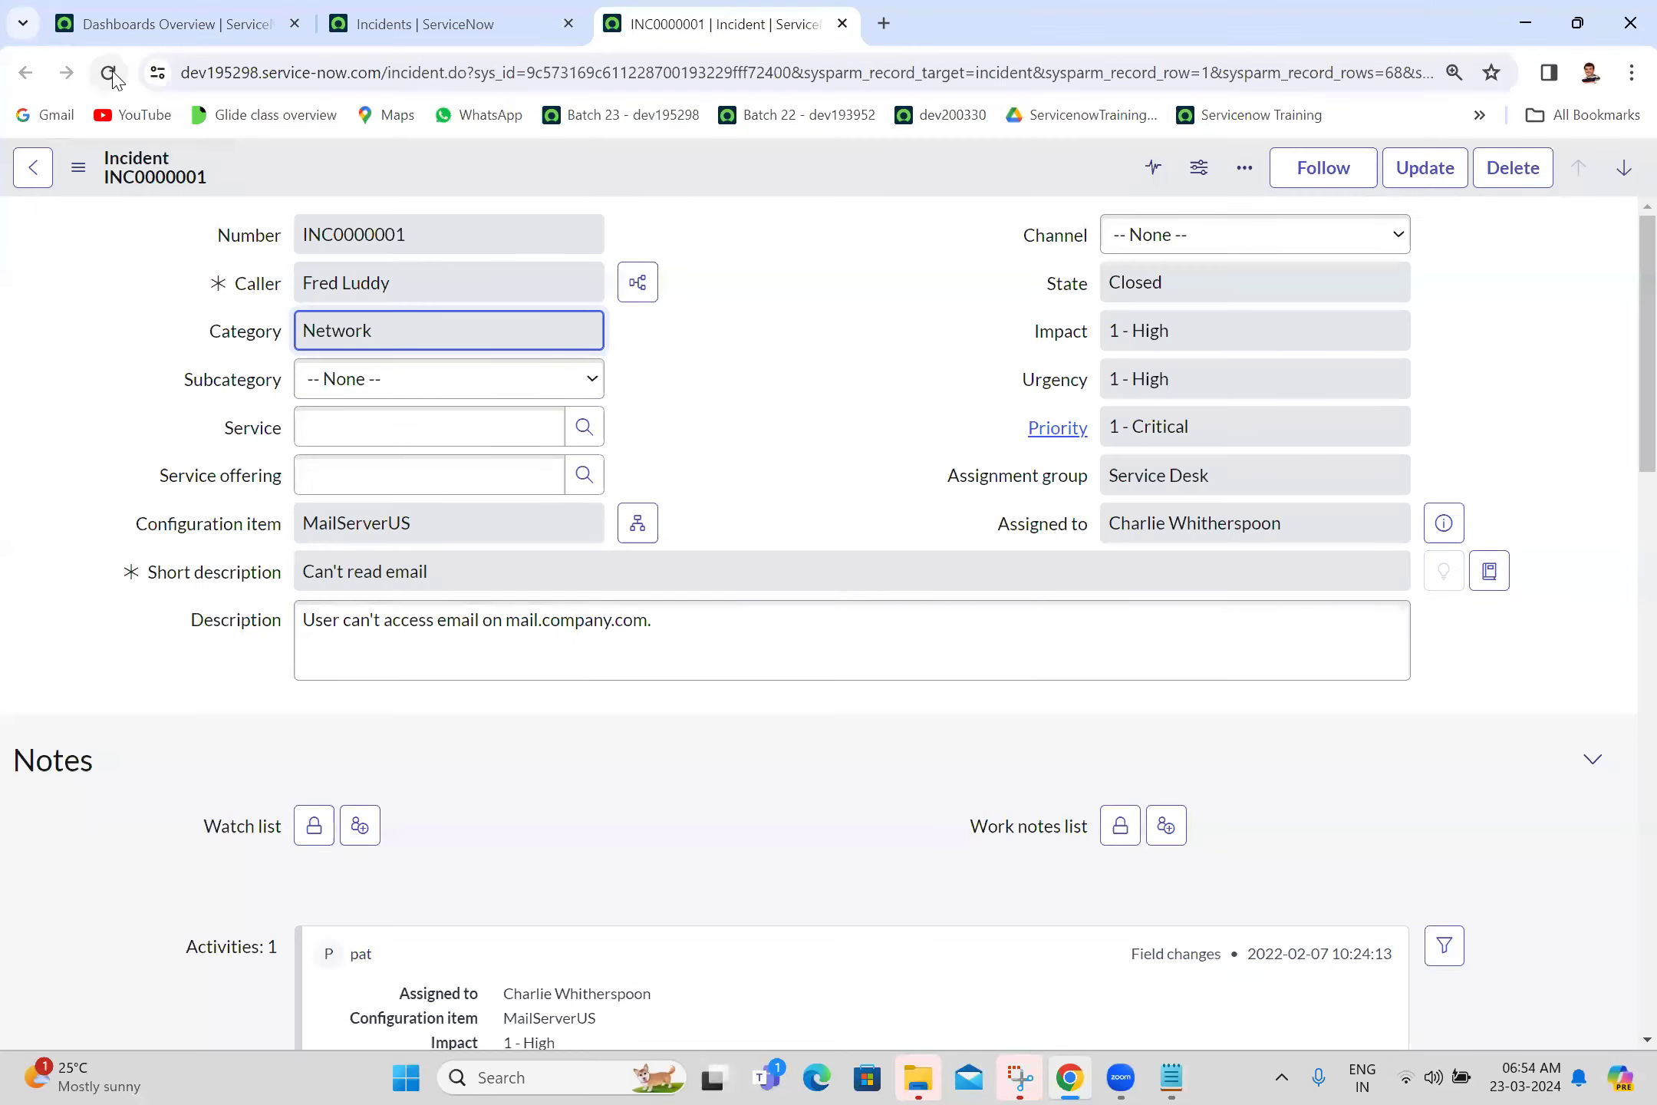
click(110, 73)
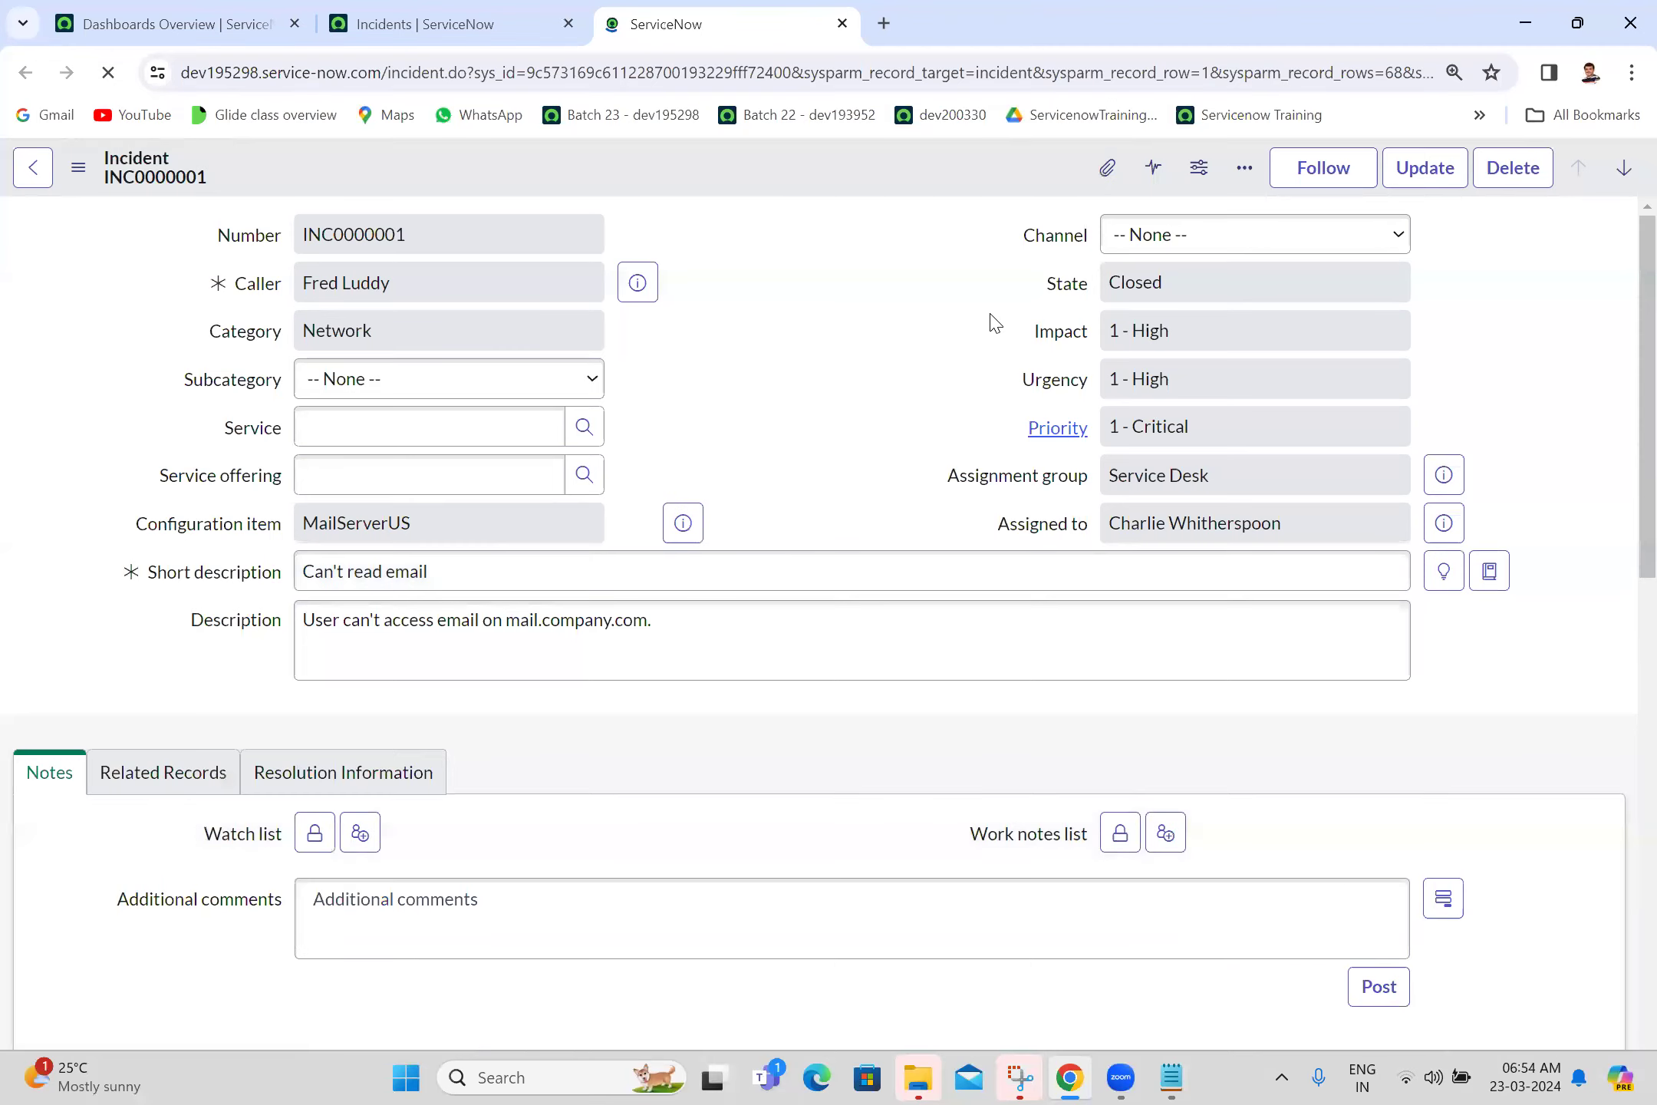
drag(1625, 499, 1626, 131)
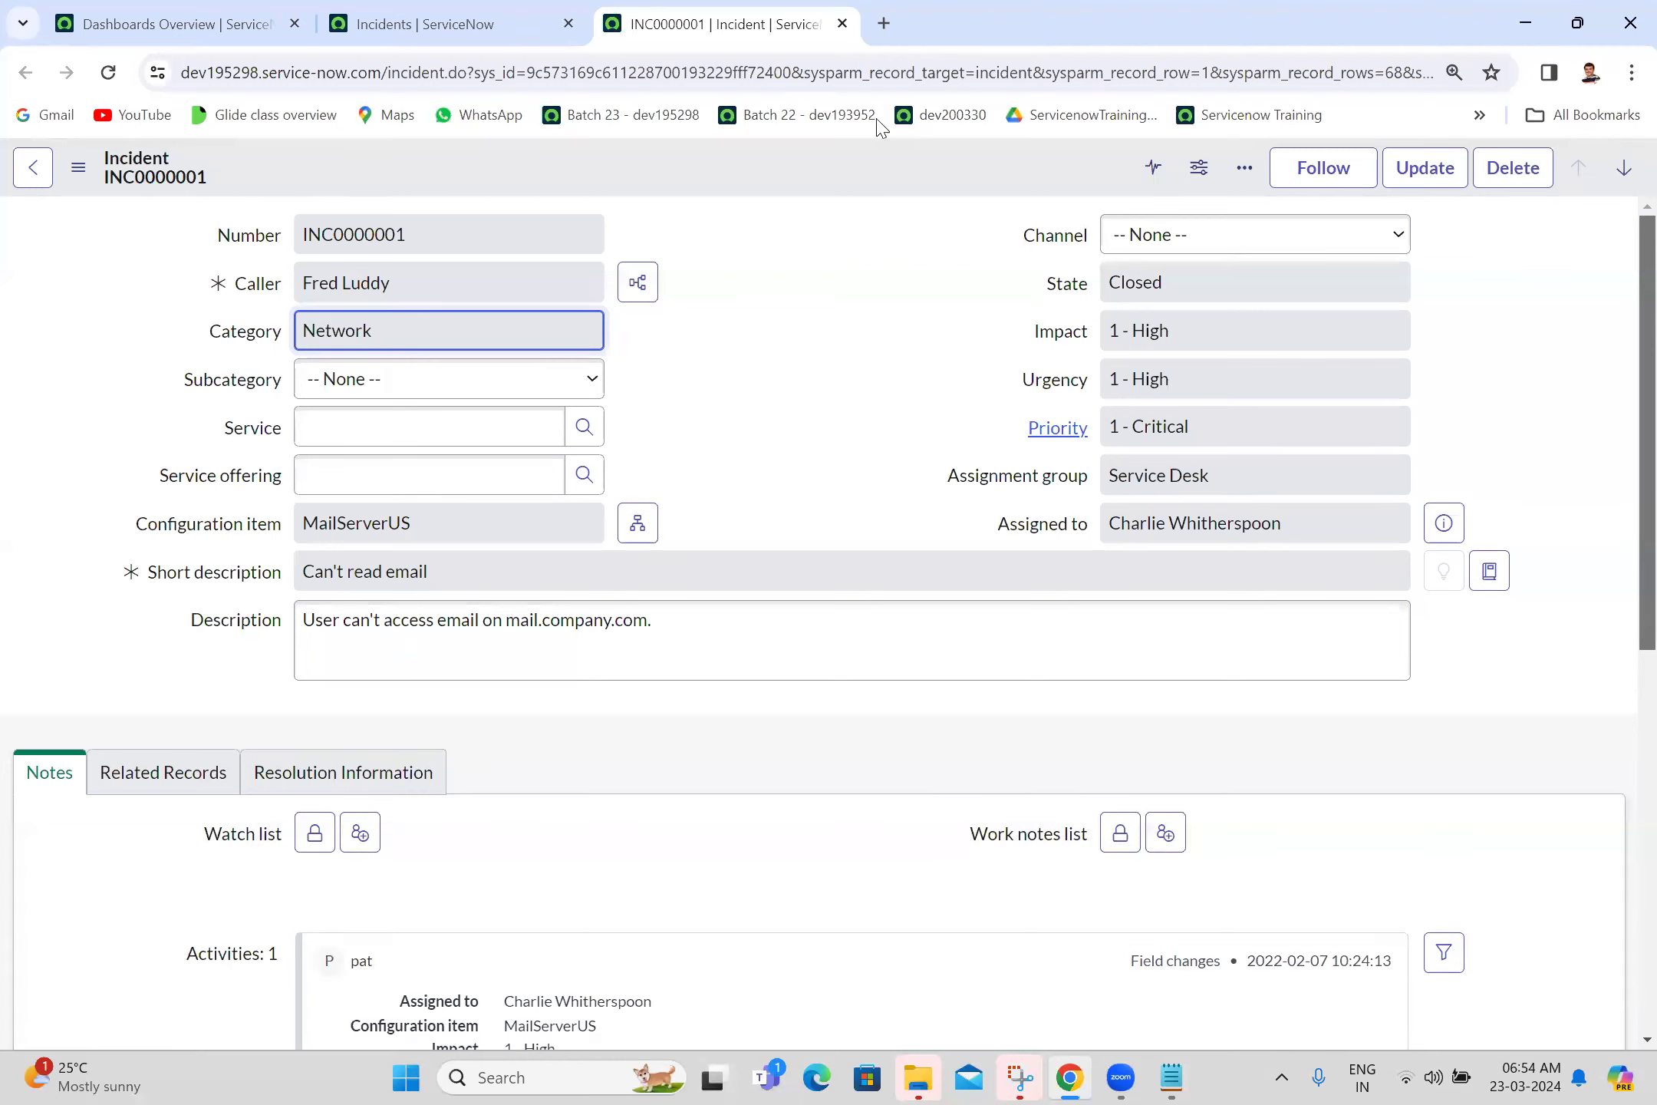
Step: Set related lists in classic forms to load After the form loads in the display preferences
click(182, 6)
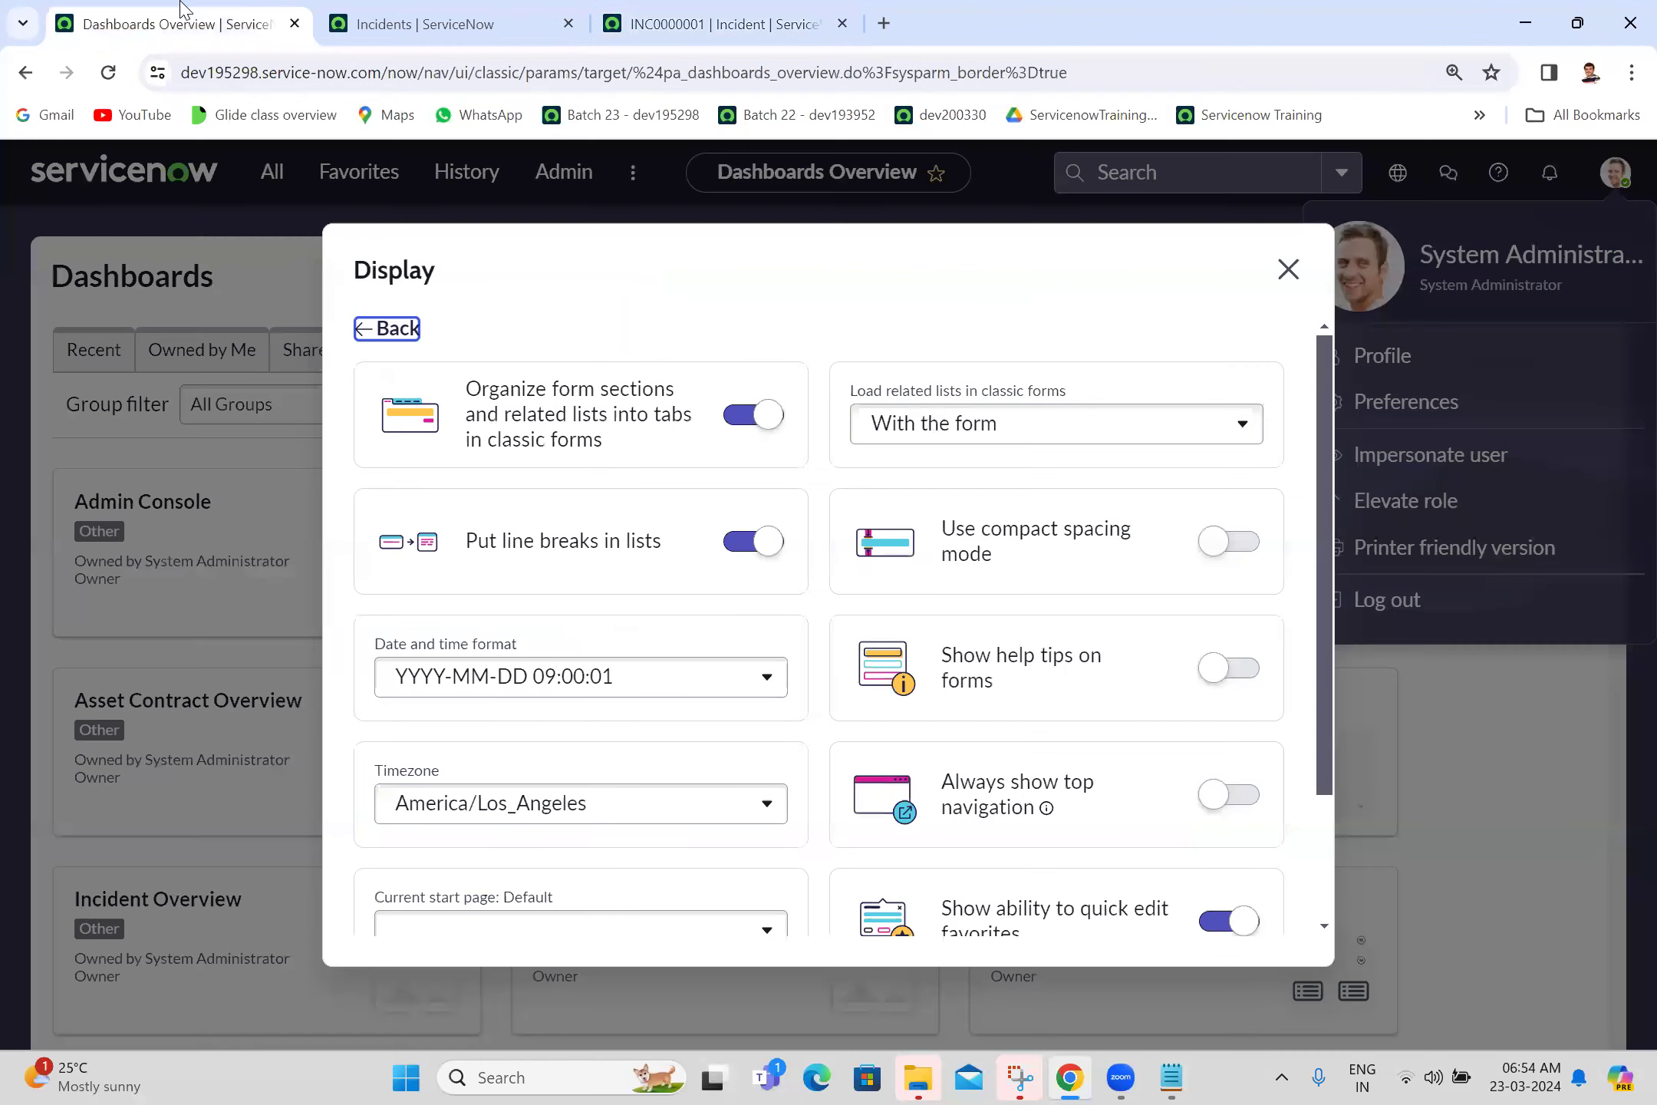
click(951, 428)
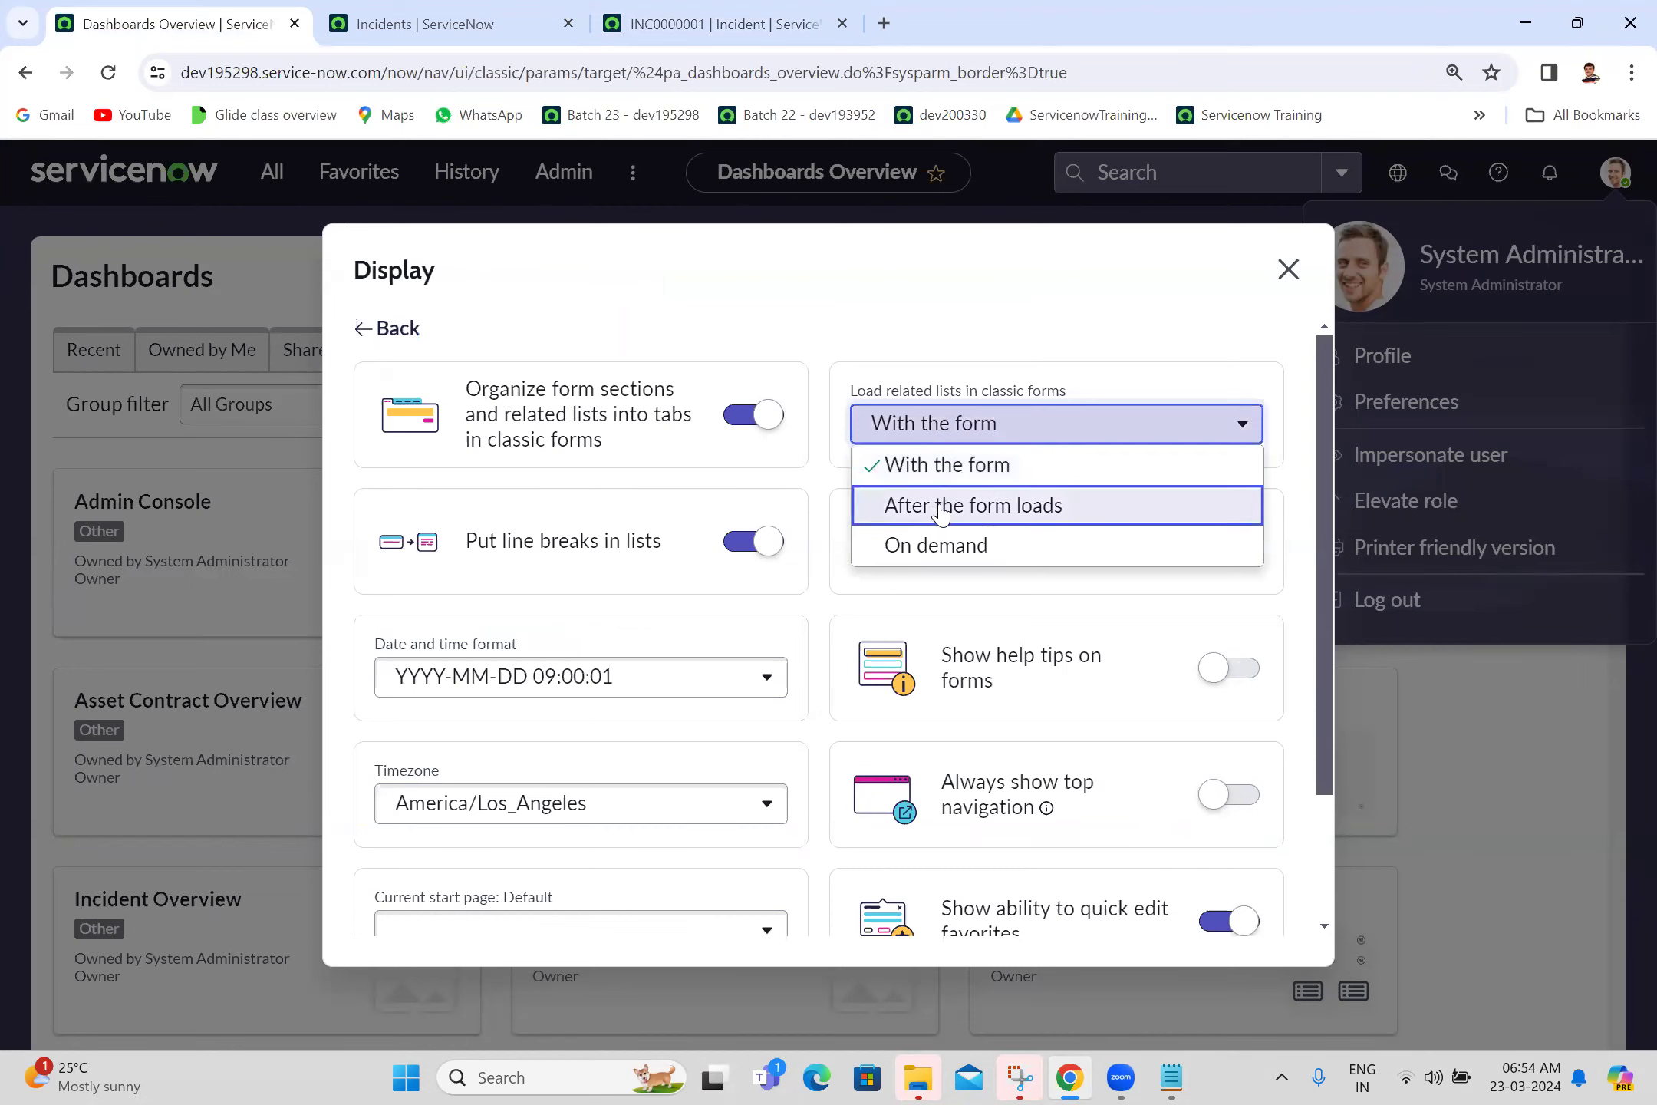
click(941, 513)
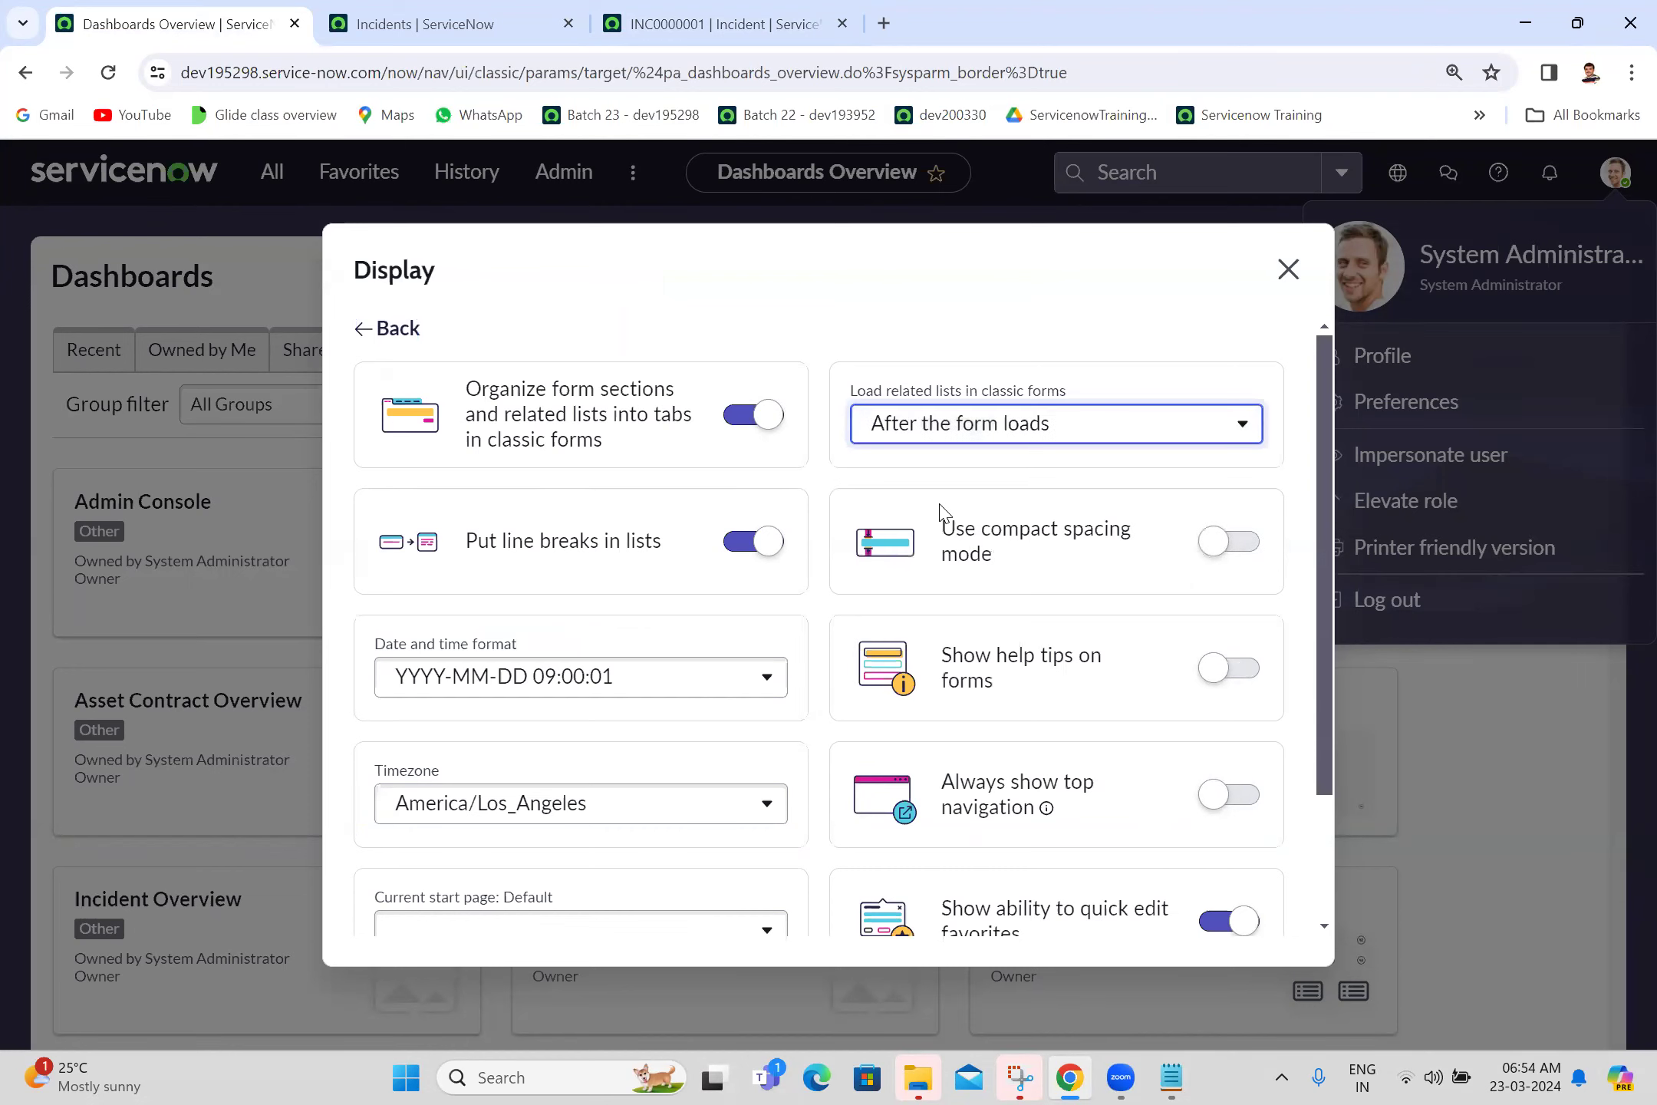
double_click(962, 347)
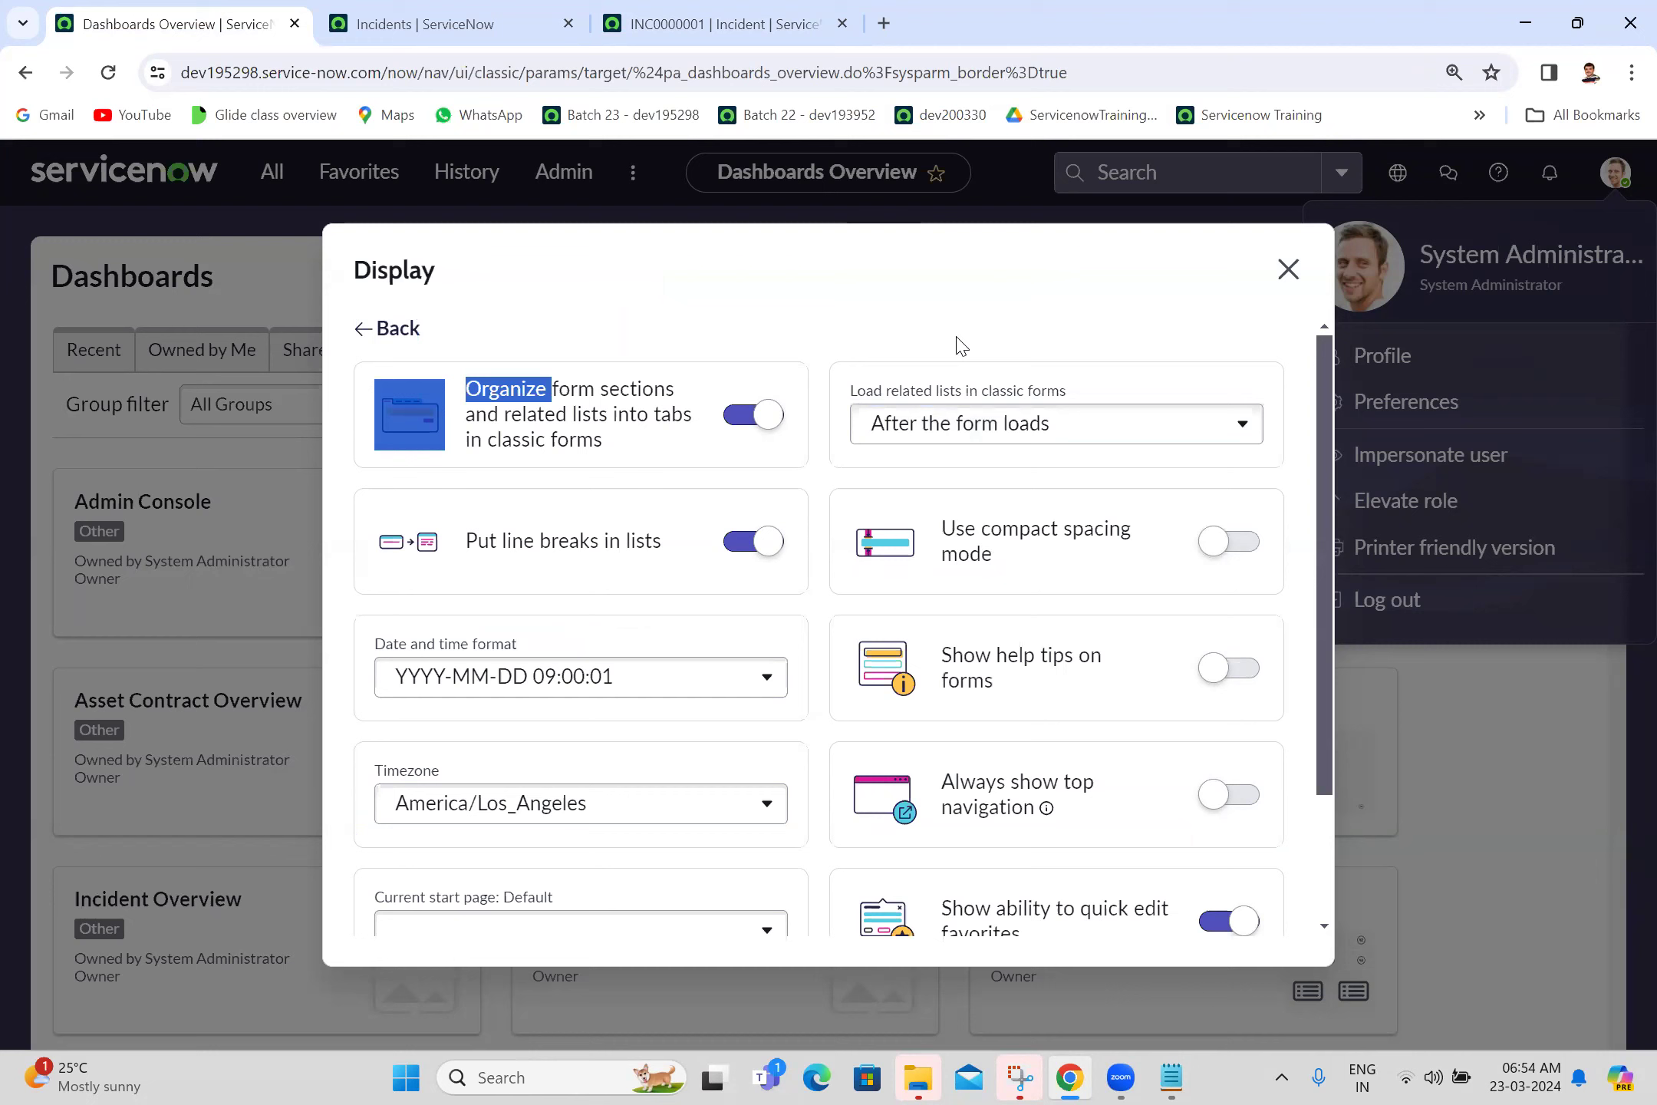
Step: Reload the INC0000001 incident form and examine how its related lists load
click(658, 12)
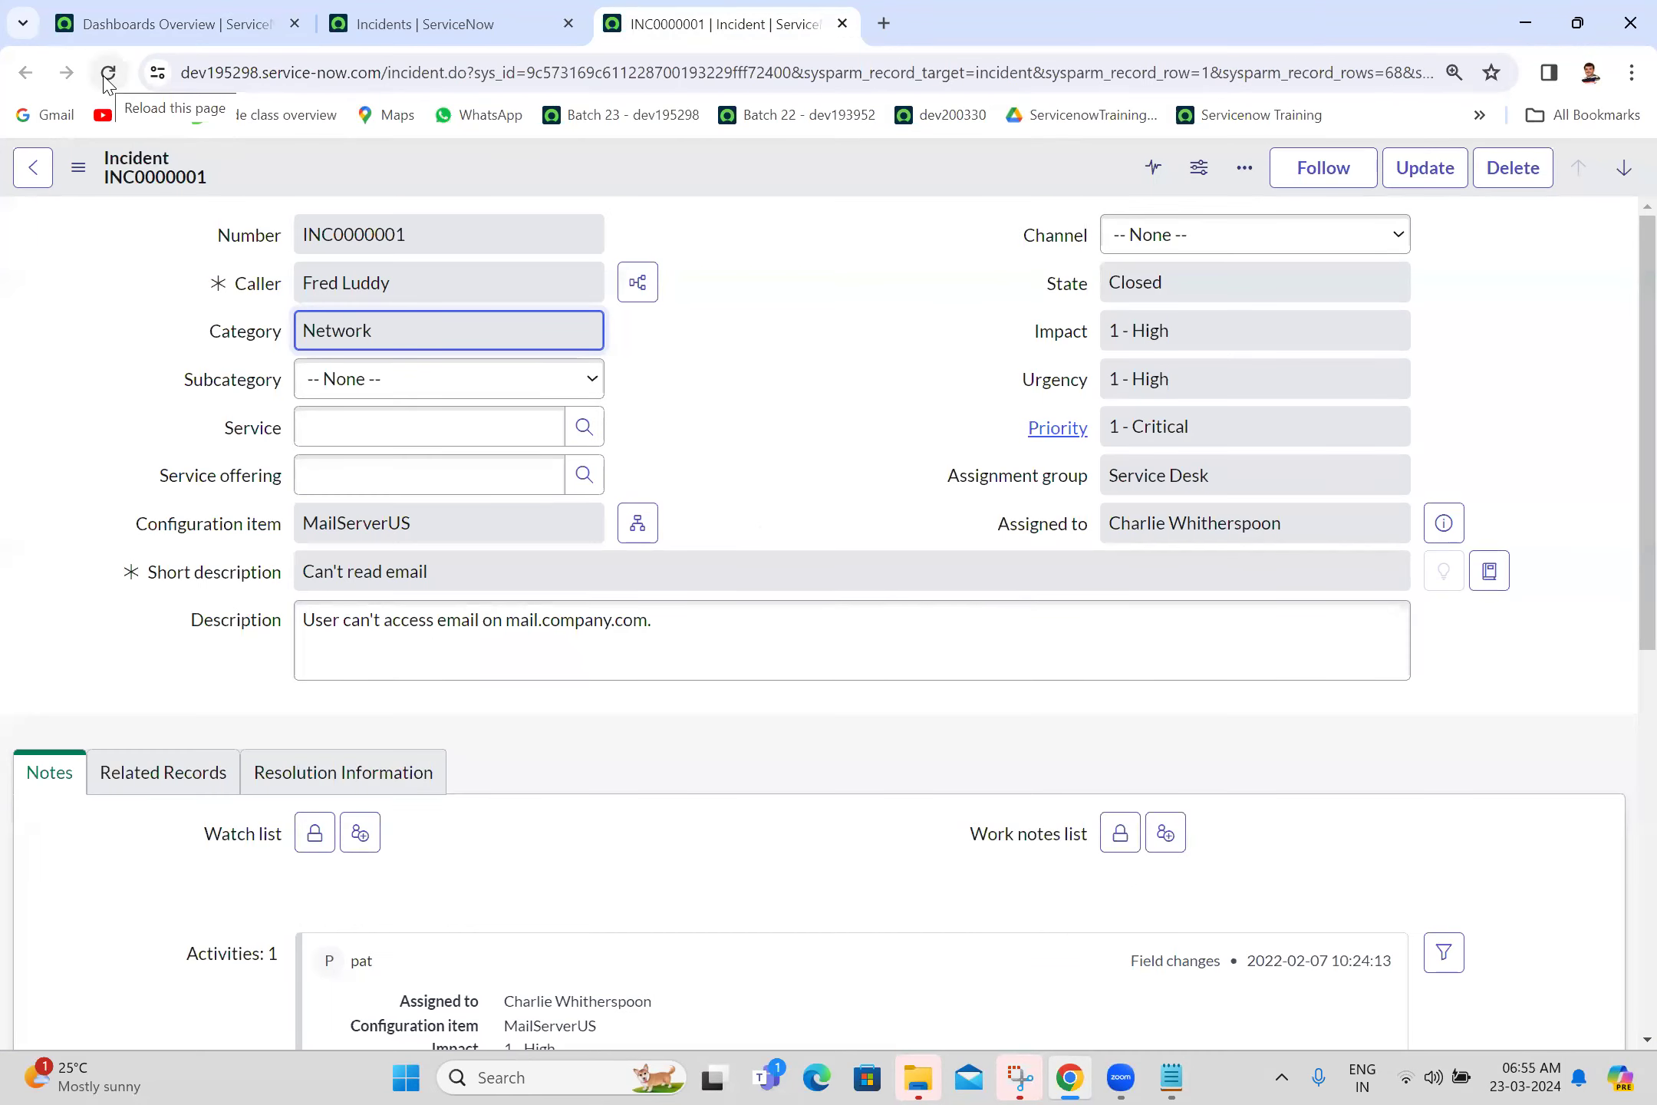
click(108, 73)
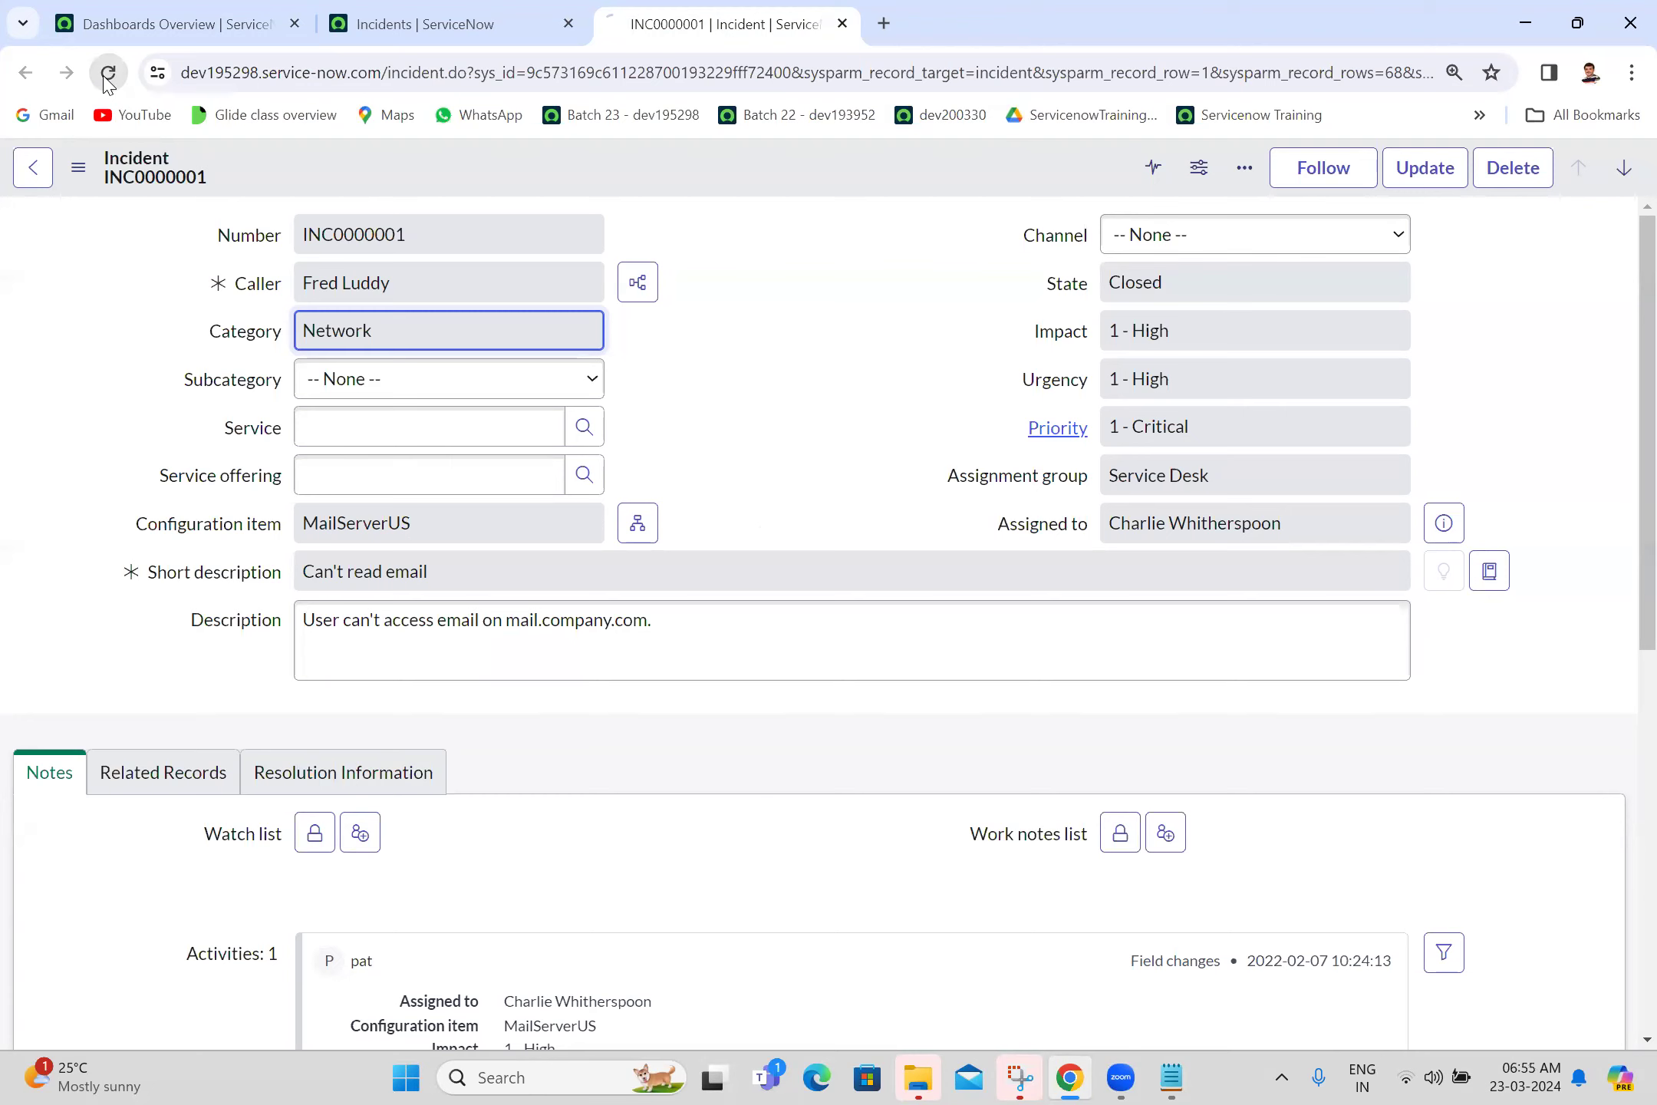
scroll(1625, 831, down, 5)
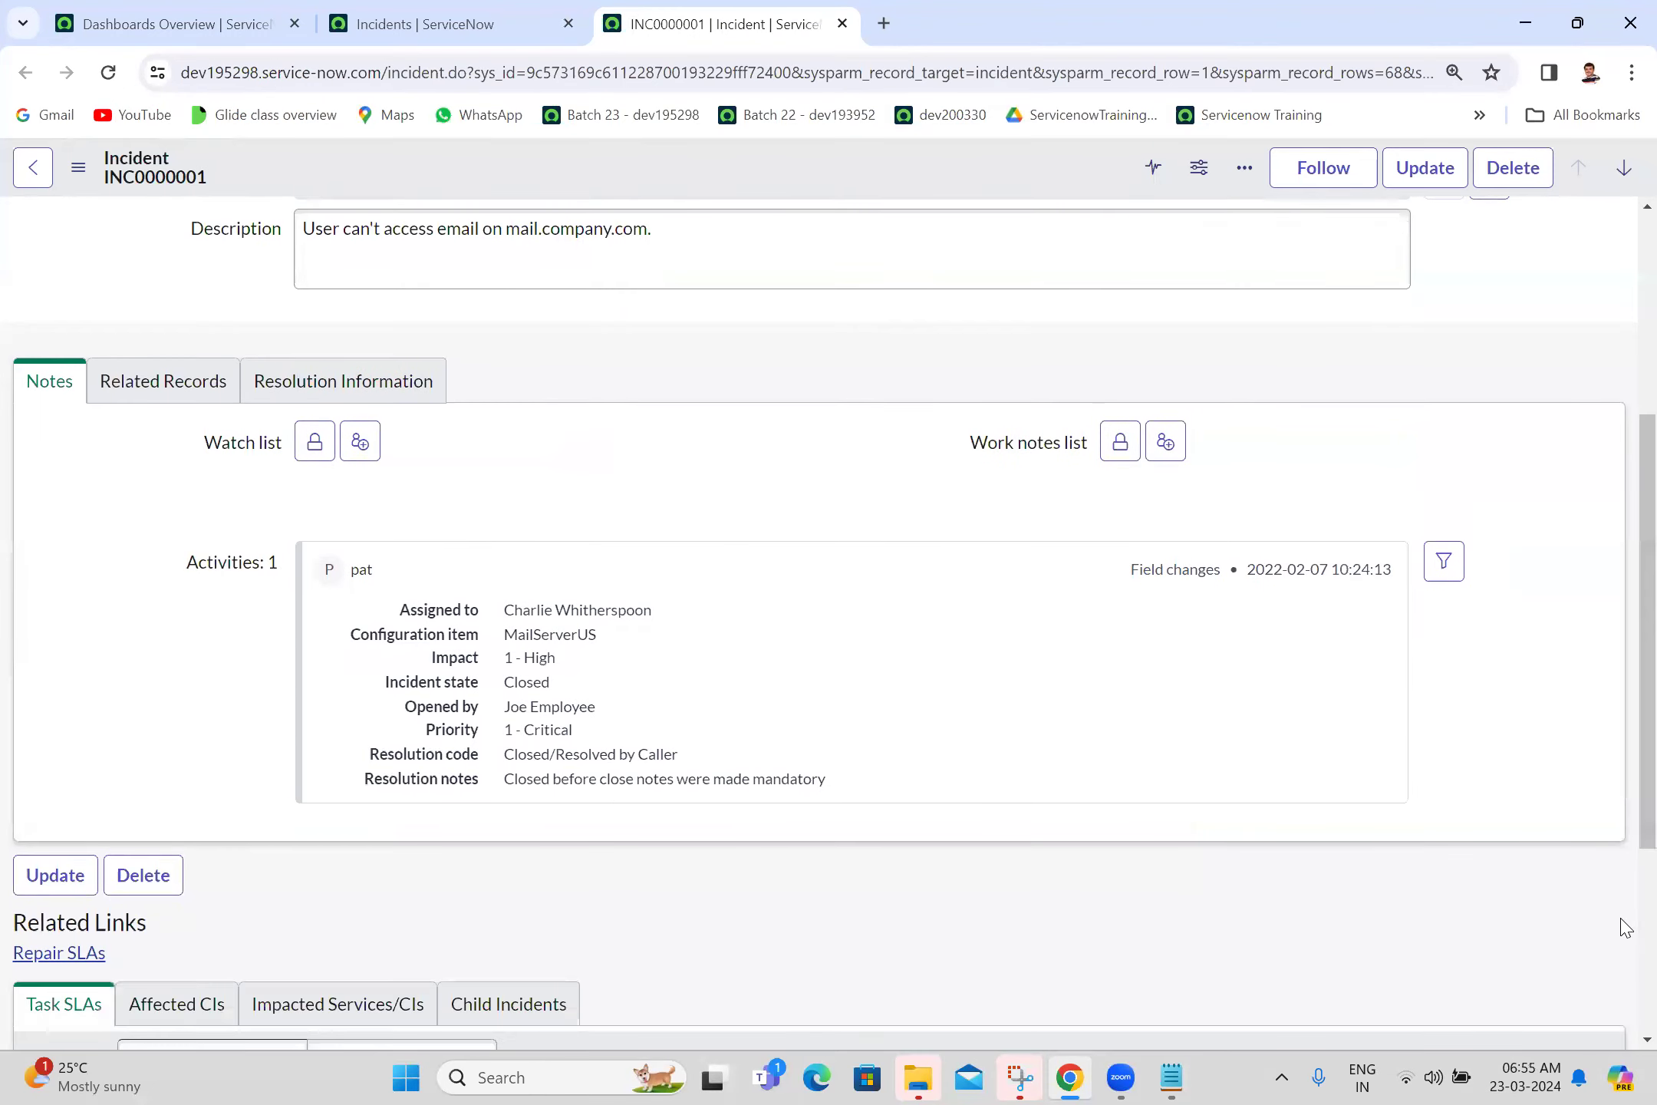
scroll(1625, 926, down, 5)
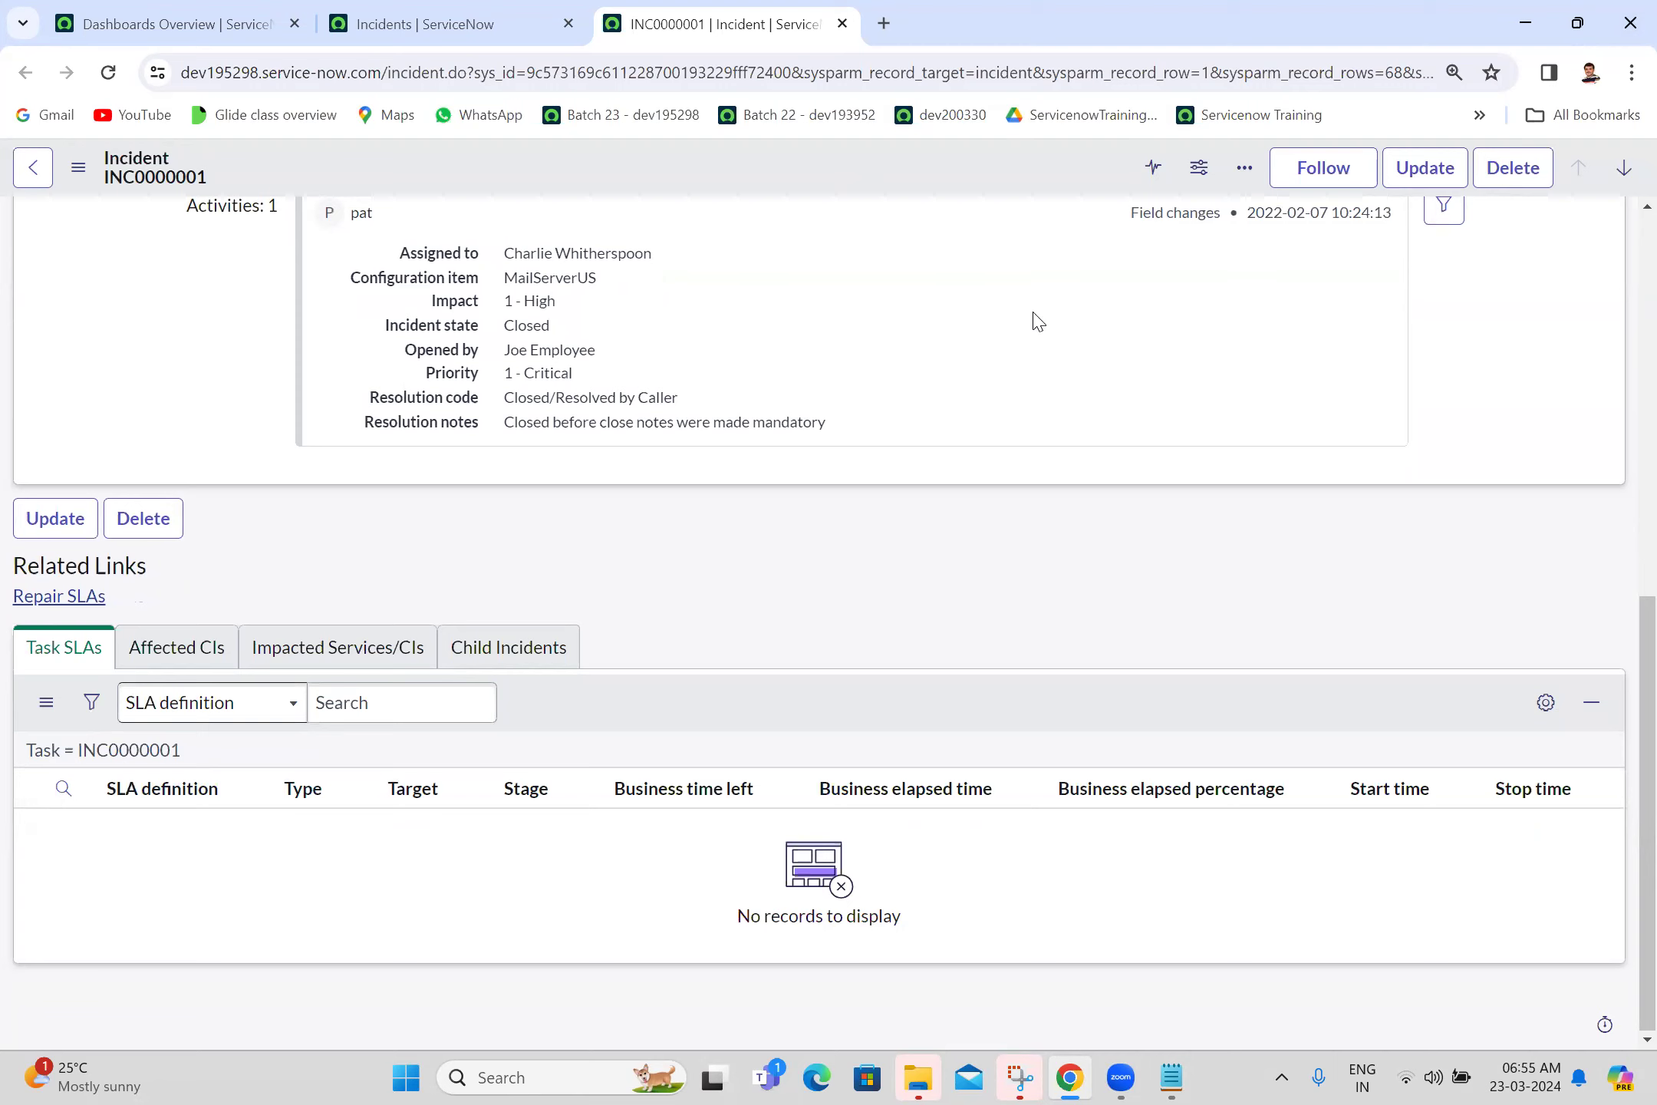
Step: Set related lists in classic forms to load On demand and close the display preferences
click(395, 16)
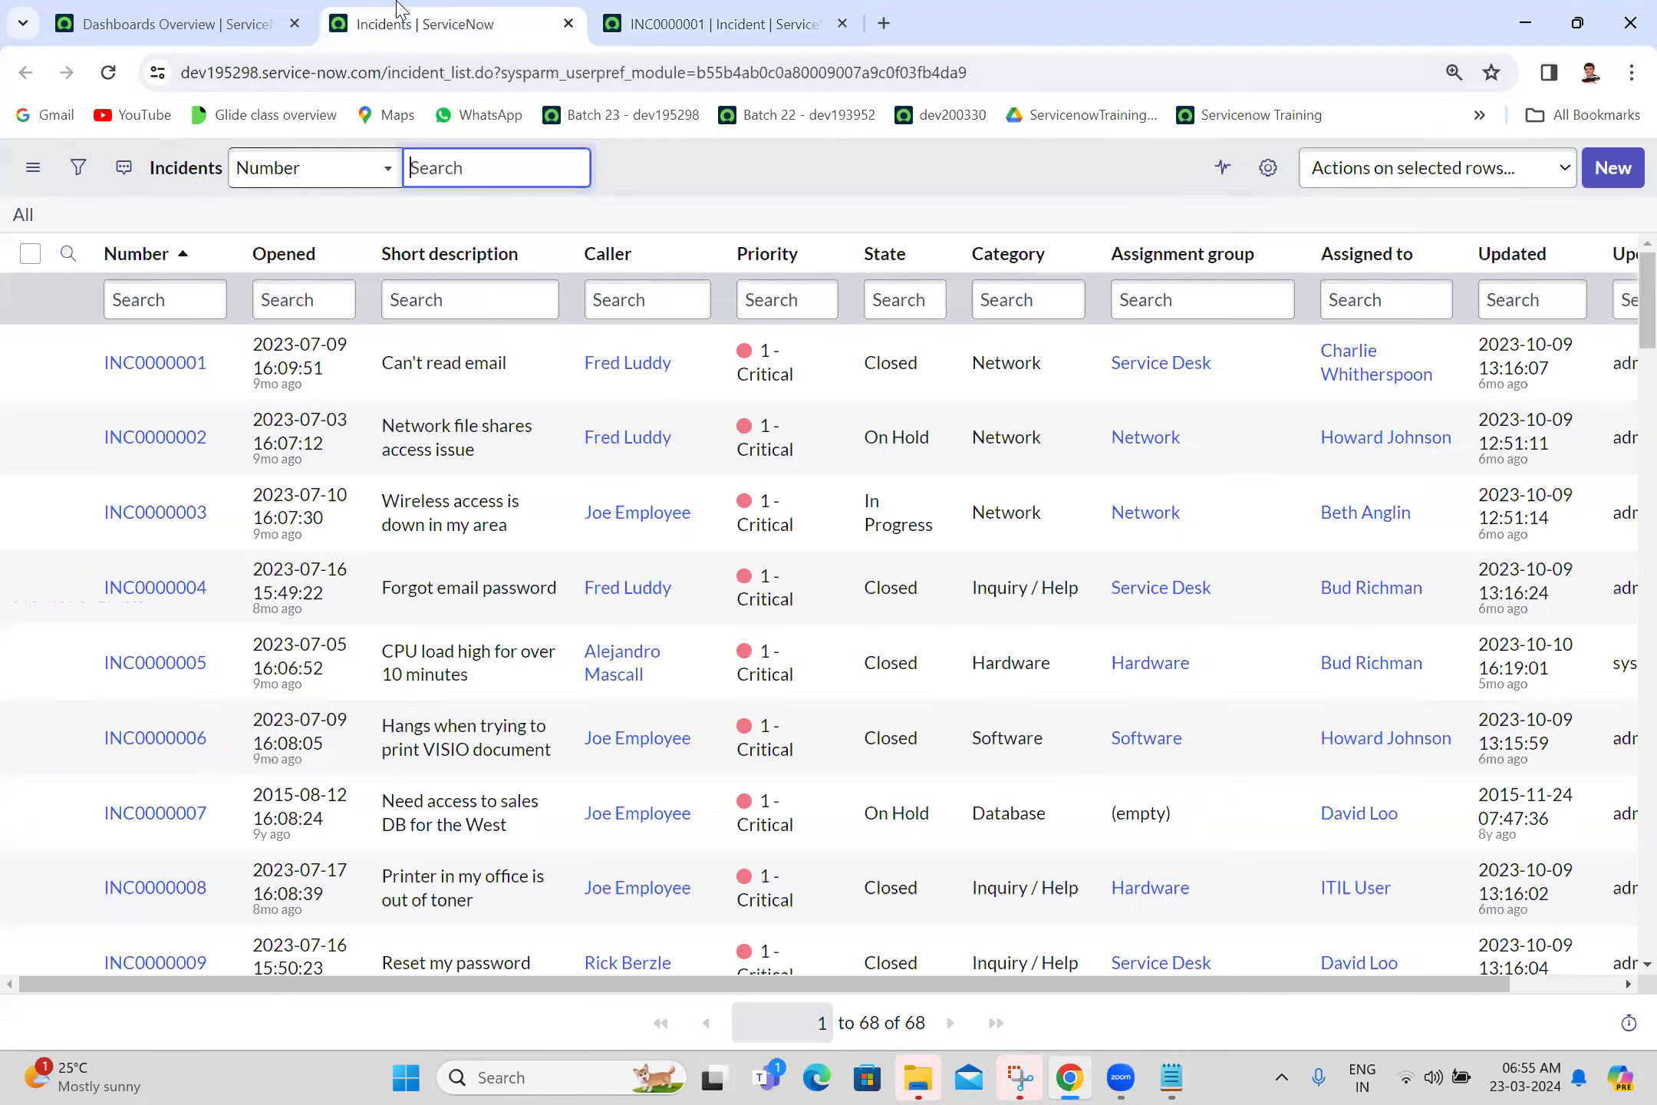
click(82, 10)
click(1046, 424)
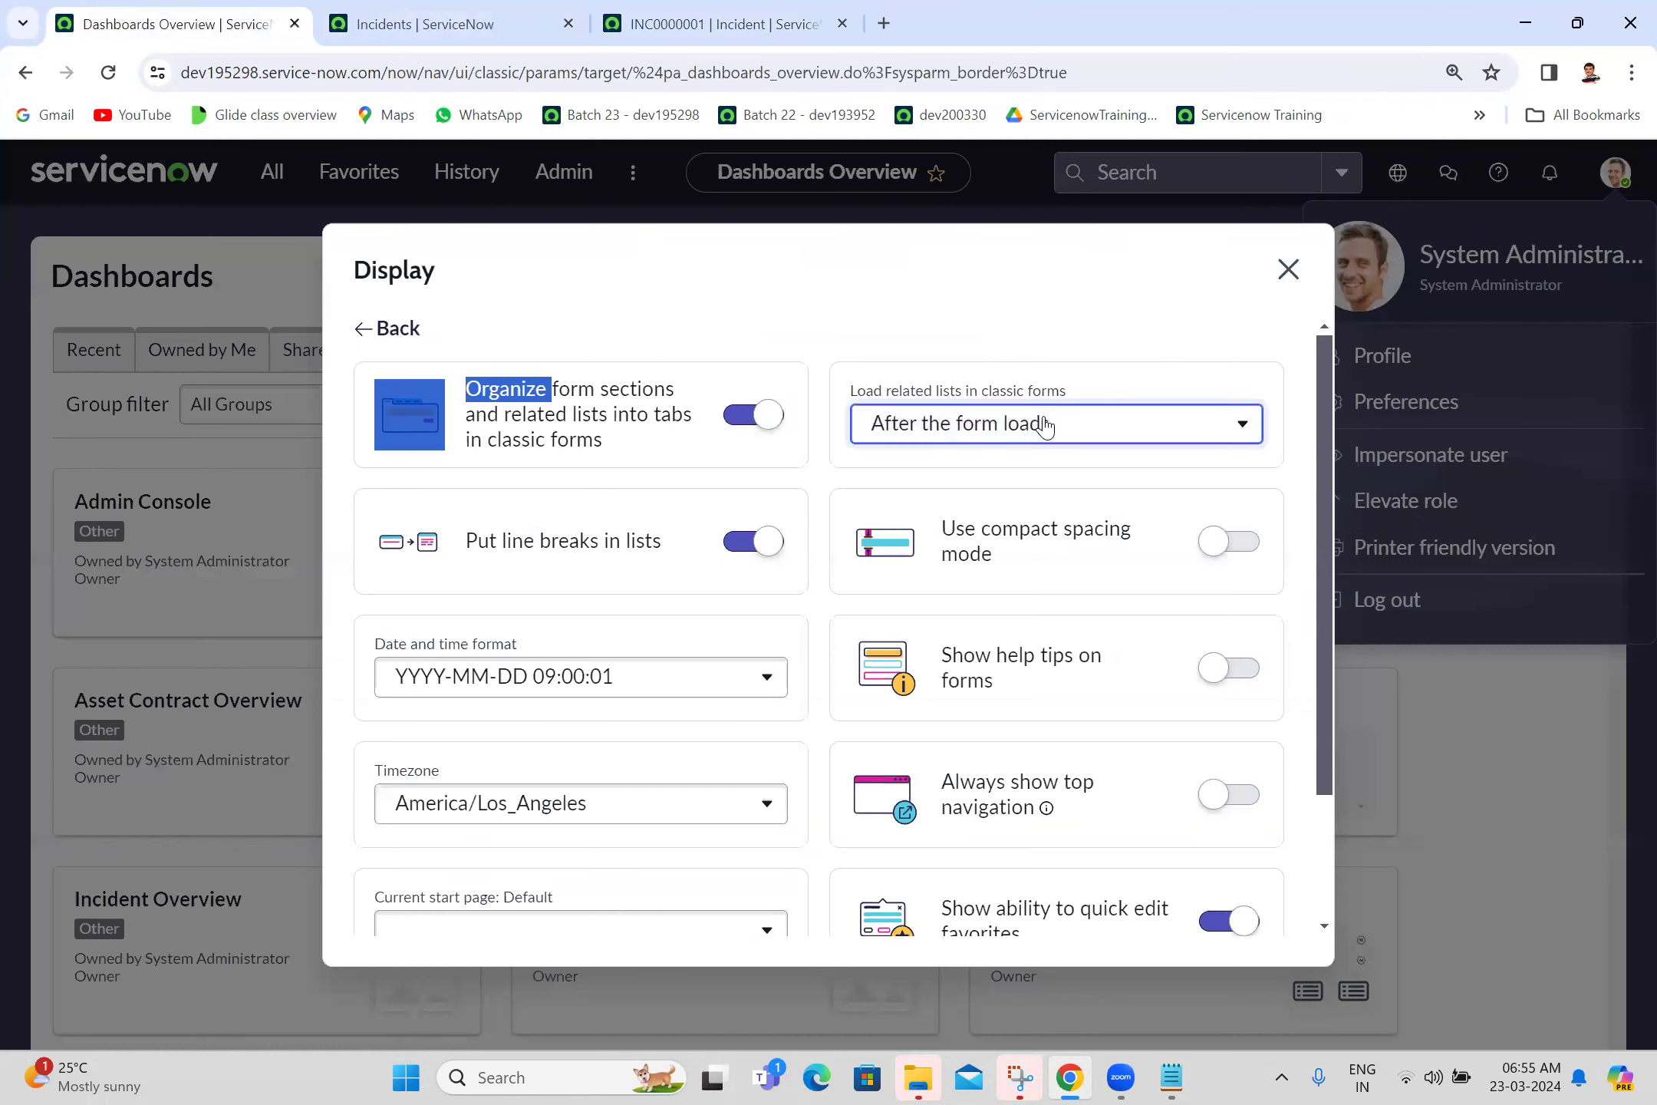
click(1046, 424)
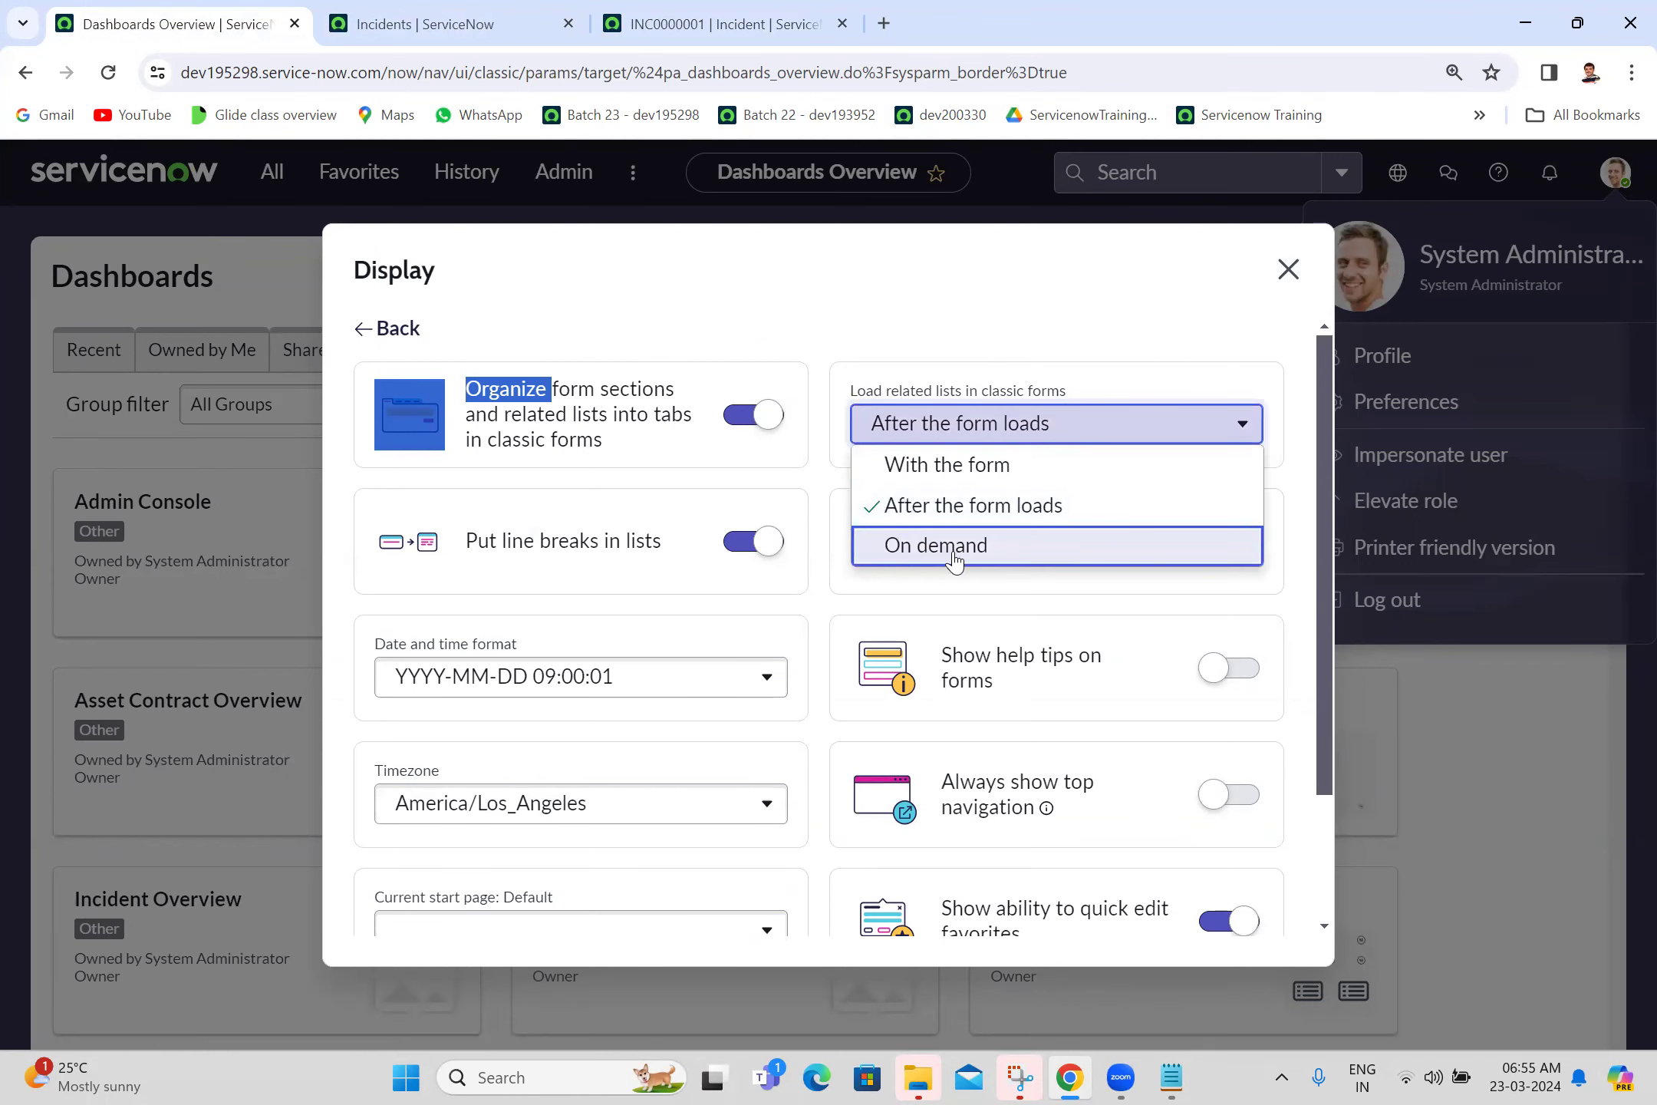
click(955, 546)
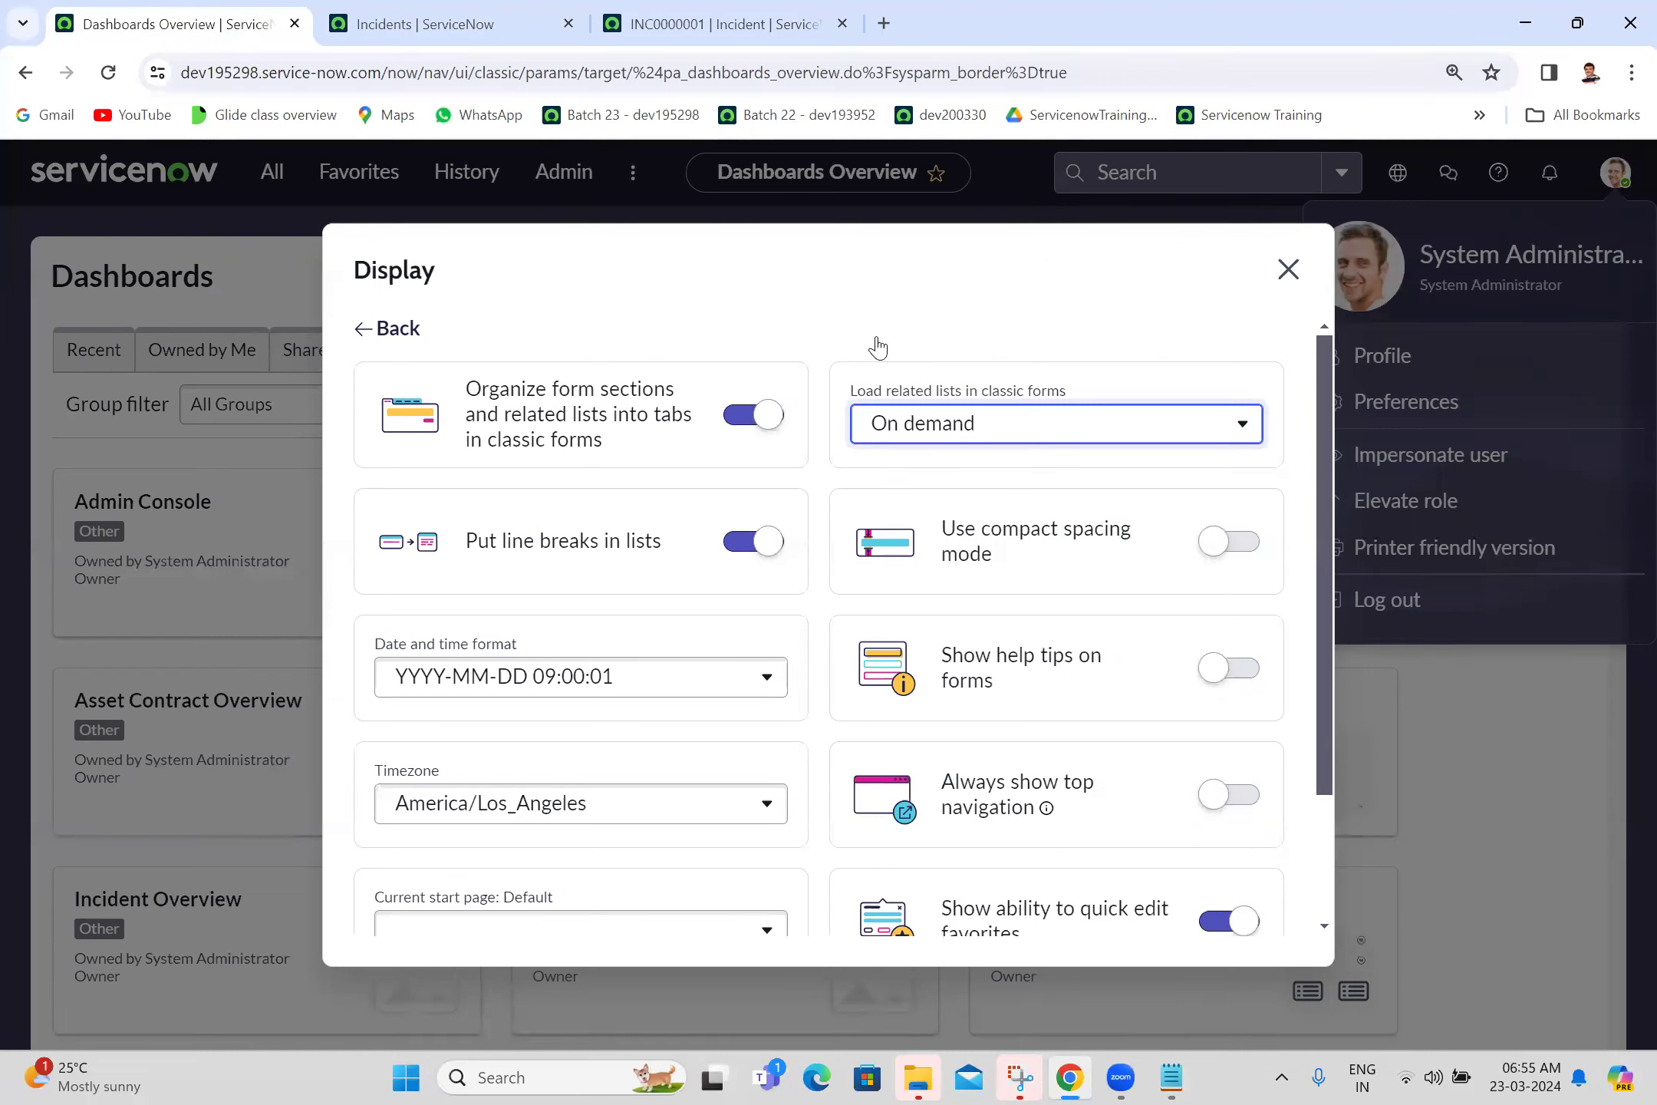
click(1288, 269)
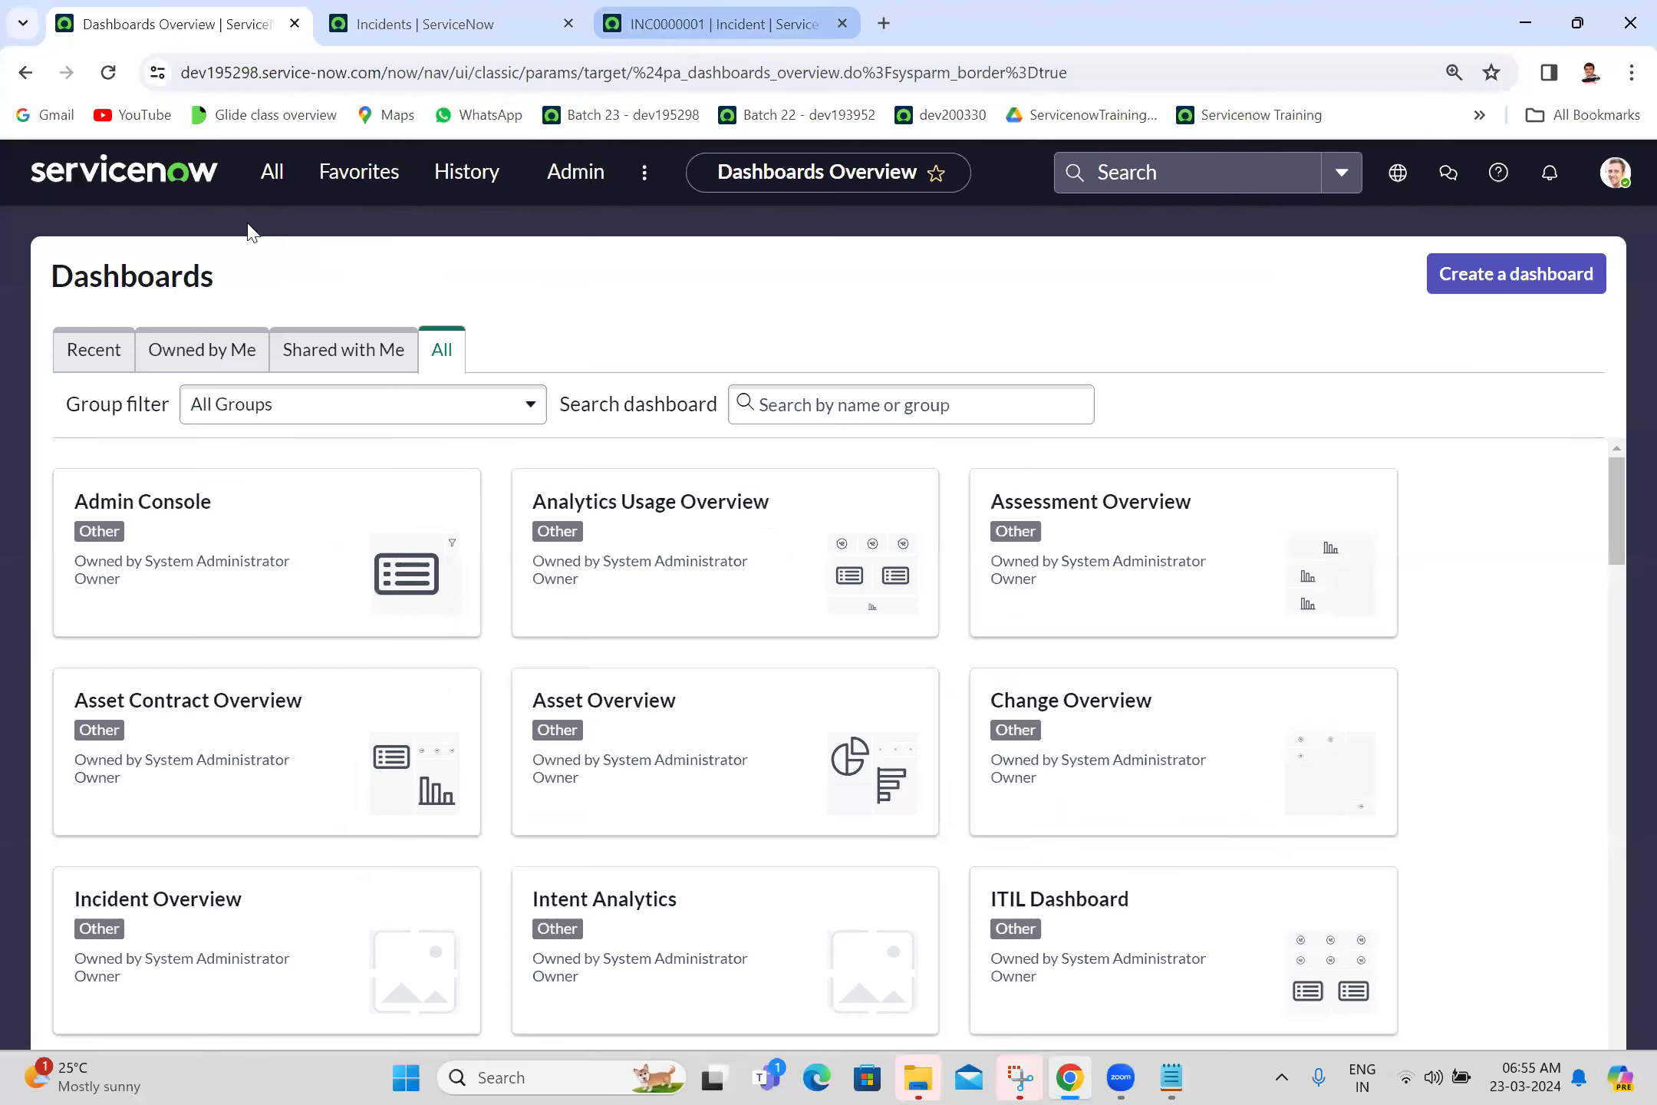
Step: Open the change request list by entering change_request.LIST in the full application navigator
click(275, 172)
text(change_)
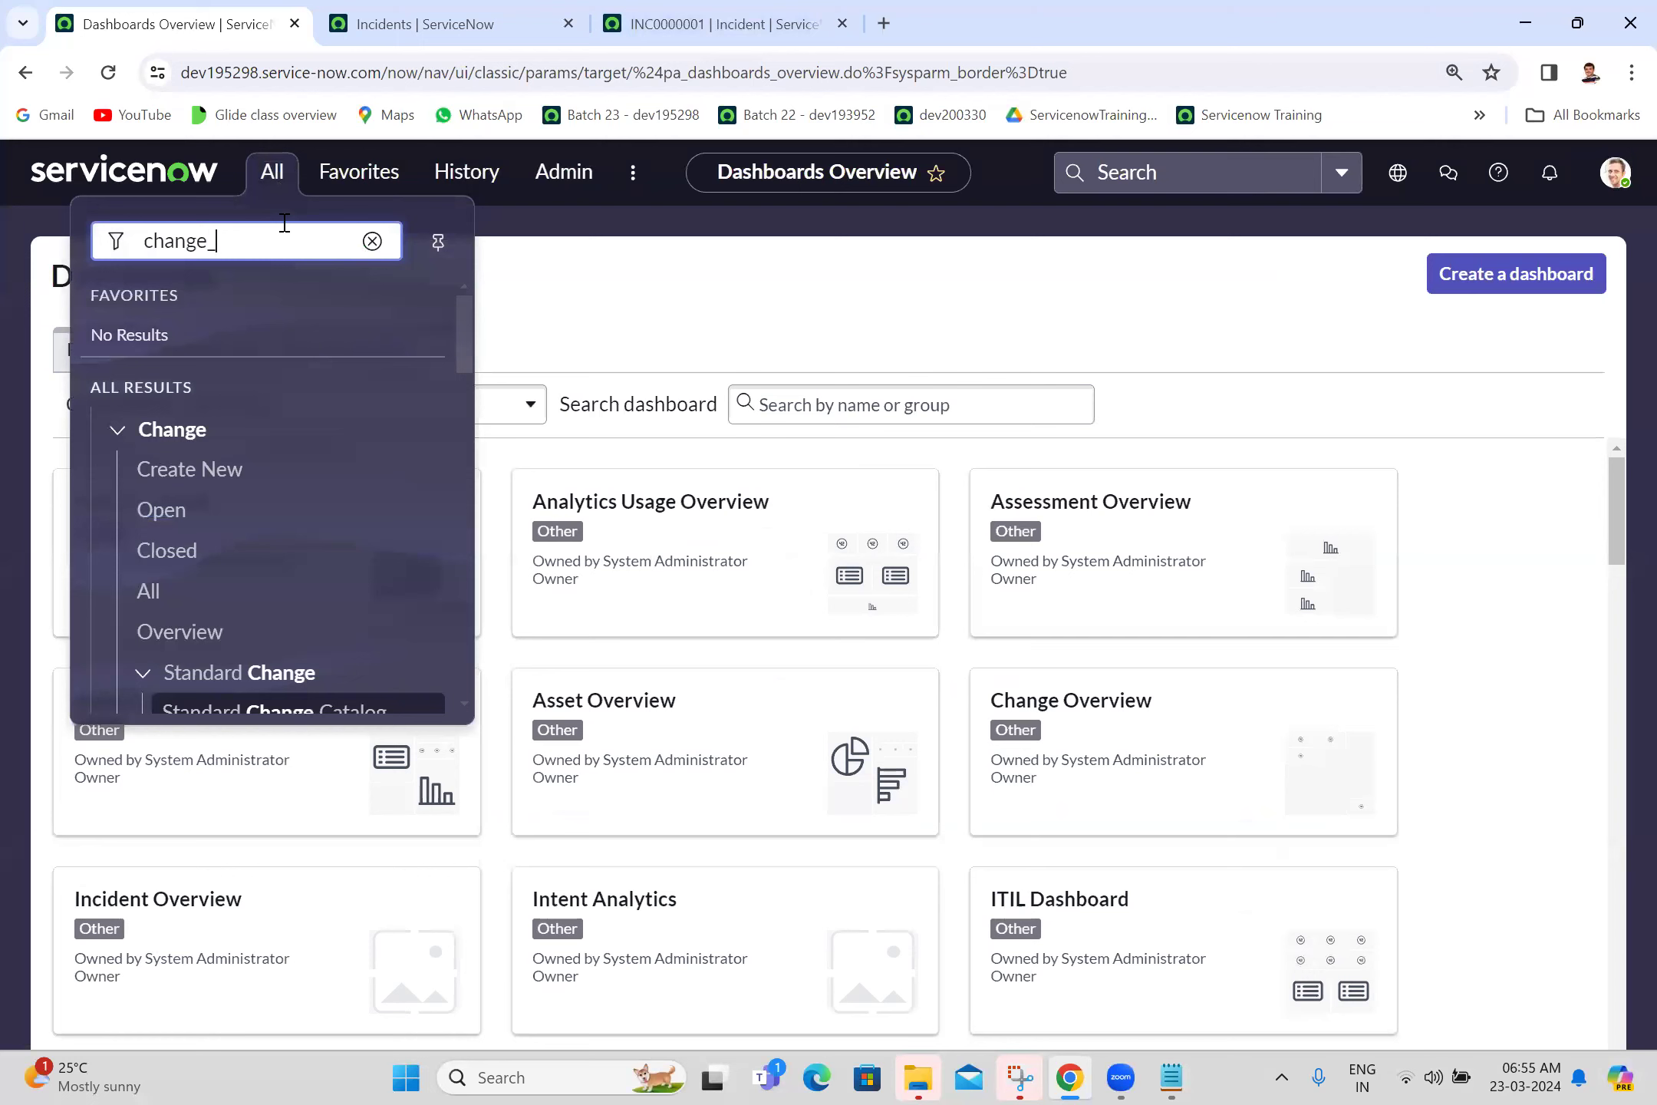
text(request.LIST)
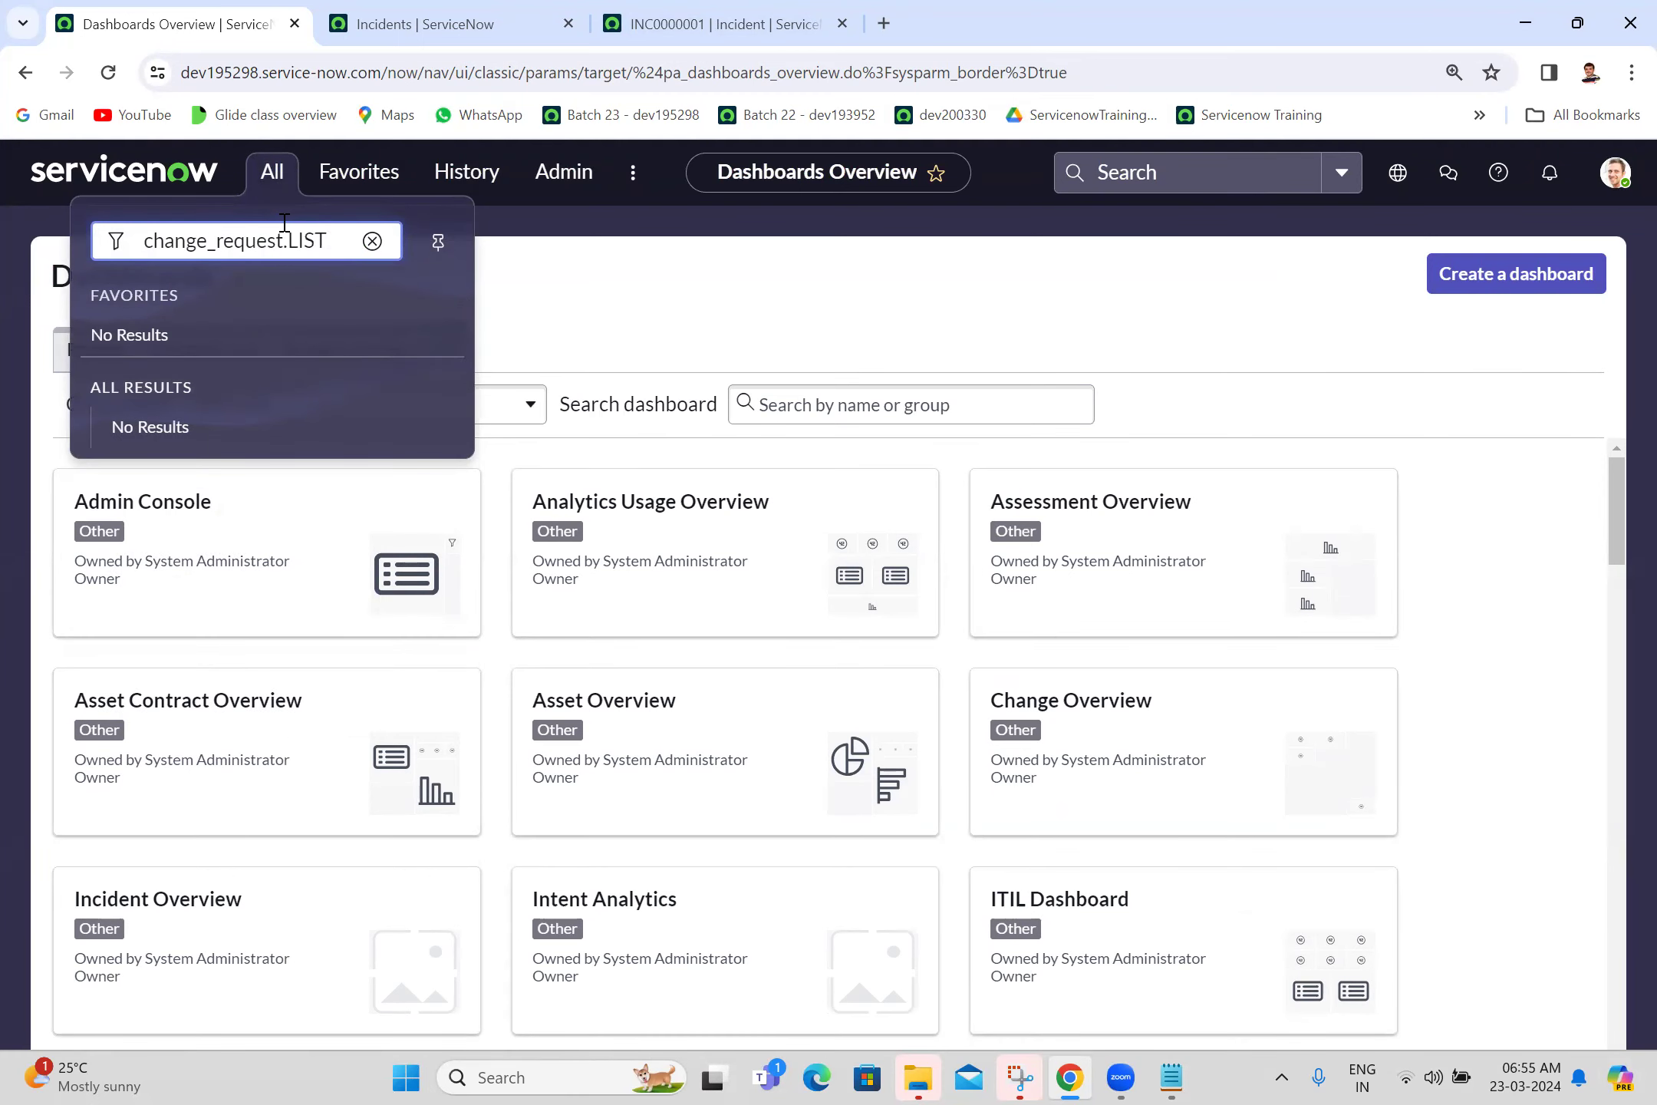
key(Return)
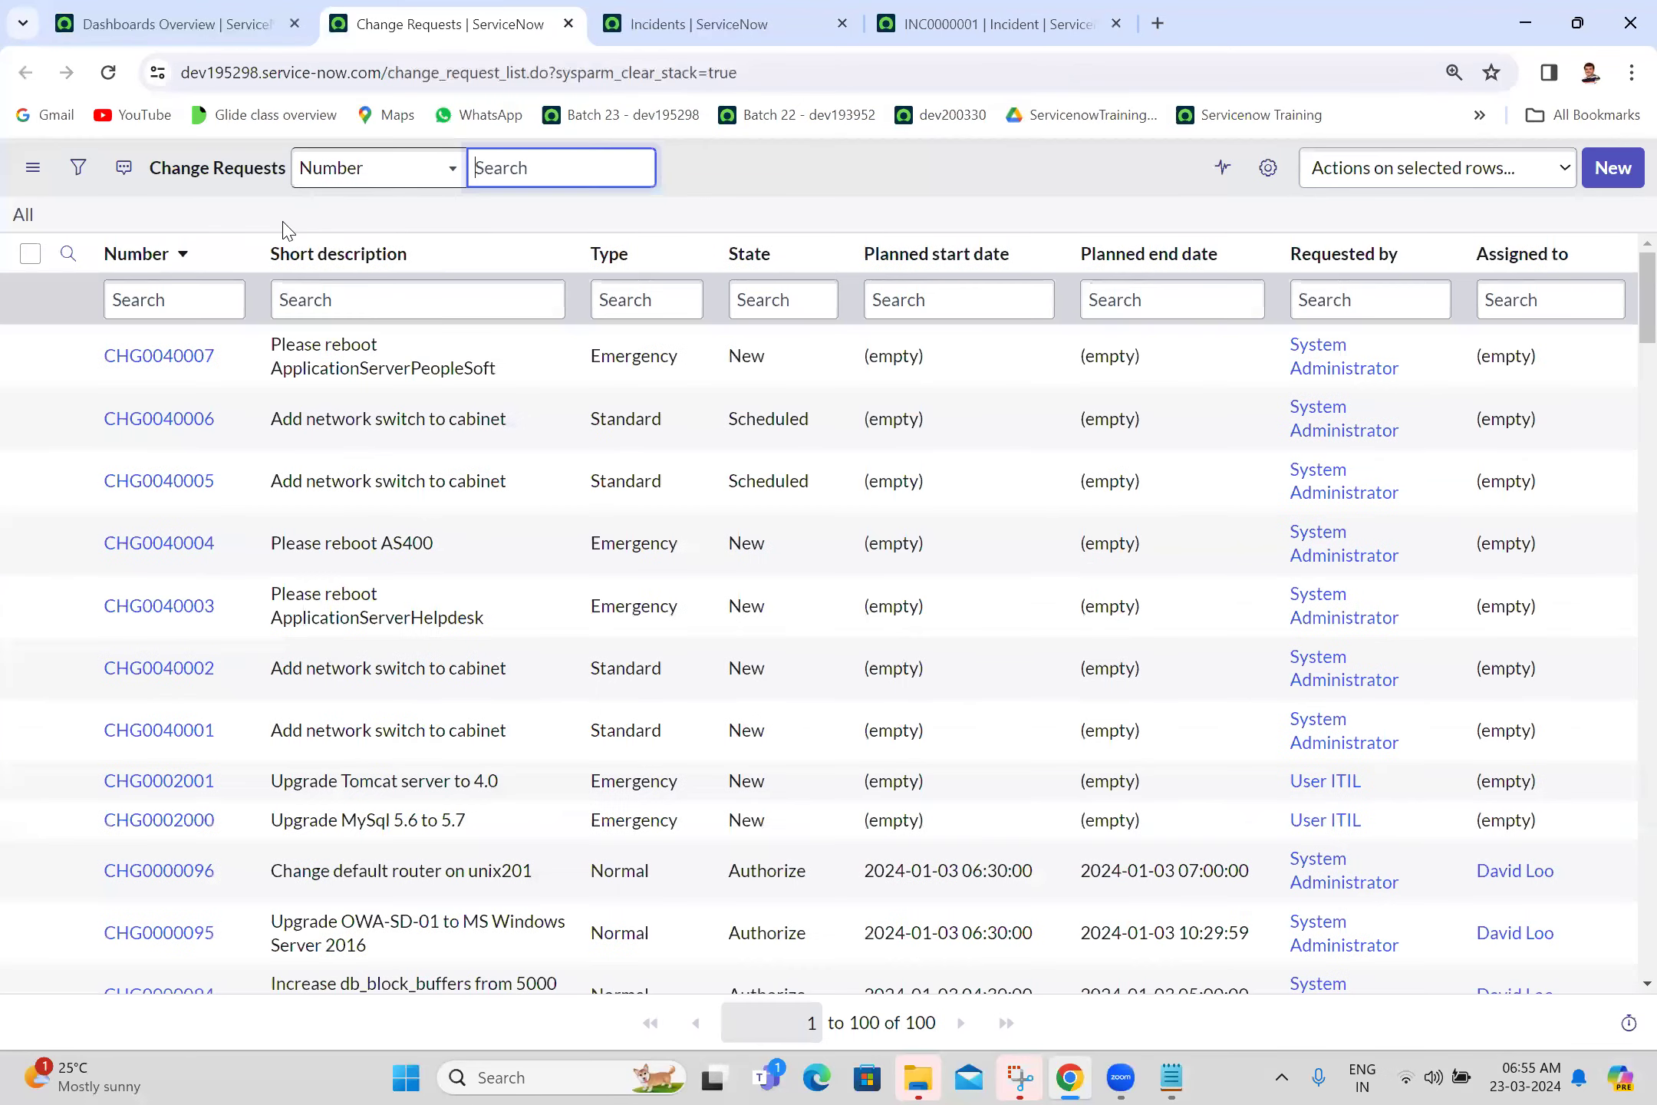
Step: Open change request CHG0040007 in a separate browser tab and load its related lists on demand
middle_click(185, 365)
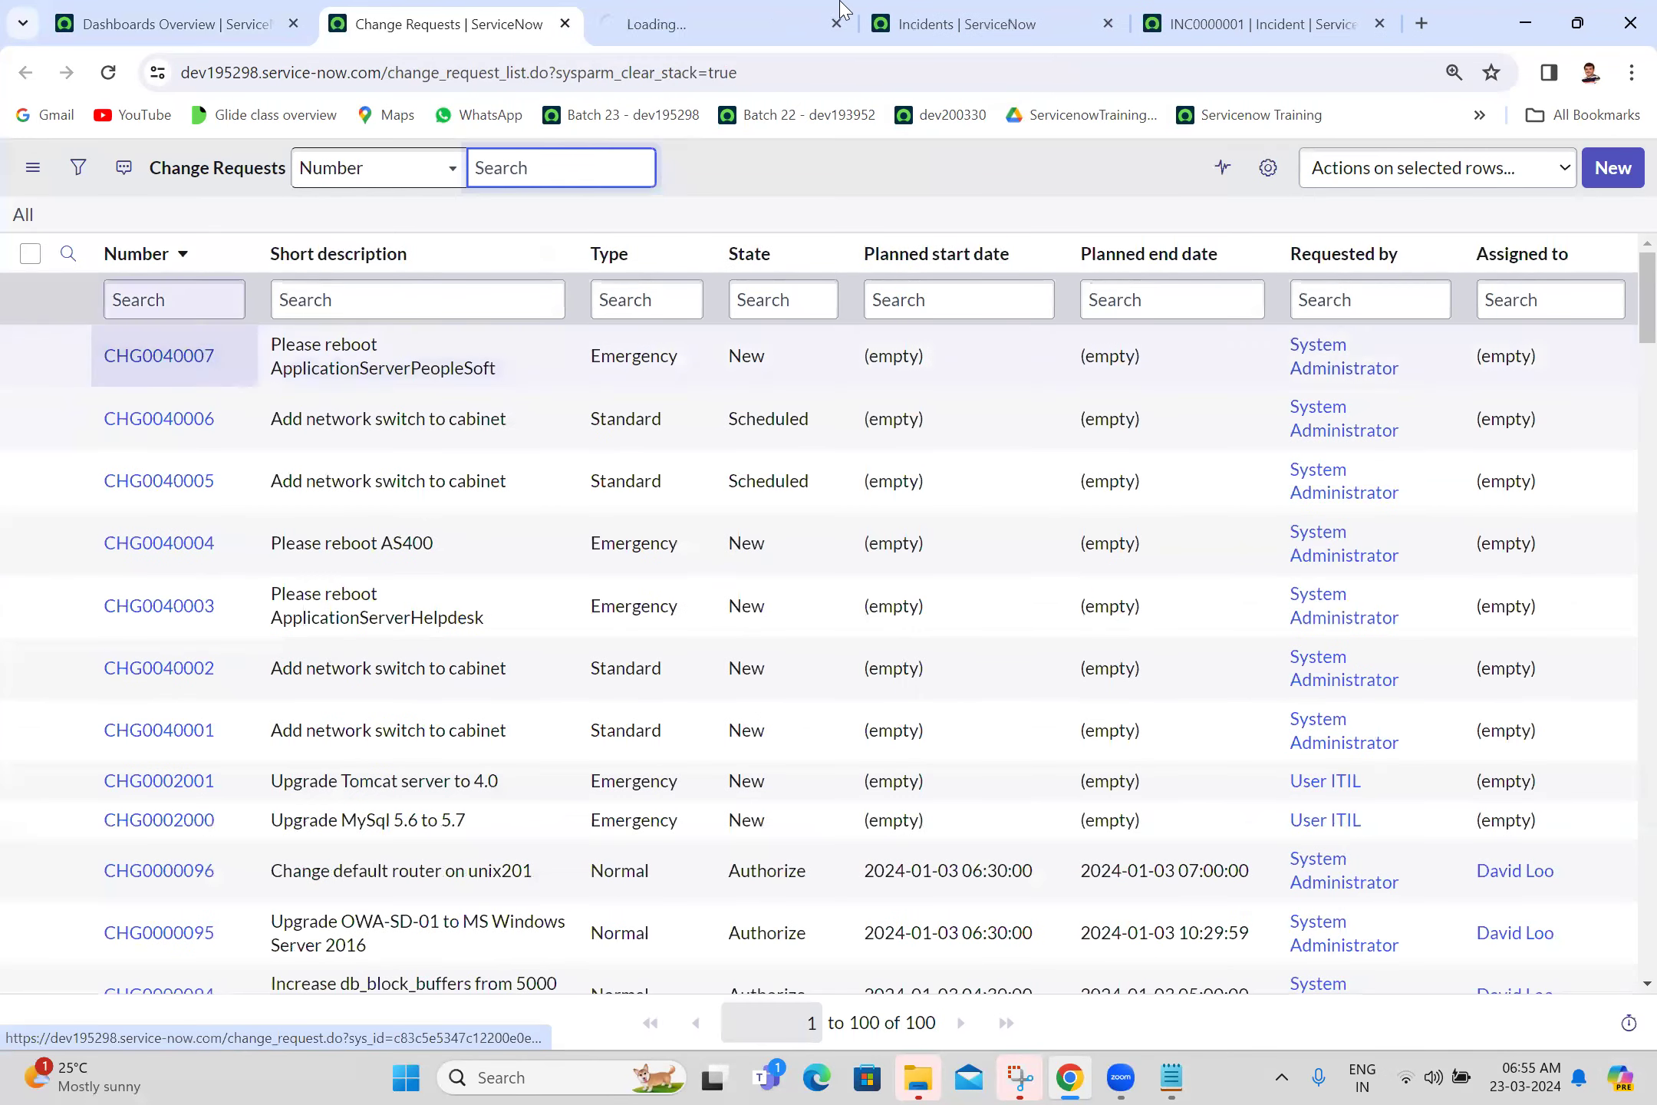
click(721, 10)
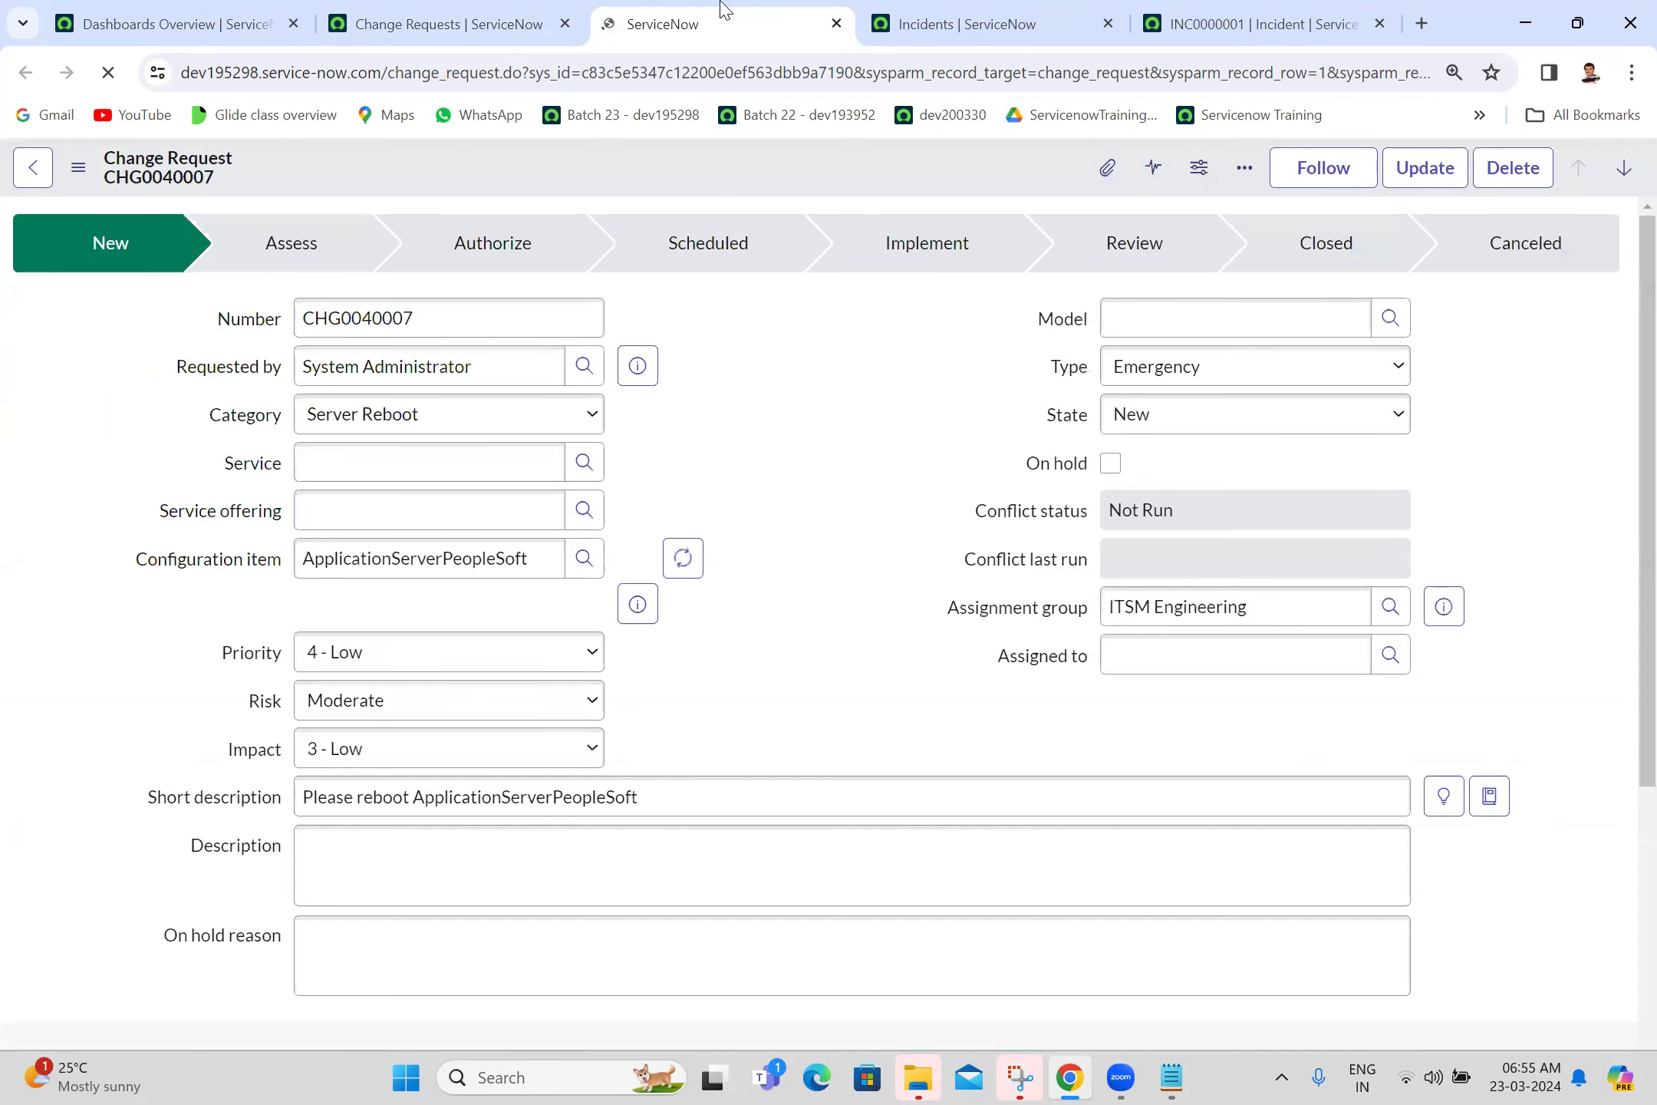
scroll(1627, 395, down, 8)
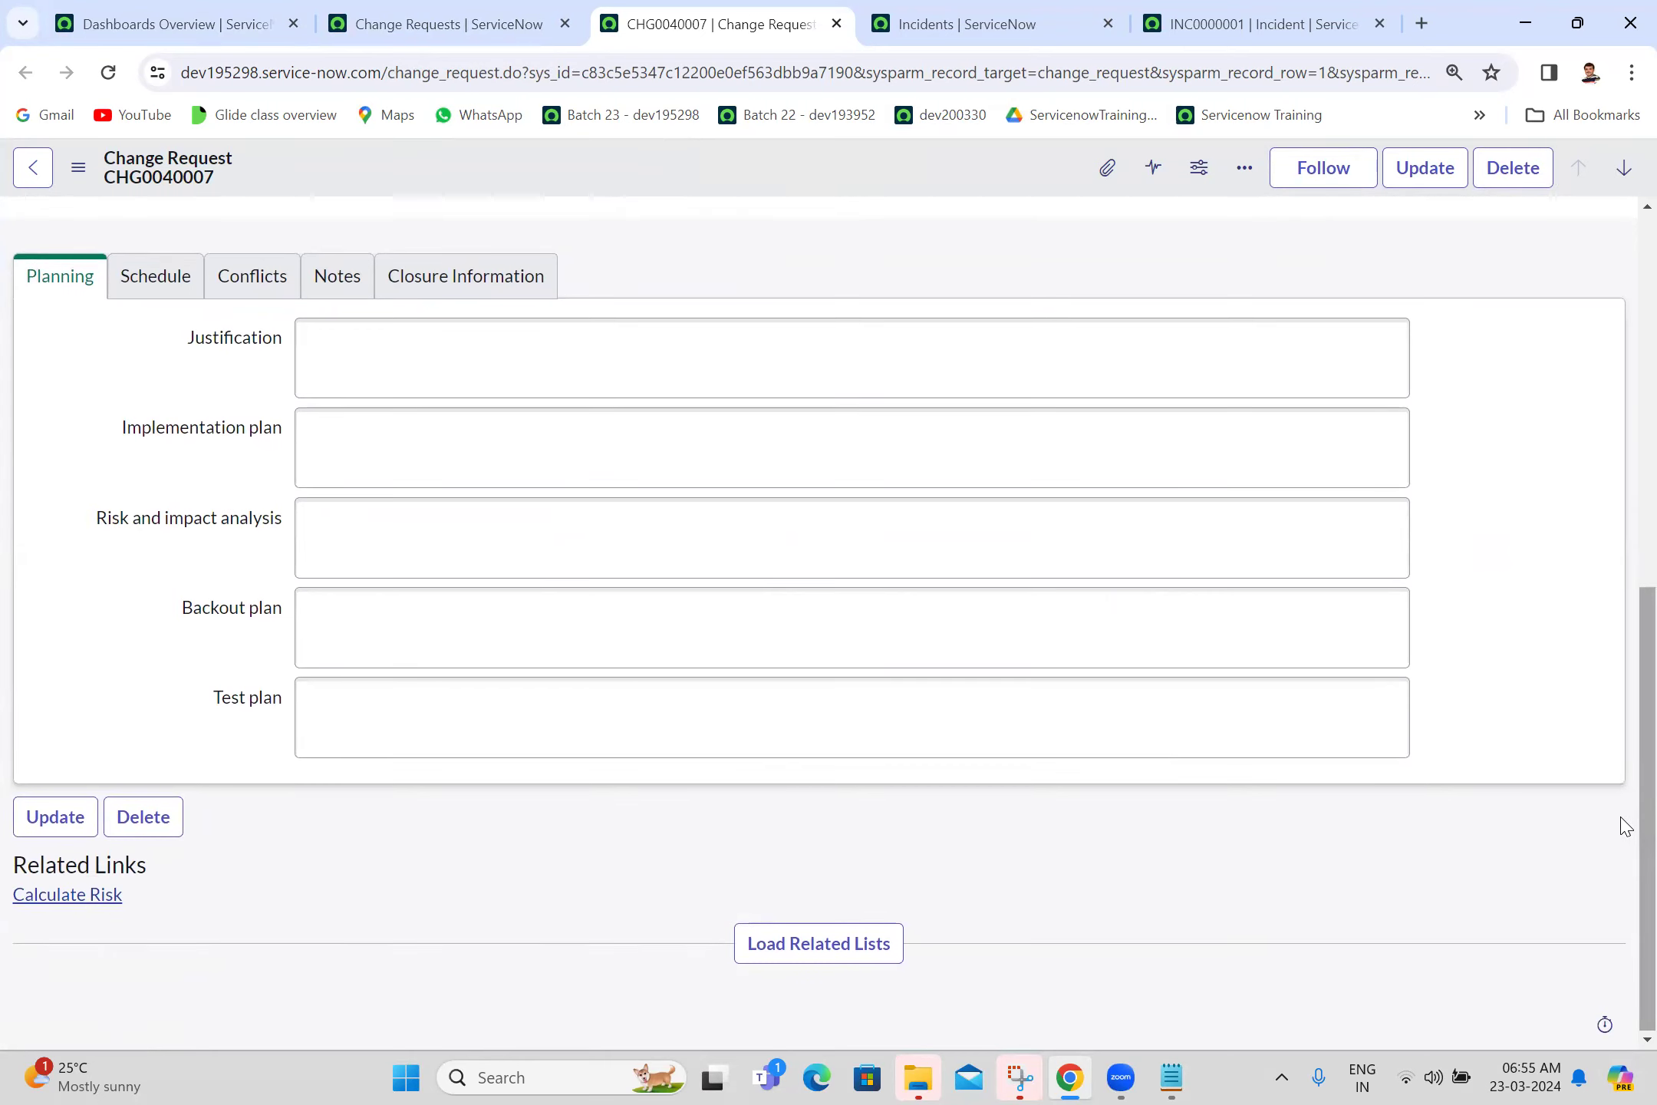
click(783, 951)
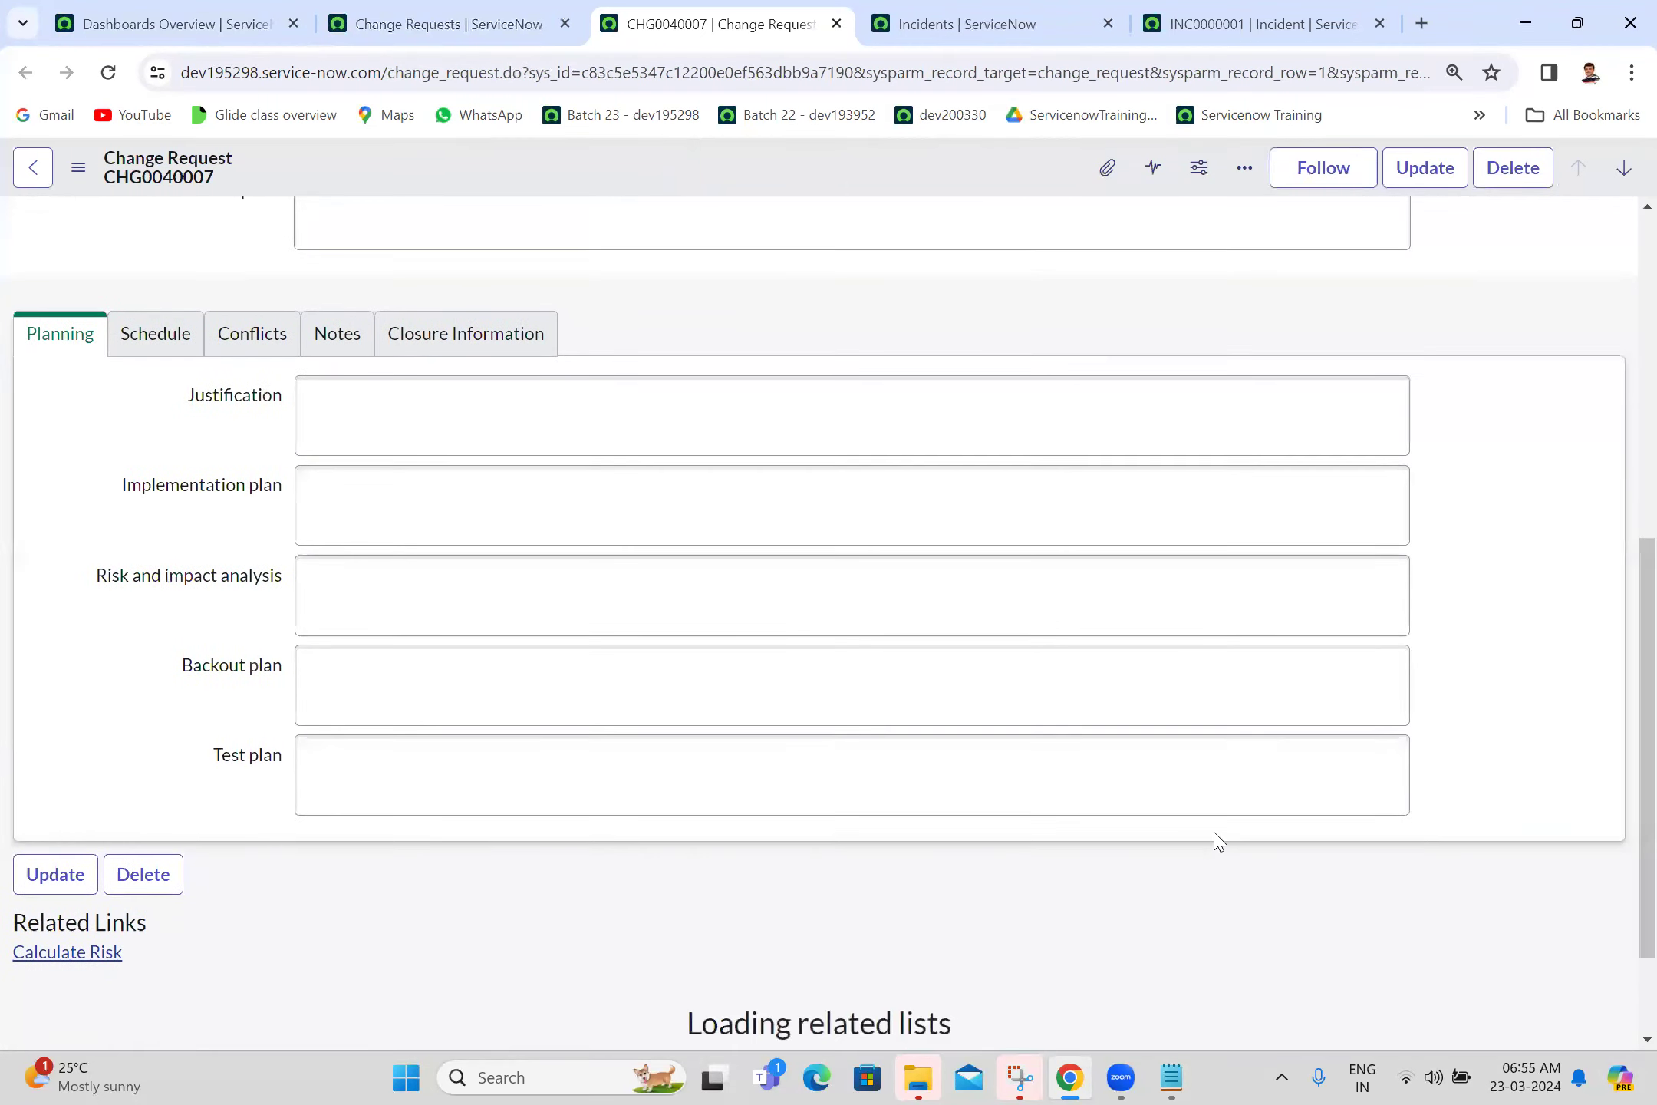
scroll(1619, 844, down, 2)
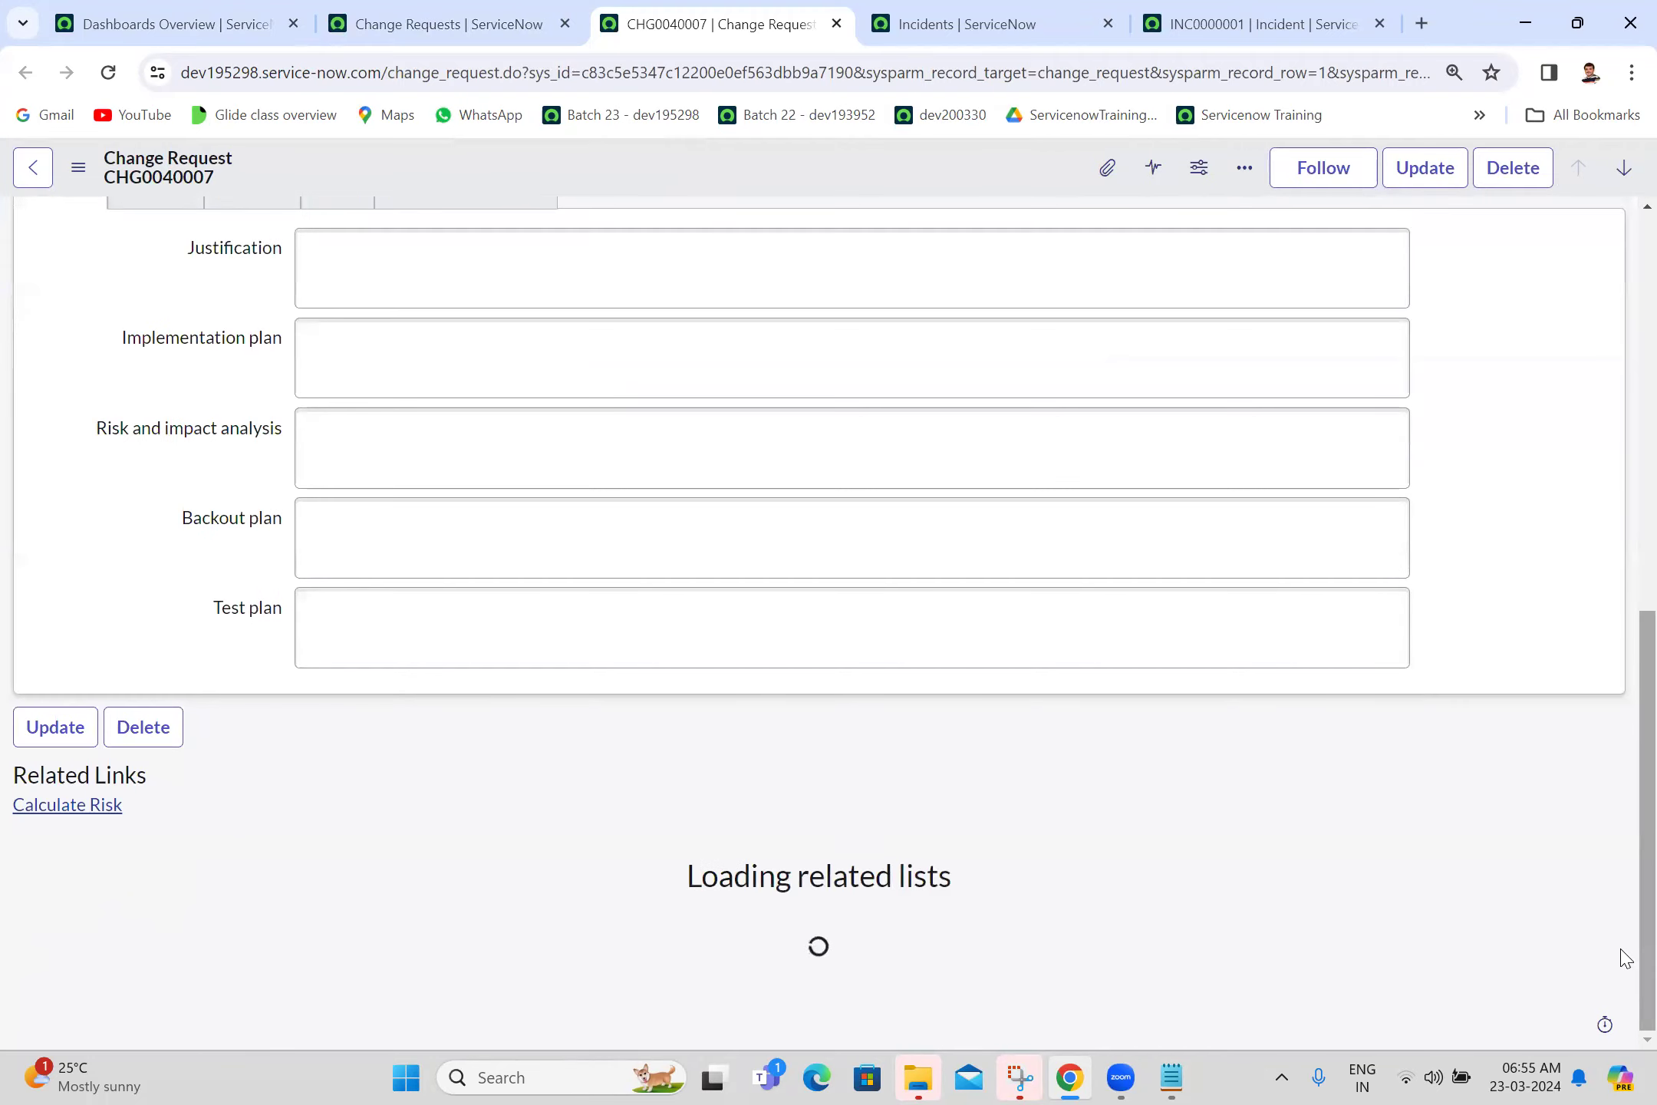
scroll(1624, 767, up, 6)
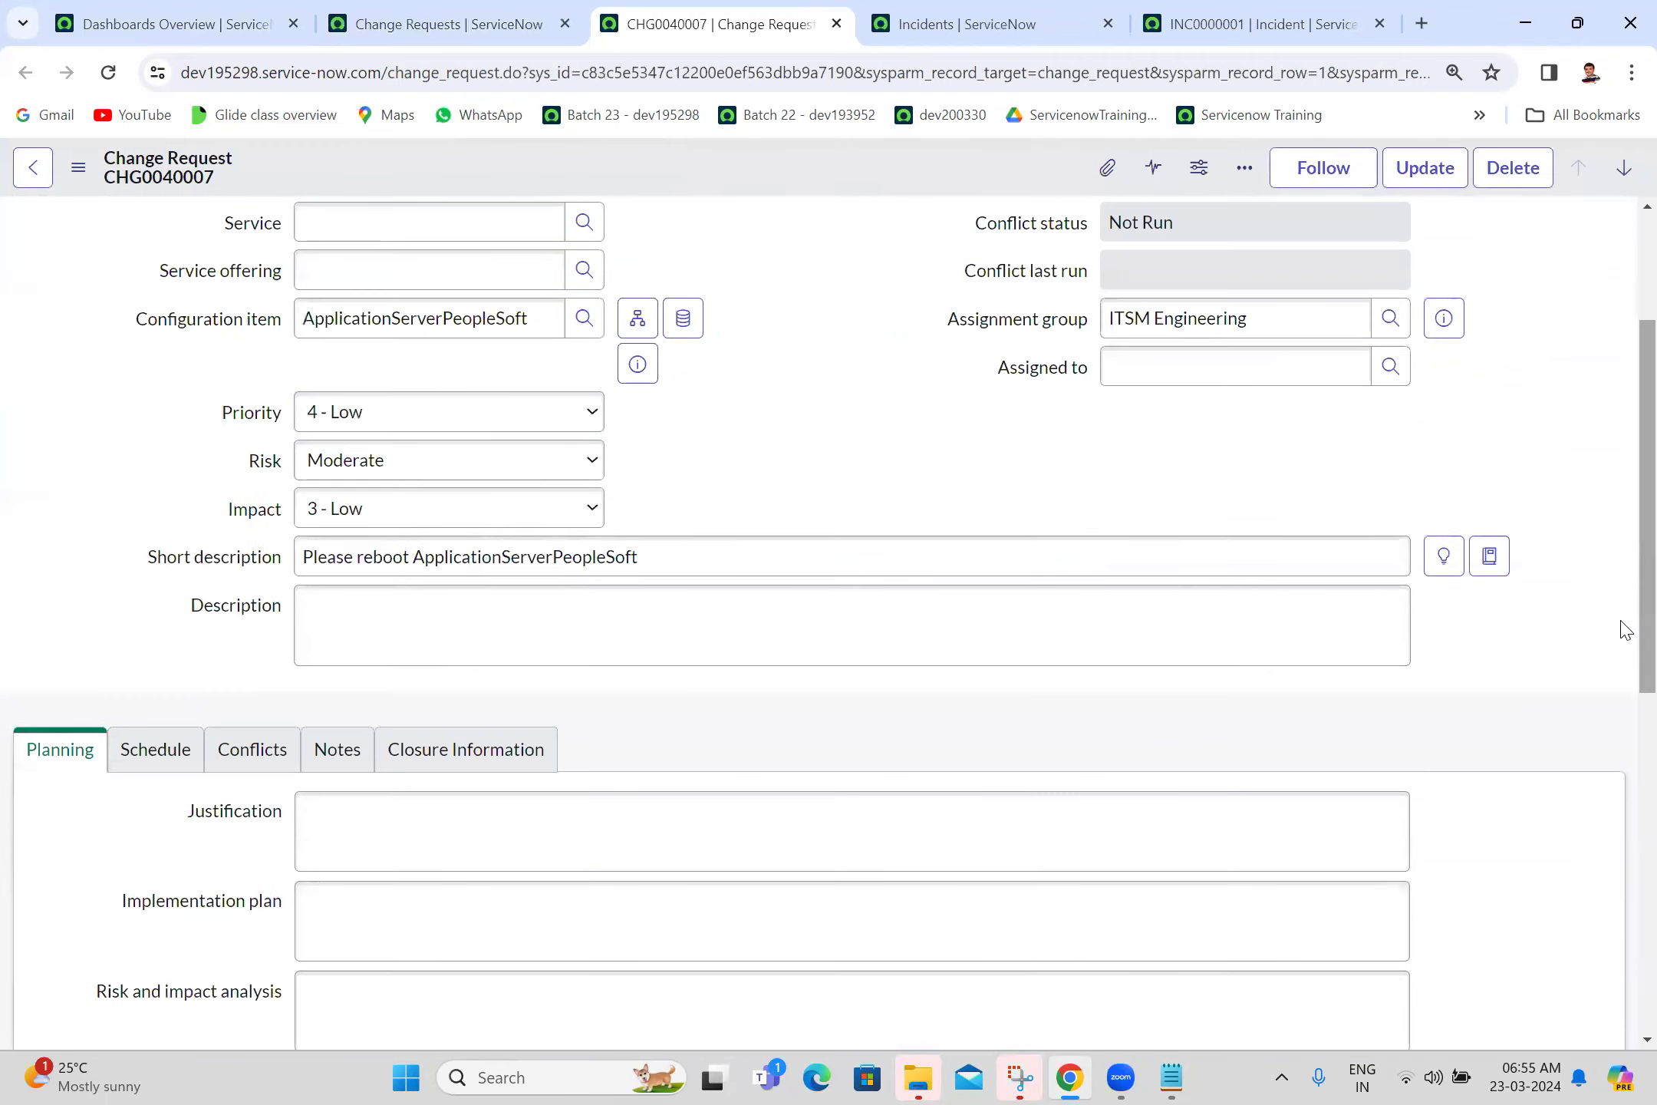
Step: Reopen the display preferences and set related lists in classic forms to load With the form
click(151, 11)
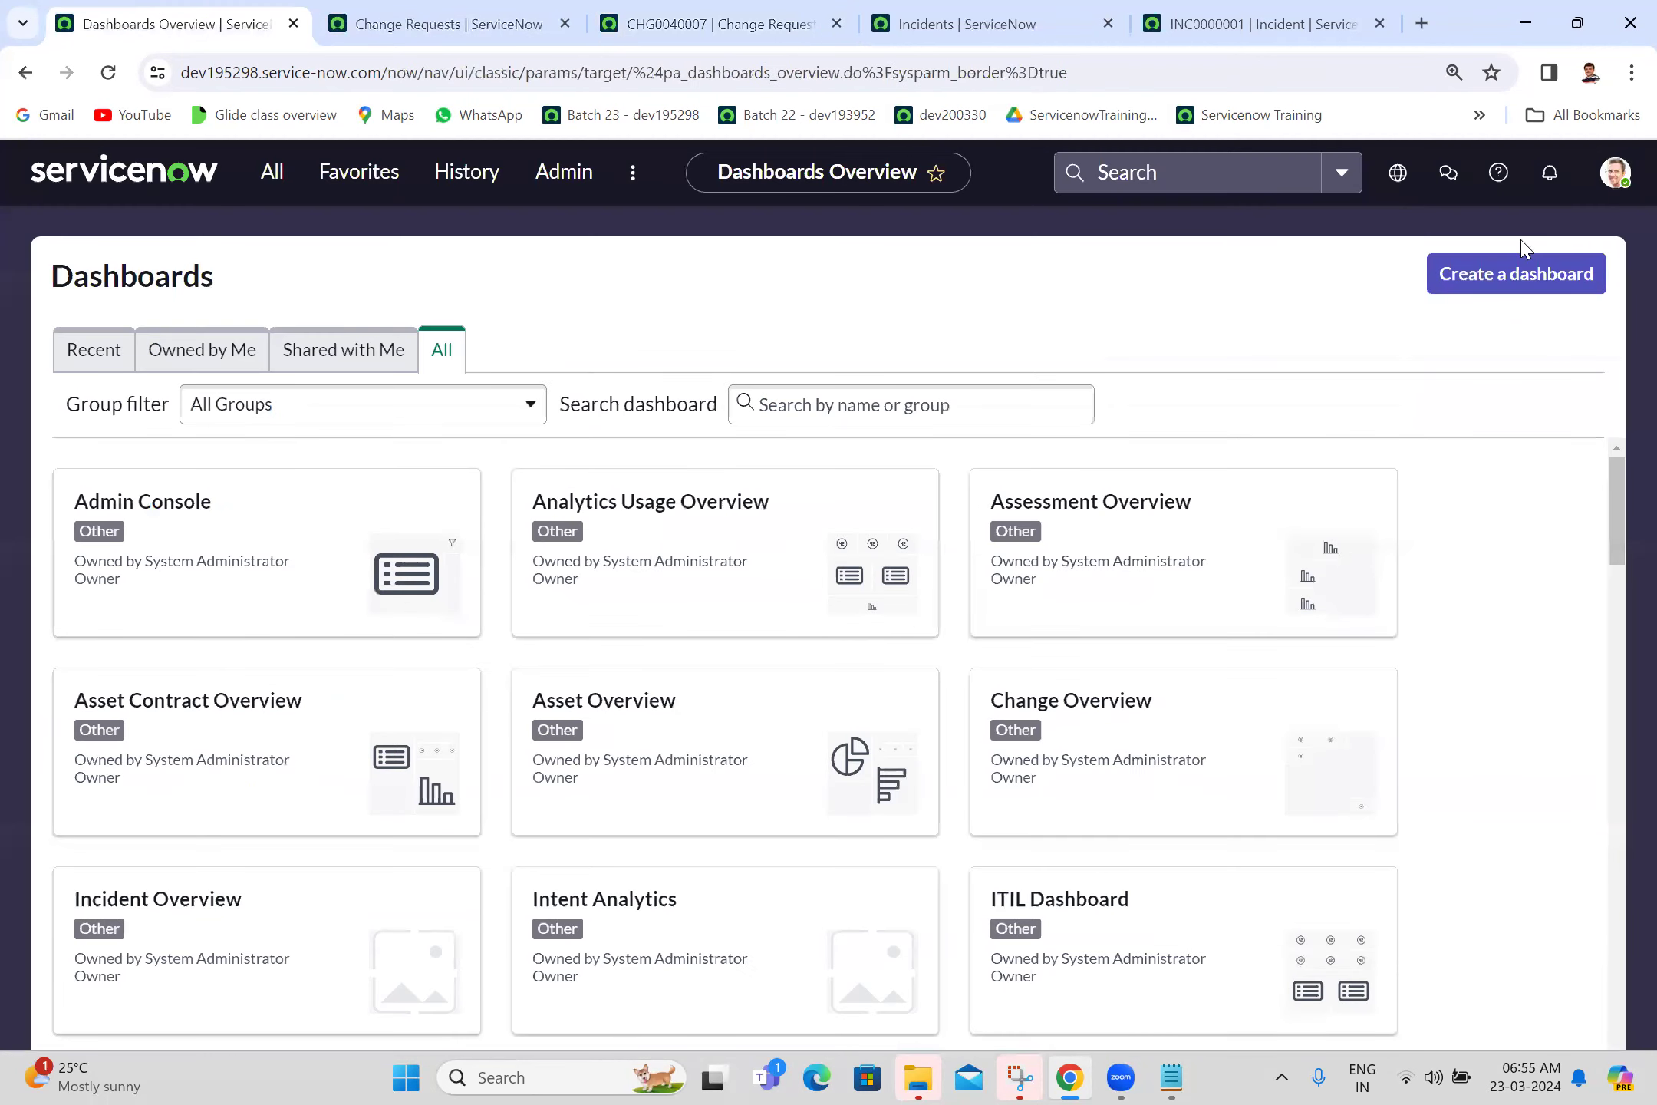
click(1616, 174)
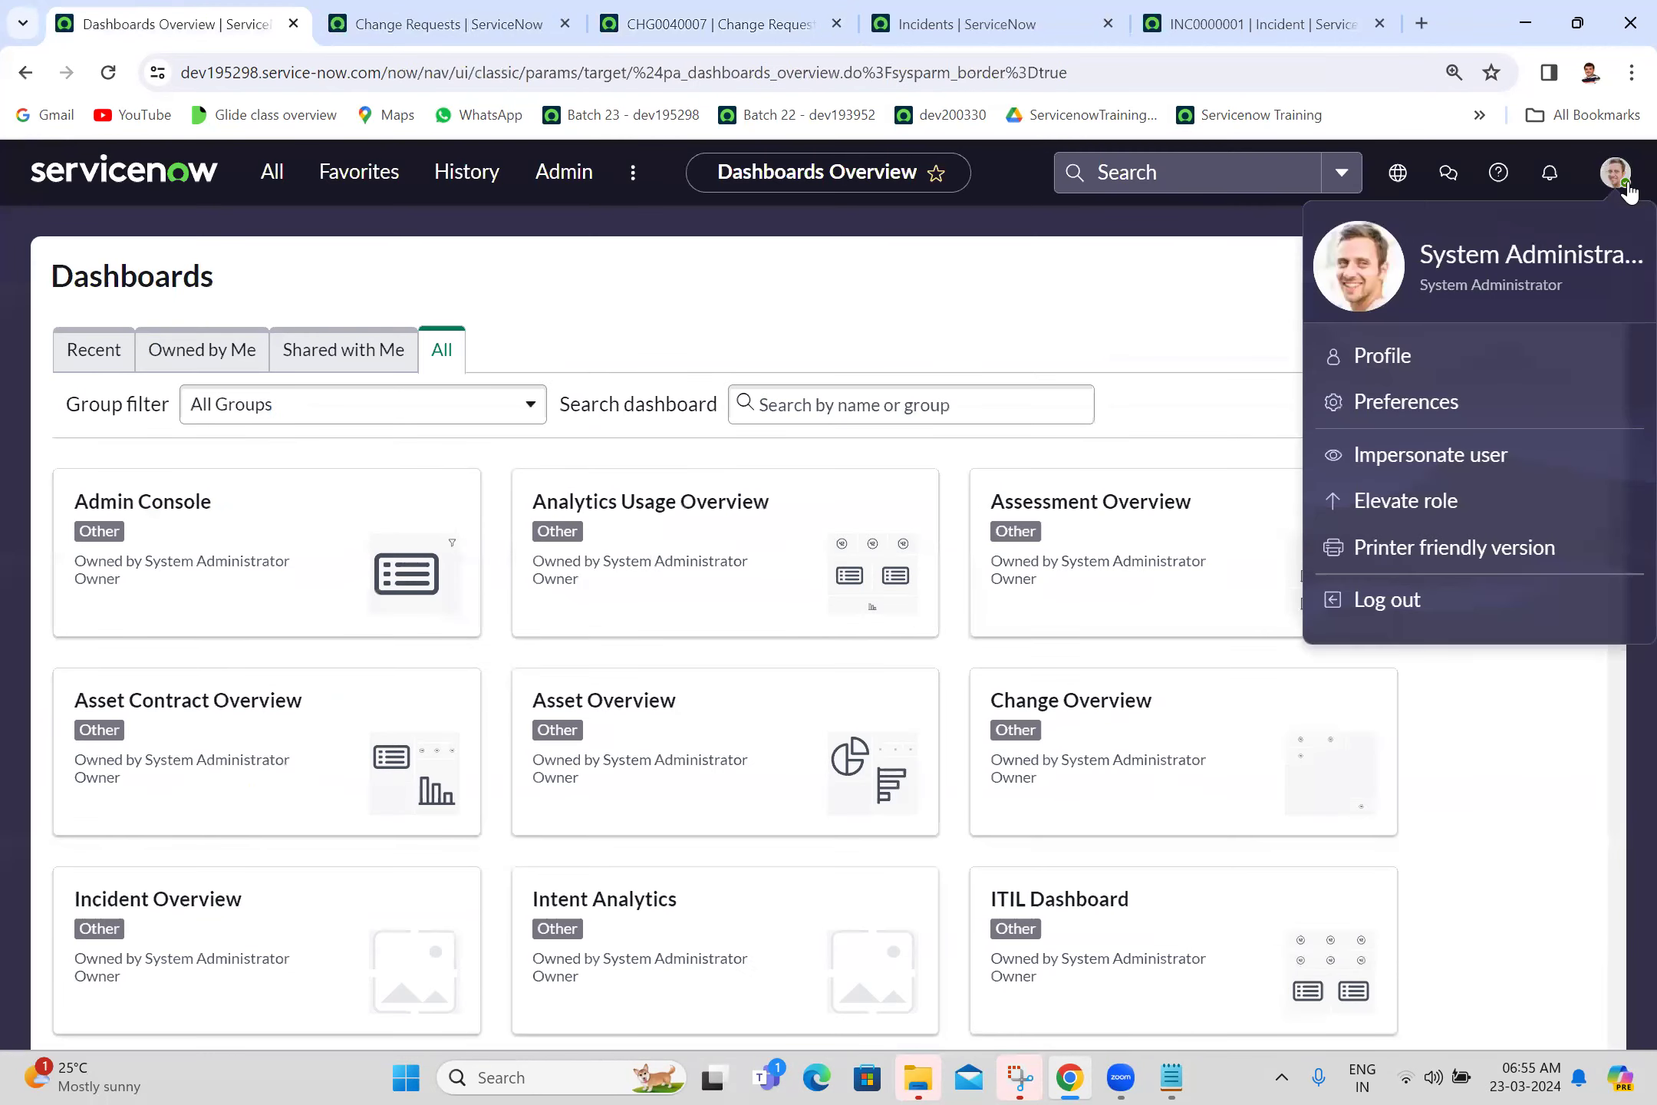
click(1441, 405)
click(554, 369)
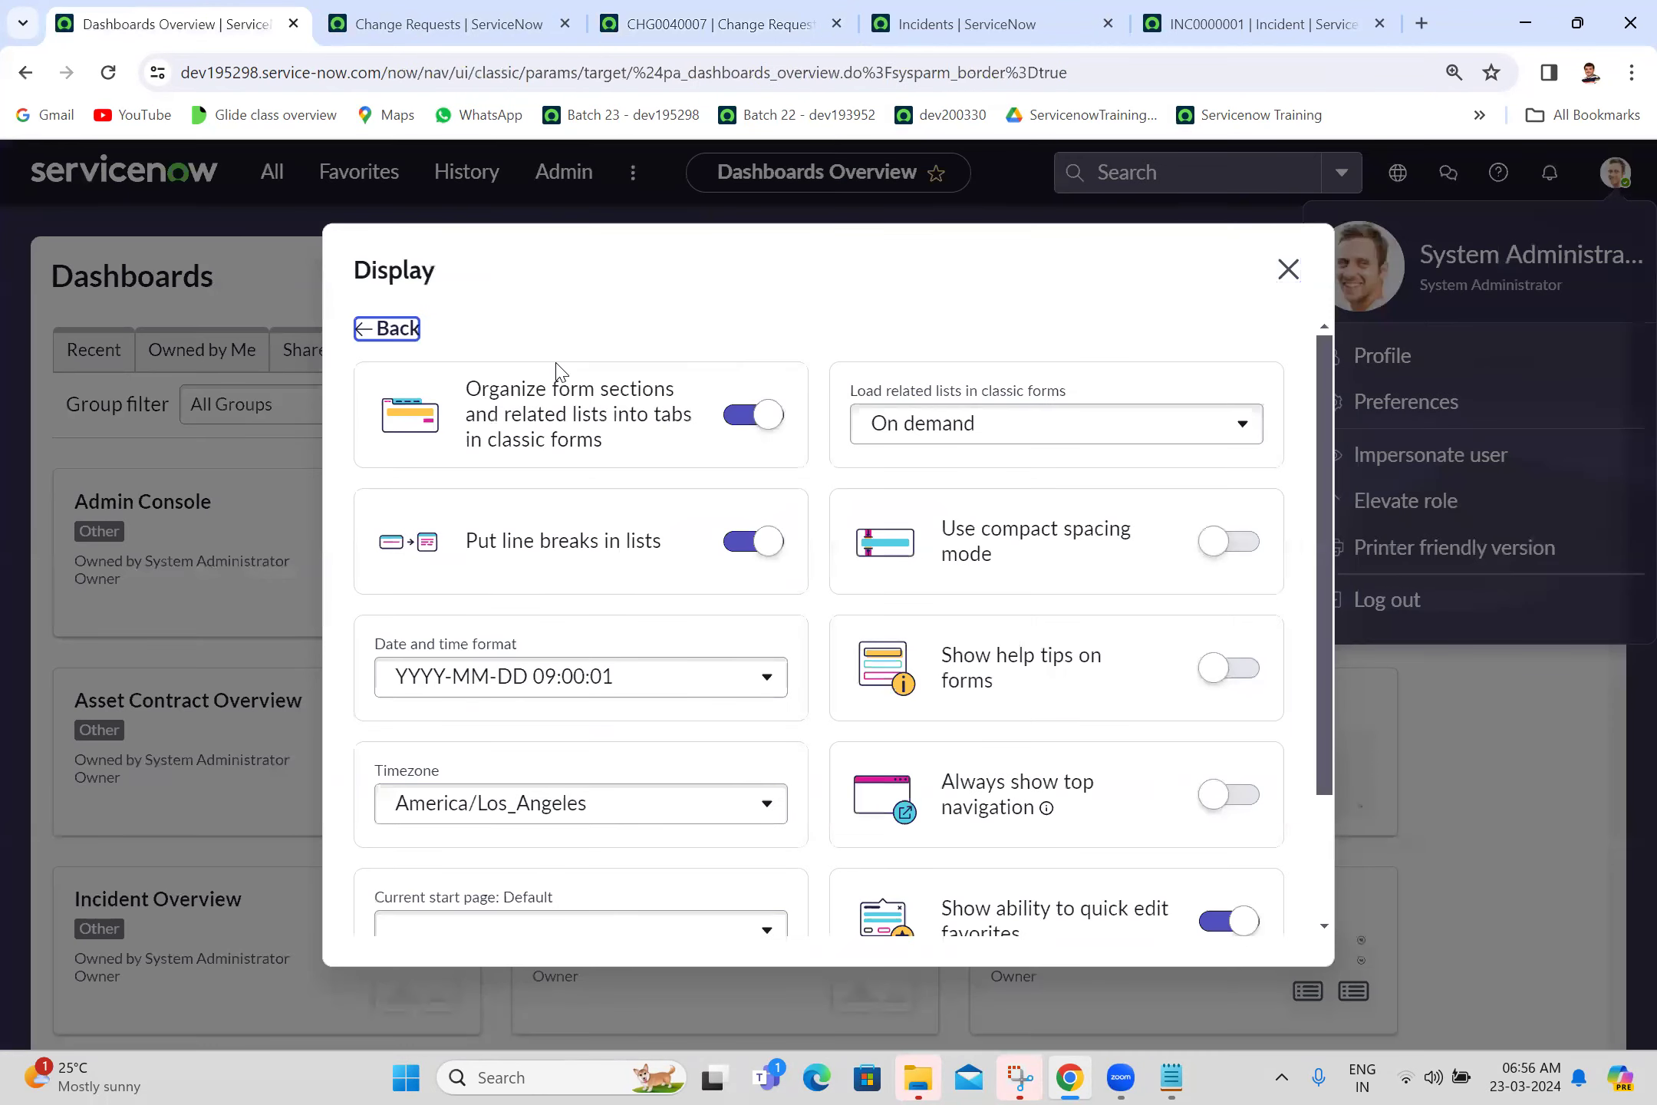
click(1086, 432)
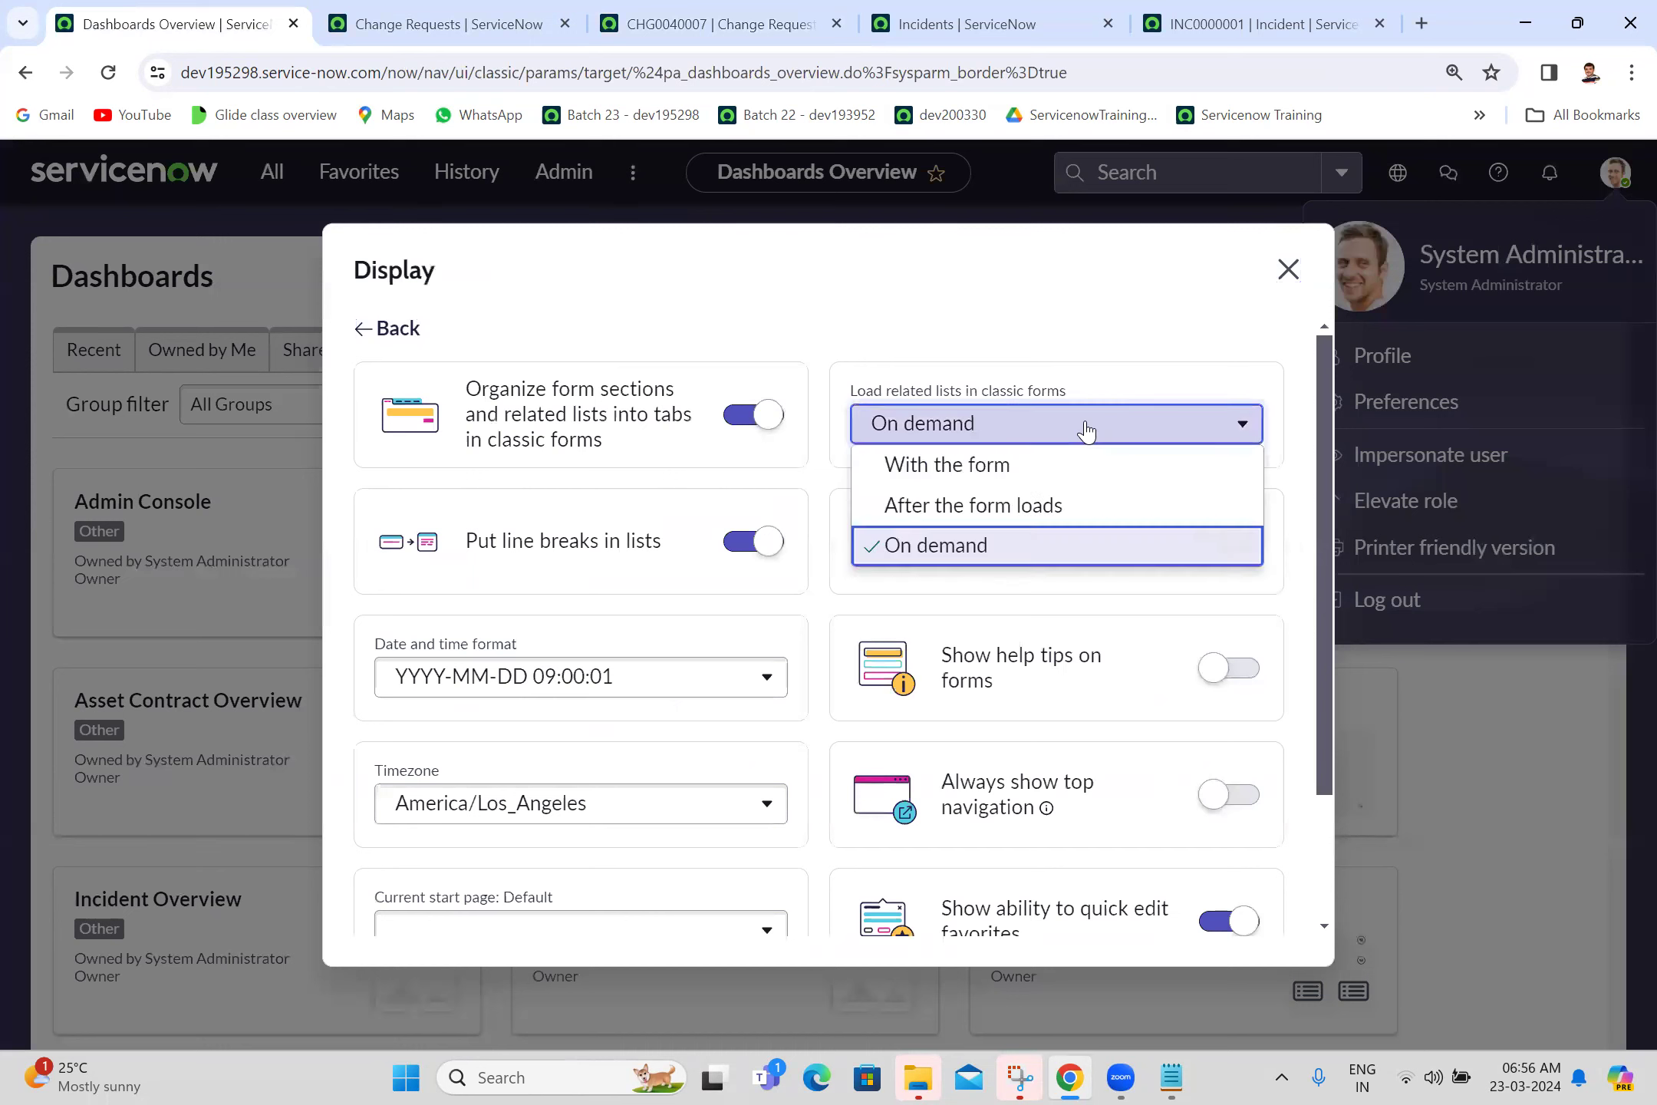
click(968, 468)
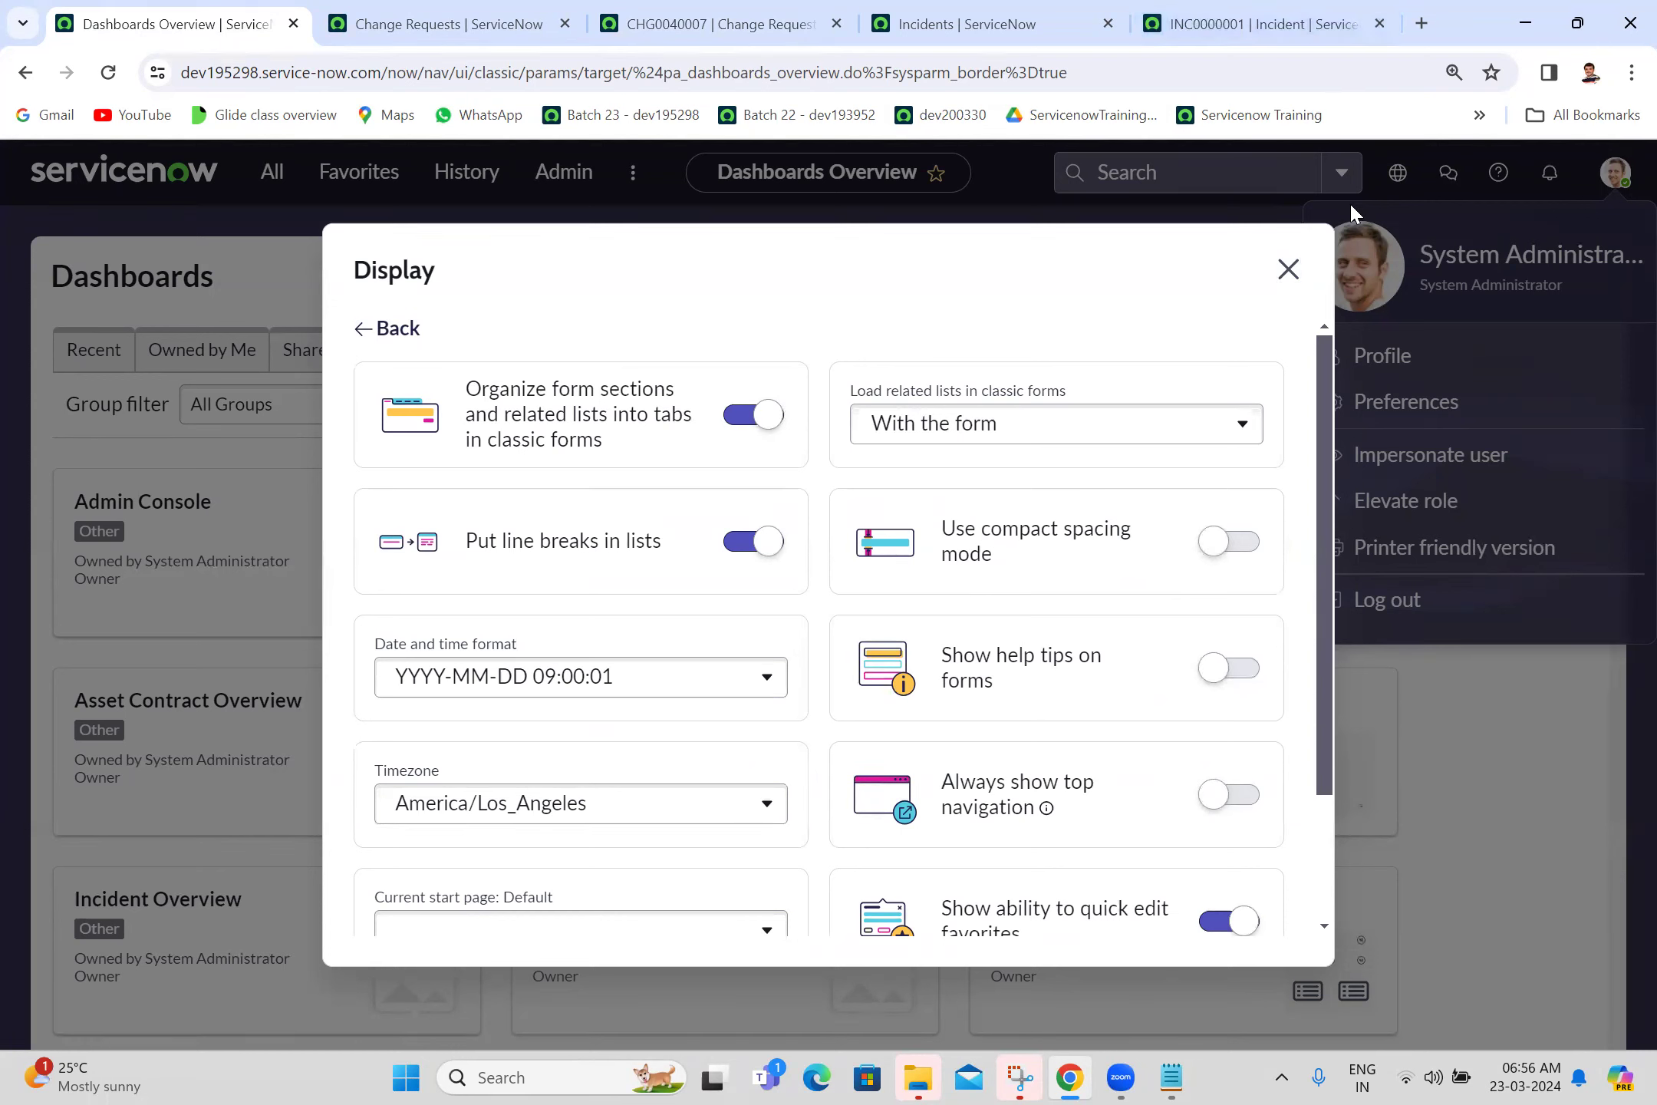
Step: Turn on compact spacing mode and close the change request list and CHG0040007 browser tabs
click(1243, 543)
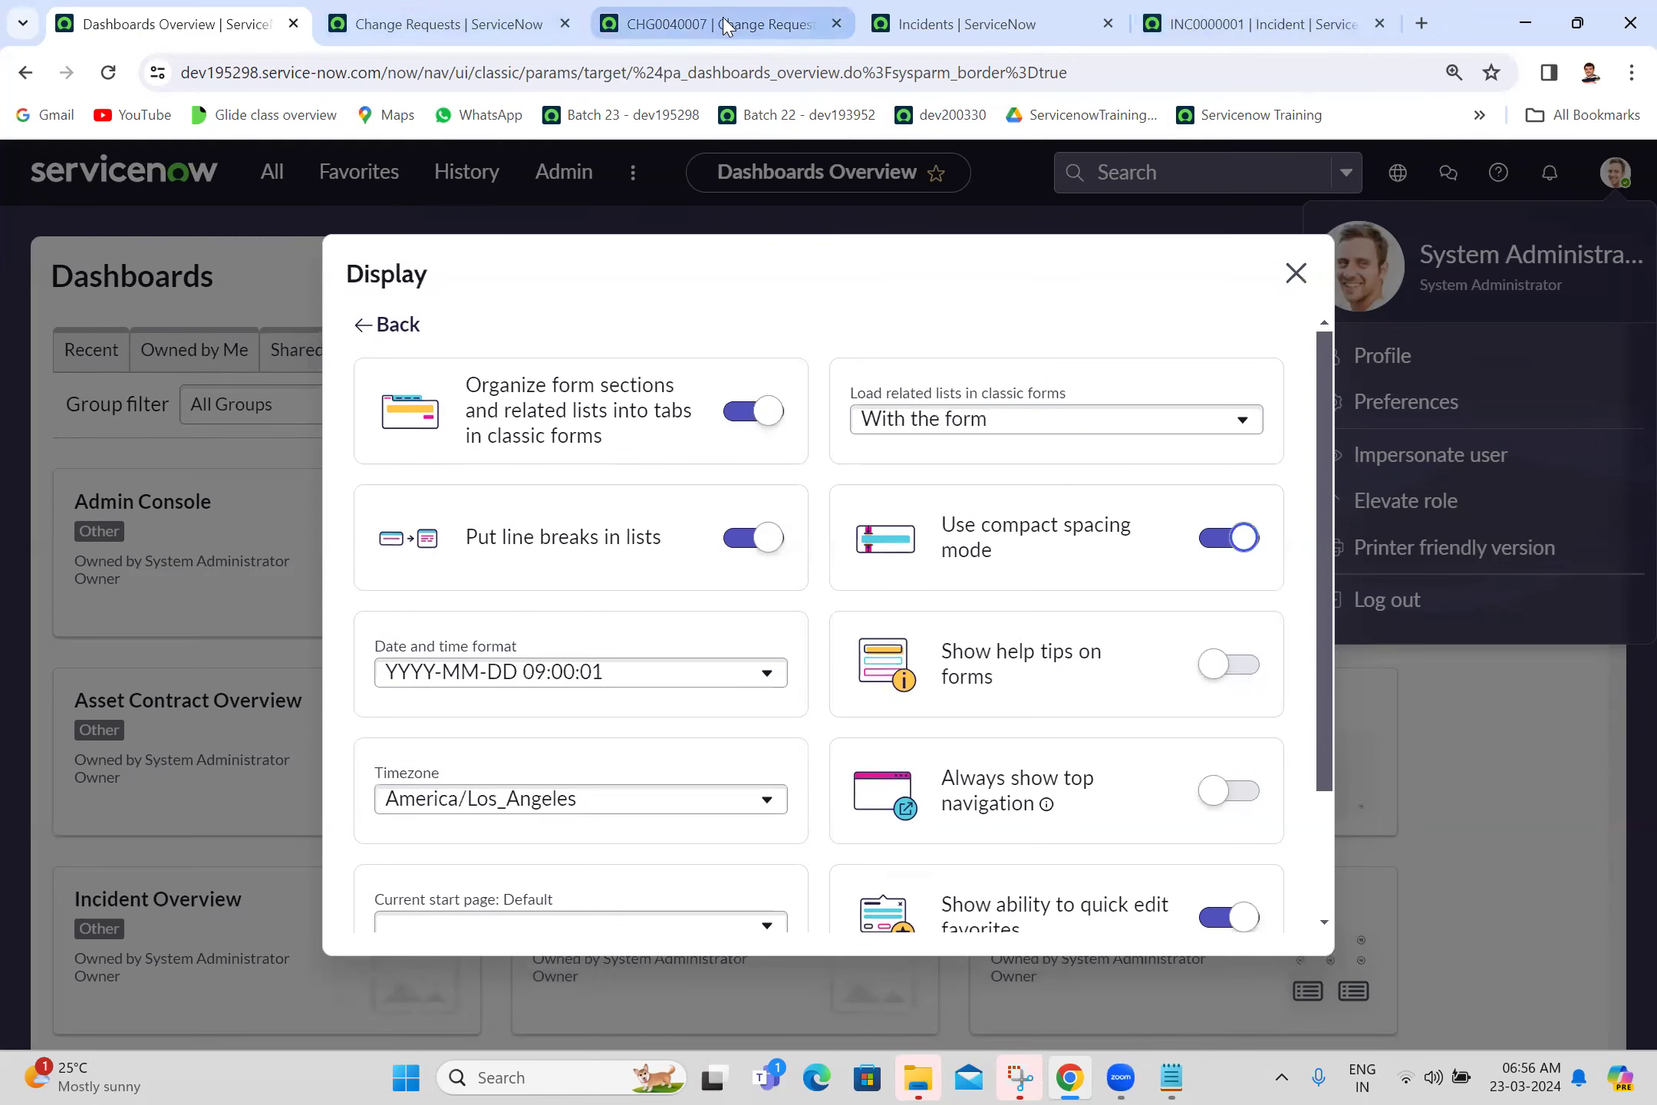
click(565, 24)
click(565, 24)
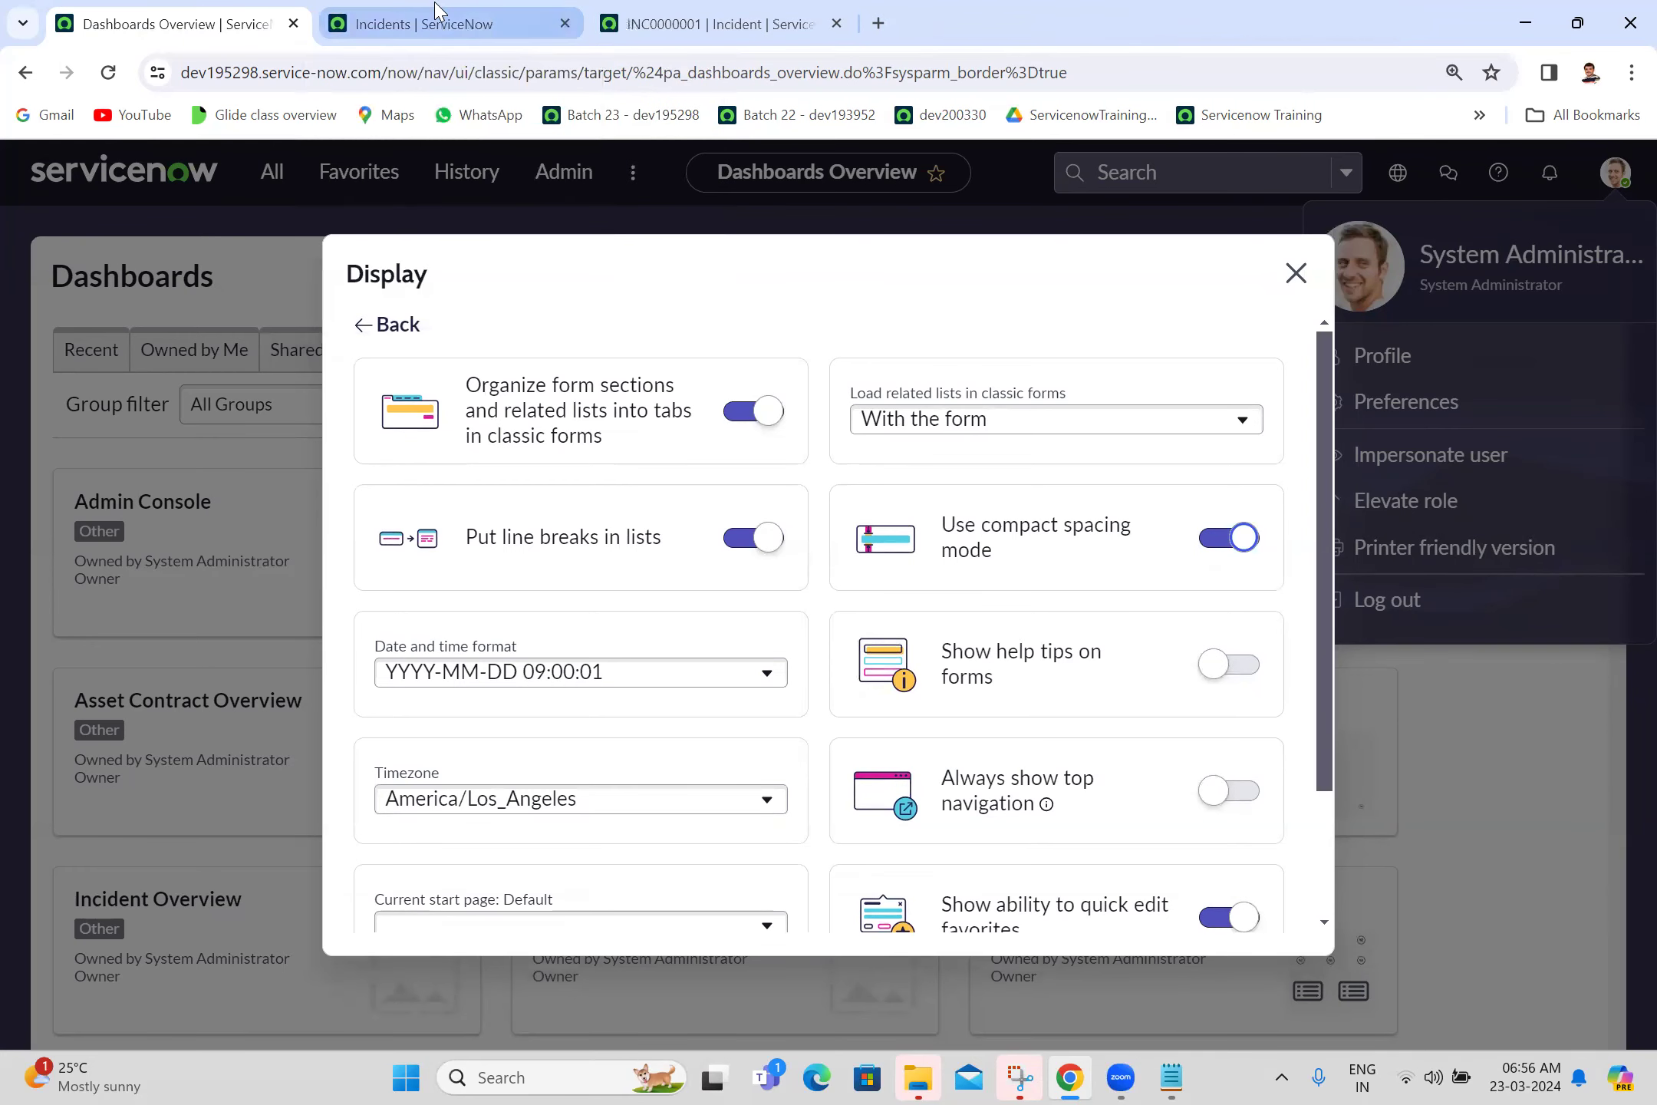
Step: Reload the incident list and the INC0000001 form to examine their compact spacing
click(441, 19)
click(102, 81)
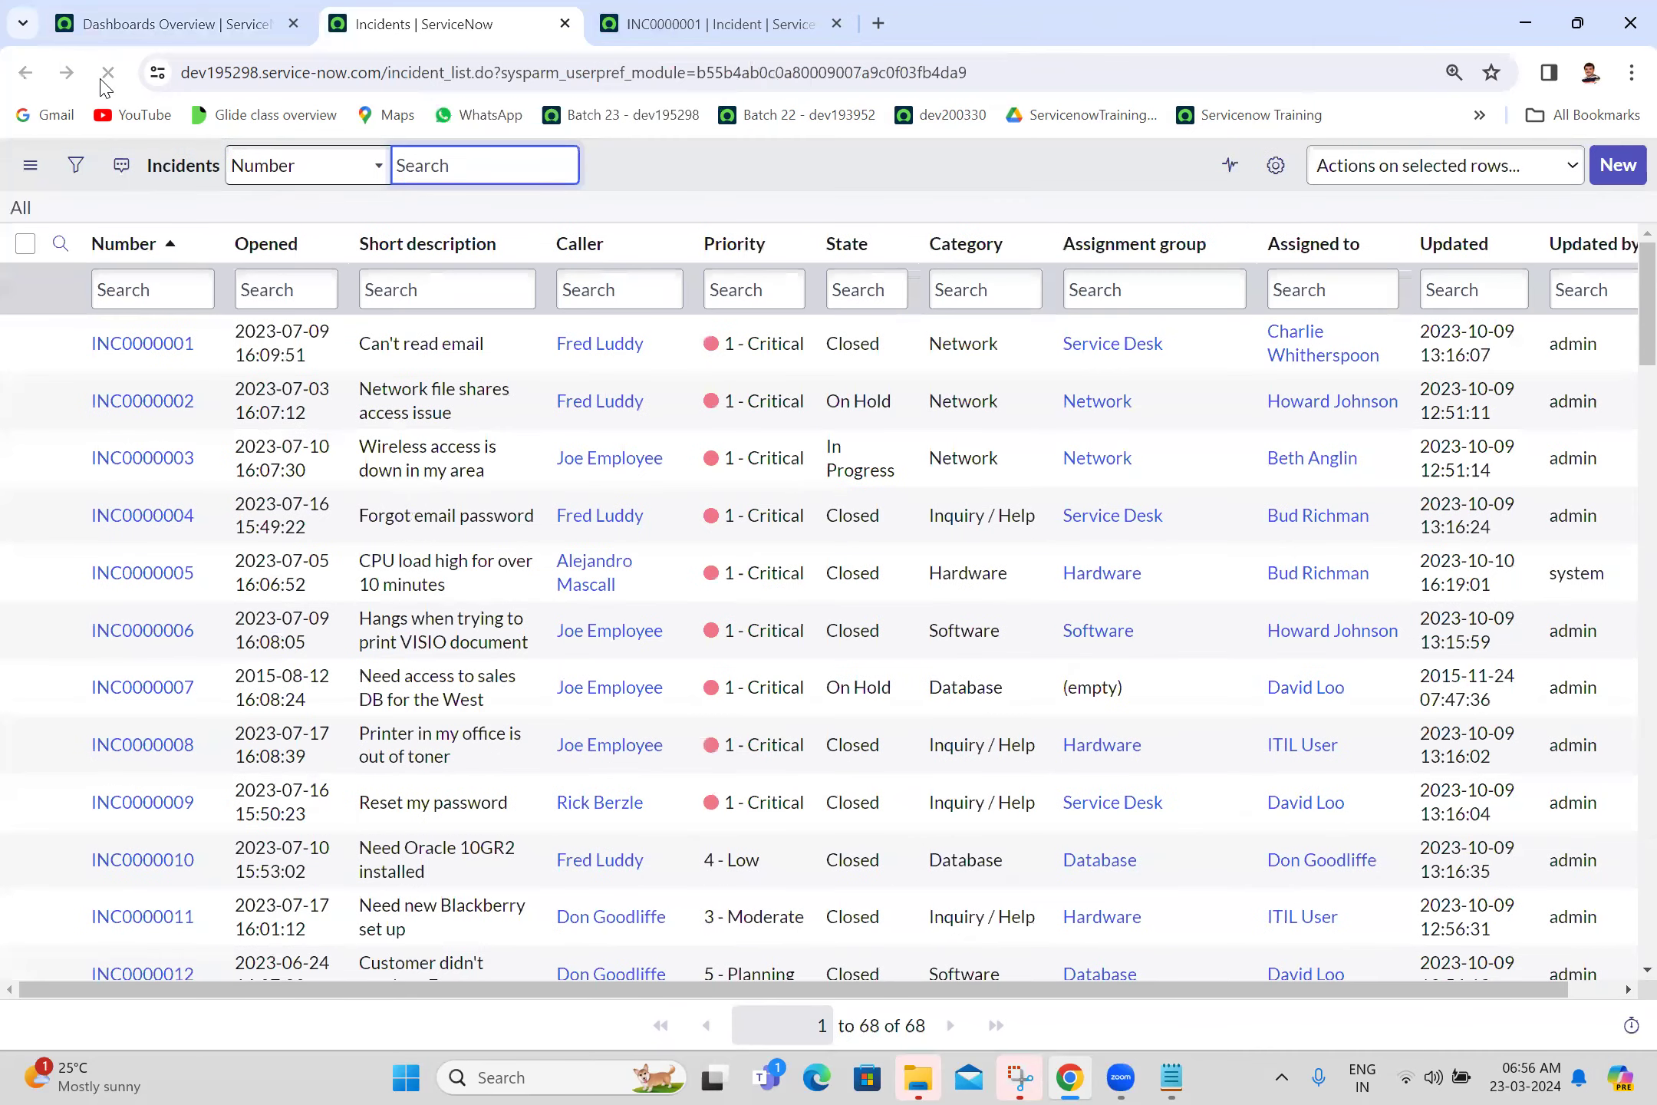
click(700, 11)
click(112, 73)
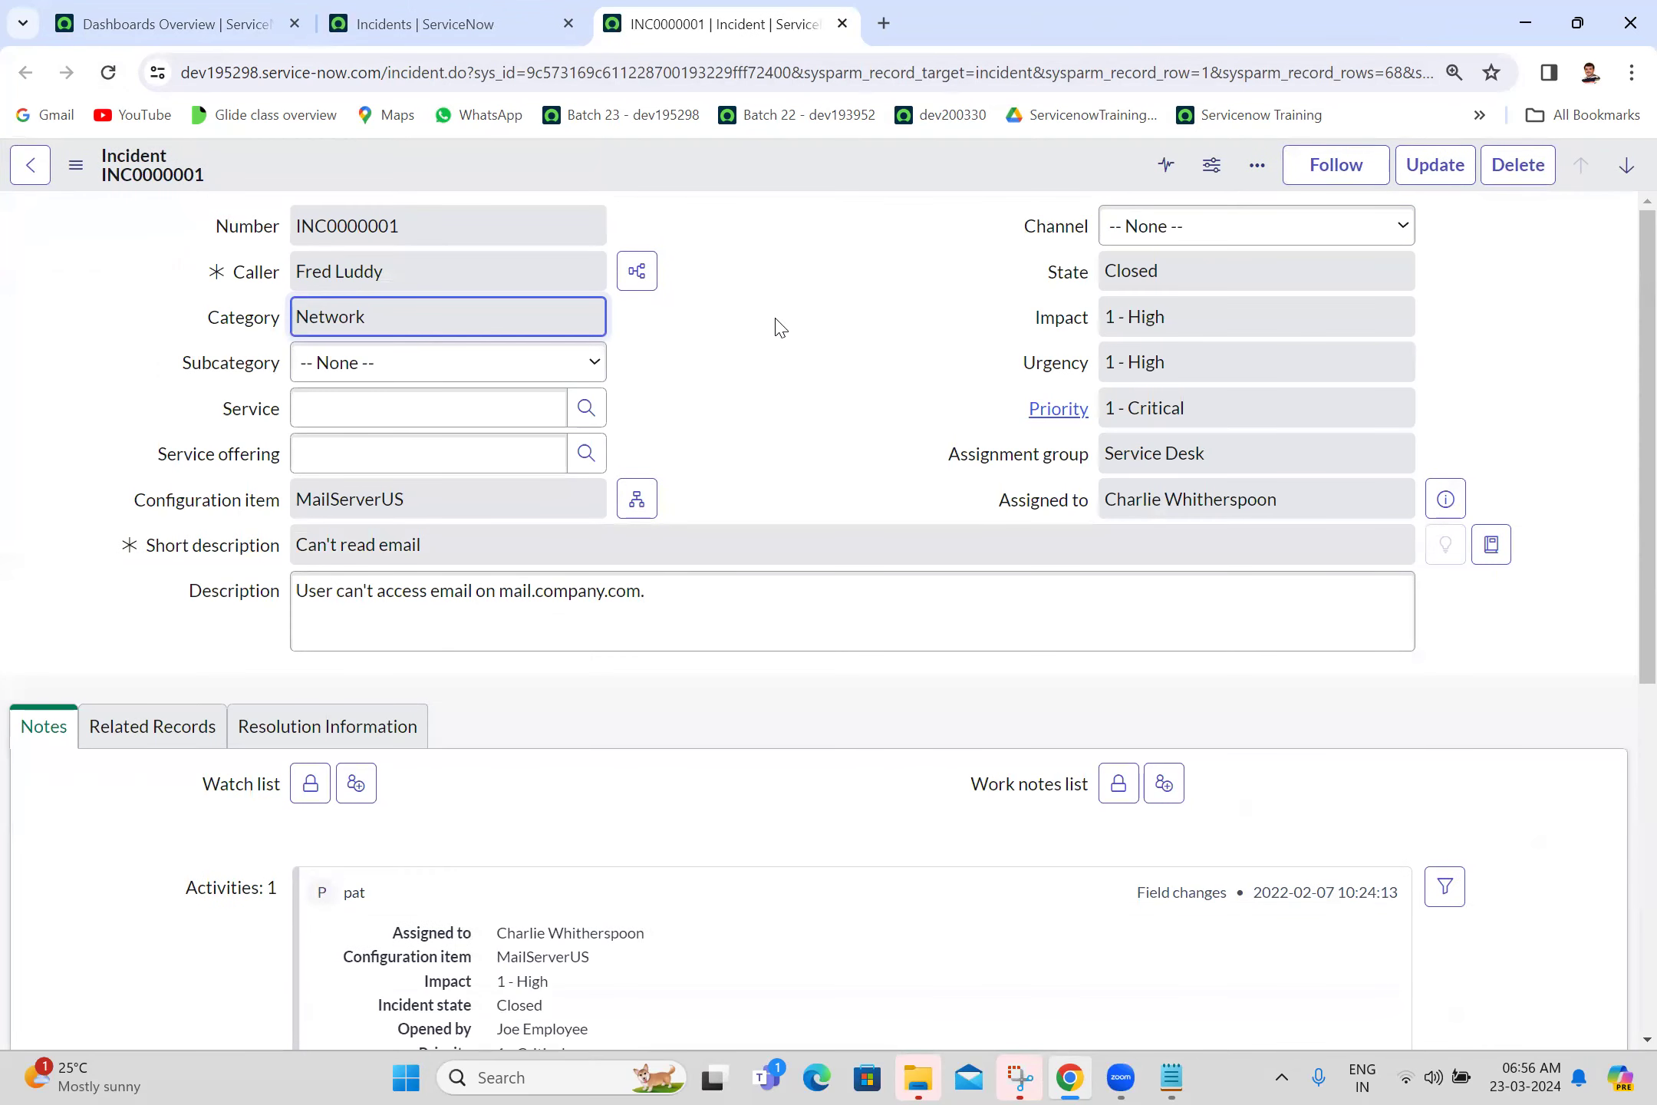
Step: Turn off compact spacing mode and turn on help tips on forms in the display preferences
click(268, 12)
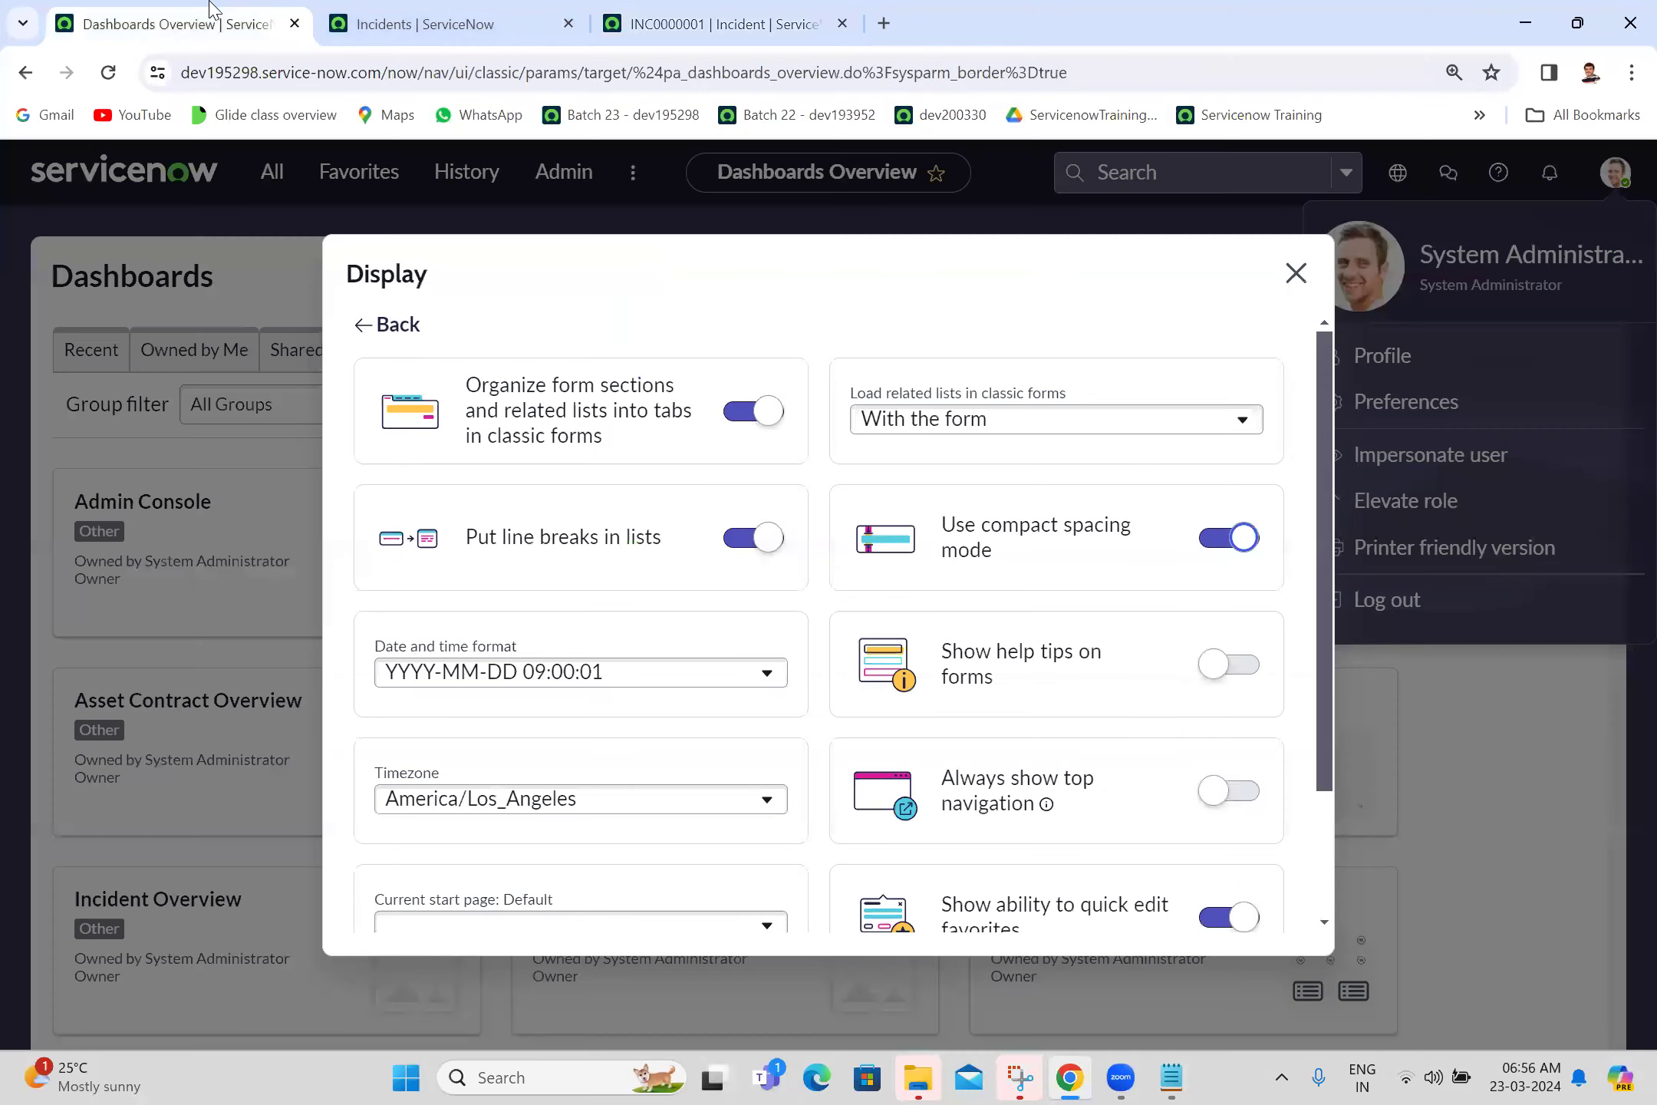
click(1225, 540)
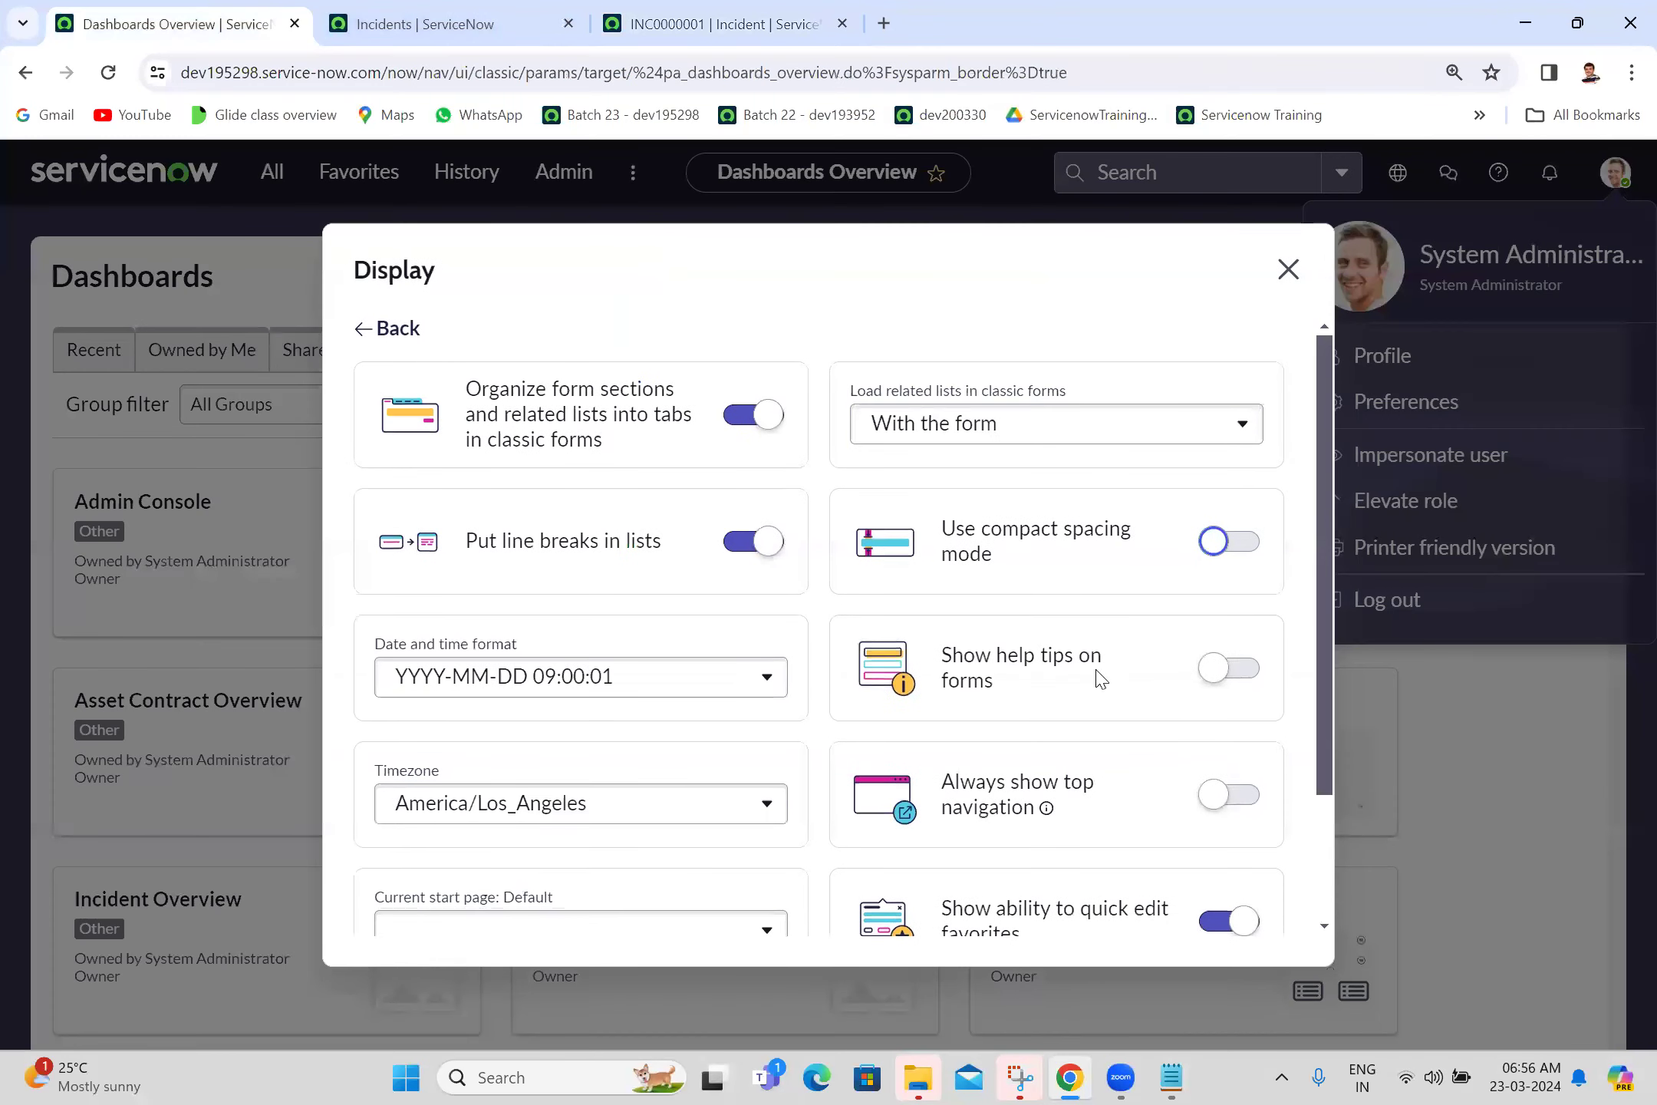
click(1235, 669)
Step: Reload the INC0000001 form to examine its field help tips, and turn off help tips in the display preferences
click(800, 10)
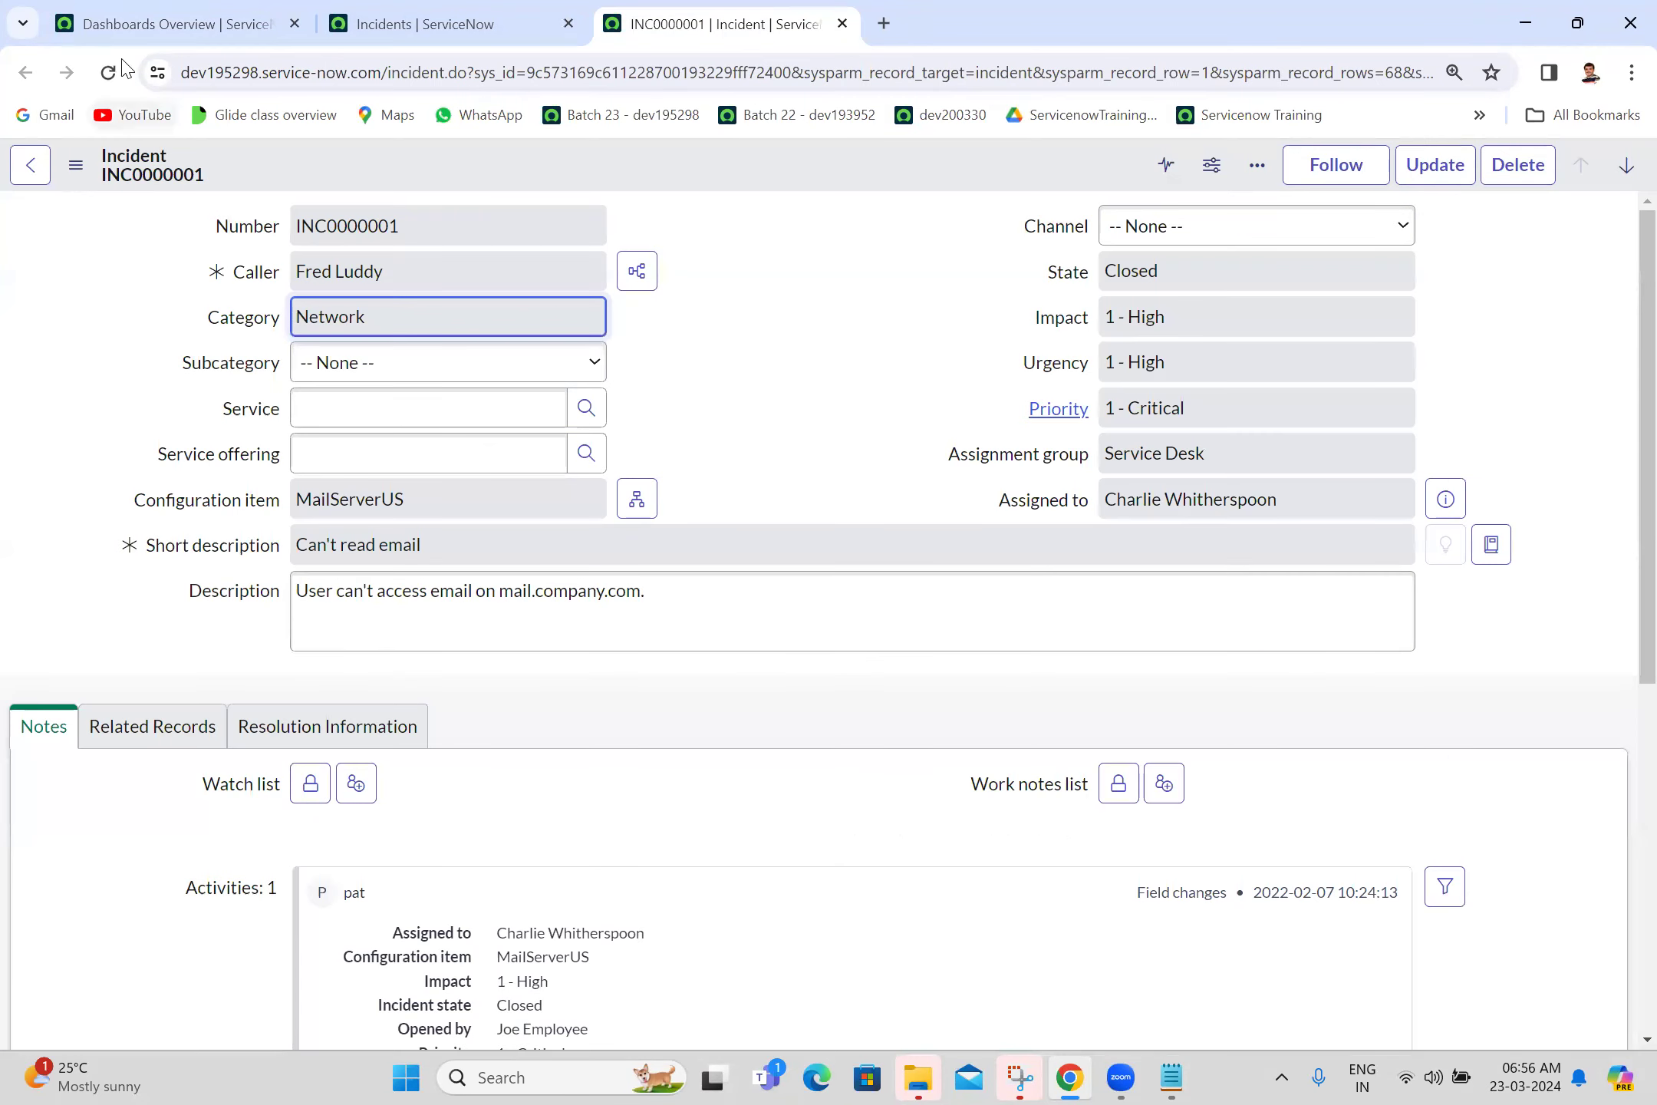
click(109, 72)
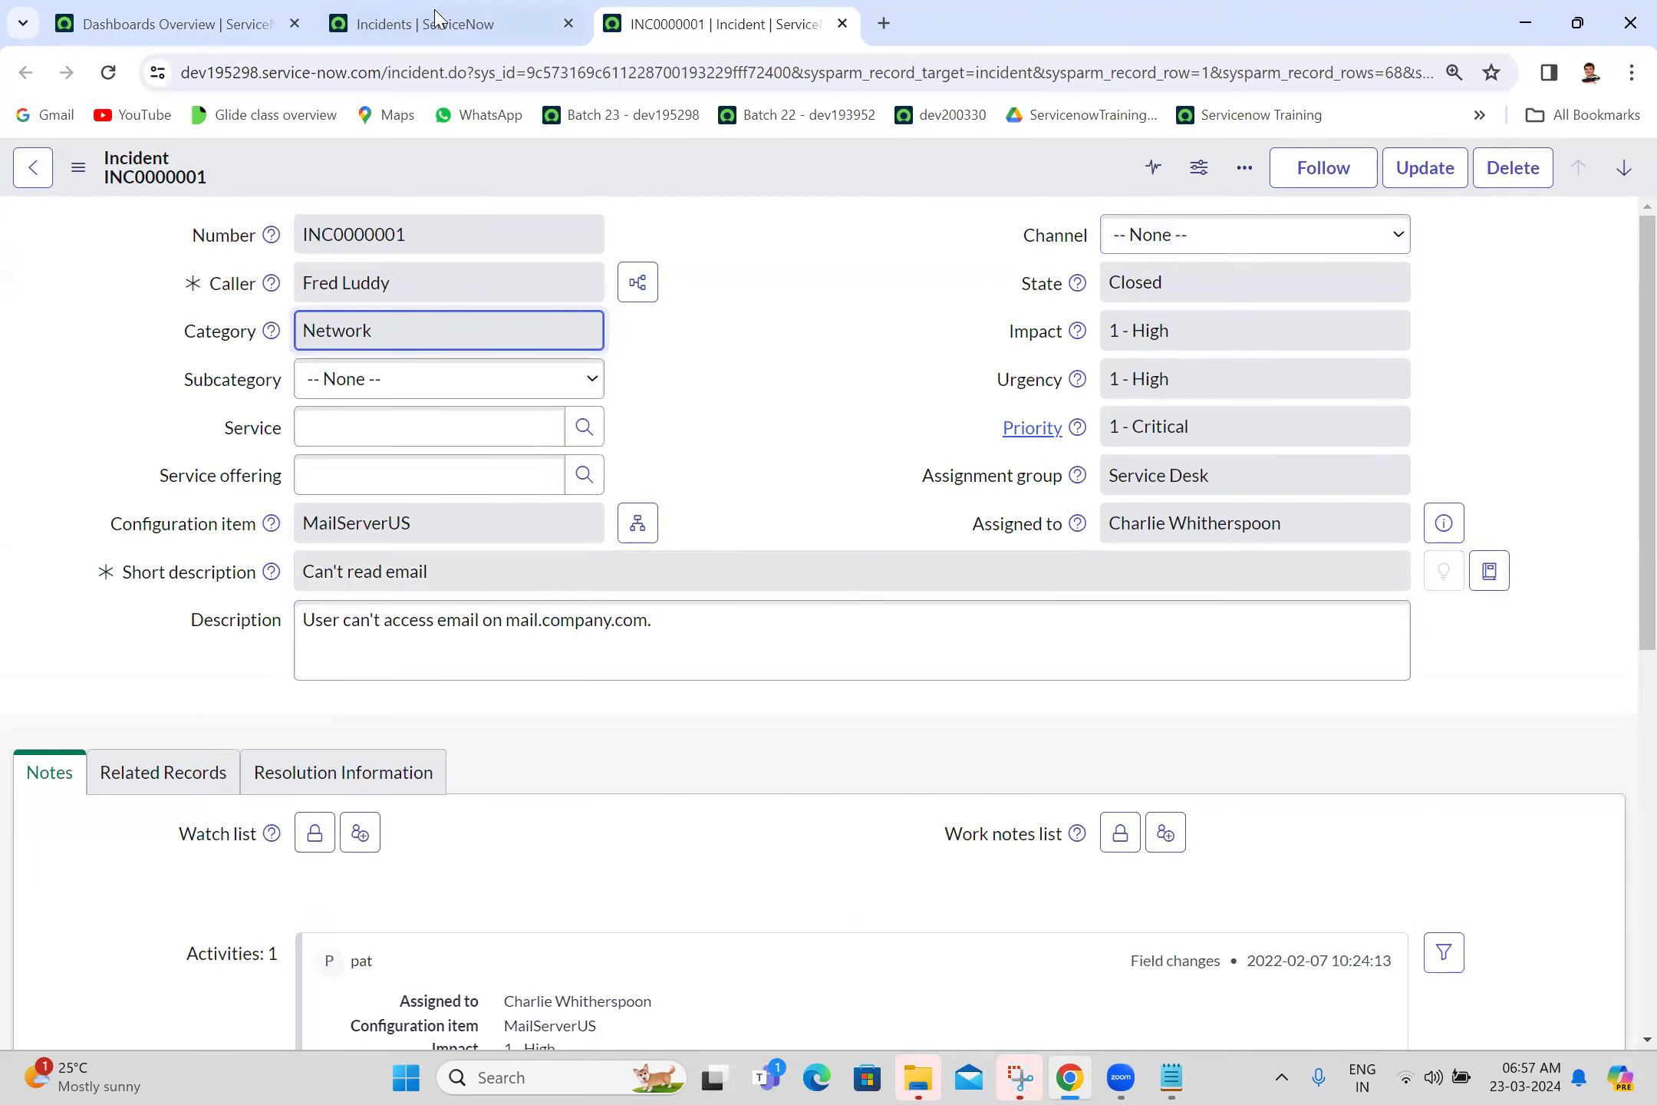
click(208, 17)
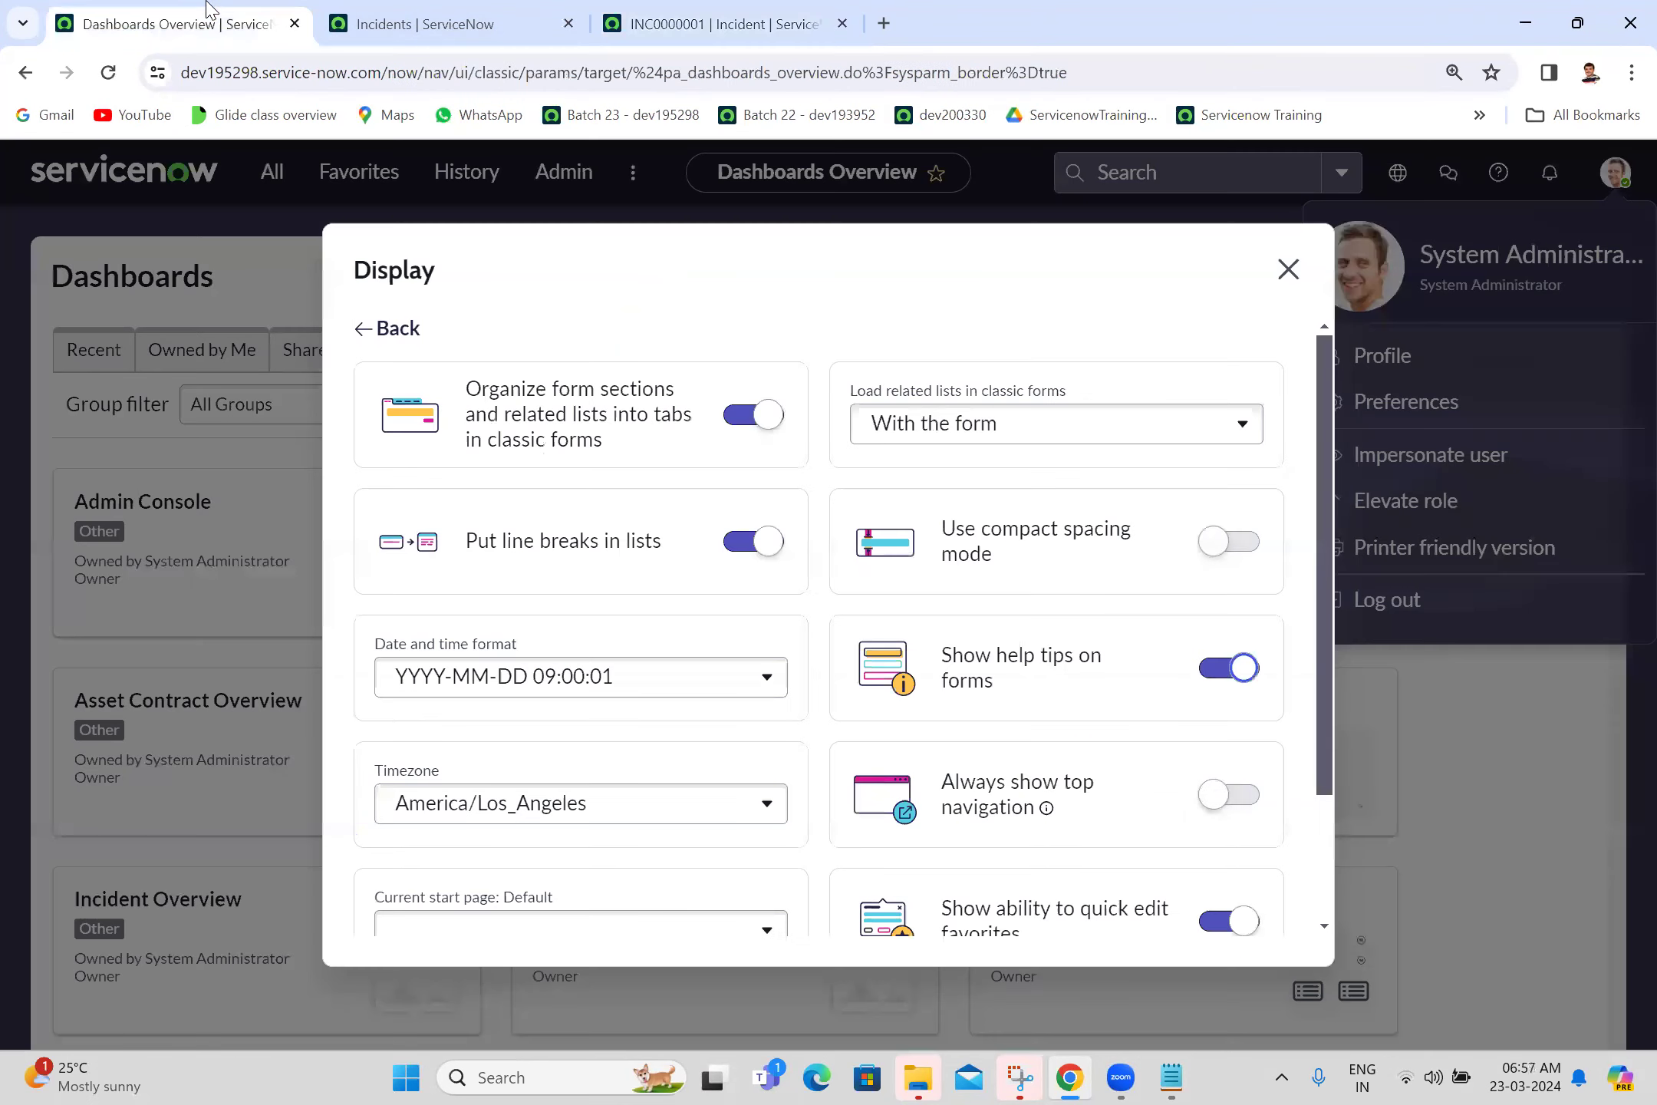
click(1225, 678)
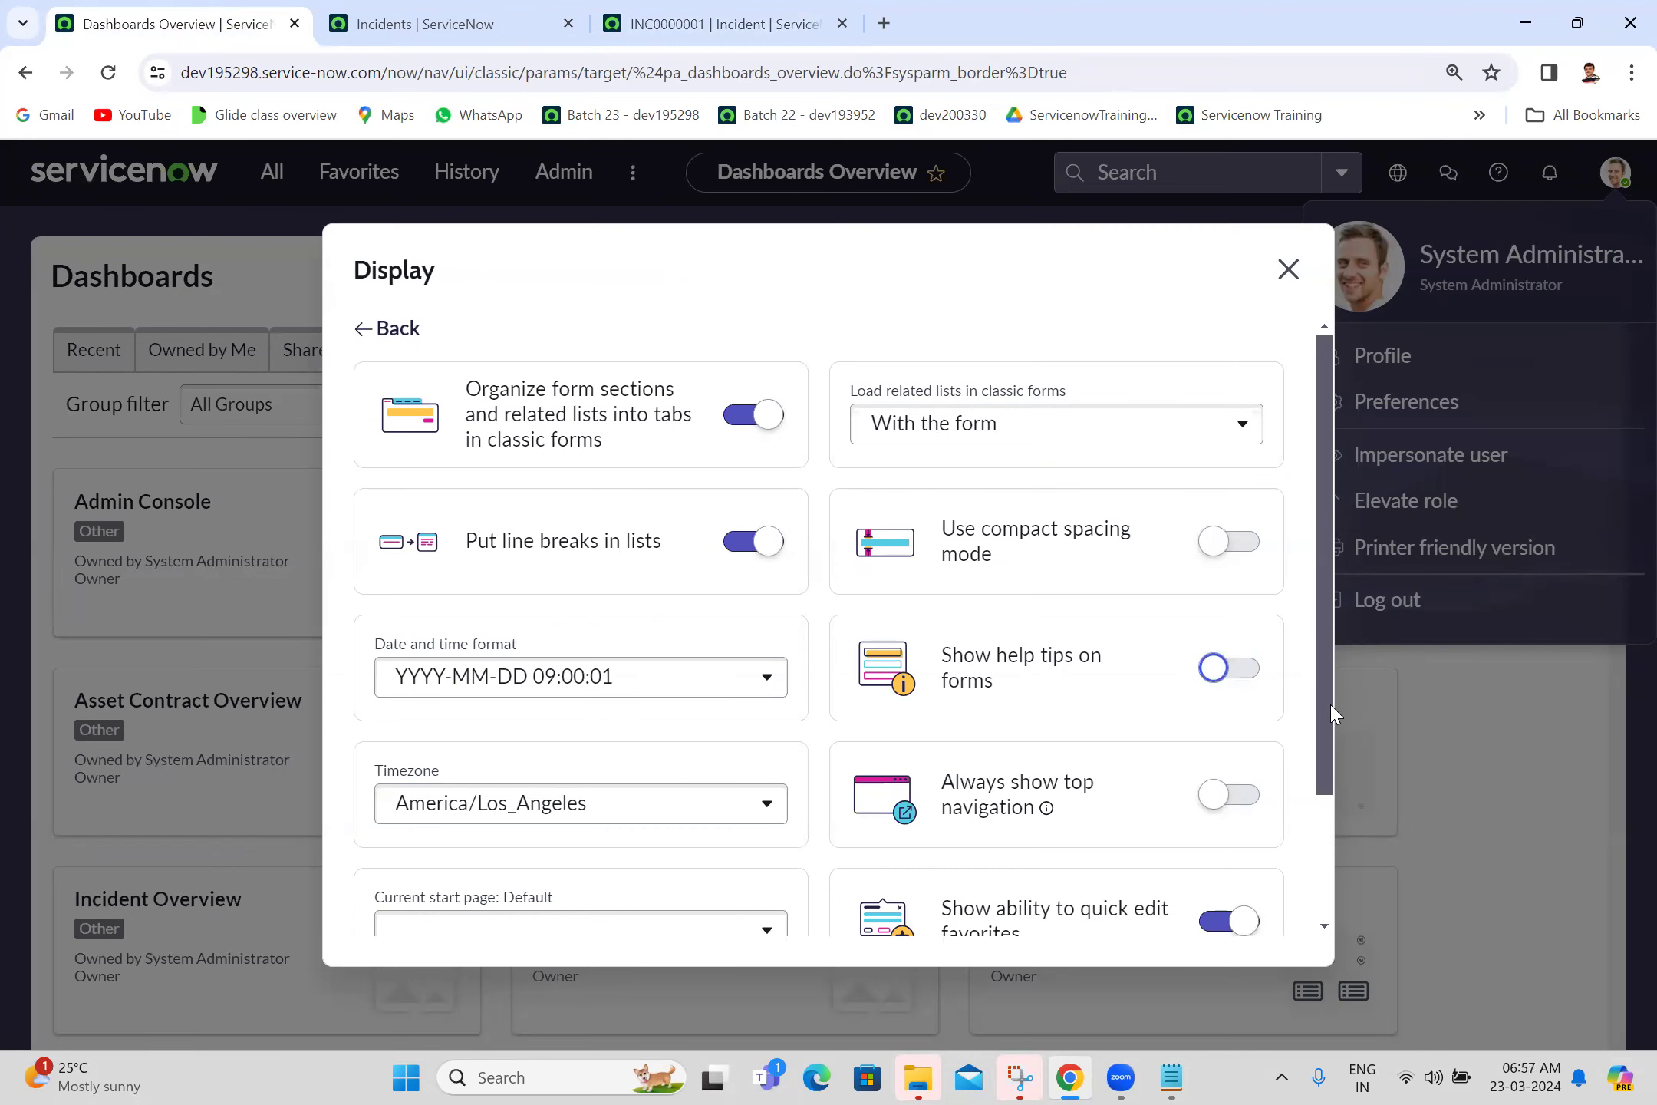
Step: Check the incident list and INC0000001 tabs for top navigation, and turn on Always show top navigation in the display preferences
drag(1333, 713, 1333, 783)
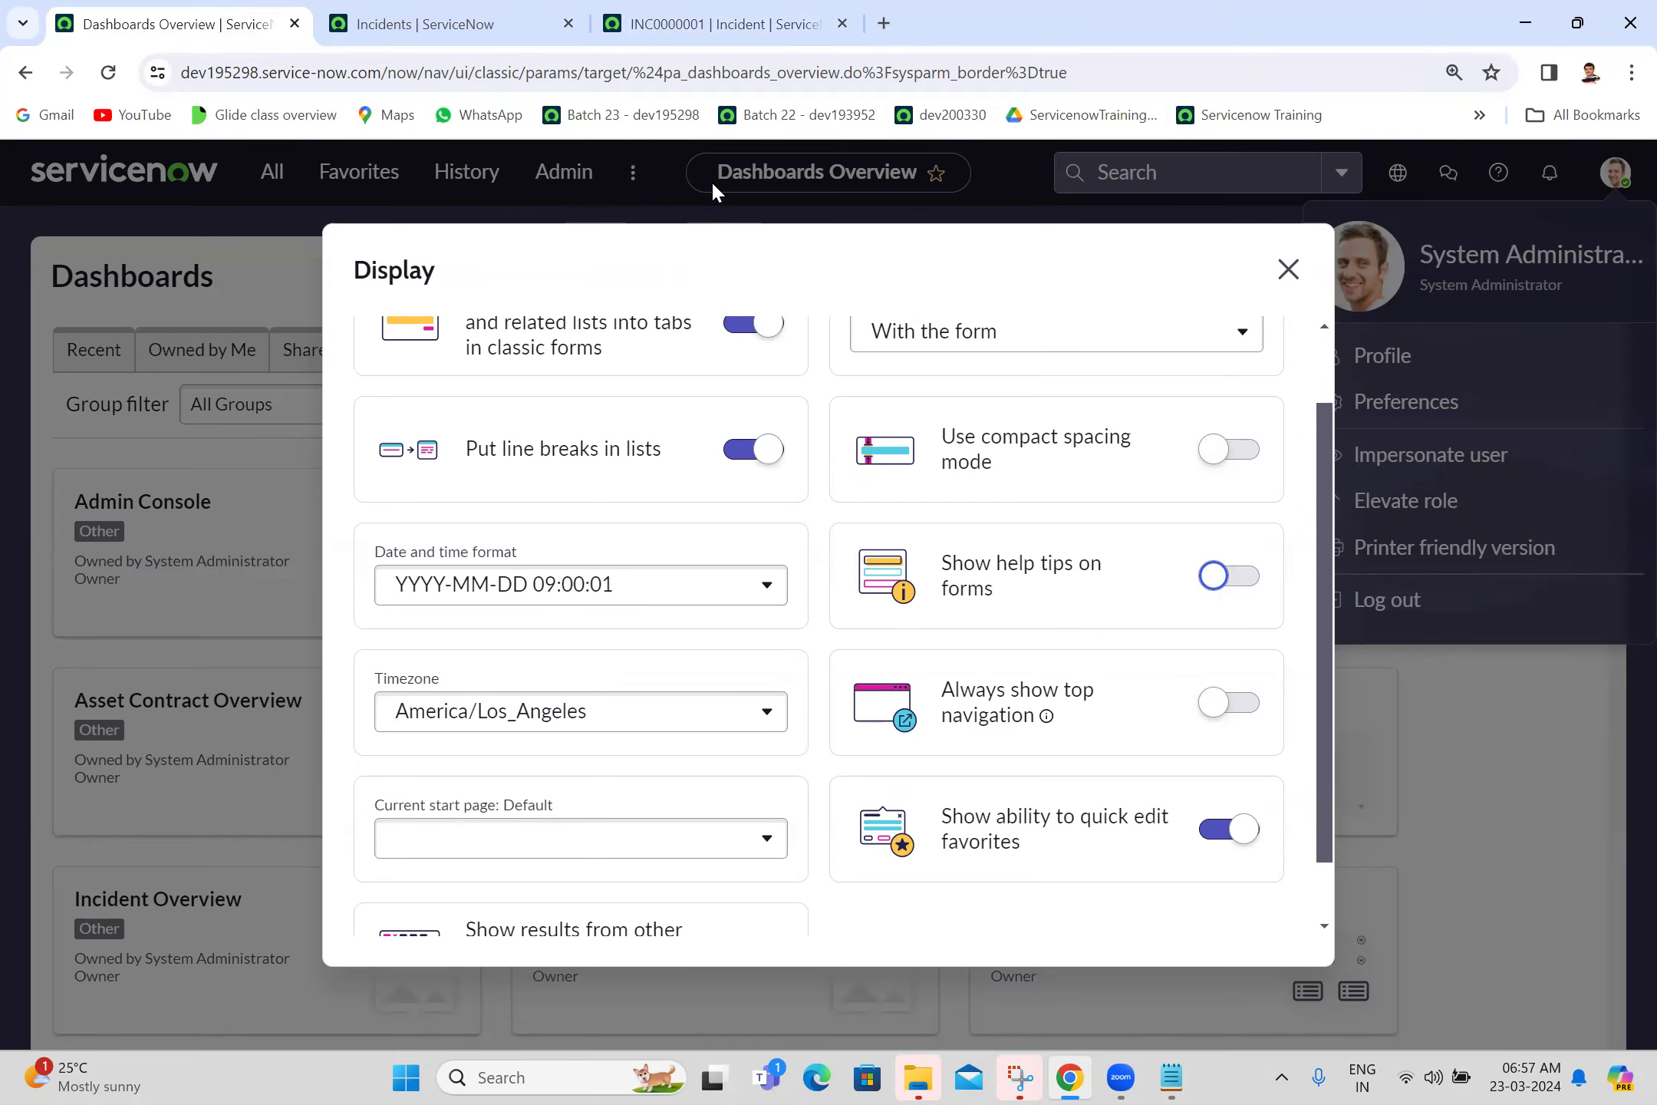
click(518, 13)
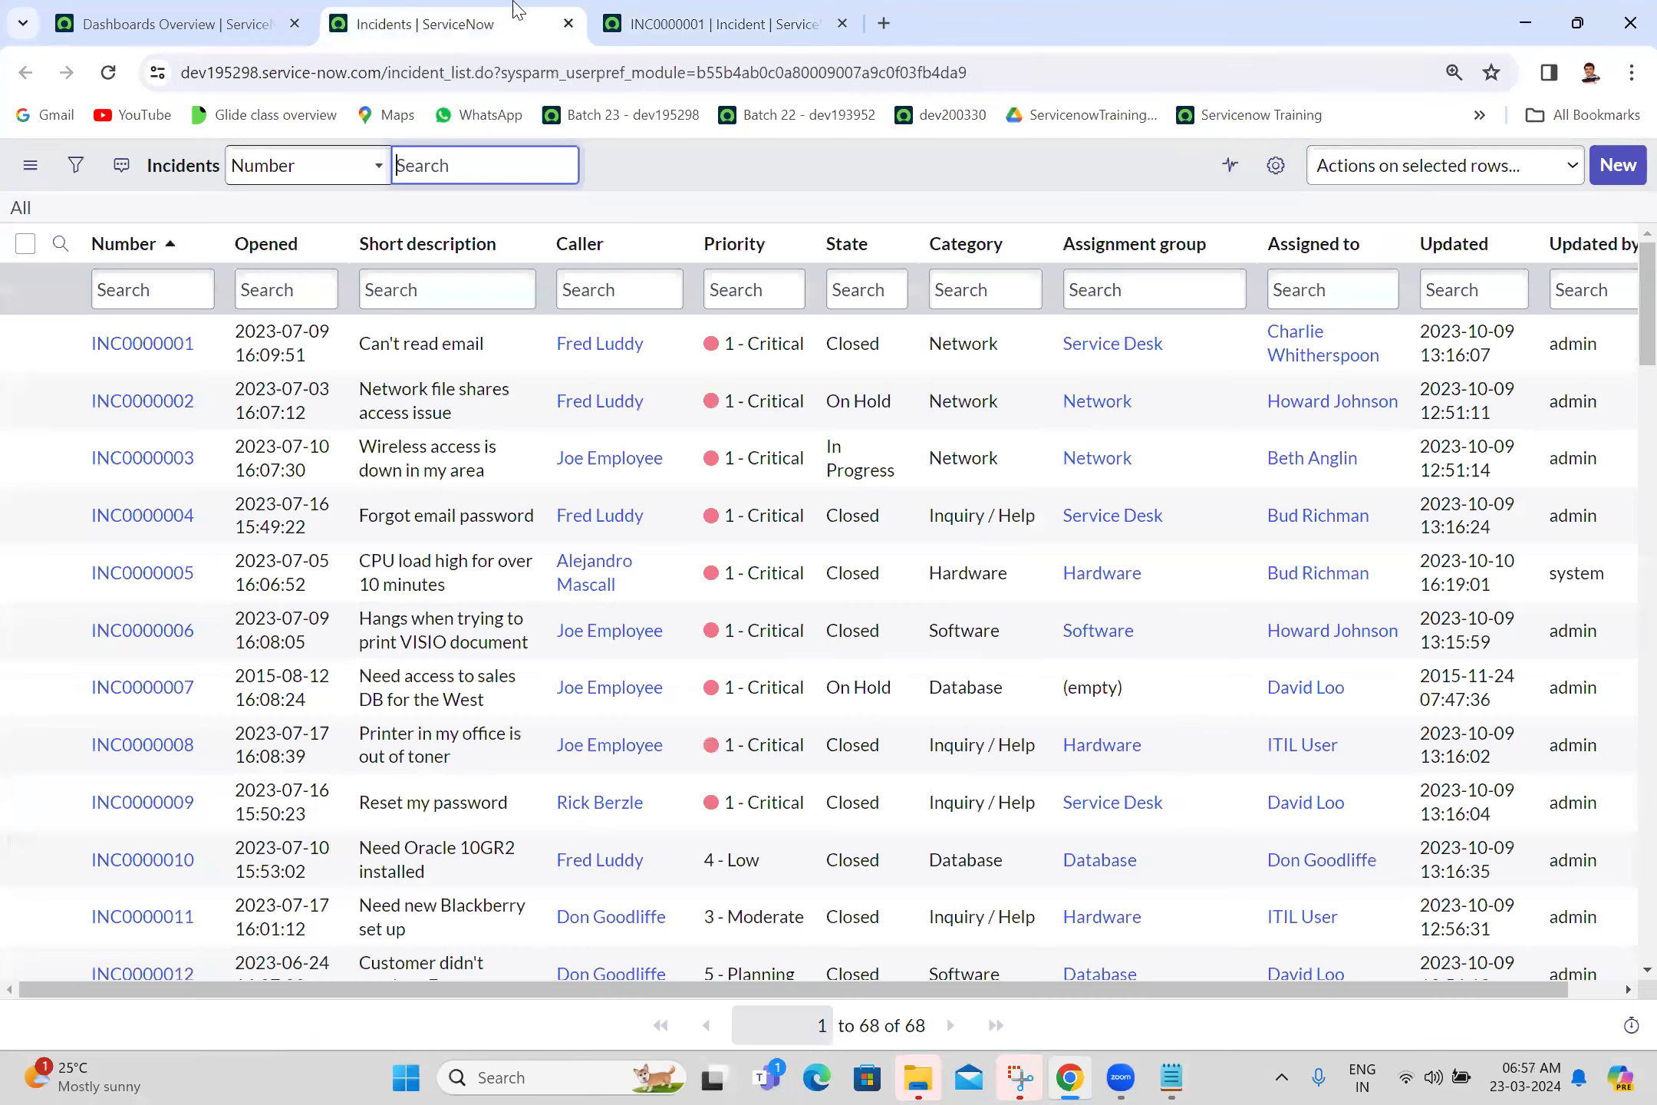
click(779, 11)
click(498, 11)
click(254, 11)
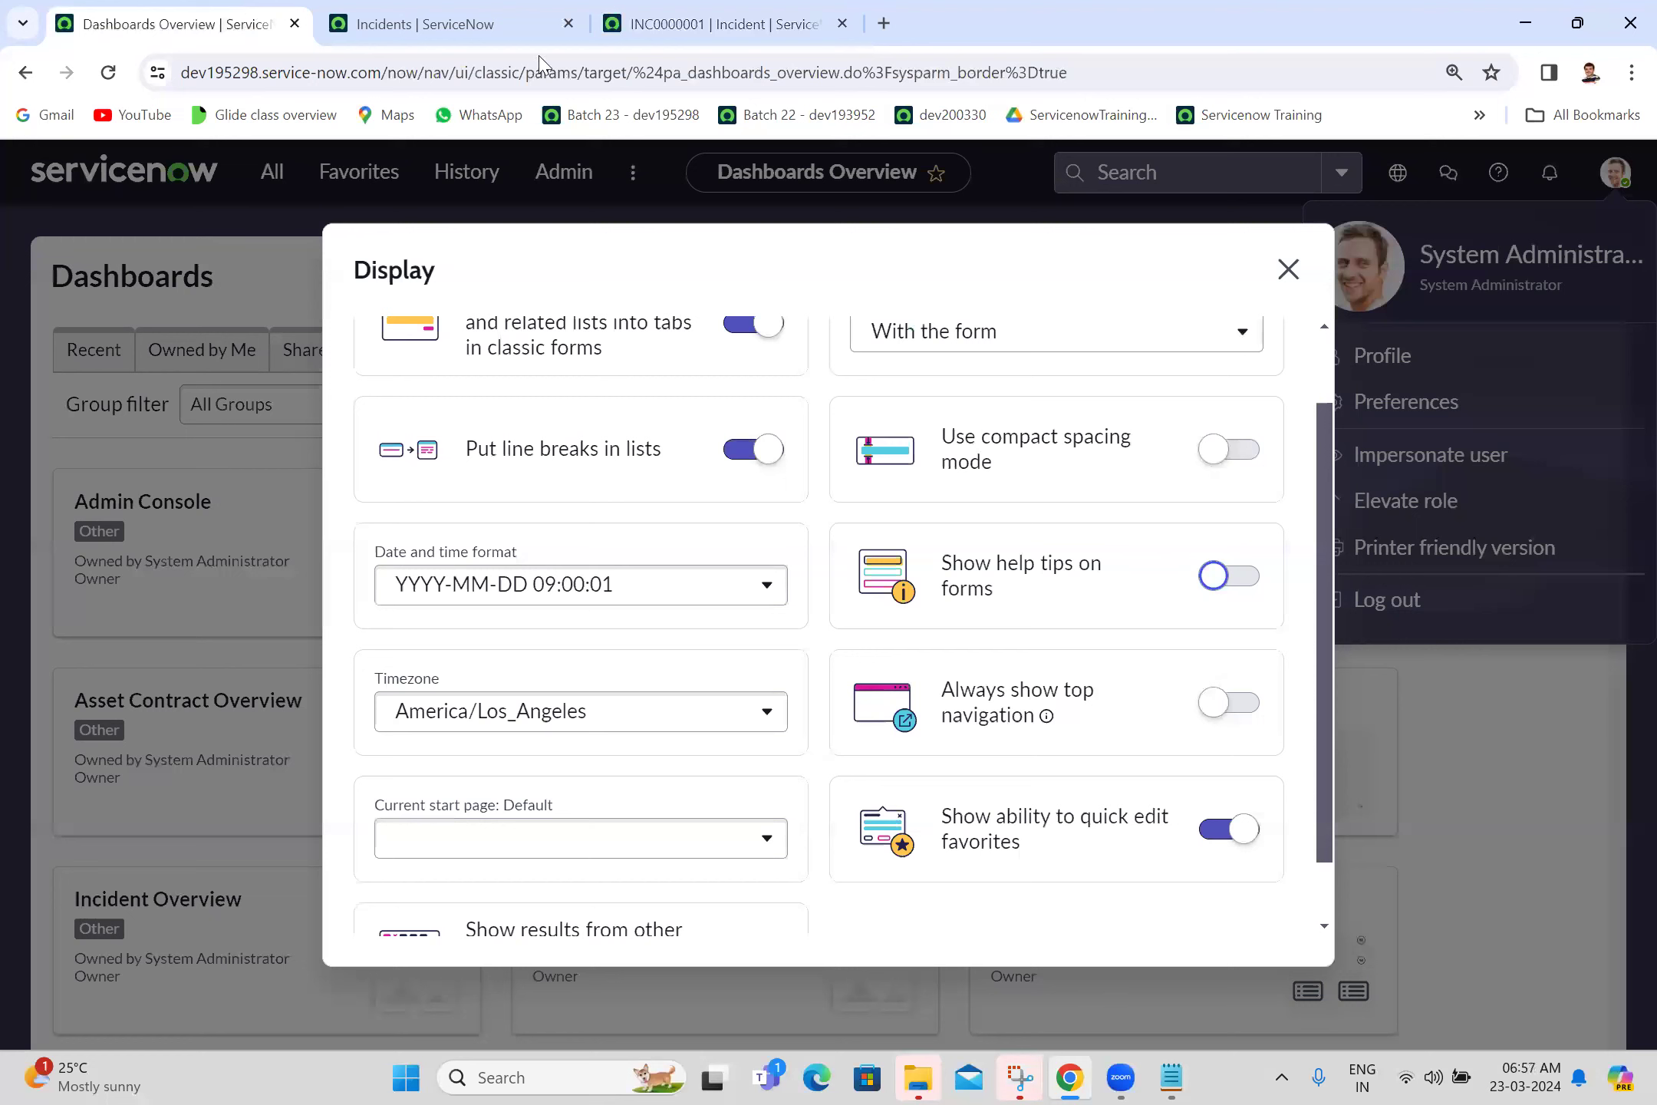
click(1241, 703)
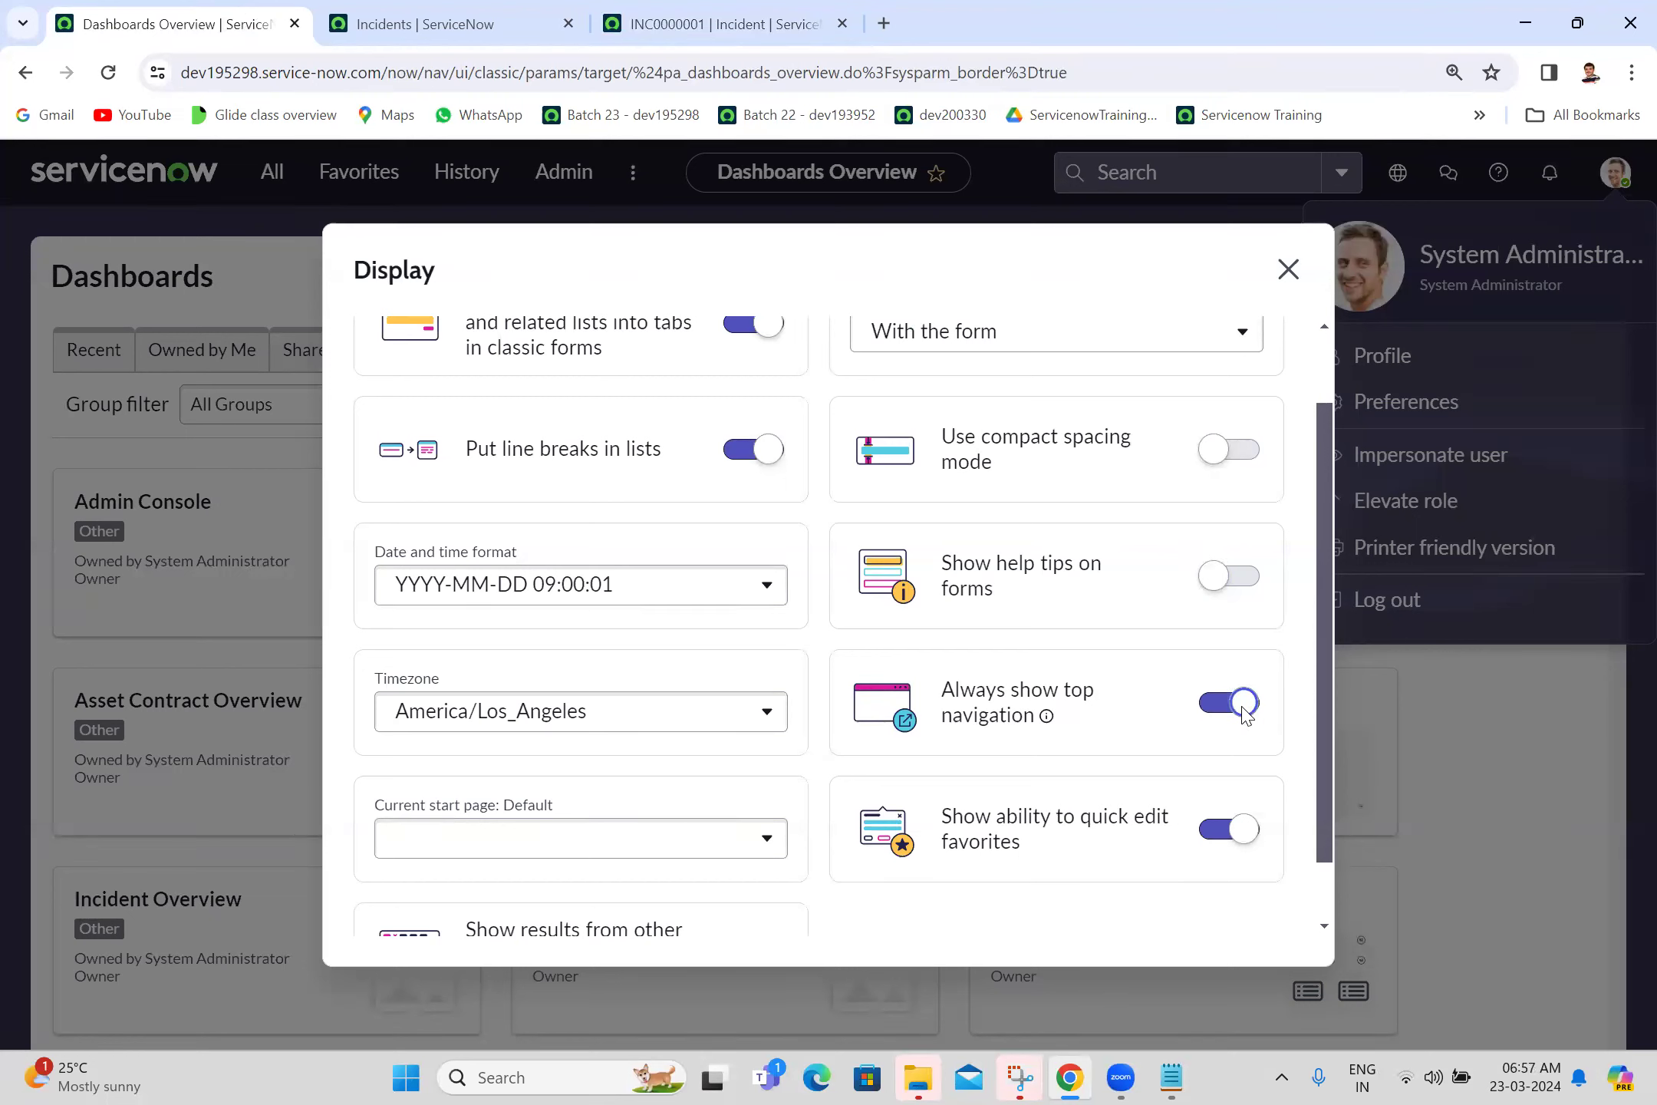
Step: Reload the incident list to examine its top navigation bar and return to the display preferences
click(350, 12)
click(110, 73)
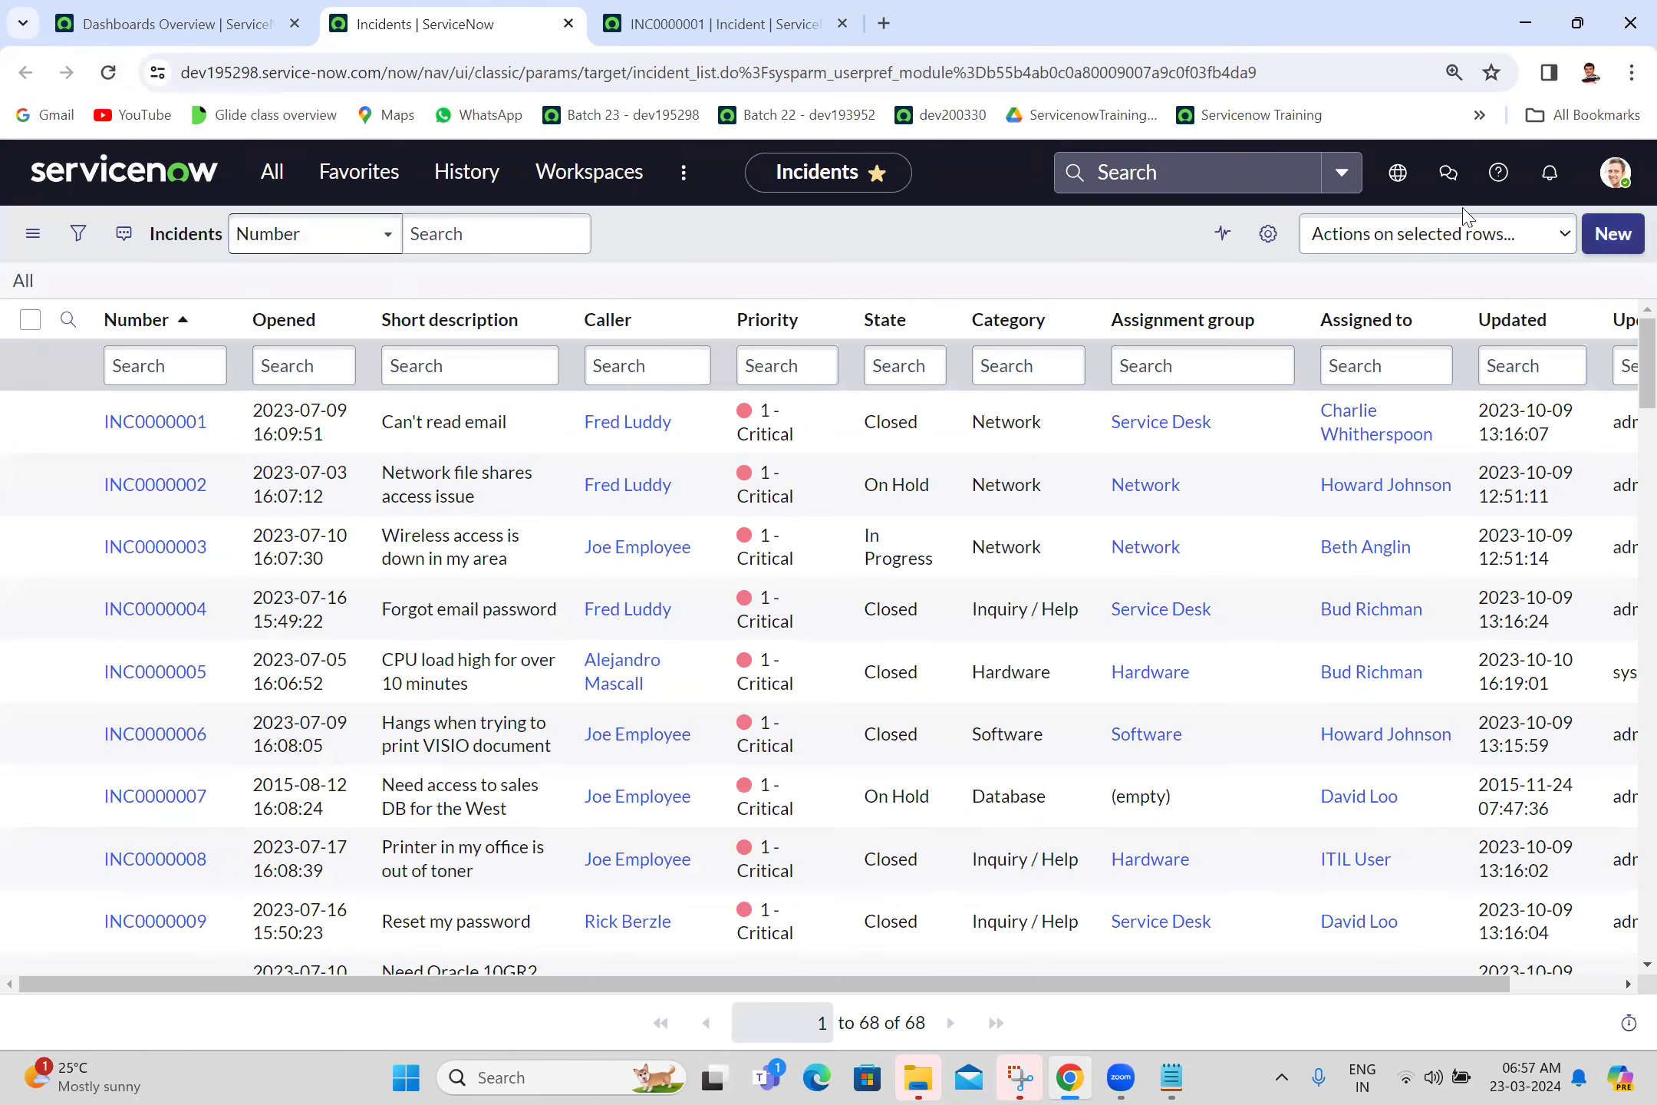
click(199, 15)
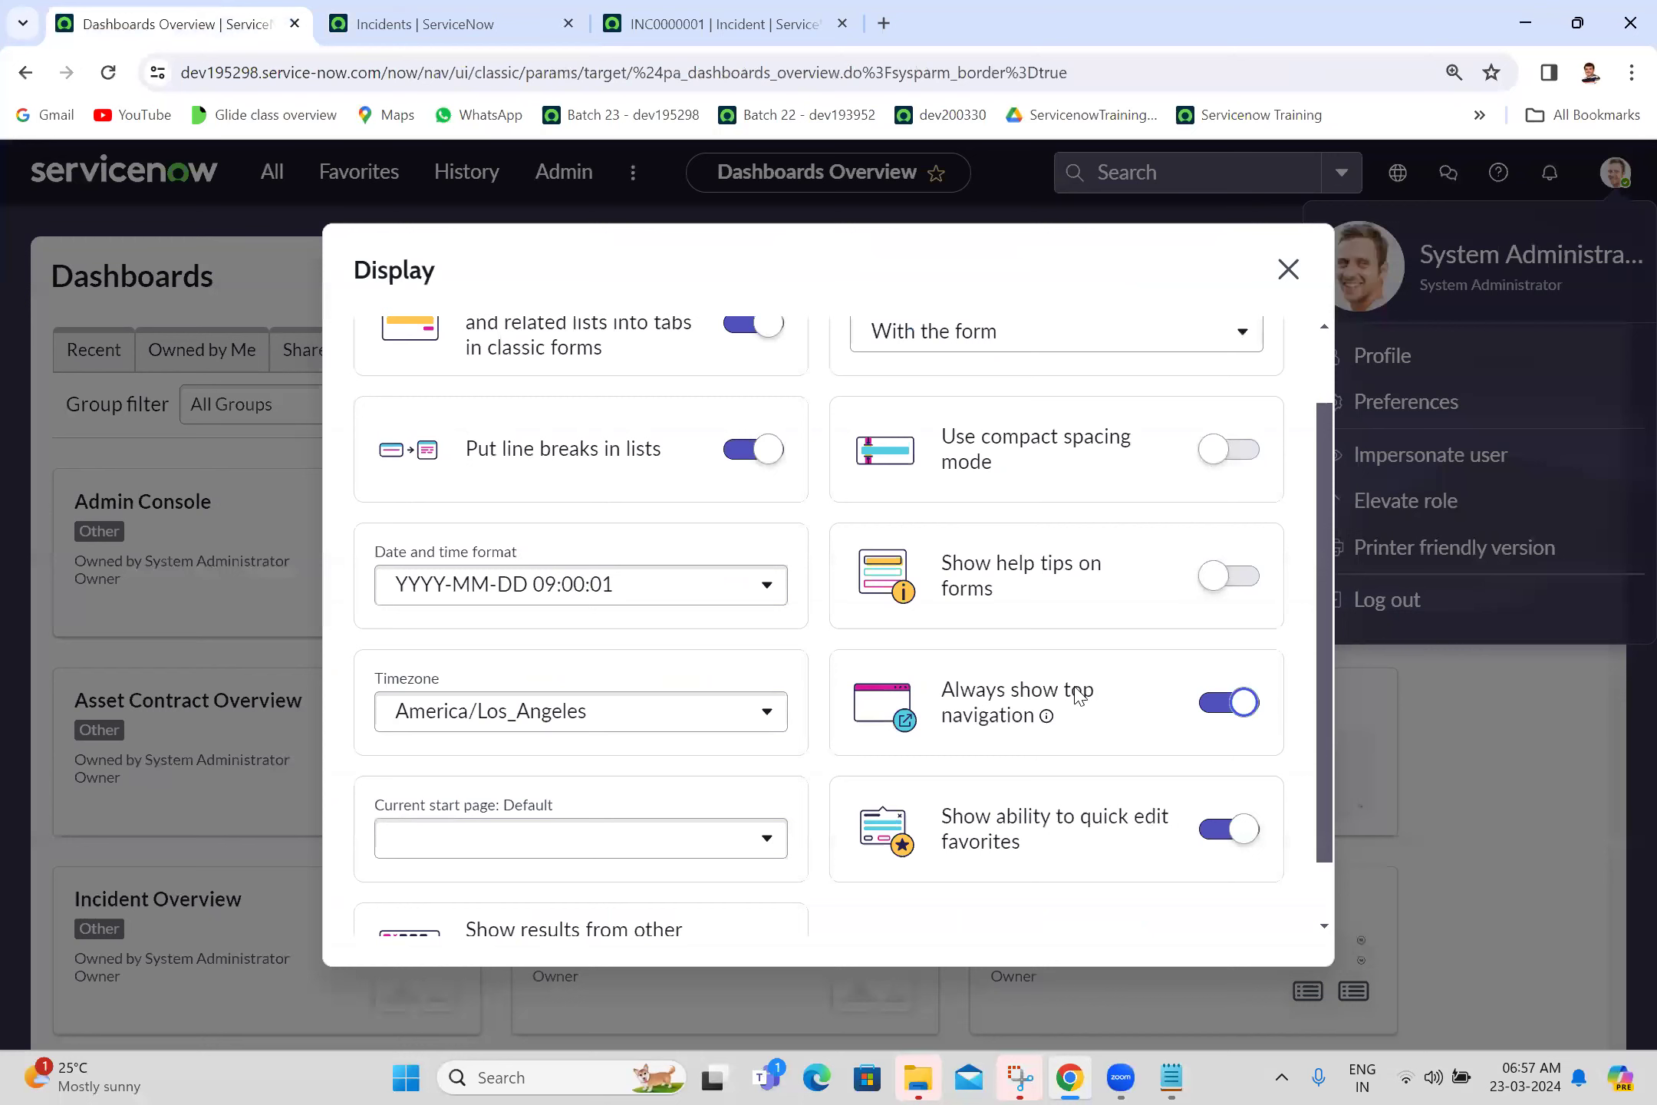
Step: Turn off Always show top navigation in the display preferences and go to the incident list
click(1244, 704)
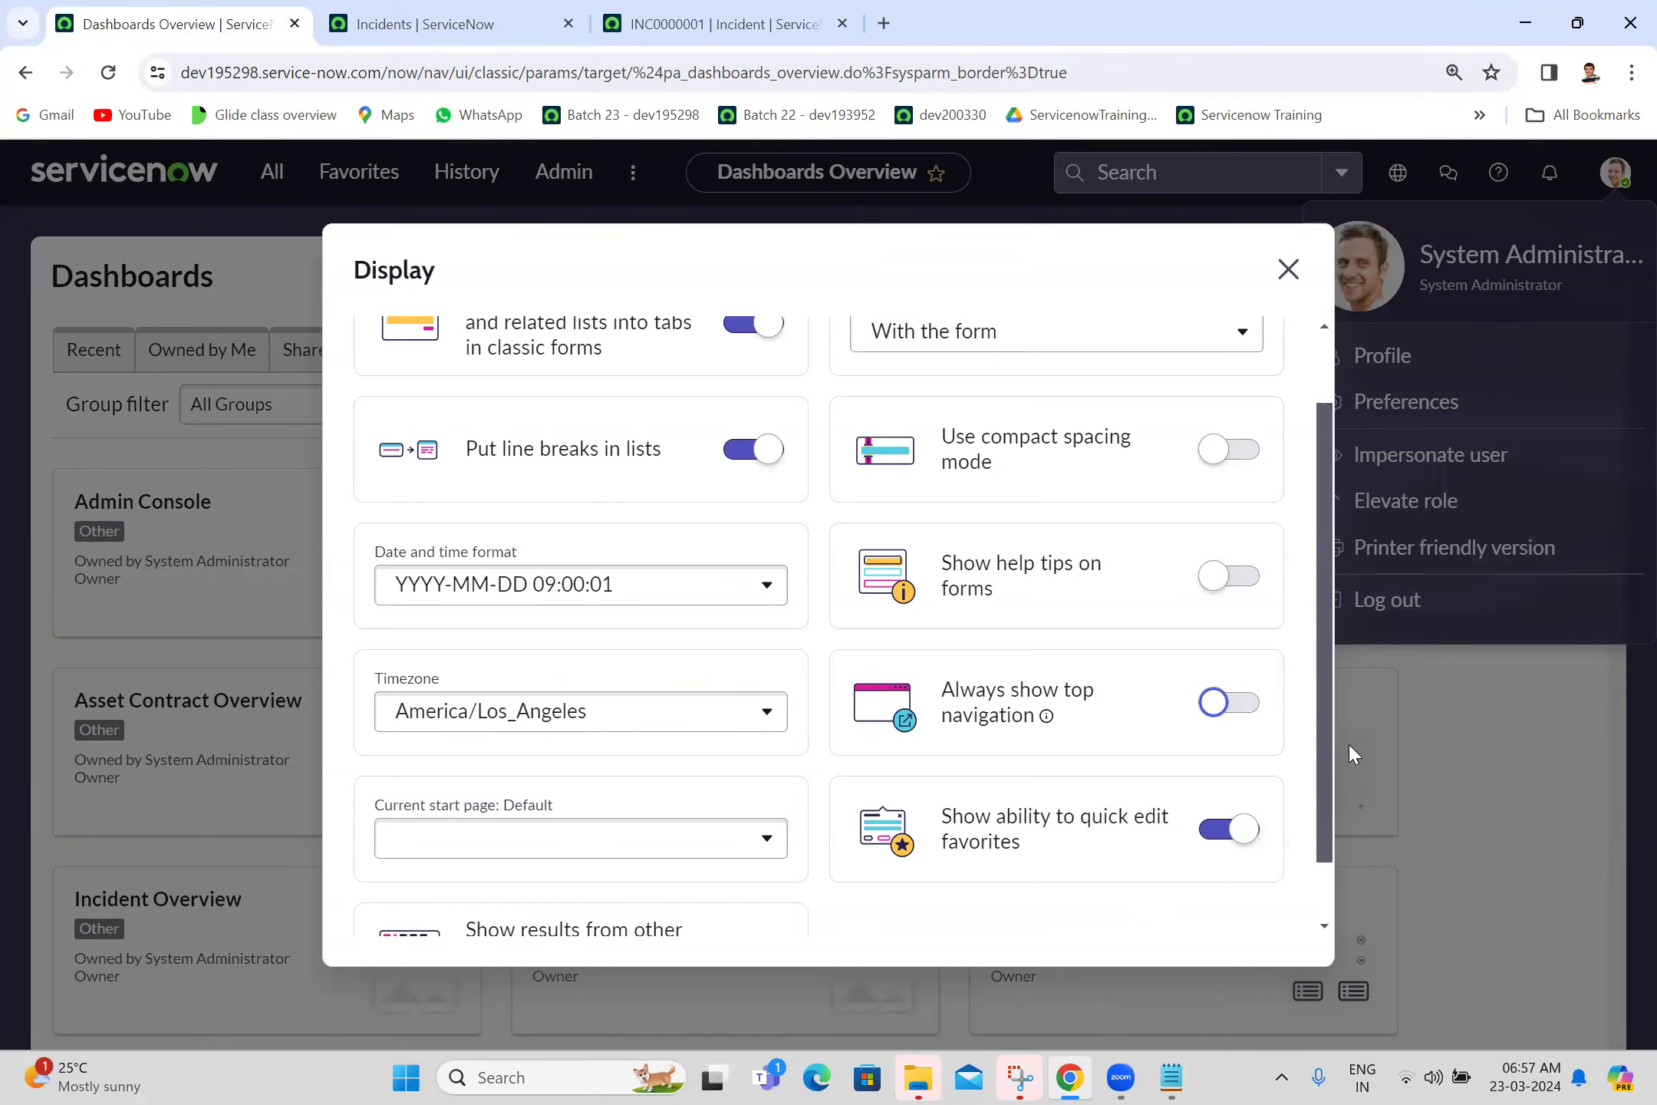
scroll(1327, 879, down, 2)
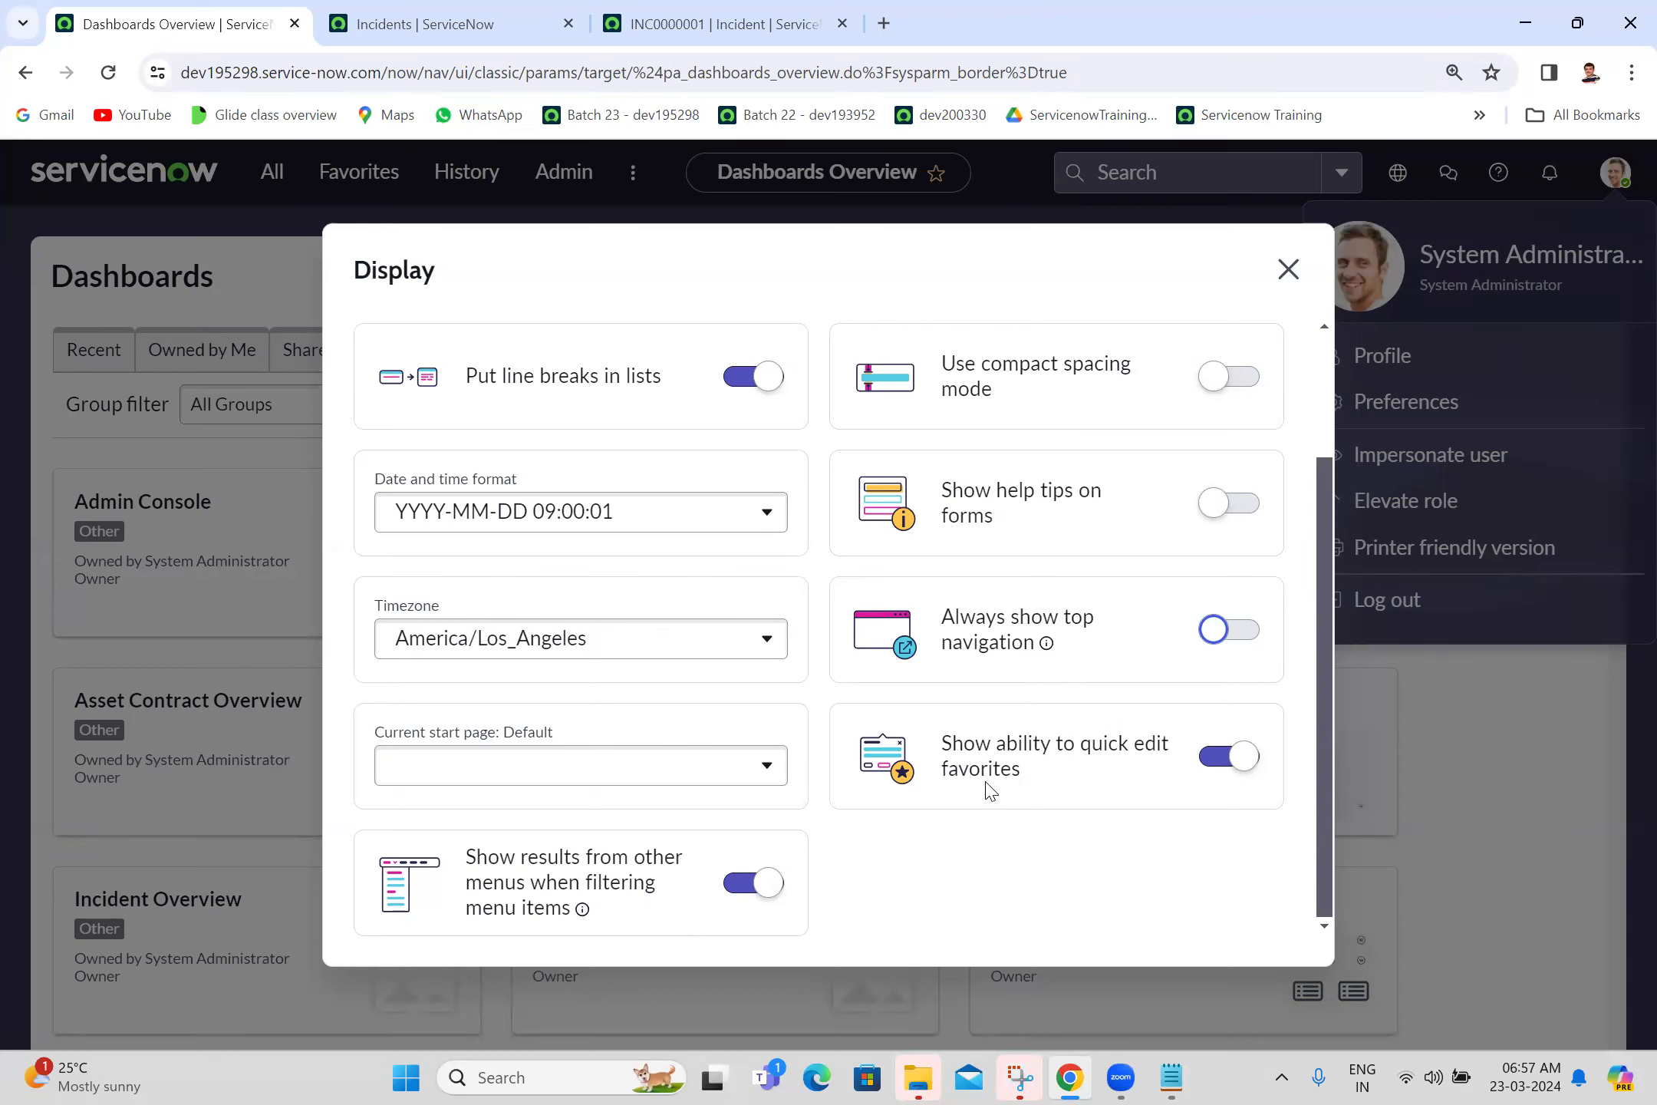
click(724, 10)
click(484, 14)
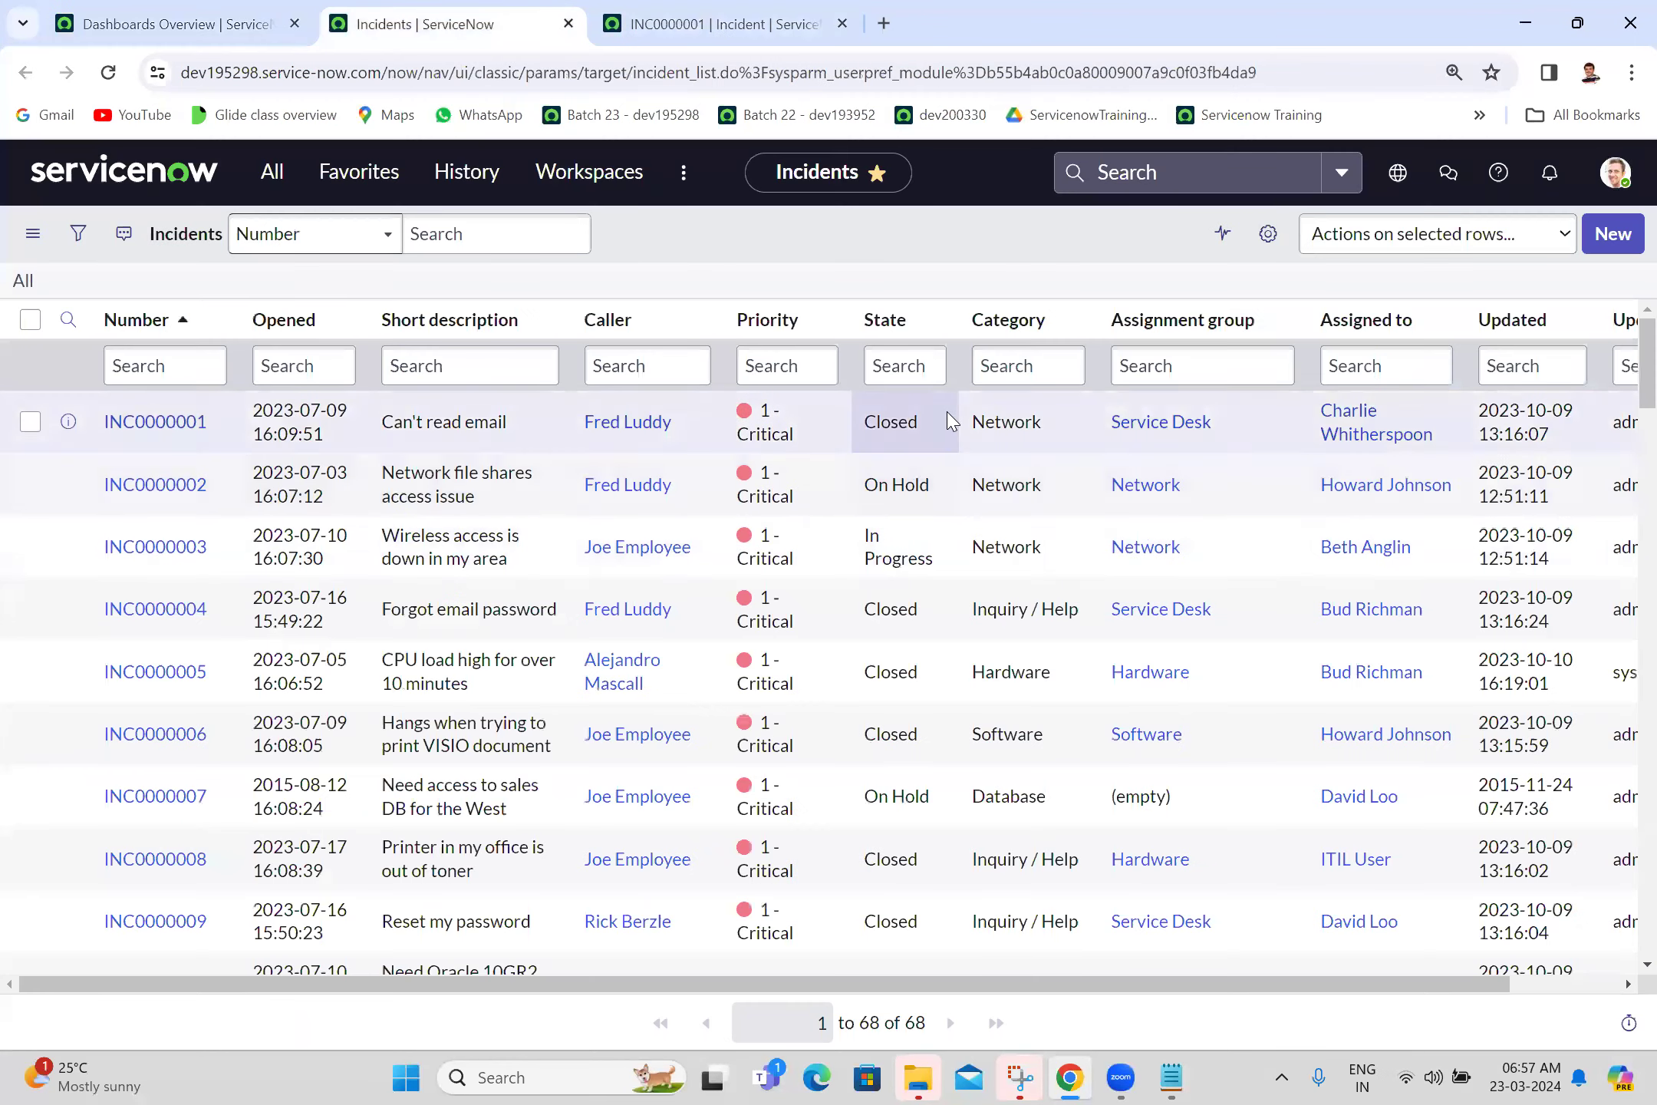
Step: Try inline editing of the State value of INC0000001 in the incident list and cancel the edit
click(929, 414)
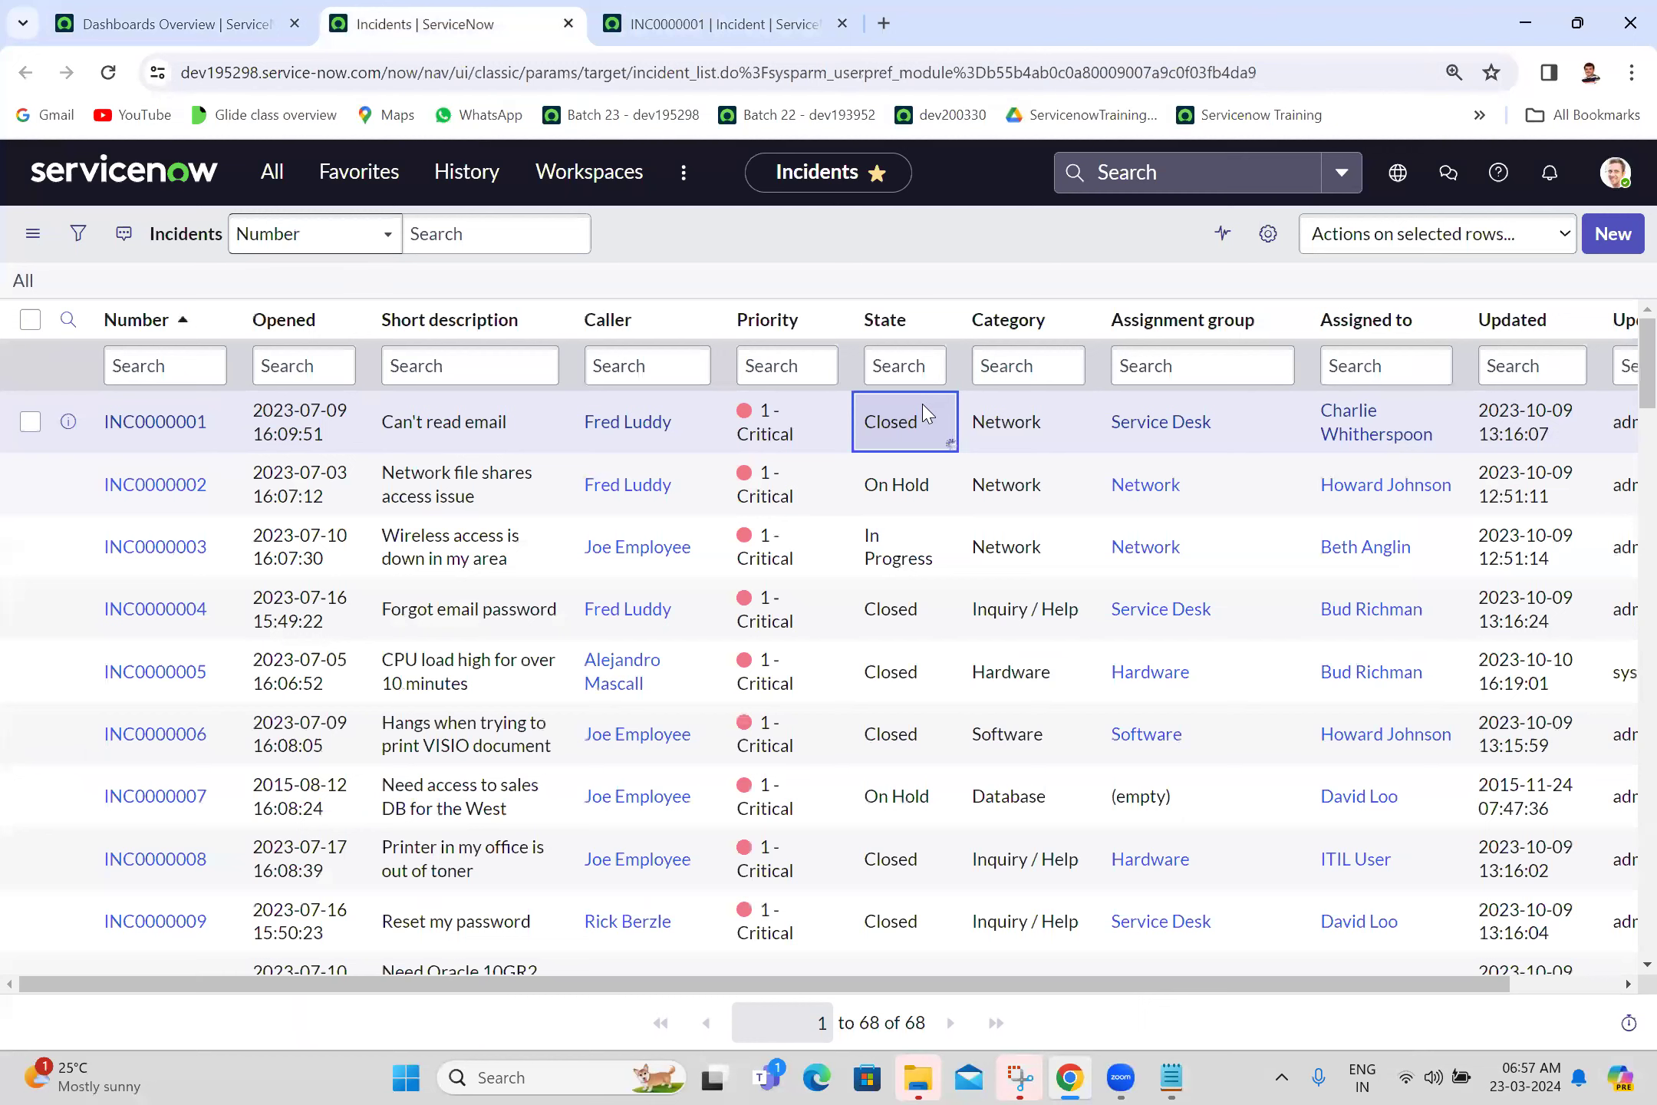
double_click(928, 416)
click(937, 418)
click(938, 419)
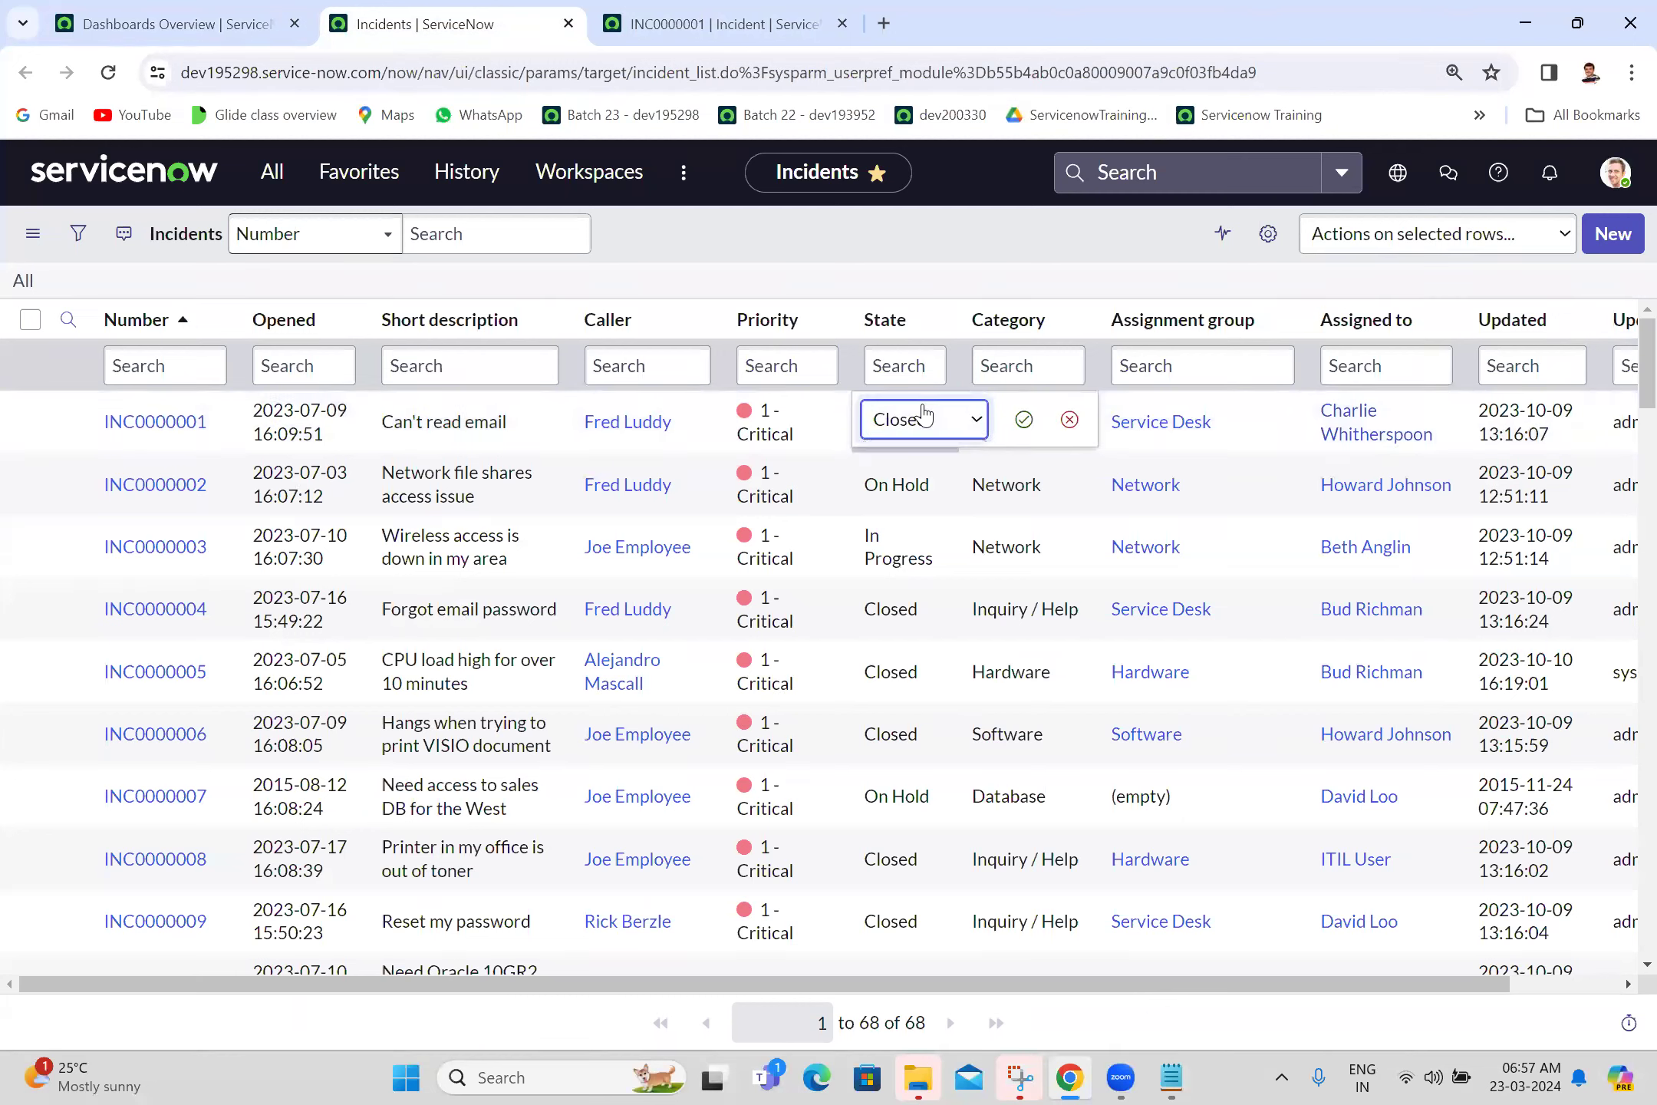
click(1069, 419)
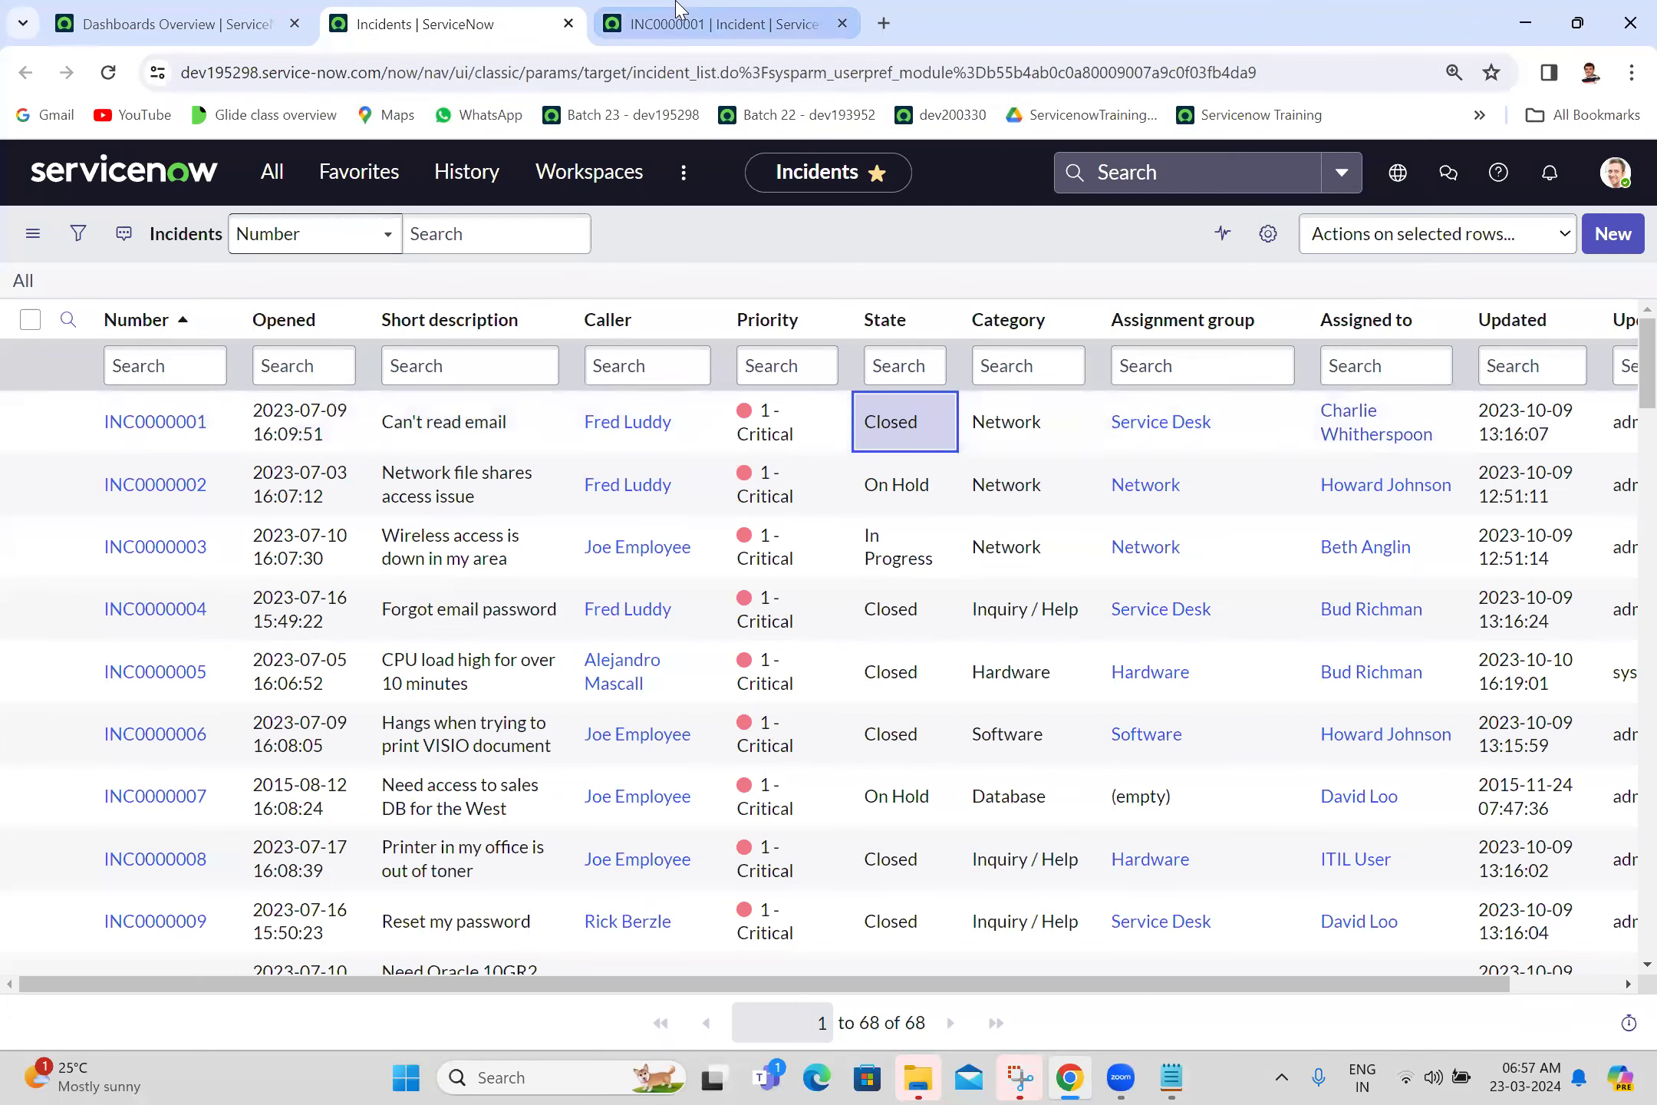
Step: Leave the display preferences for the accessibility preferences and turn on Show date and time formats on forms
click(173, 14)
scroll(1323, 368, up, 2)
scroll(1306, 628, down, 2)
scroll(1257, 240, up, 2)
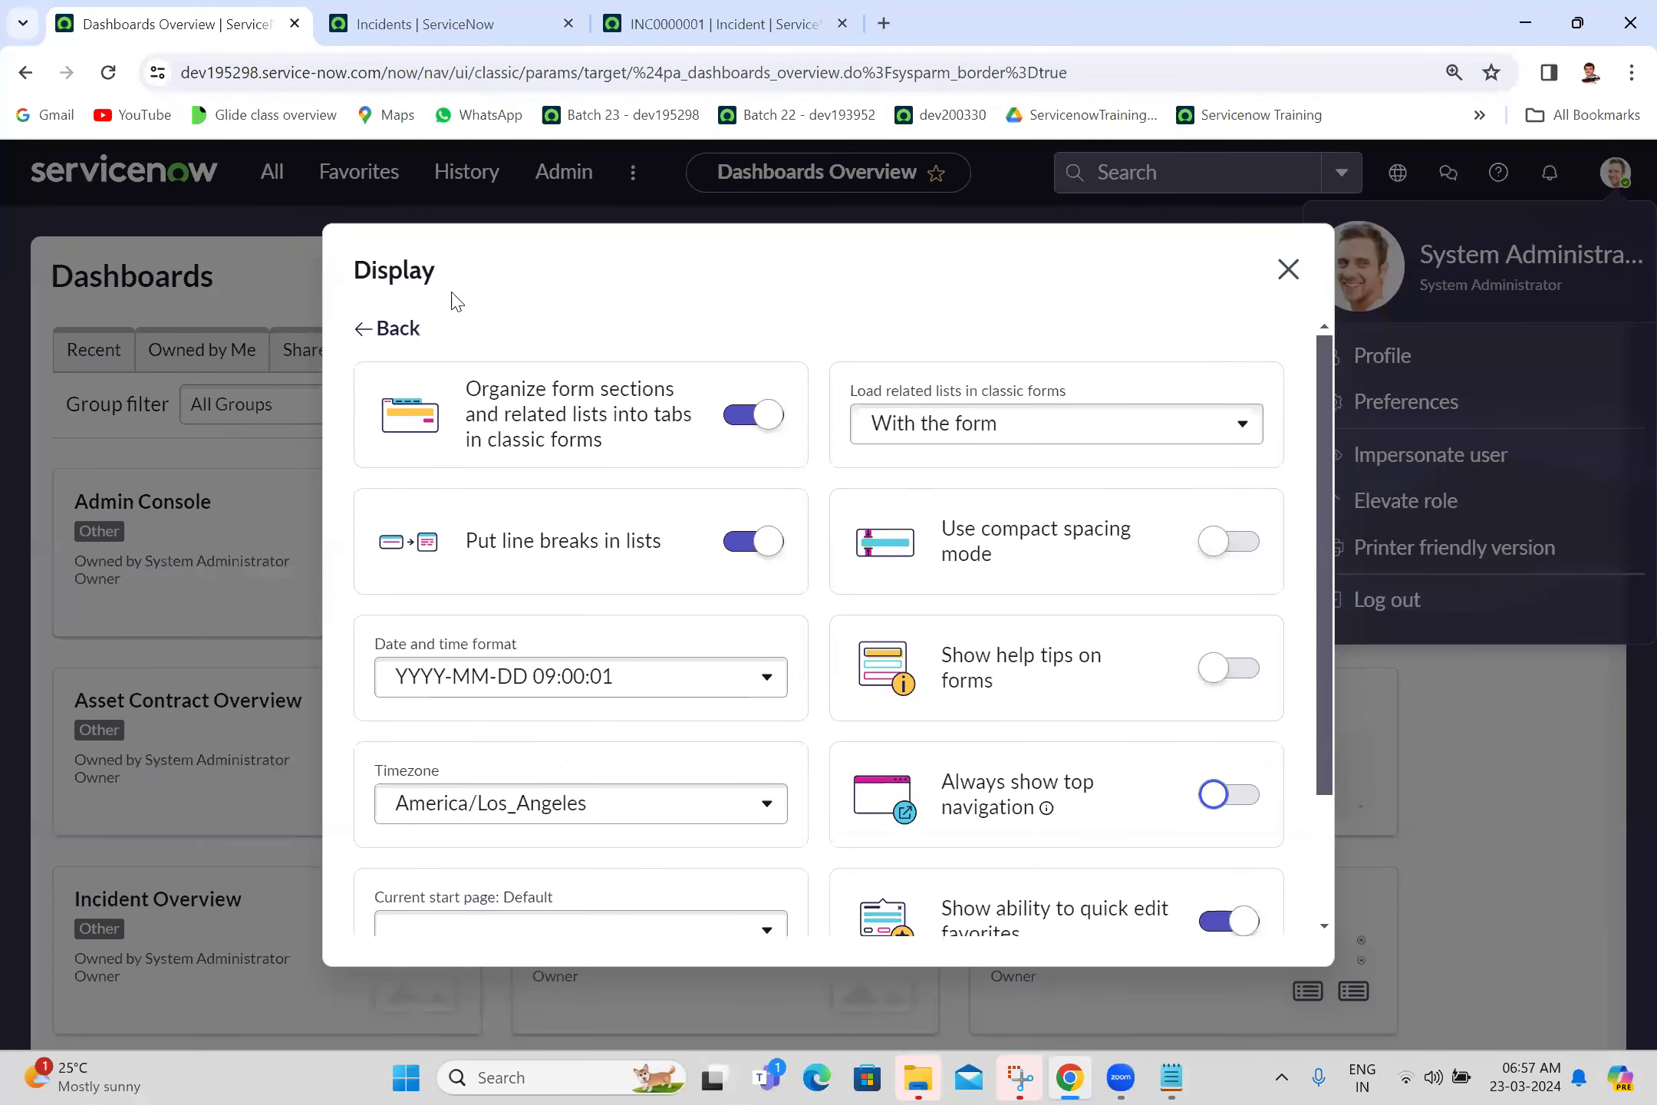
click(387, 328)
click(632, 540)
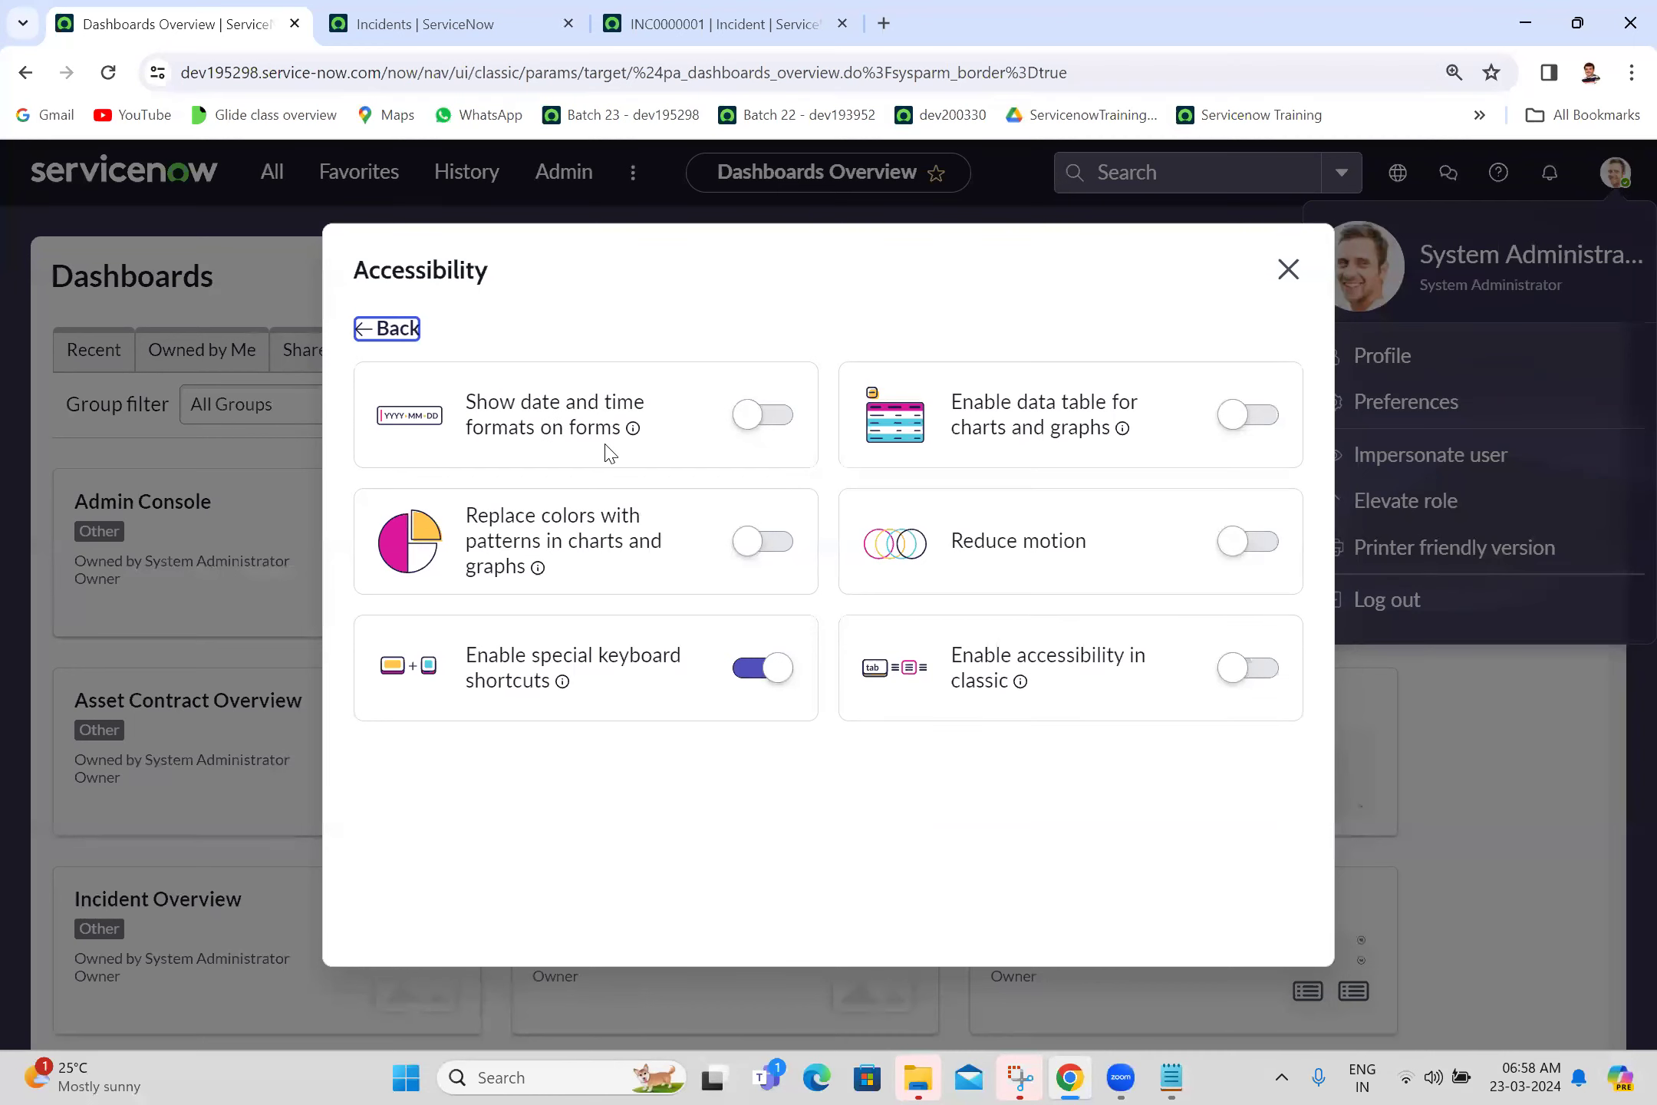
click(783, 425)
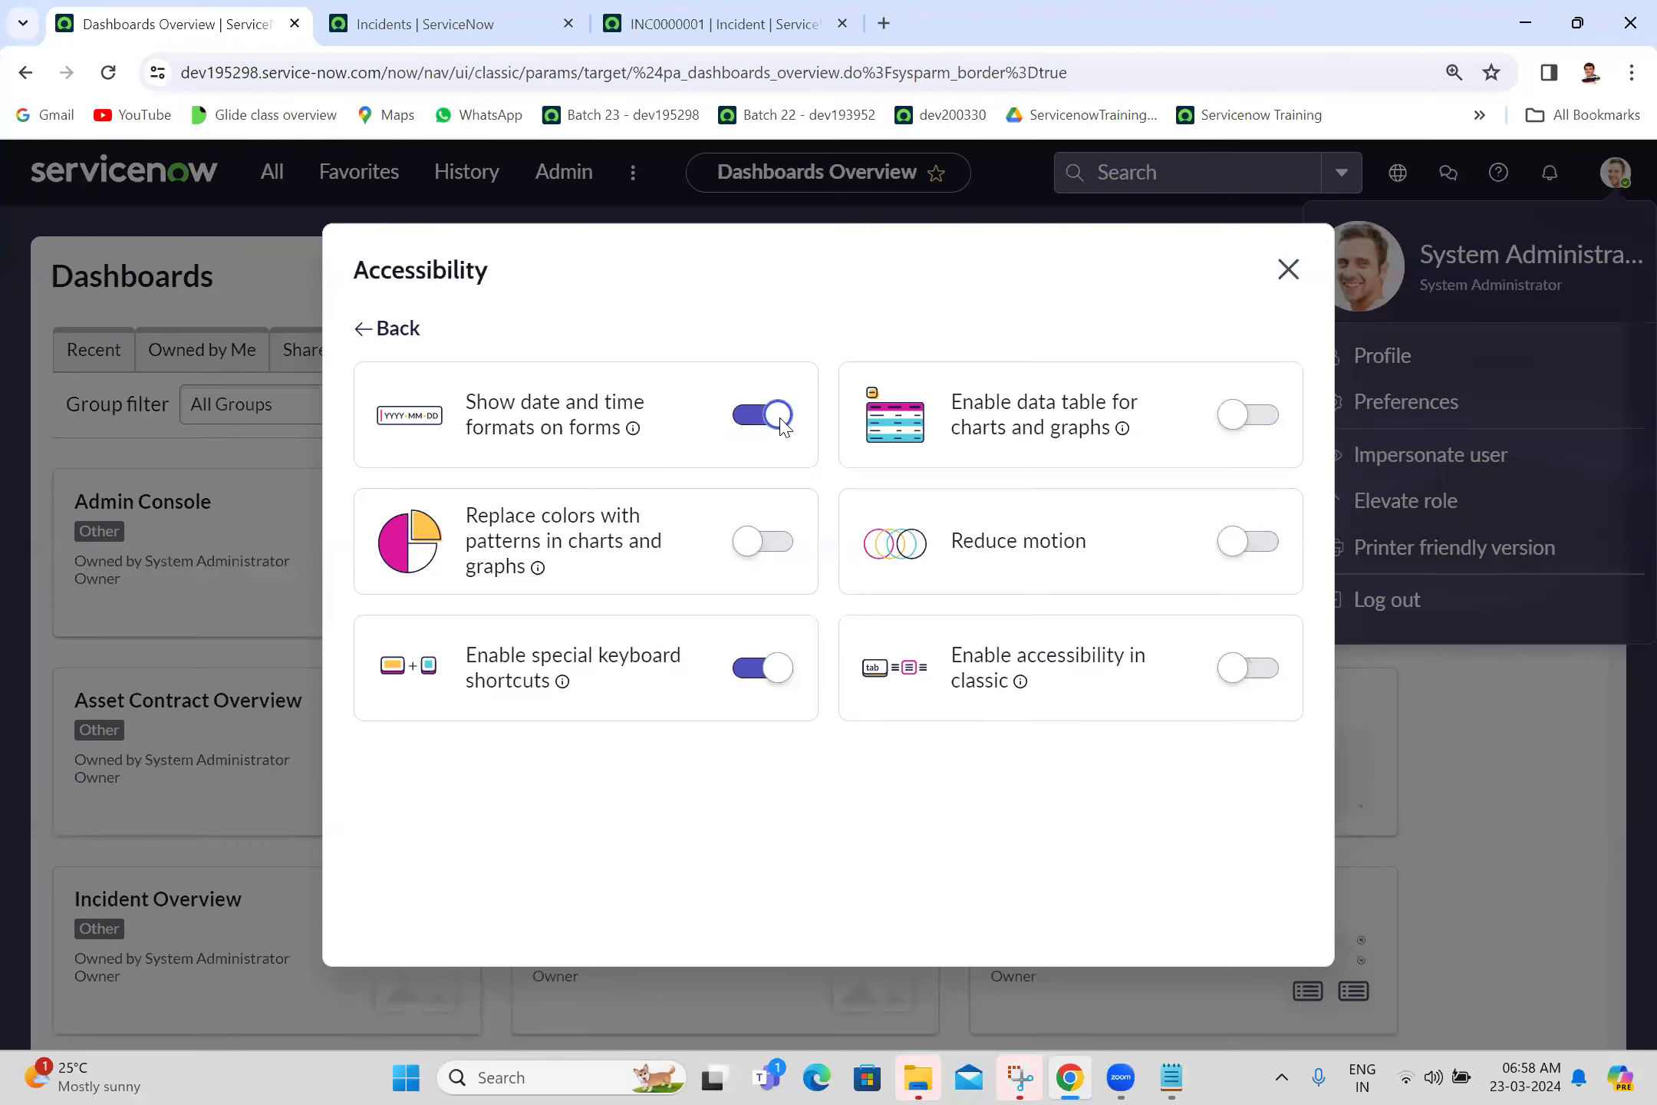
Step: Check the Resolved field label in the Resolution Information section of the INC0000001 form and return to the accessibility preferences
click(671, 12)
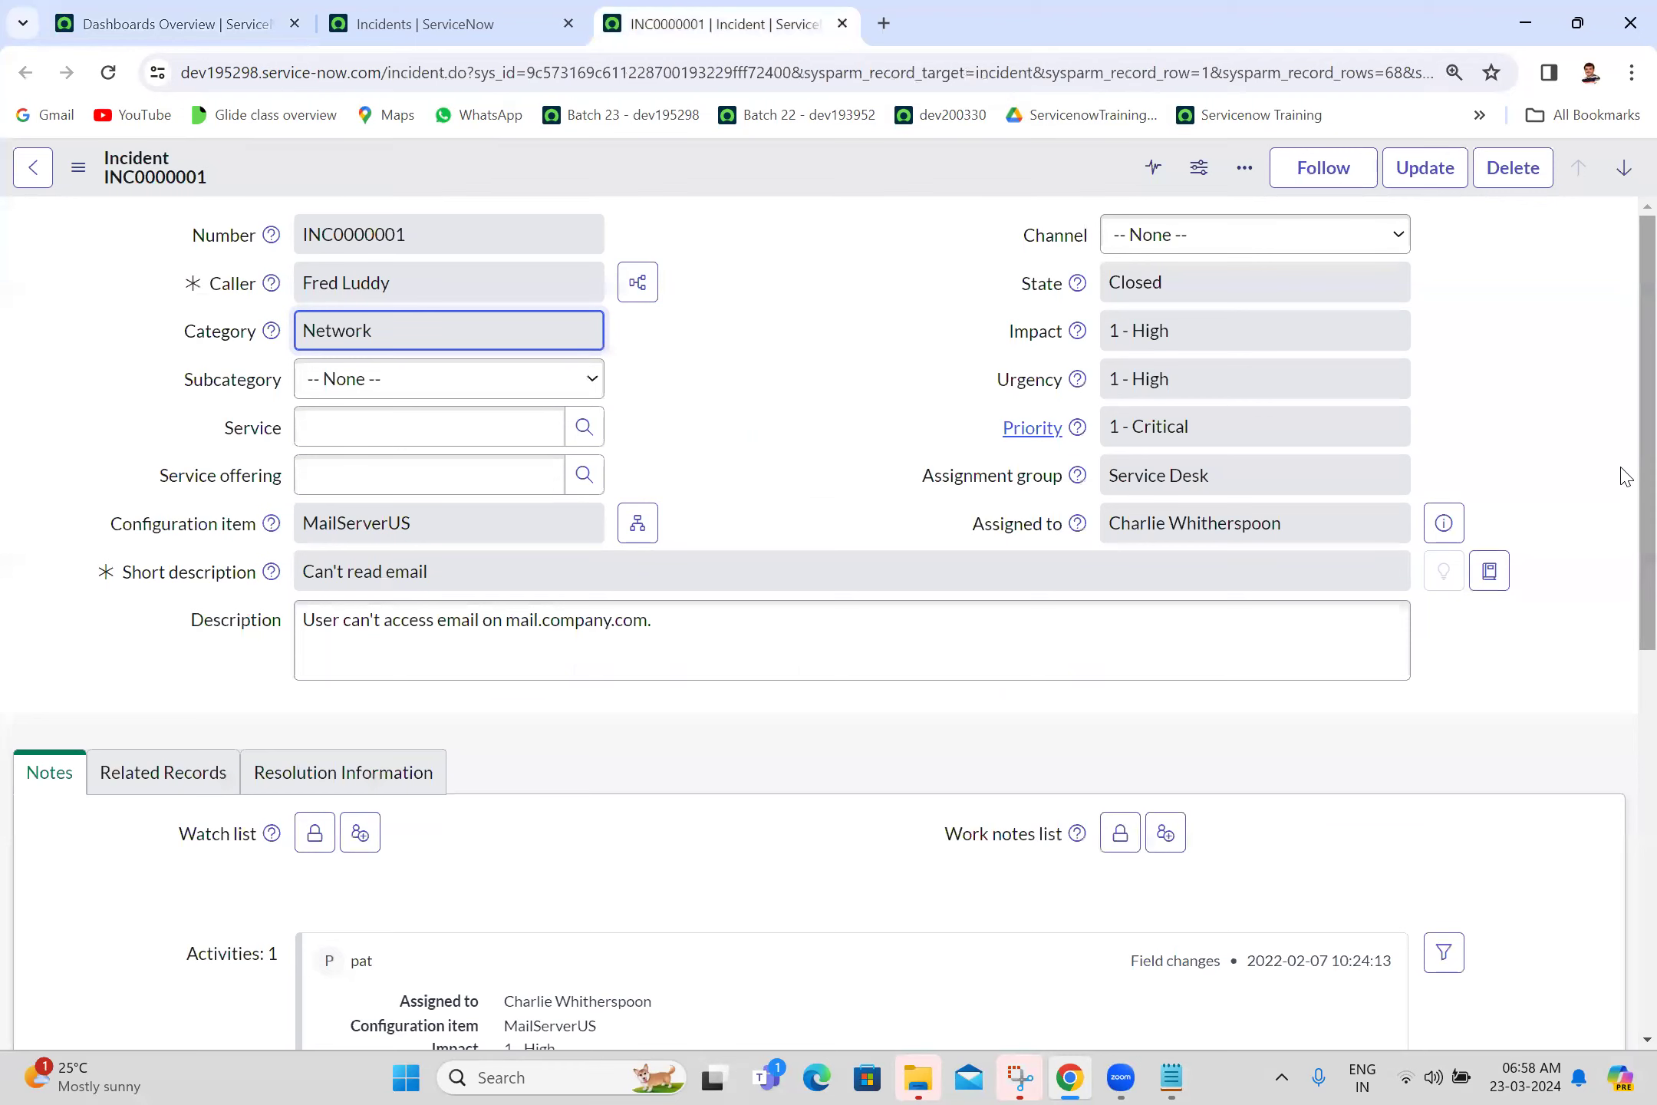
drag(1622, 496, 1621, 673)
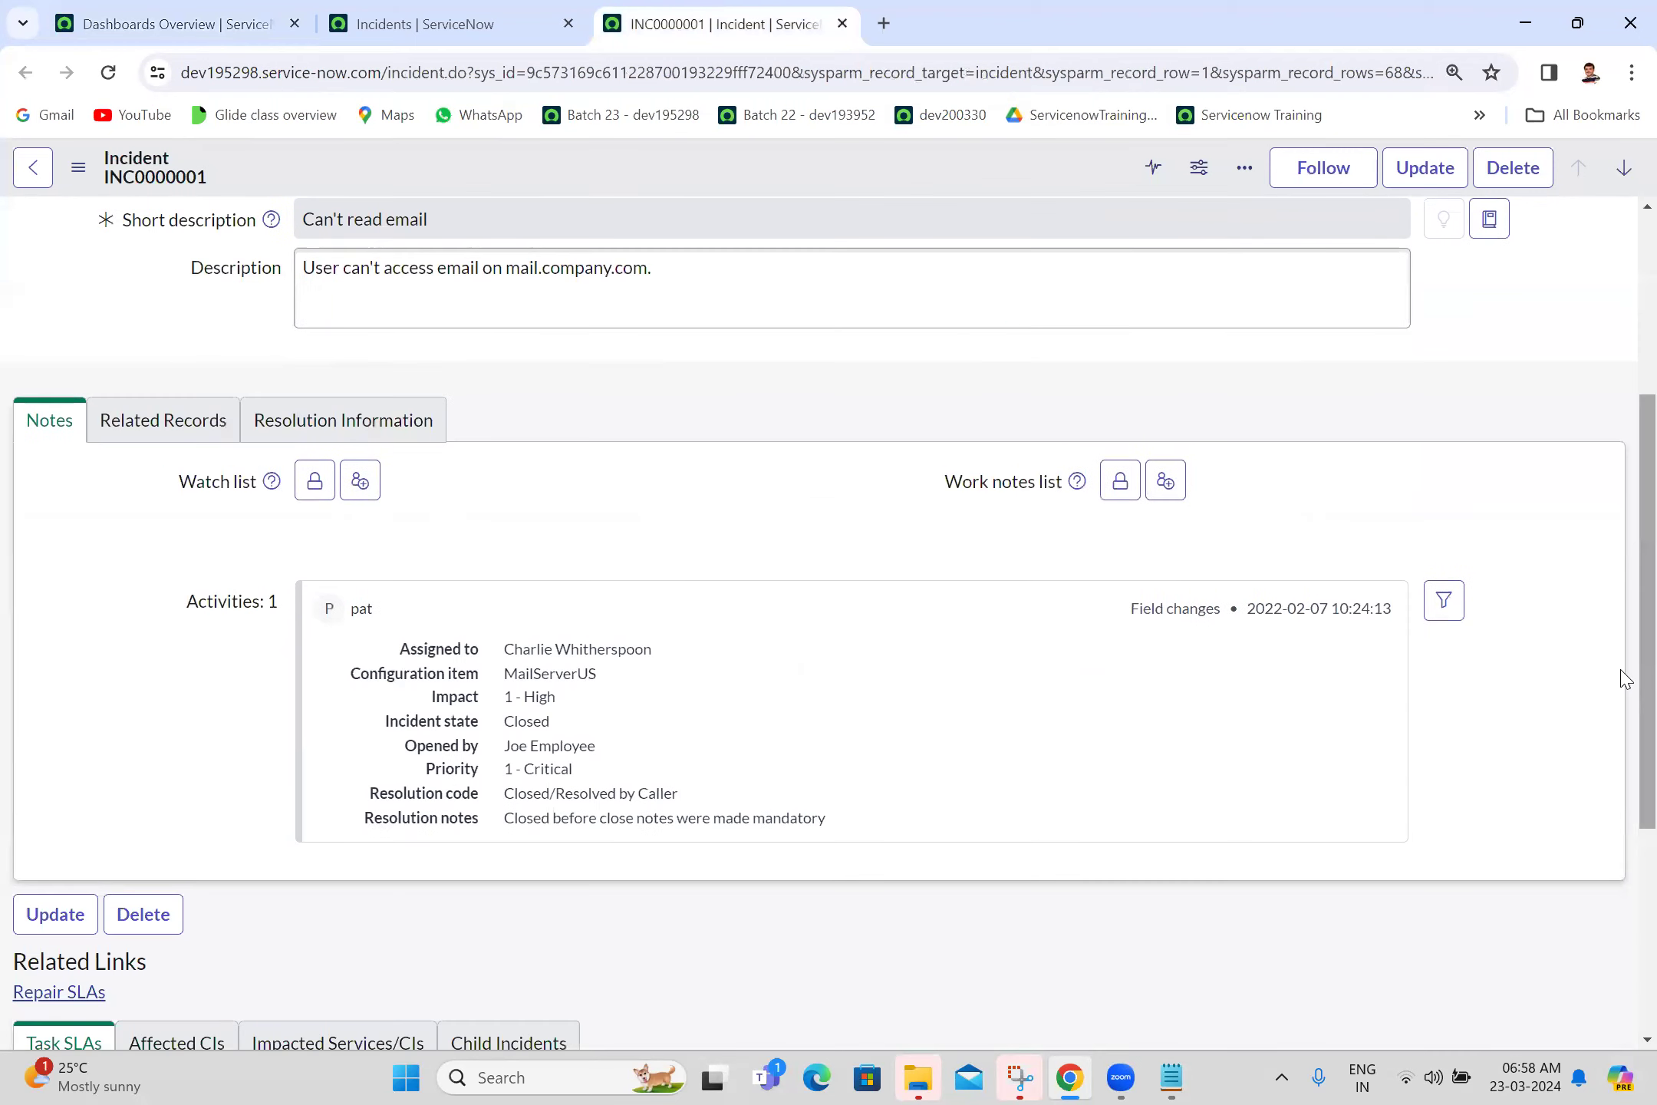
click(115, 423)
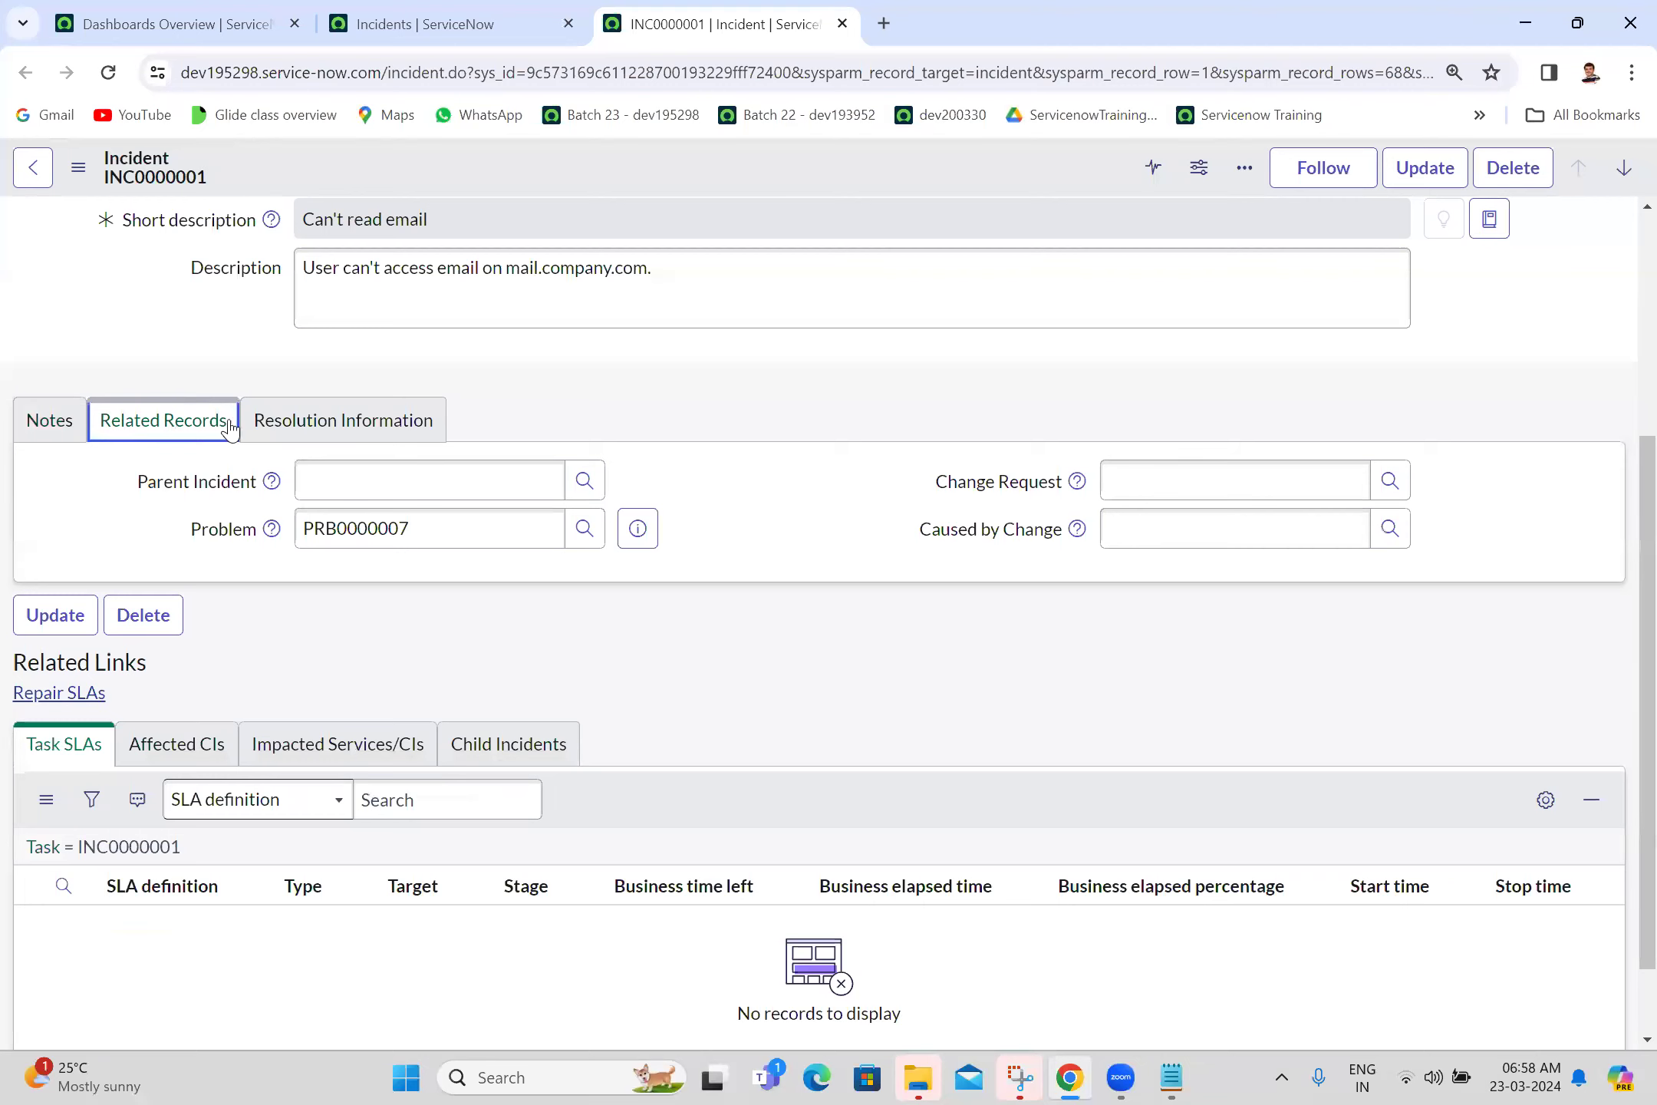
click(326, 419)
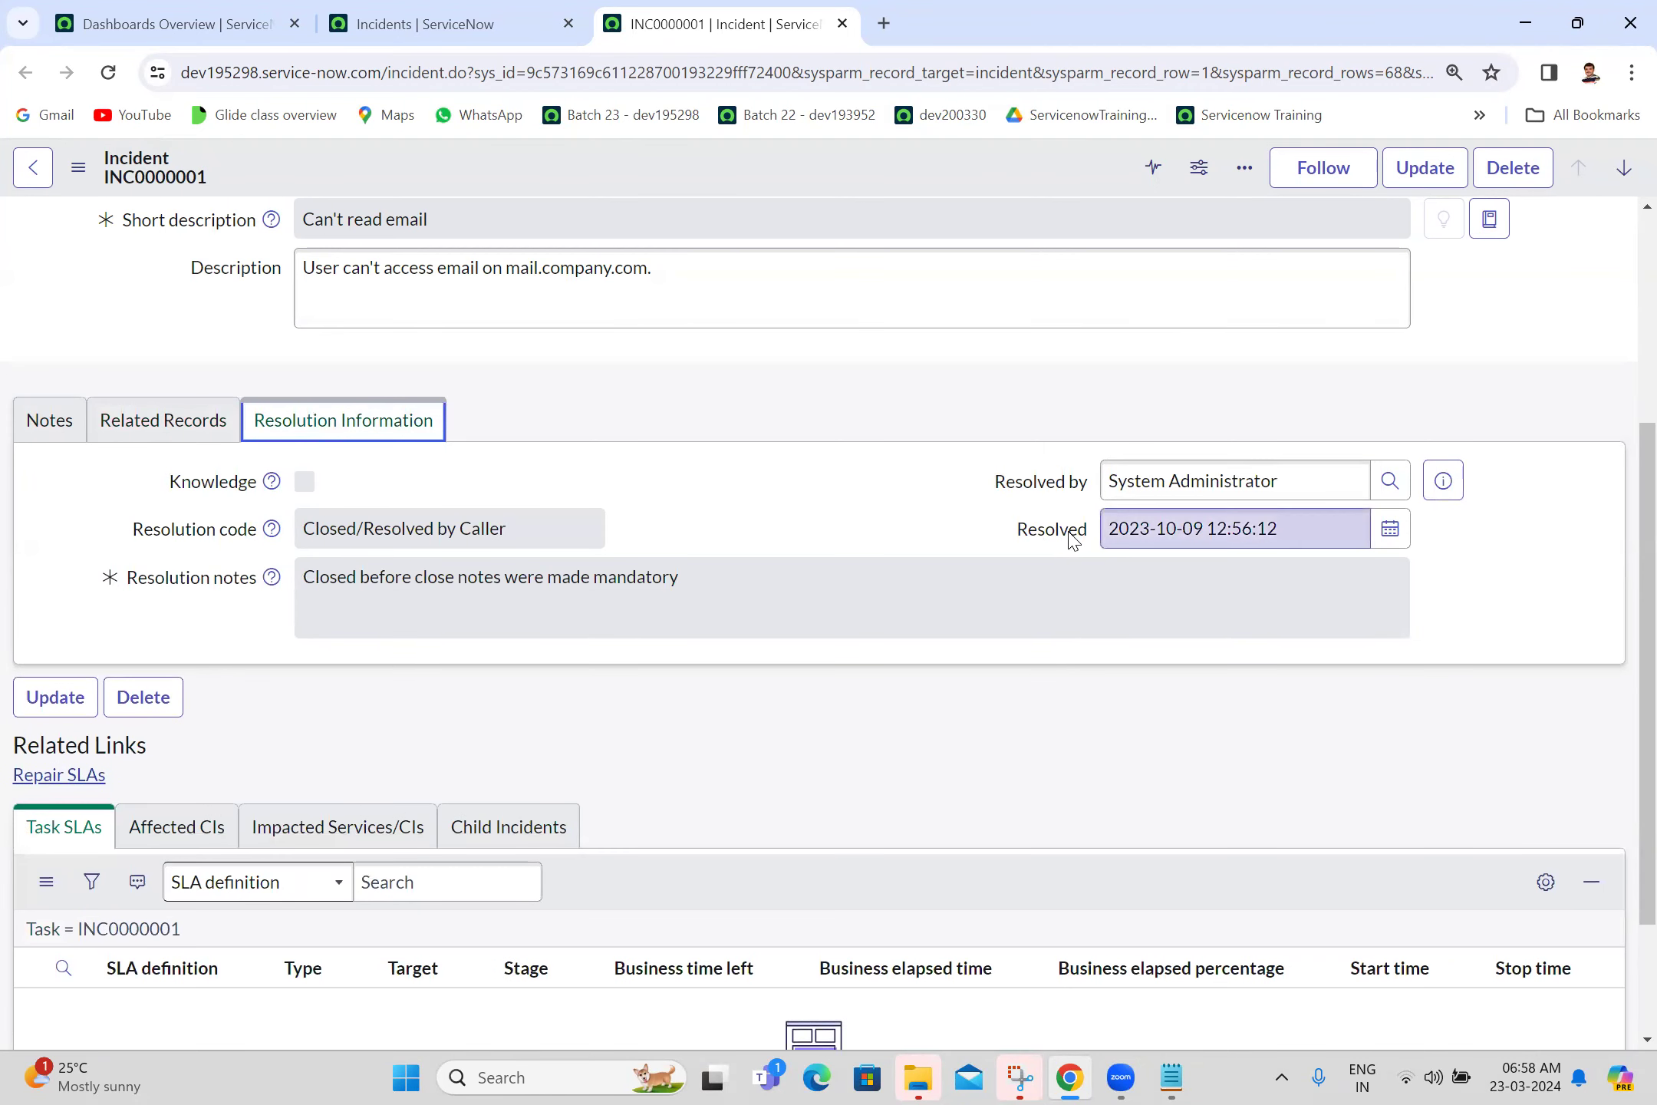
click(192, 12)
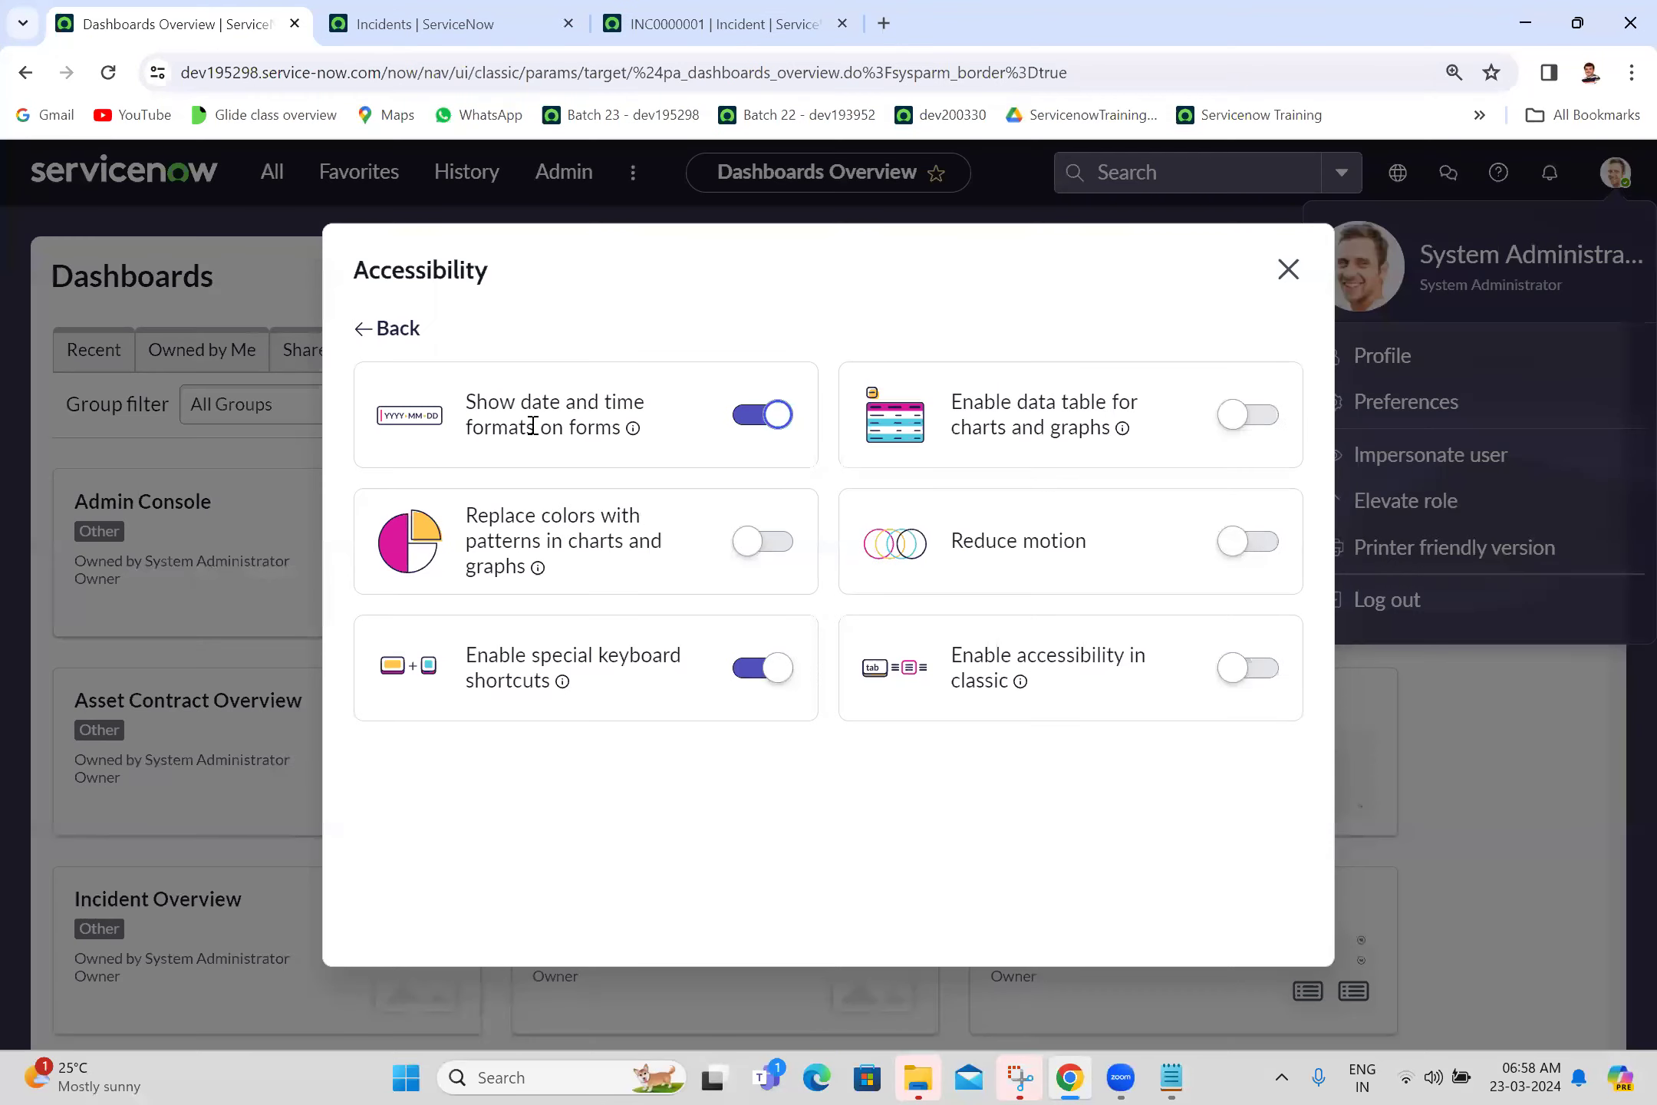
Step: Reload the INC0000001 form to examine the Resolved field label, and turn off Show date and time formats on forms in the accessibility preferences
click(733, 17)
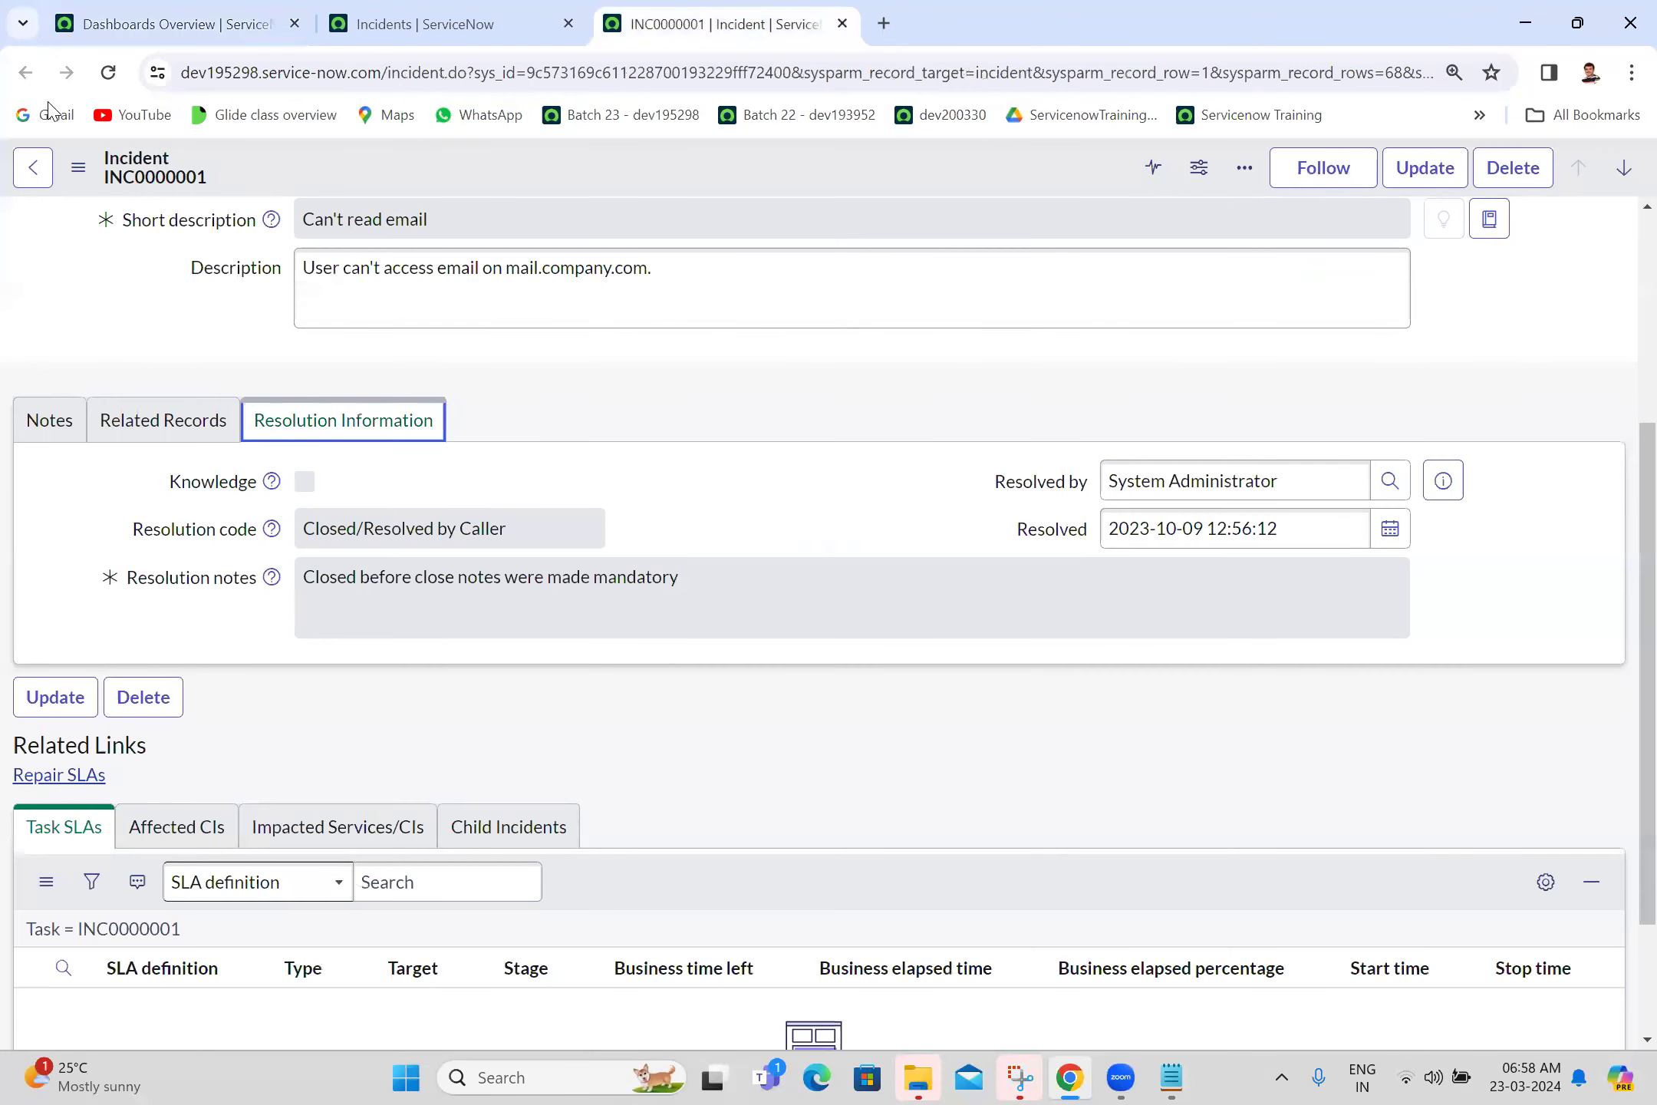
click(108, 72)
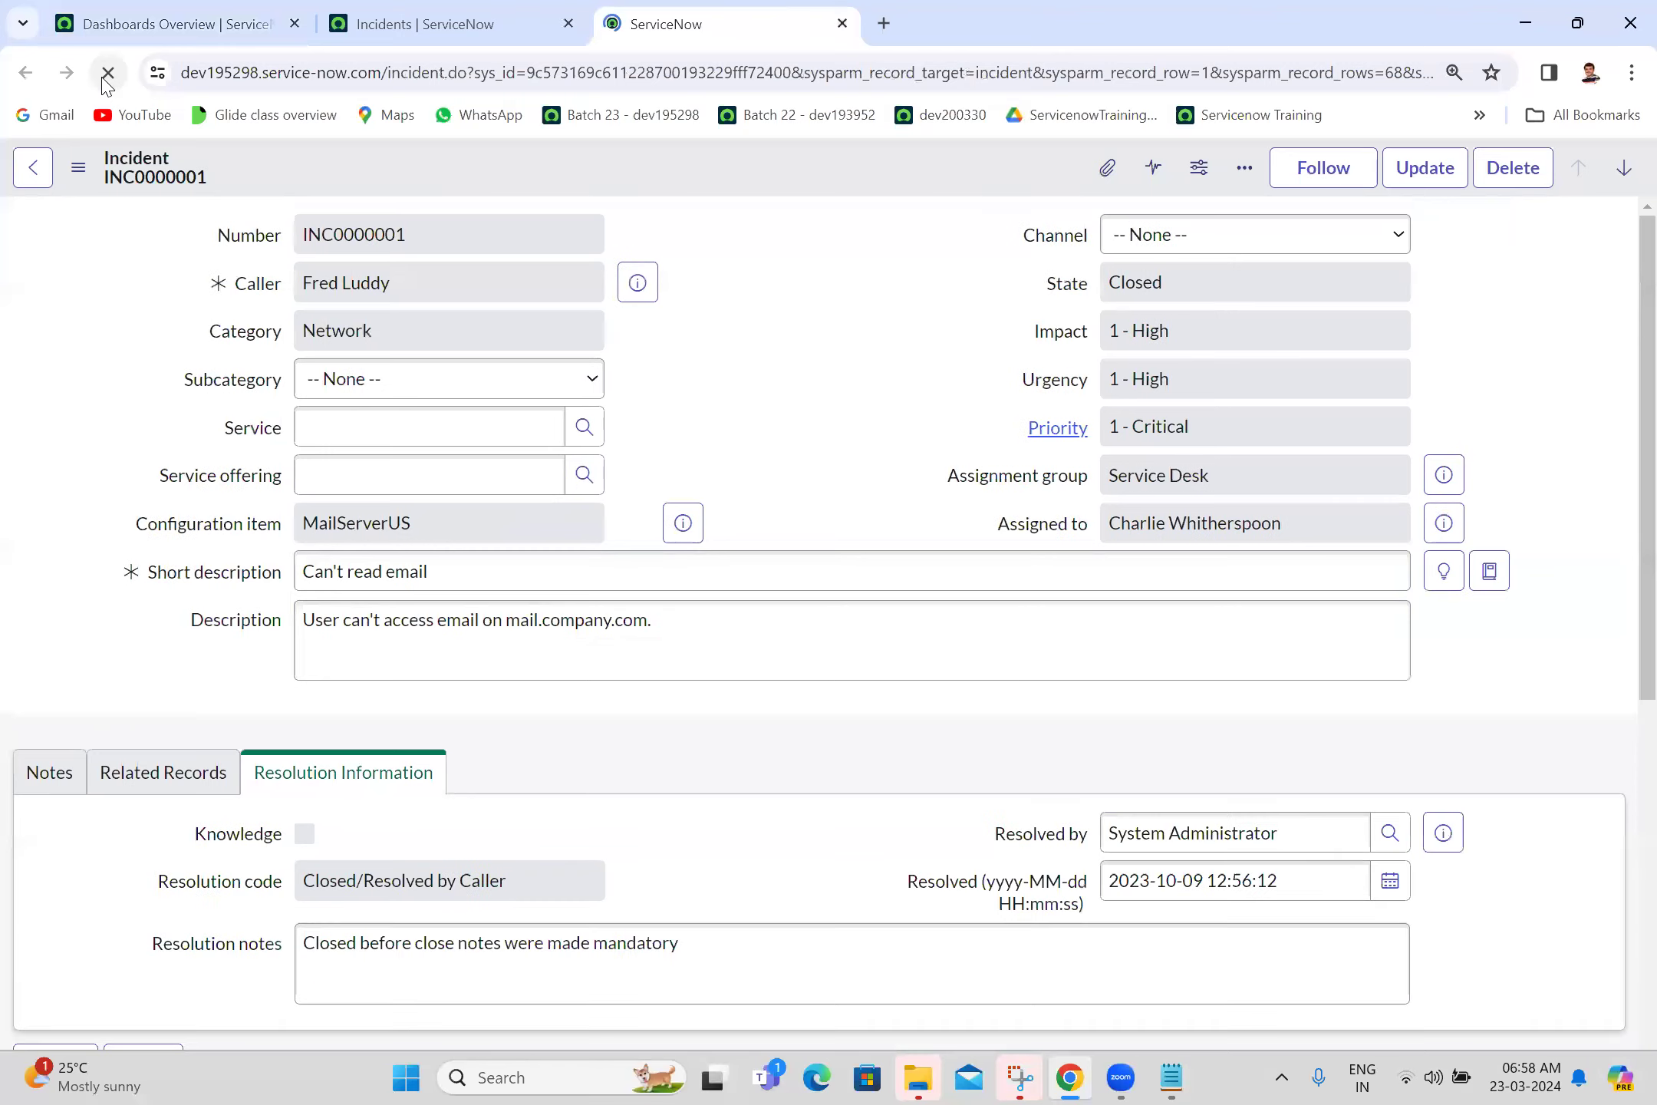
scroll(1620, 498, down, 2)
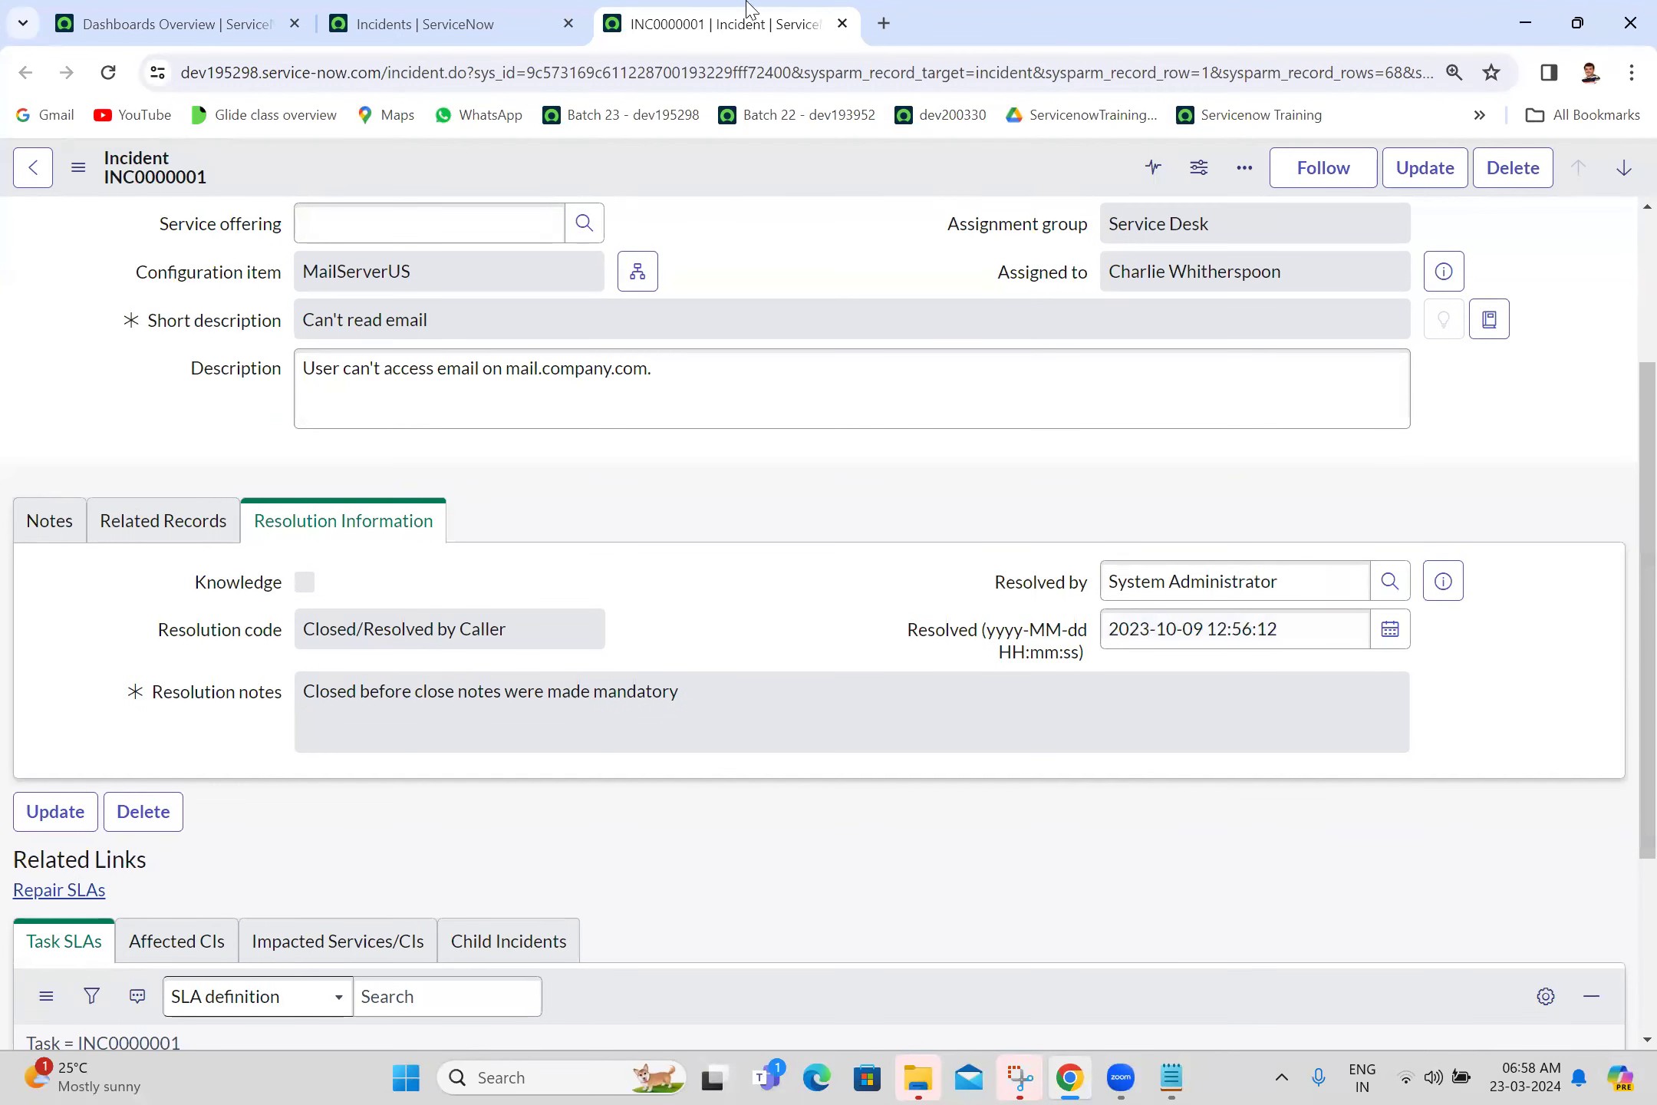
click(216, 11)
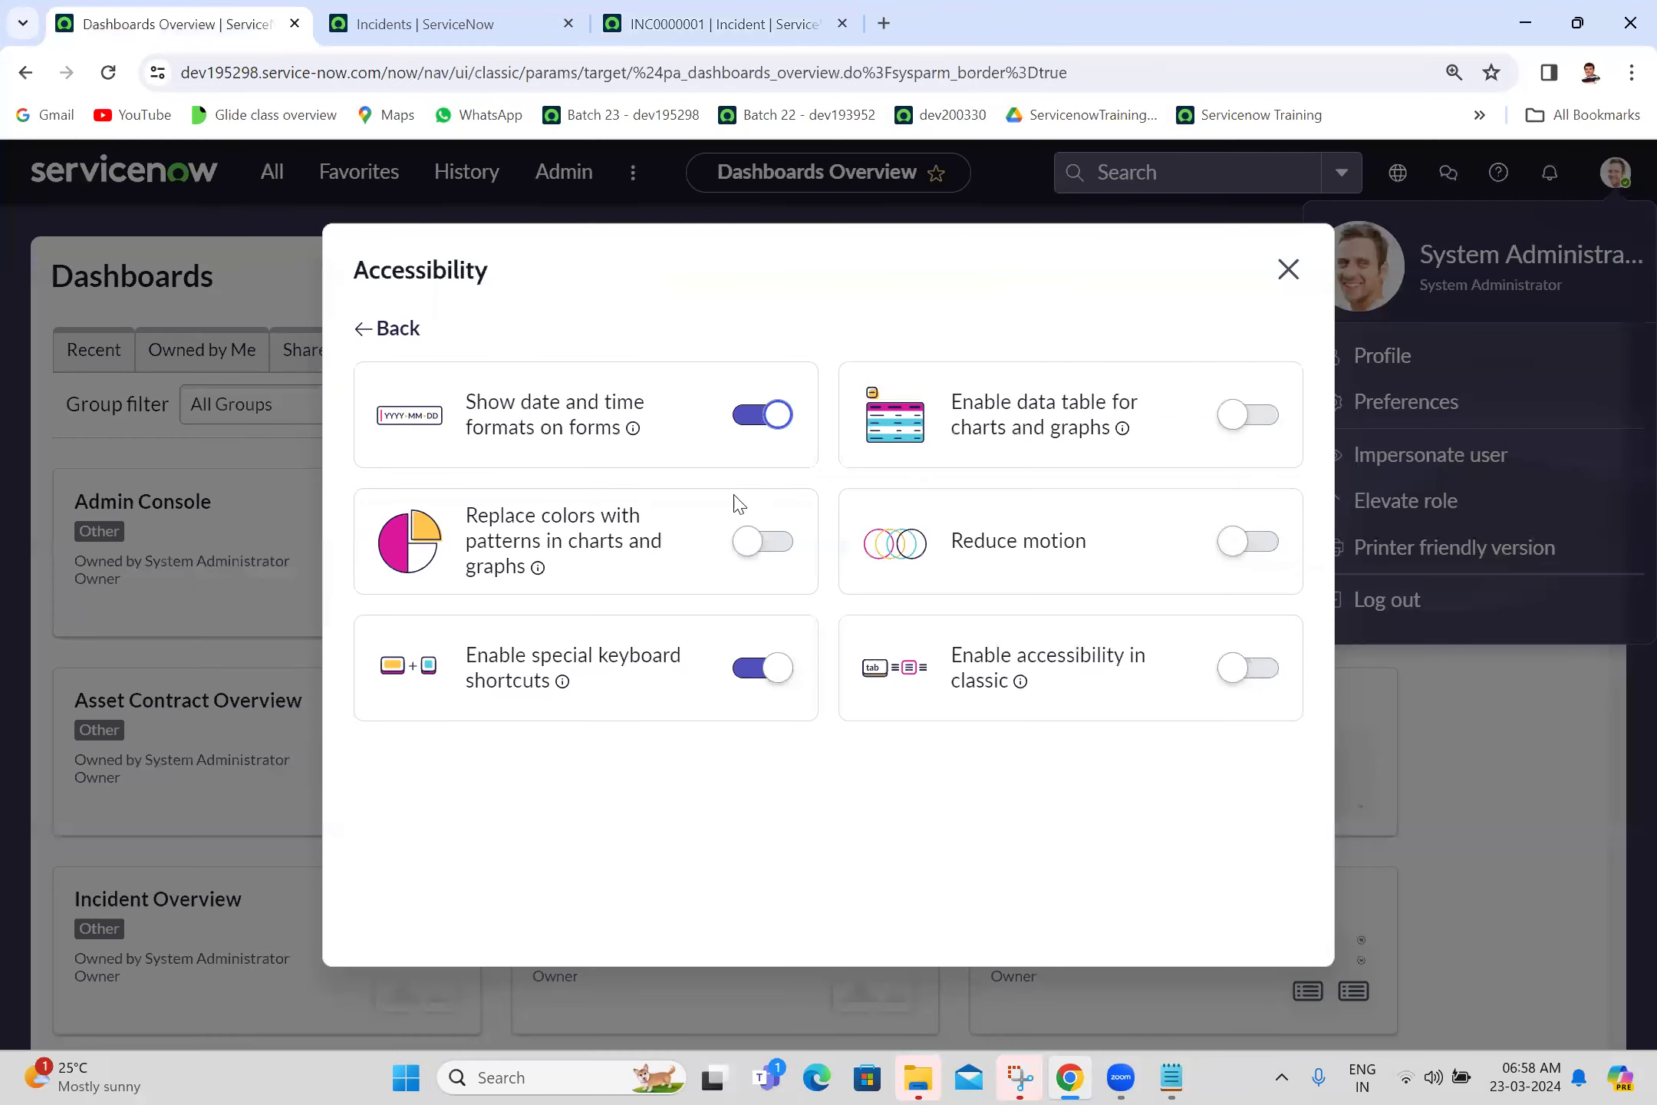
click(761, 418)
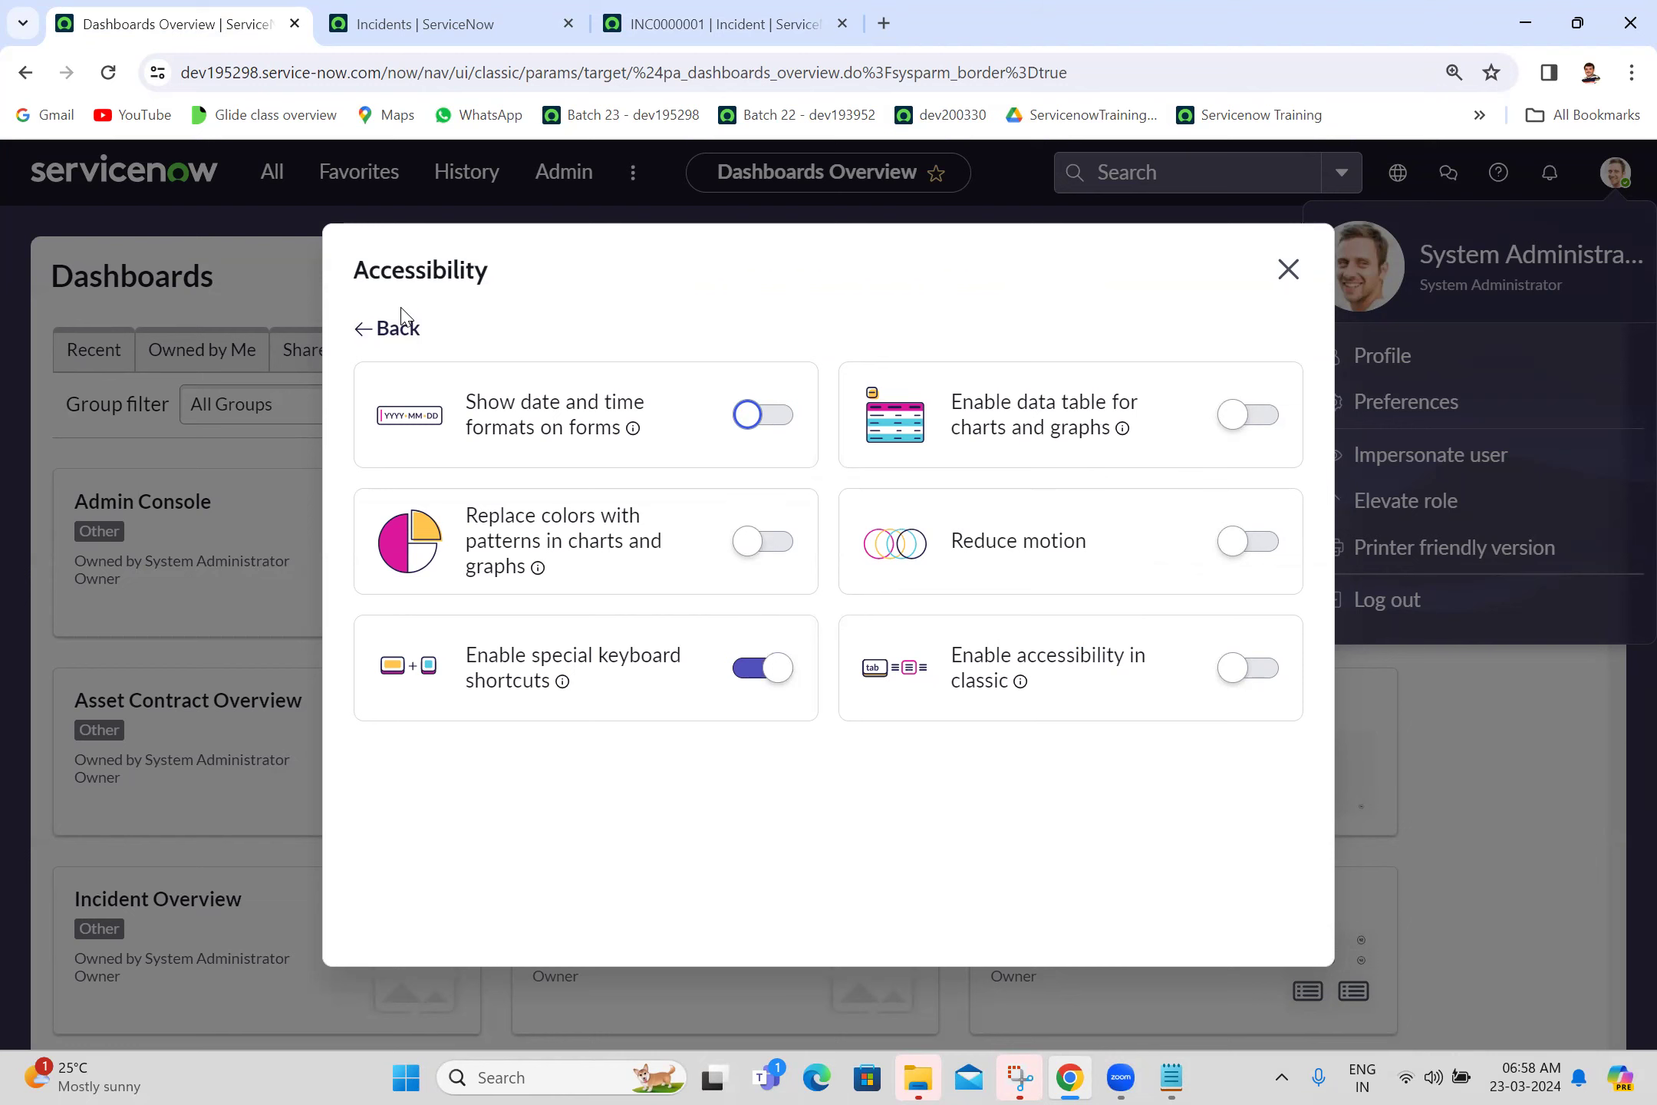
Step: Examine the Debugging preferences and return to the preferences overview
click(389, 331)
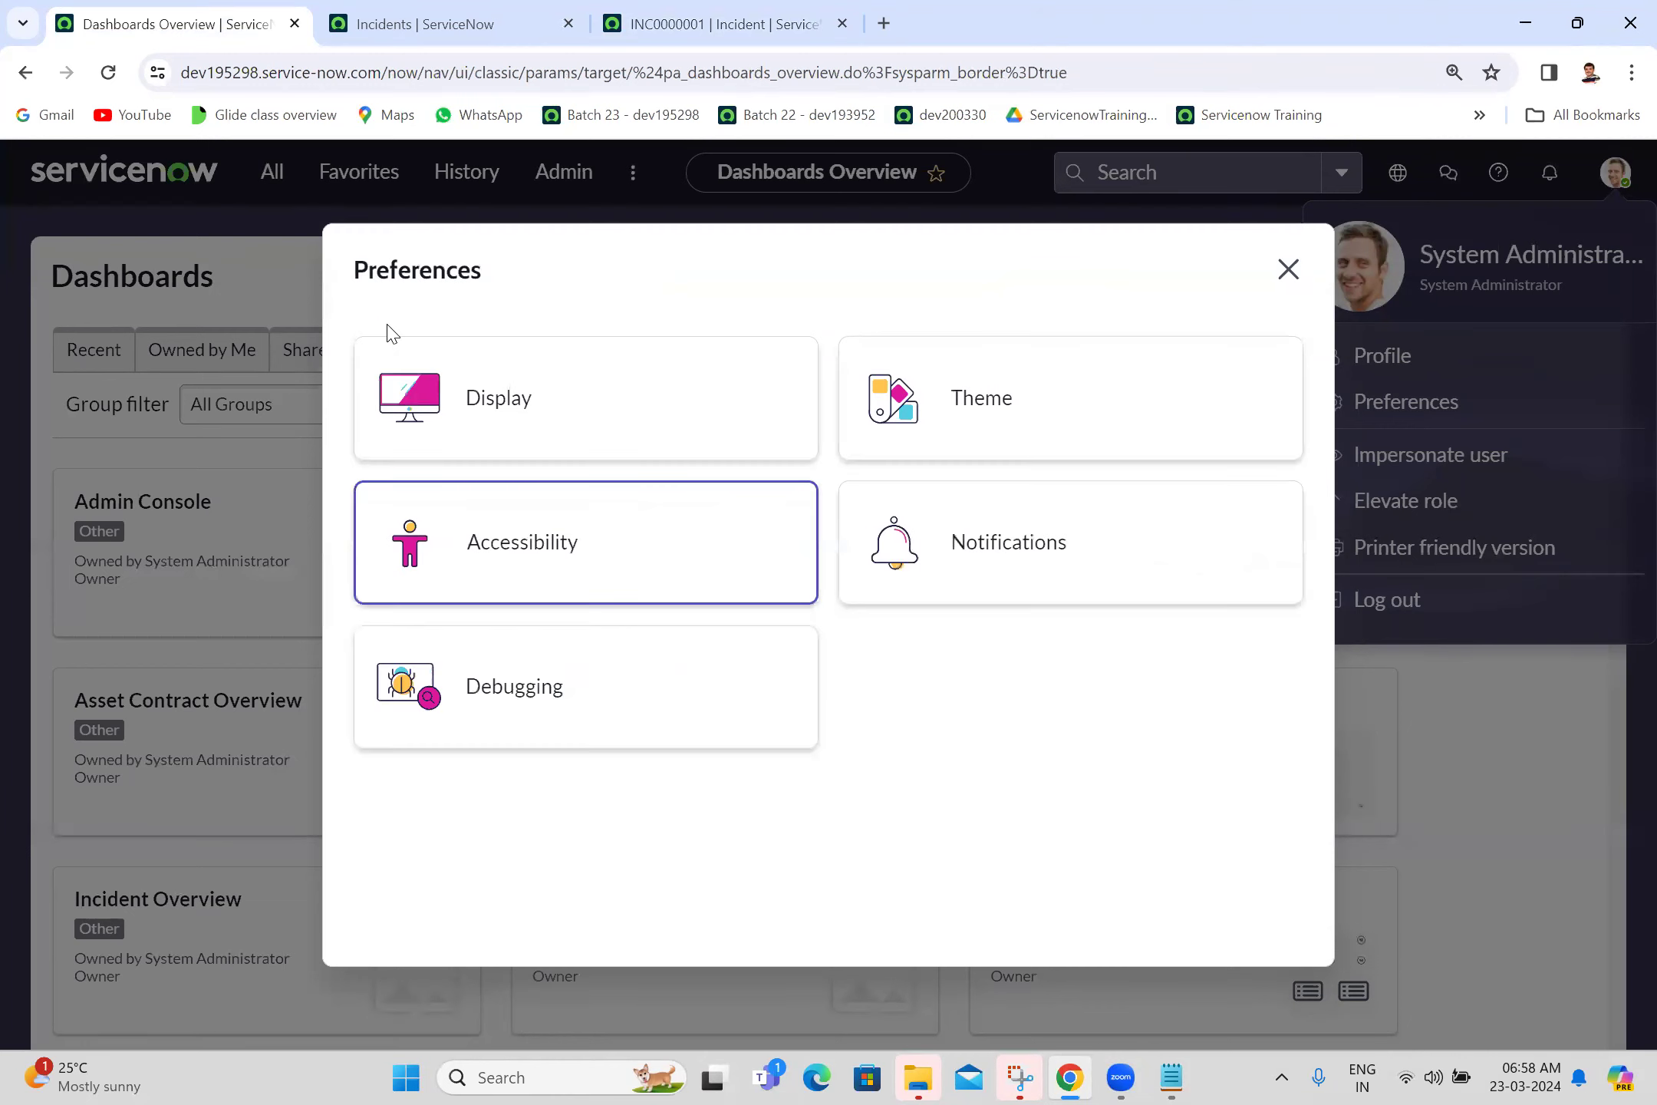
click(552, 686)
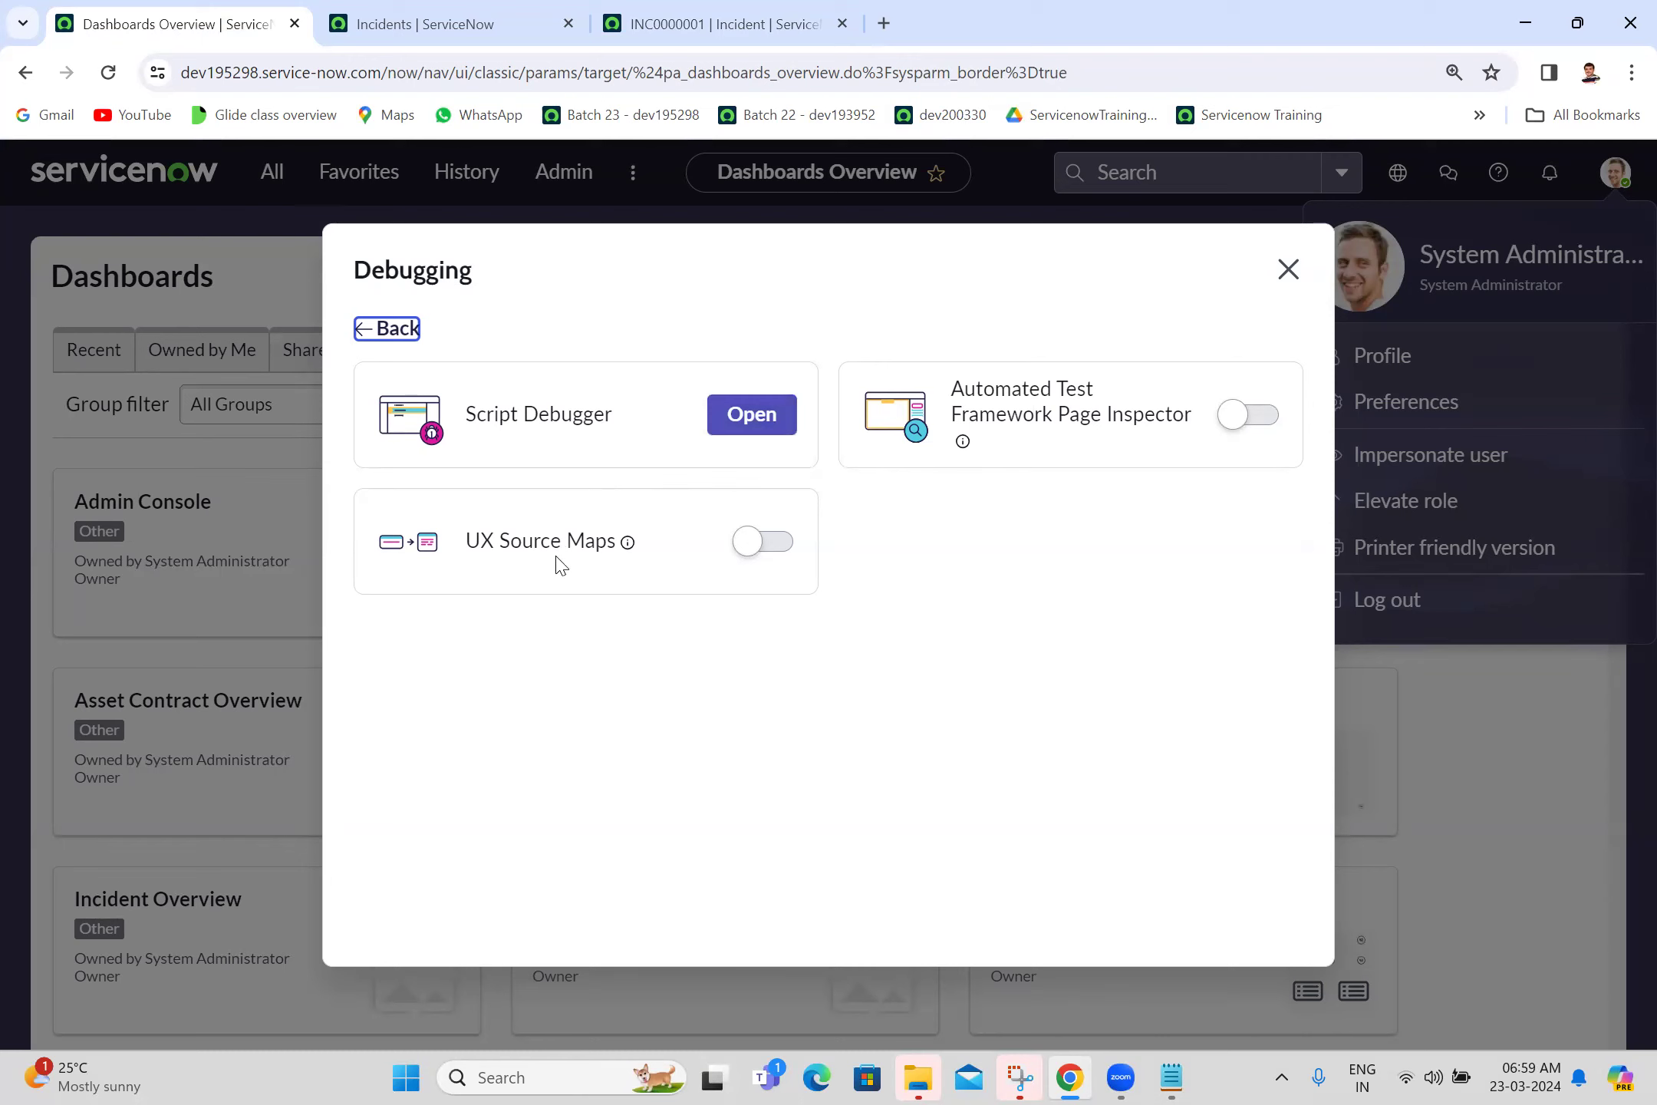
click(393, 327)
Step: Review the general settings in the notification preferences
click(1028, 517)
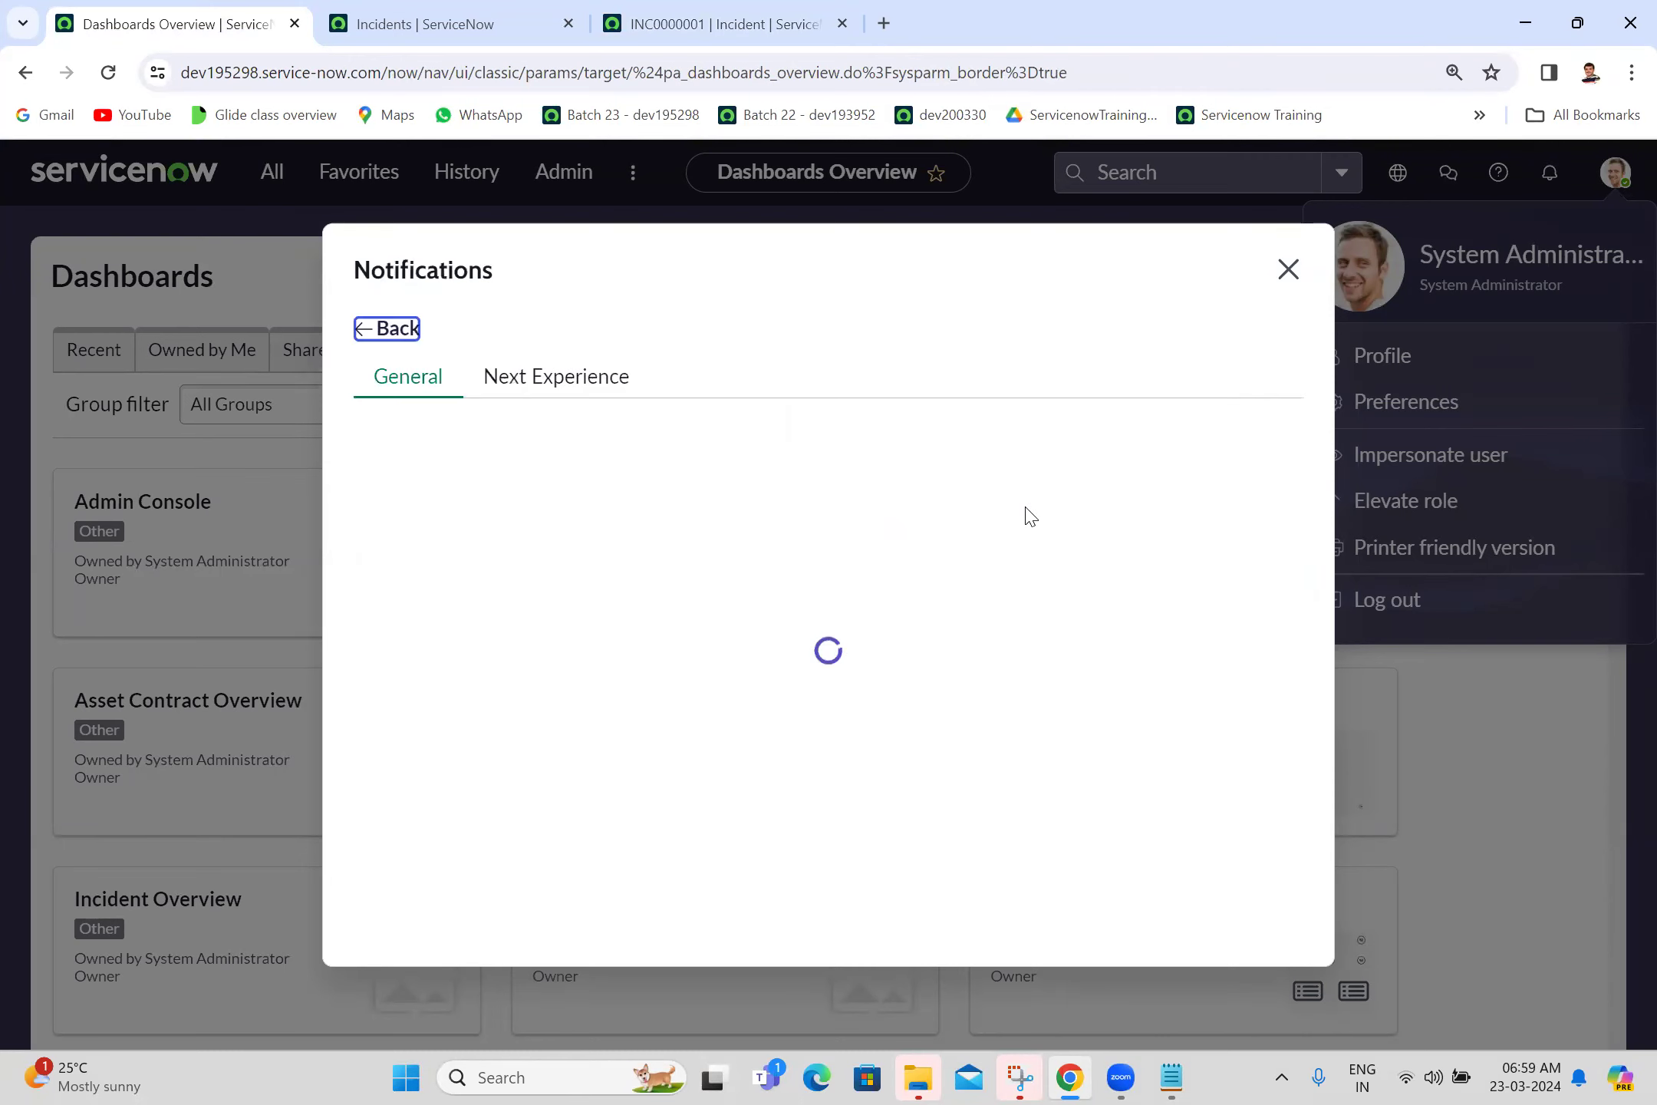
mouse_move(1304, 498)
mouse_down()
mouse_move(1298, 669)
mouse_move(1301, 470)
mouse_move(1295, 755)
mouse_move(1302, 429)
mouse_move(1272, 813)
mouse_move(1299, 407)
mouse_move(1308, 753)
mouse_move(1312, 468)
mouse_up()
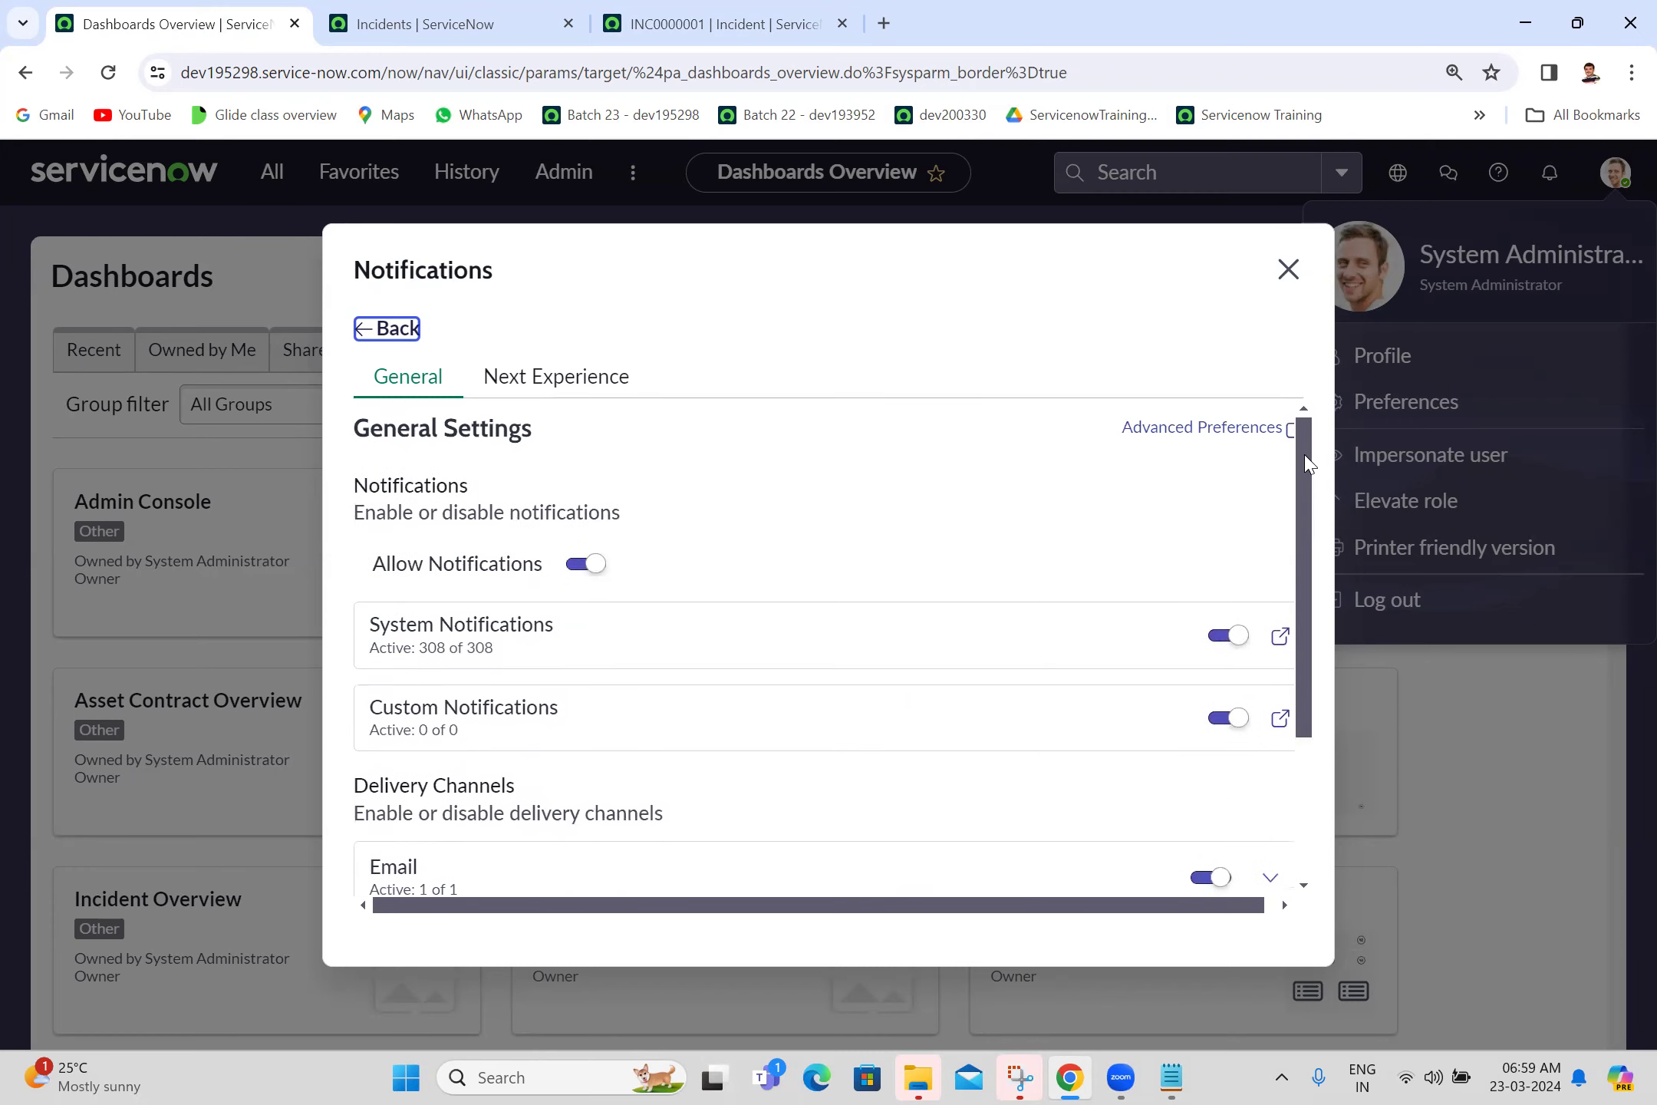
scroll(1269, 466, down, 2)
scroll(1269, 466, up, 2)
Step: Review the Next Experience notification settings, including the toast banner location options, and close the preferences
click(568, 392)
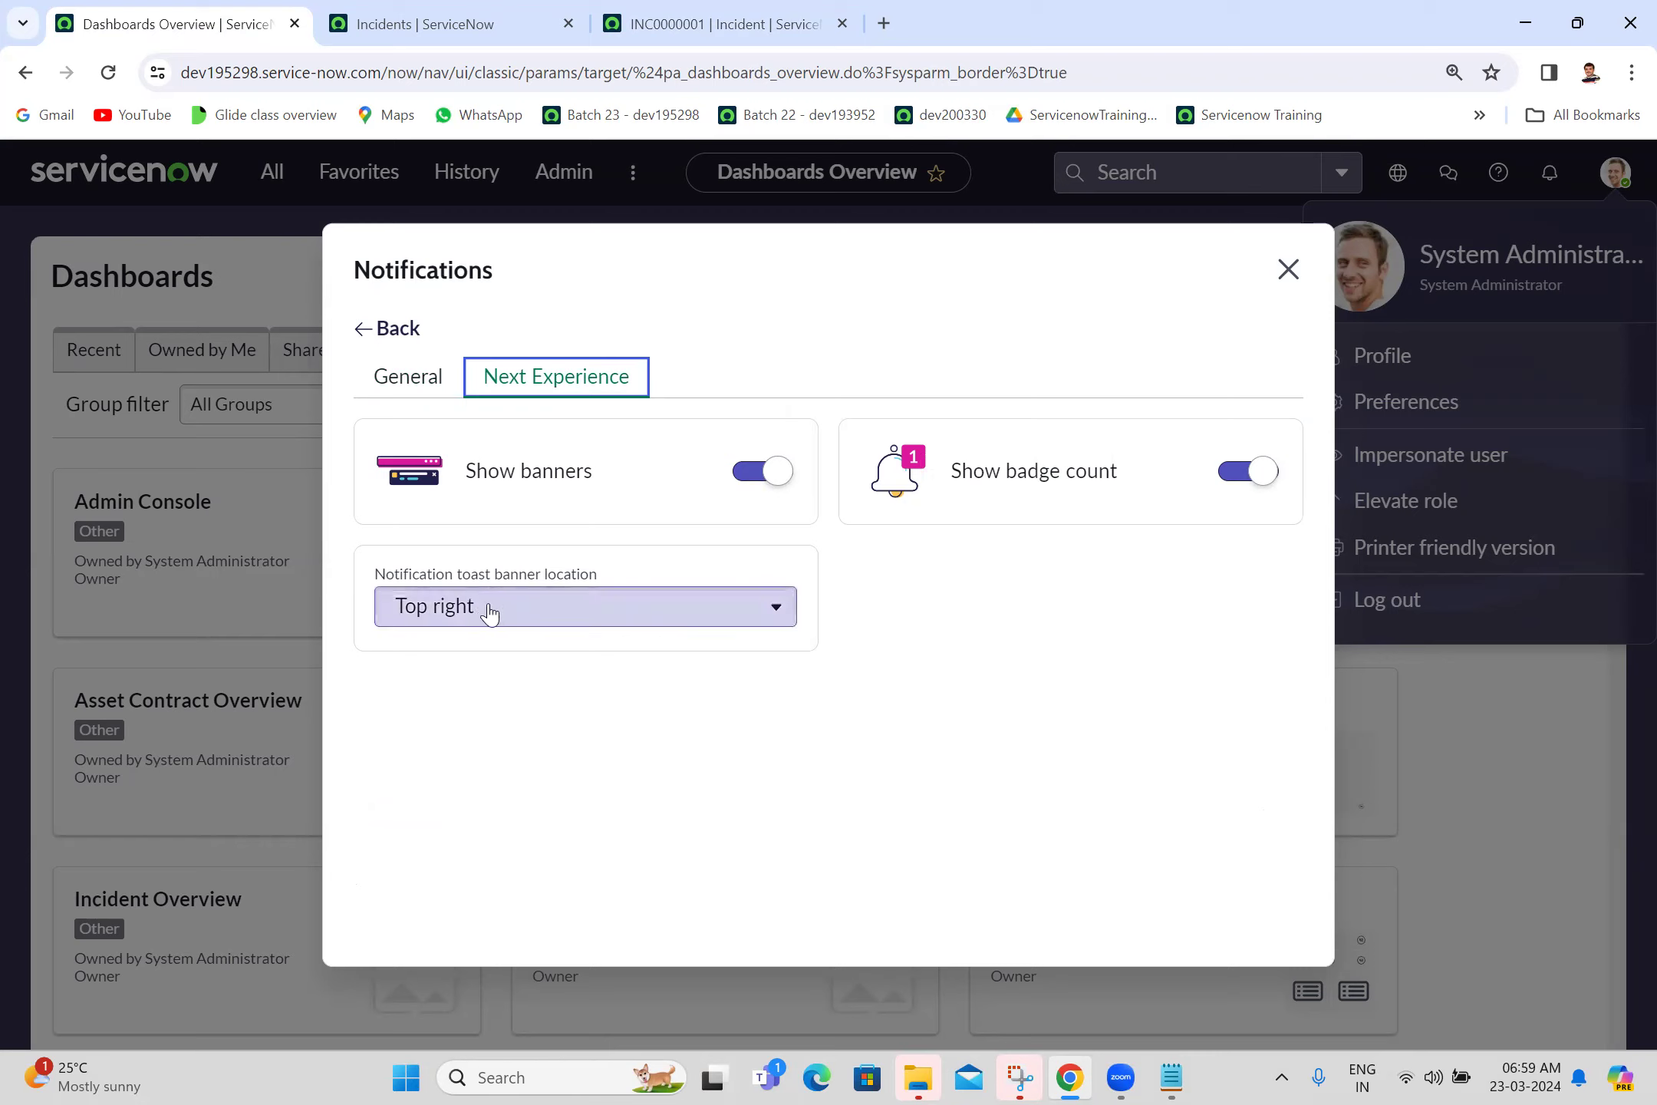
click(489, 613)
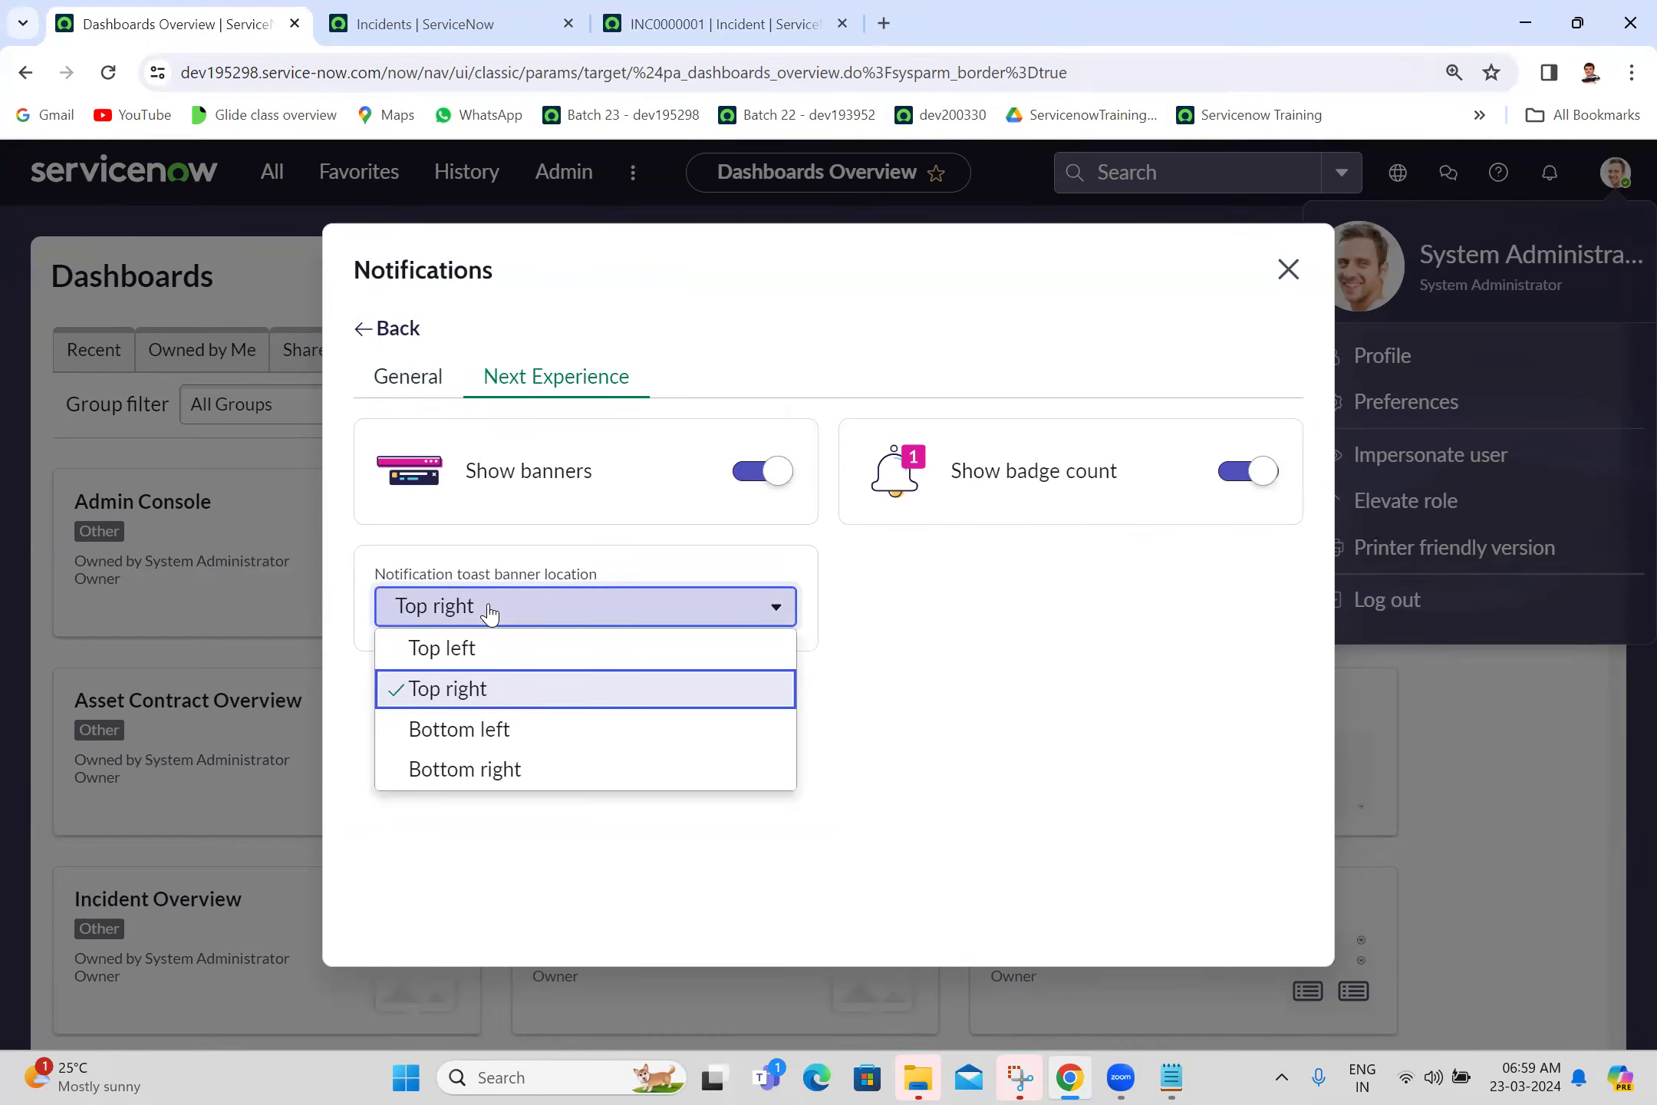
click(1009, 691)
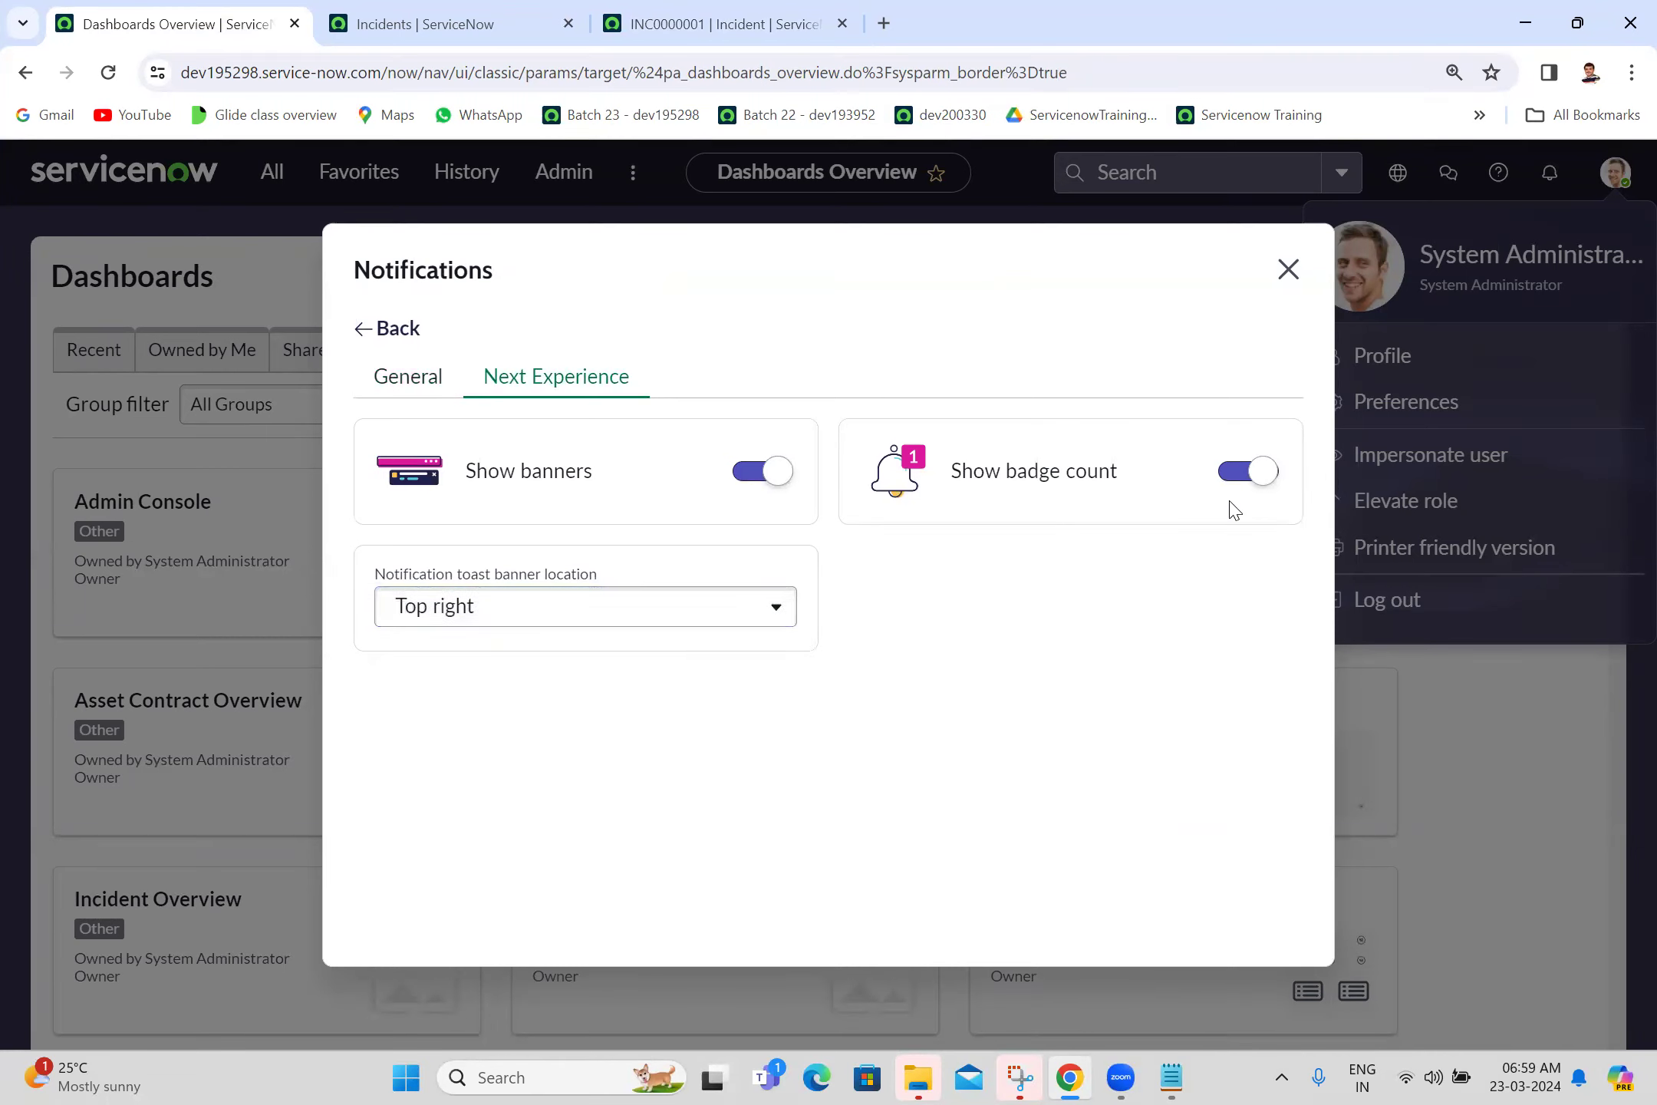
click(398, 330)
click(1285, 270)
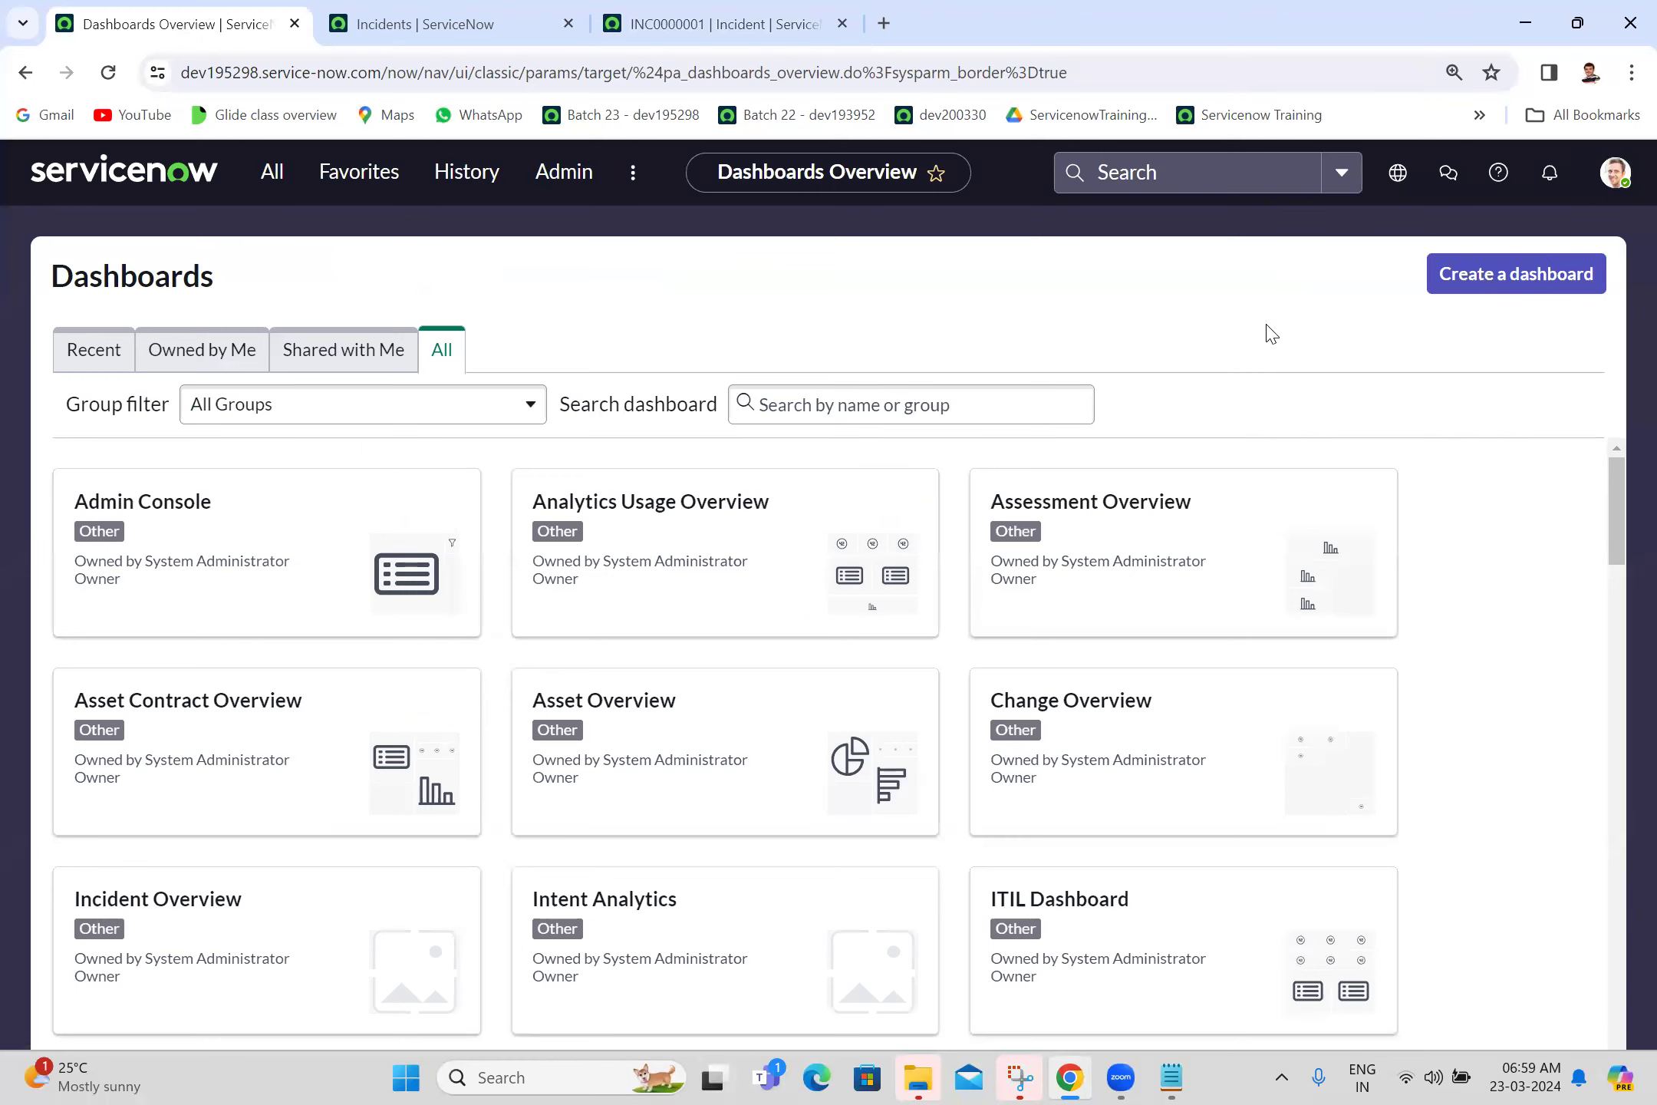
Step: Switch to the Batch 23 notes in Notepad and look through them from the beginning to the end
click(1169, 1076)
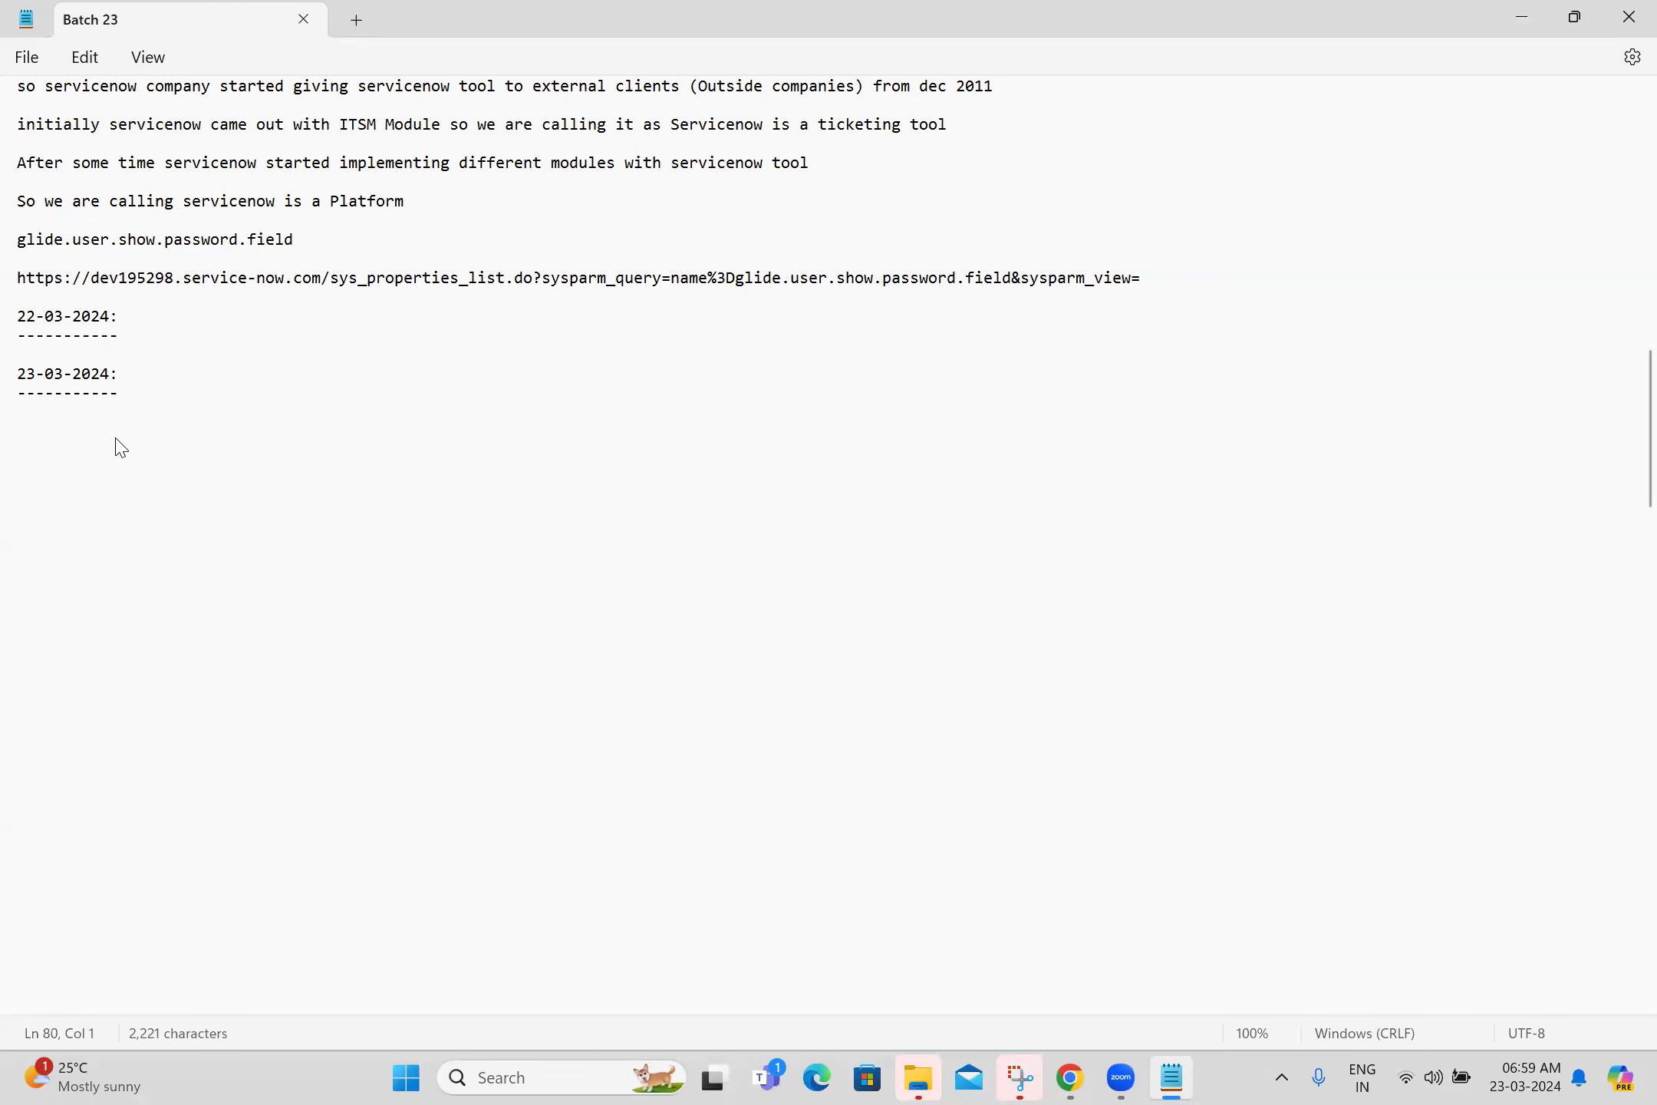
key(Up)
key(Up)
key(Up)
key(Up)
key(Up)
key(Up)
key(Up)
key(Up)
key(Up)
key(Up)
key(Up)
key(Up)
key(Up)
key(Up)
key(Up)
key(Up)
key(Up)
key(Up)
key(Up)
key(Up)
key(Up)
key(Up)
key(Up)
key(Up)
key(Up)
key(Up)
key(Up)
key(Up)
key(Up)
key(Up)
key(Up)
key(Up)
key(Up)
key(Up)
key(Up)
key(Up)
key(Up)
key(Up)
key(Up)
key(Up)
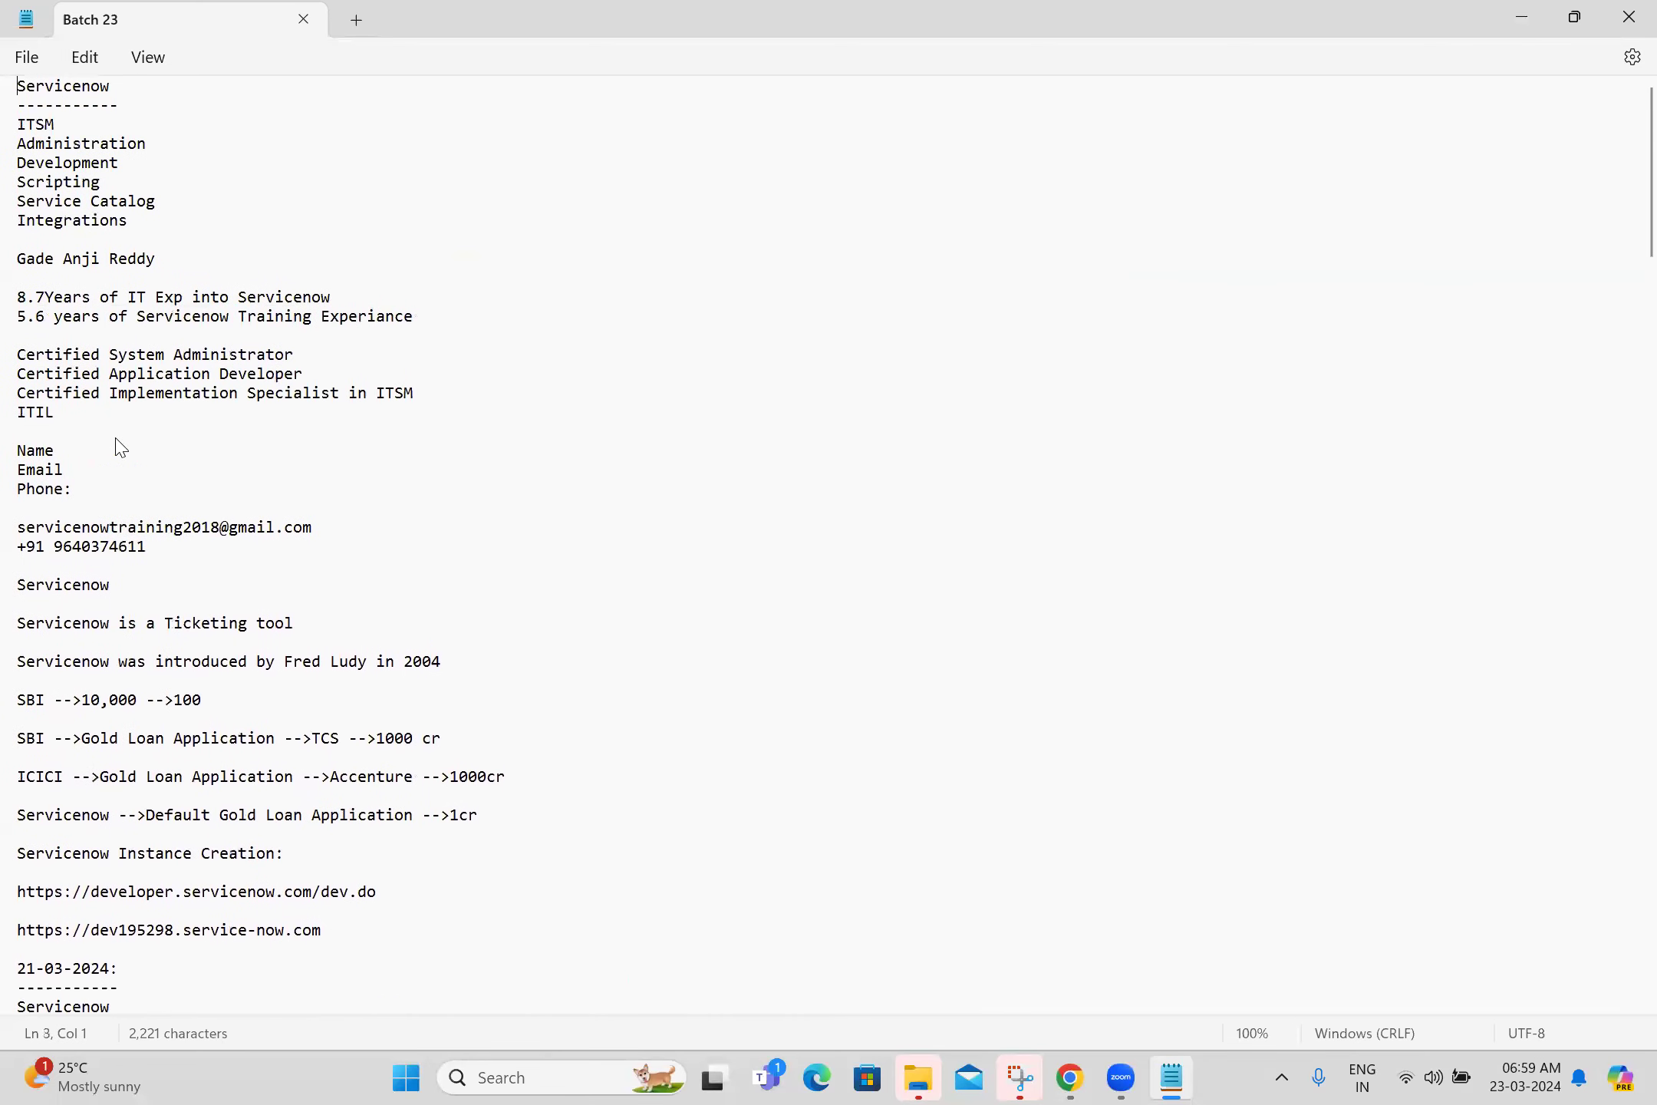
key(Up)
key(Up)
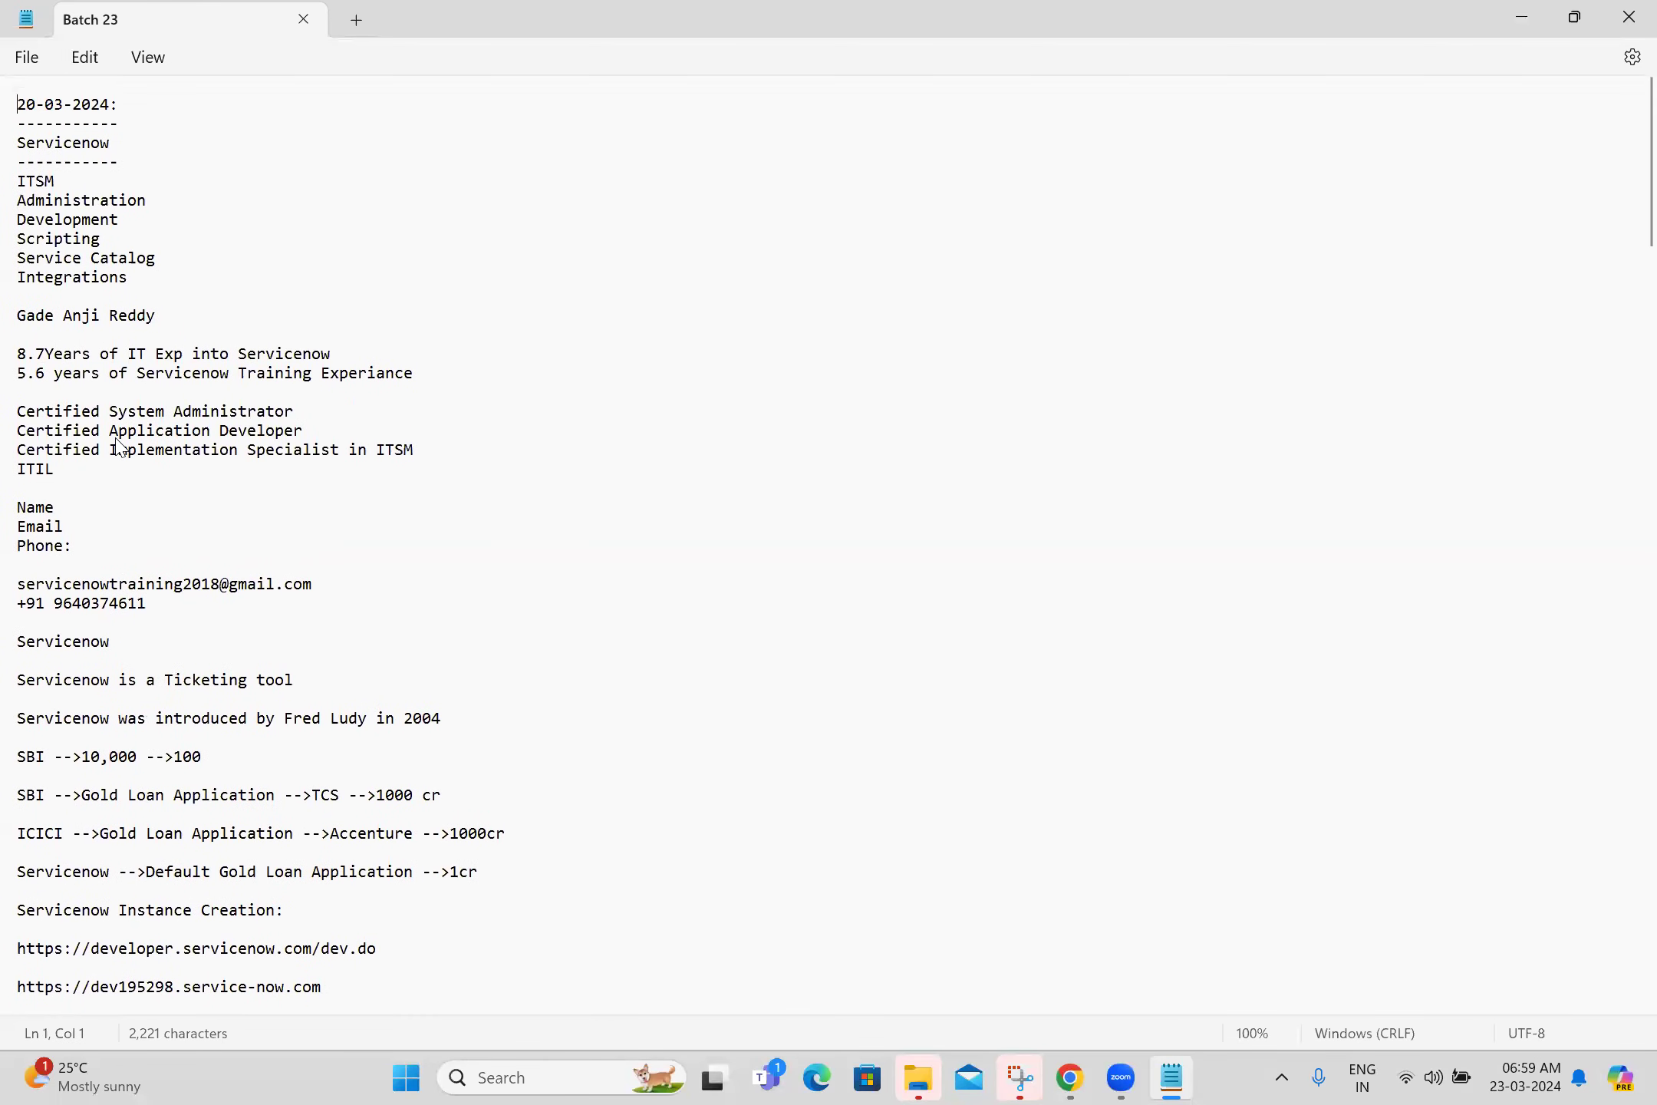
click(175, 266)
key(Down)
key(Down)
key(Down)
key(Down)
key(Down)
key(Down)
key(Down)
key(Down)
key(Down)
key(Down)
key(Down)
key(Down)
key(Down)
key(Down)
key(Down)
key(Down)
key(Down)
key(Down)
key(Down)
key(Down)
key(Down)
key(Down)
key(Down)
key(Down)
key(Down)
key(Down)
key(Down)
key(Down)
key(Down)
key(Down)
key(Down)
key(Down)
key(Down)
key(Down)
key(Down)
key(Down)
key(Down)
key(Down)
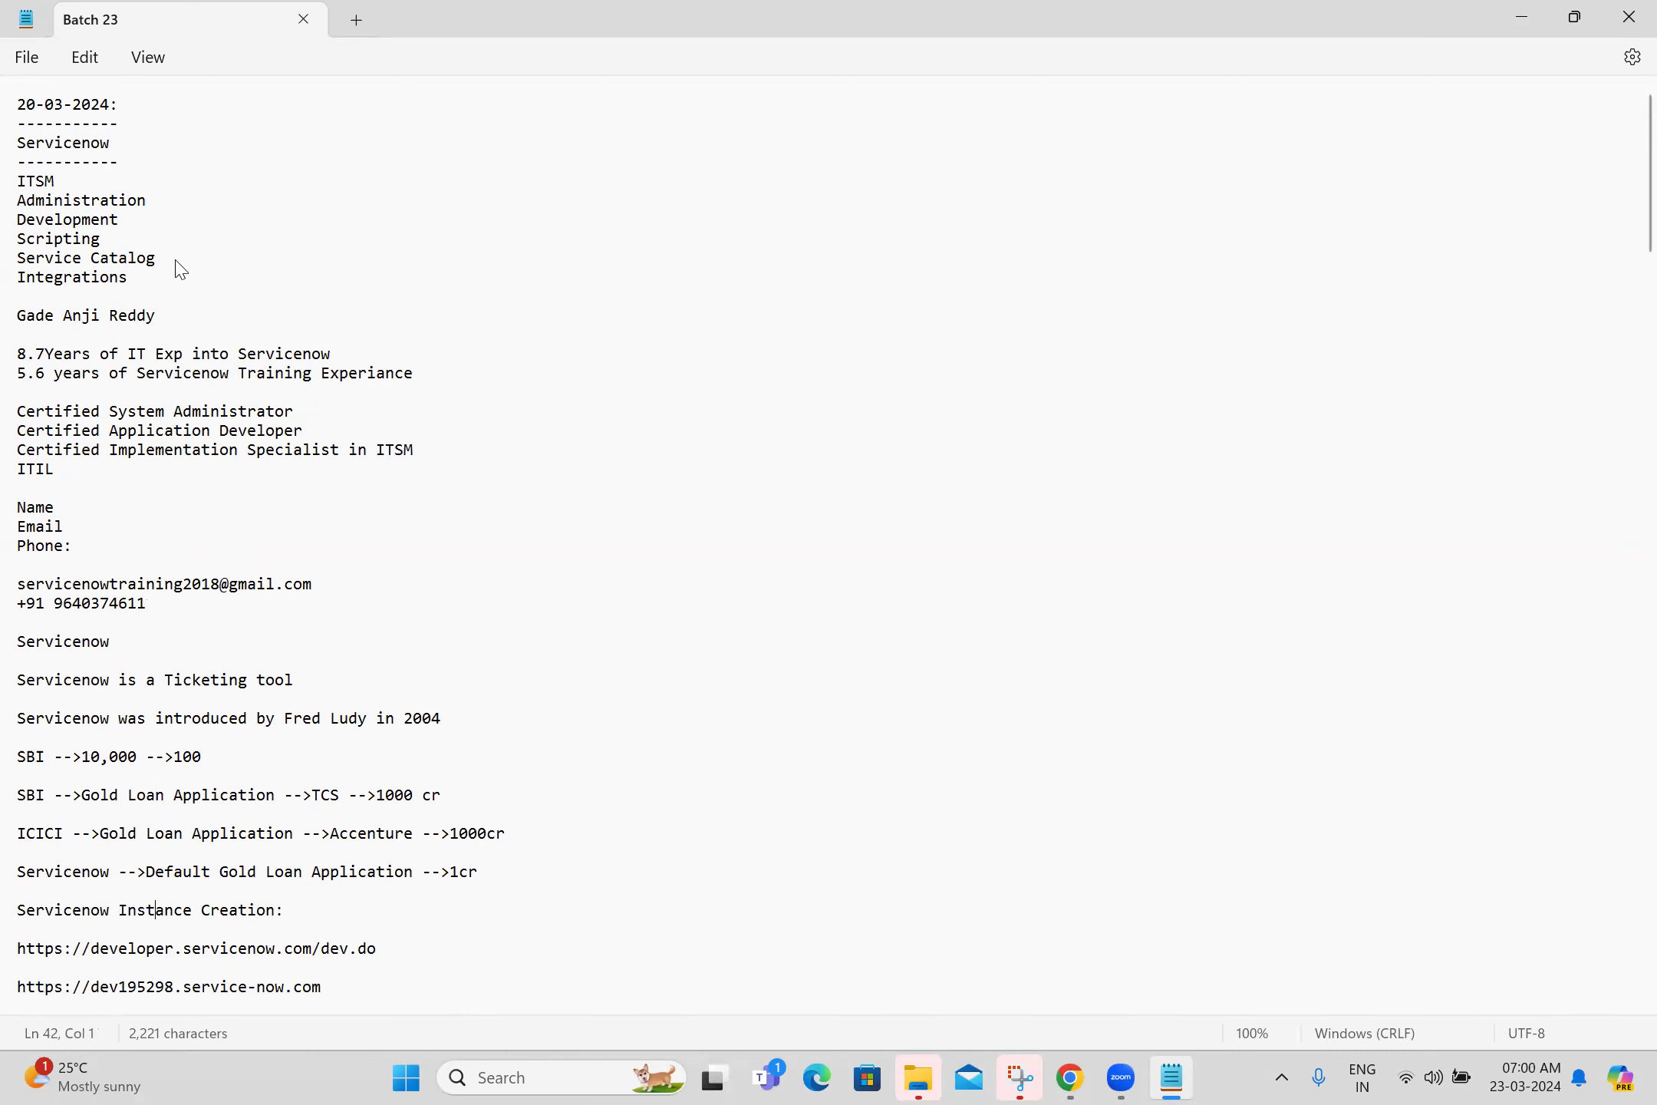
key(Down)
key(Down)
key(Down)
key(Down)
key(Down)
key(Down)
key(Down)
key(Down)
key(Down)
key(Down)
key(Down)
key(Down)
key(Down)
key(Down)
key(Down)
key(Down)
key(Down)
key(Down)
key(Down)
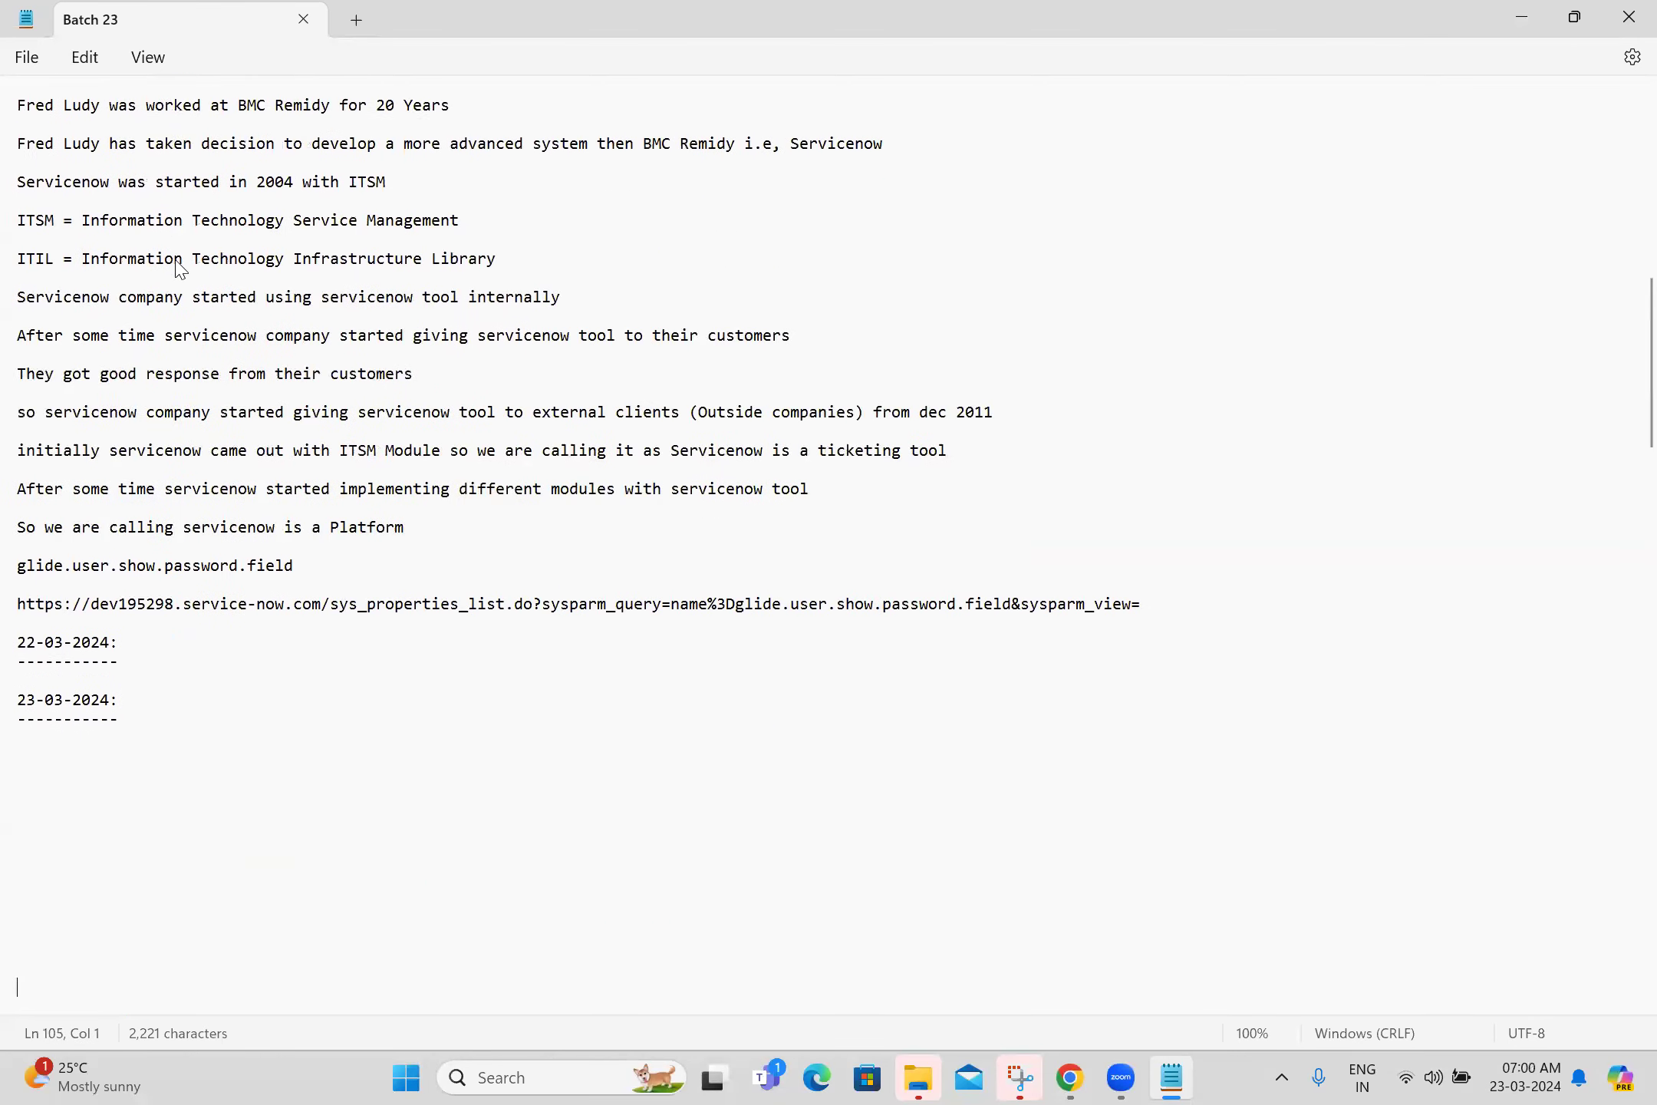
Step: Add the lines "Ui 16", "Next Experiance" and "Basic" to the notes under the 23-03-2024 heading
click(68, 703)
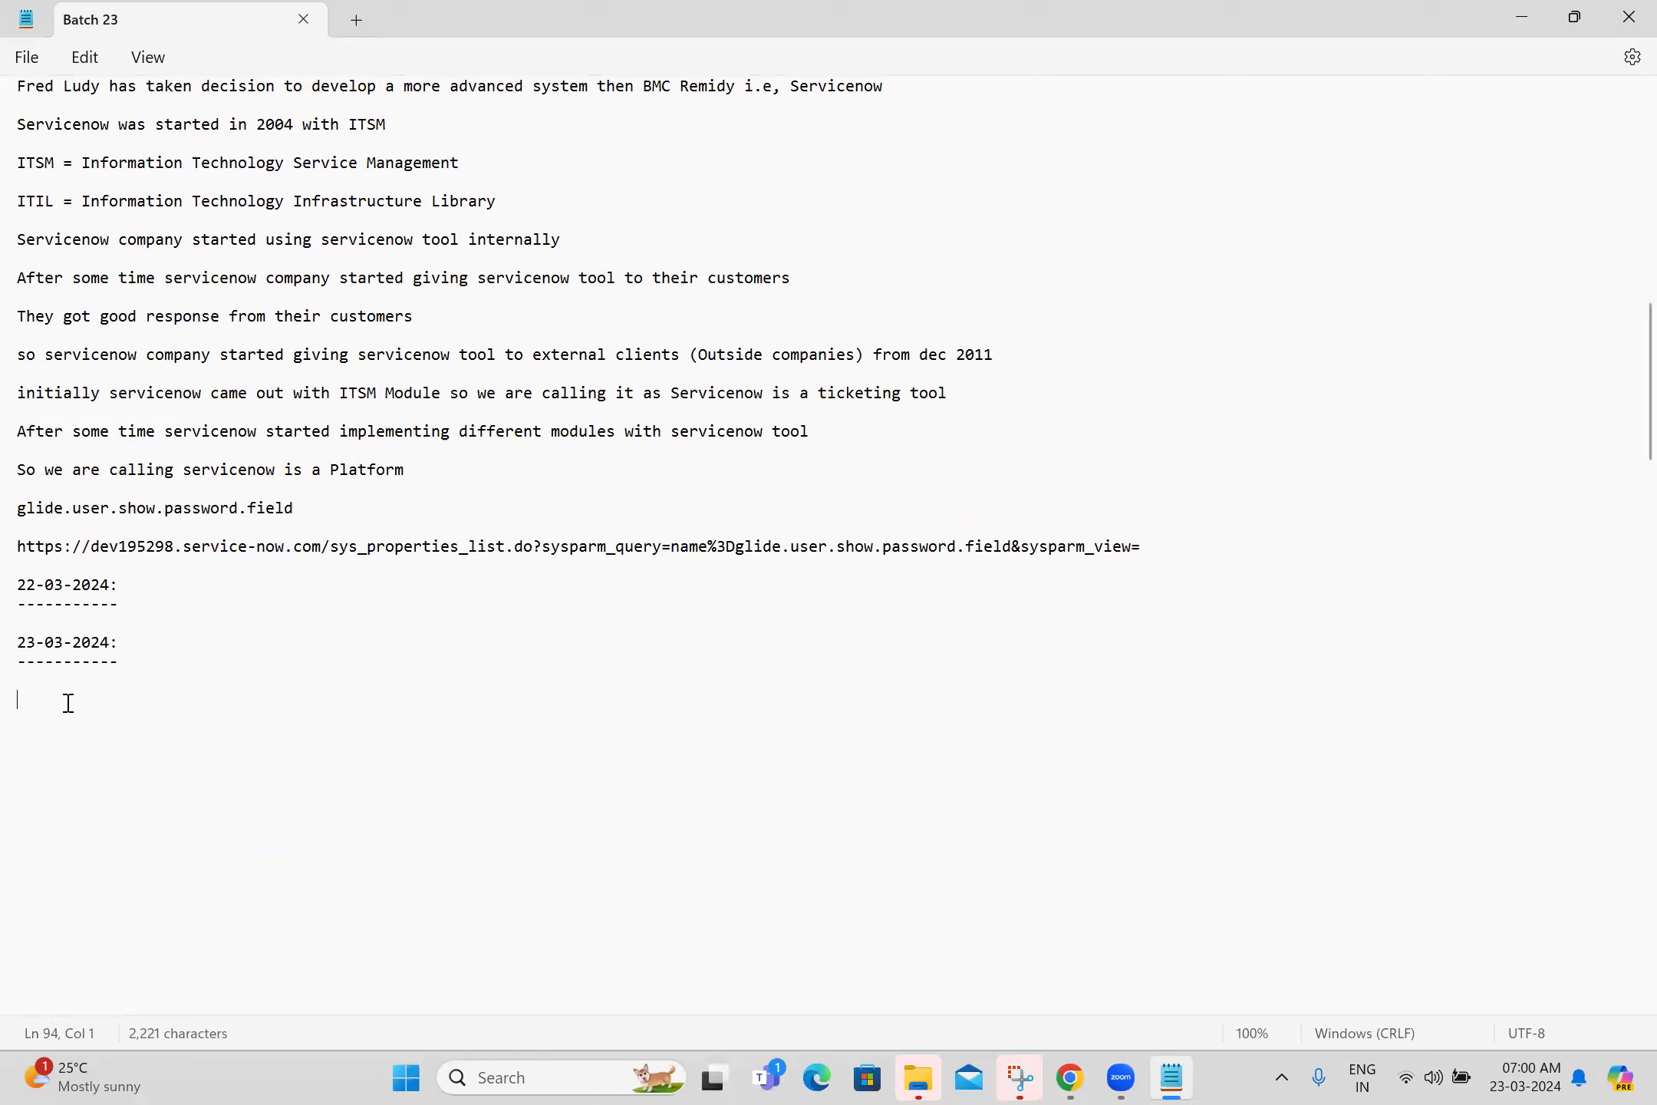
text(Ui)
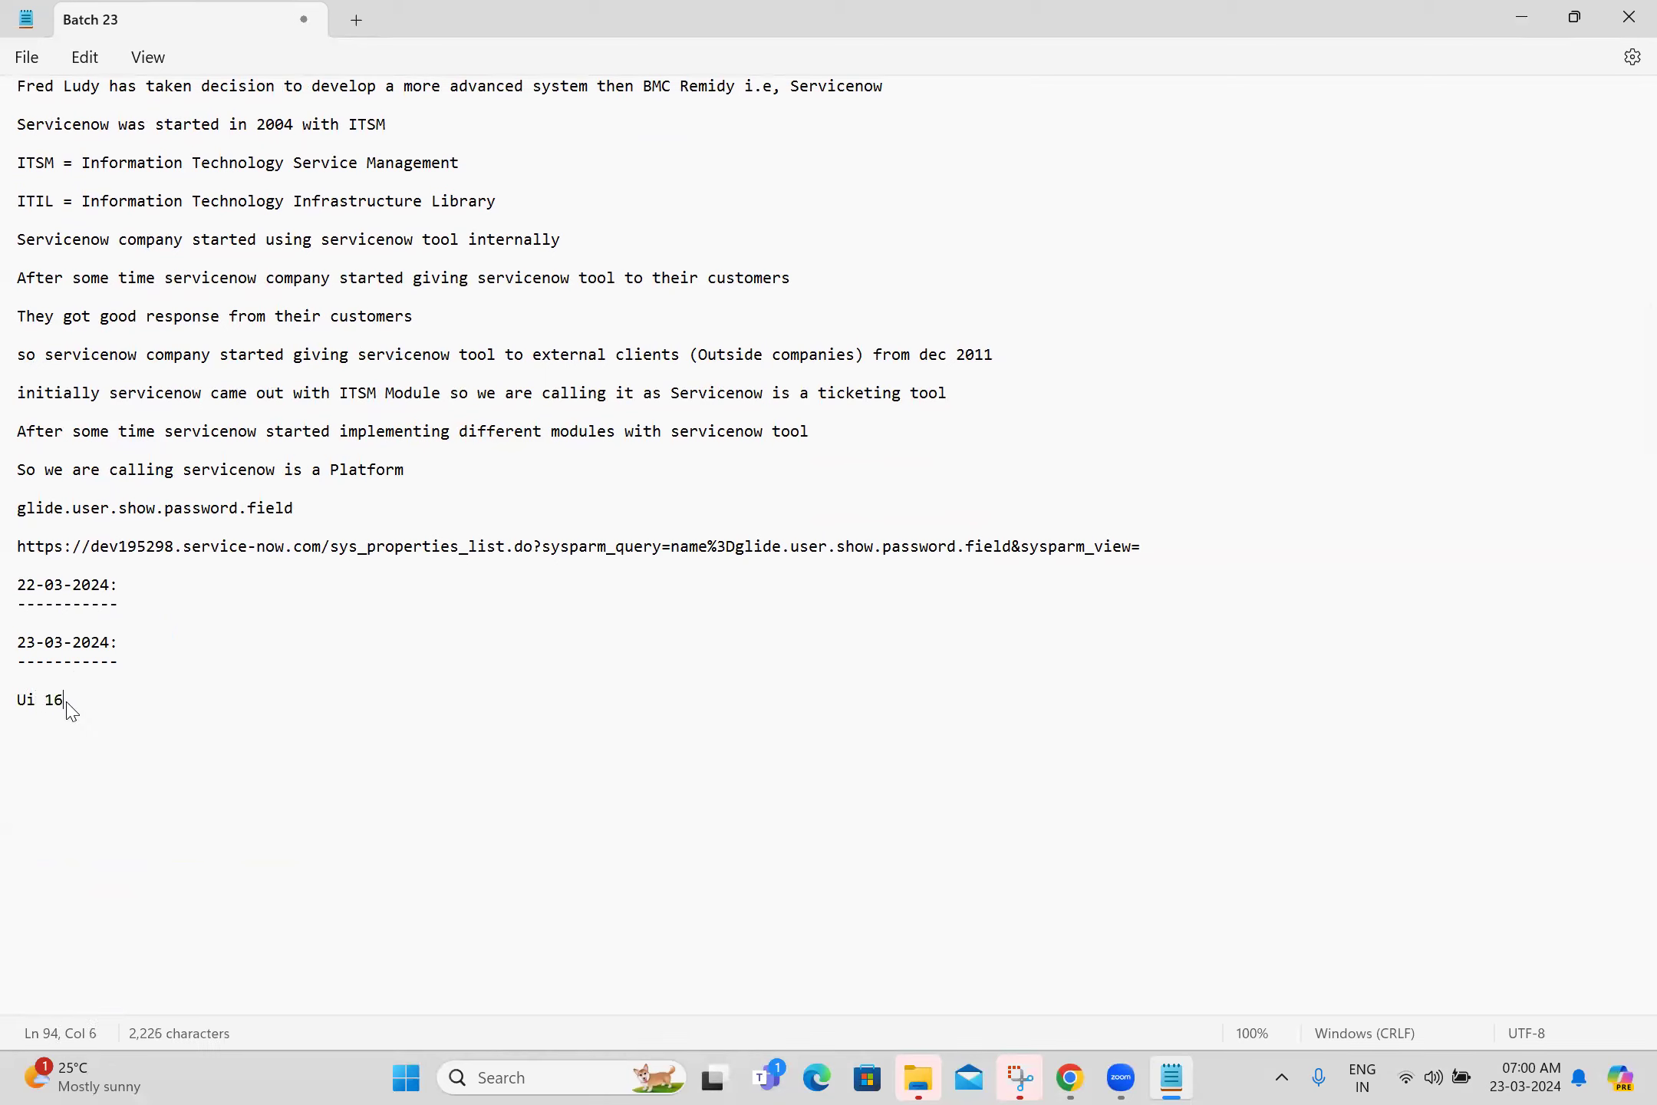
text( 16)
key(Return)
text(Next )
text(Experiance )
text(Basic)
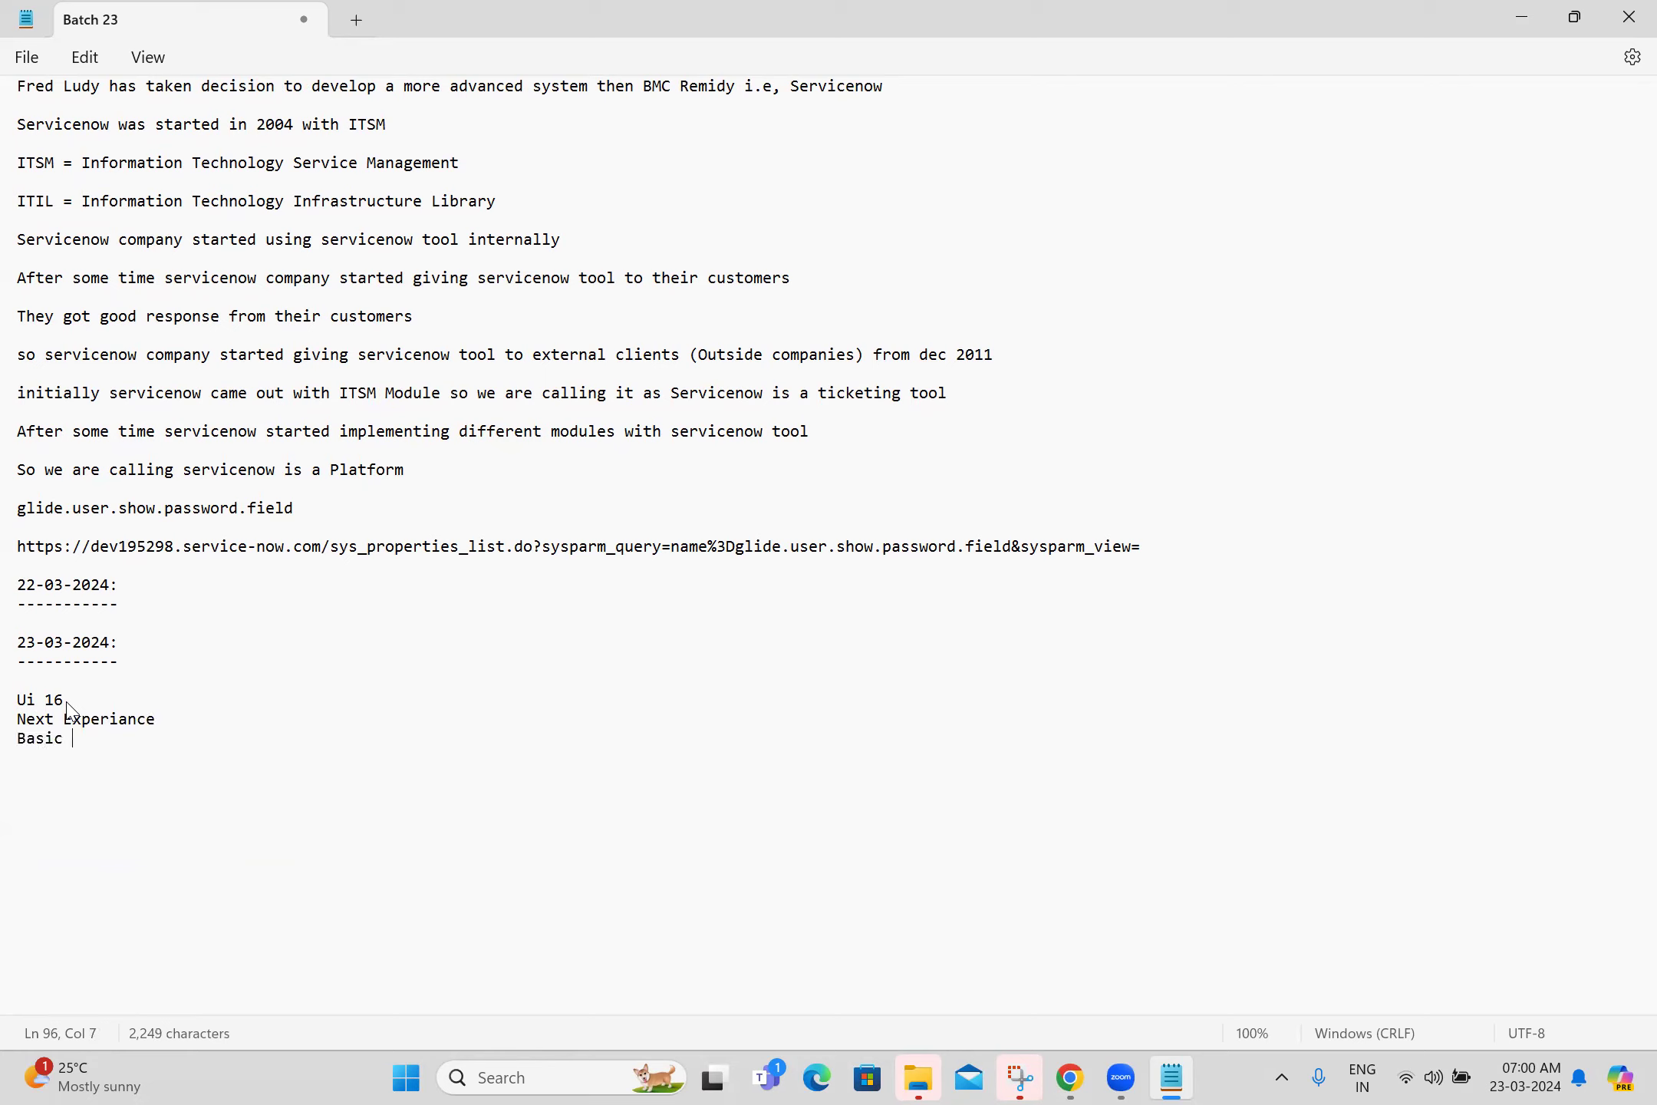